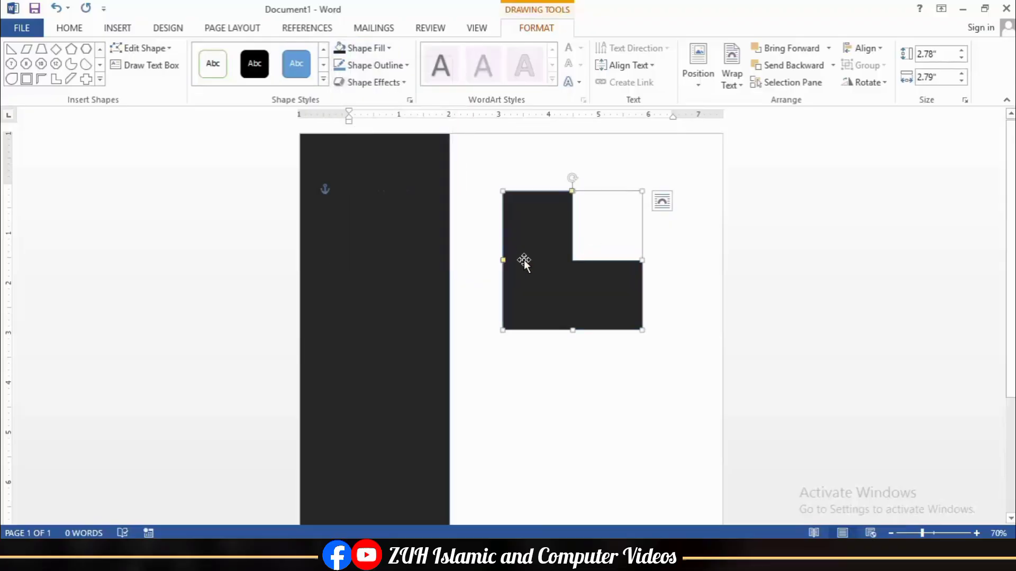
# Step: Thin both arms of the L shape, resize it to 2.31" x 2.06", and rotate it into the top-right corner
pyautogui.moveTo(504, 261); pyautogui.dragTo(502, 311)
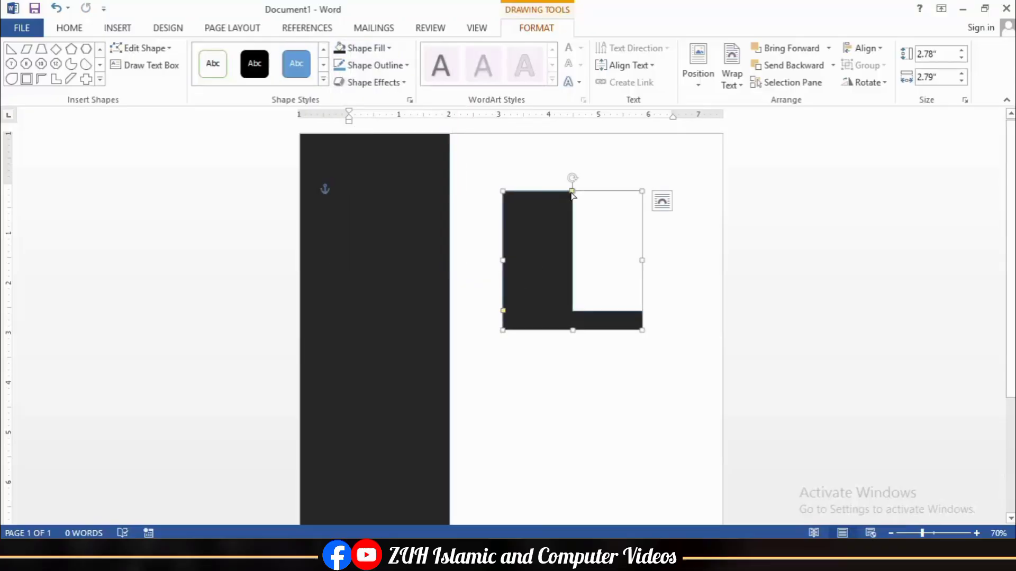
pyautogui.moveTo(573, 193); pyautogui.dragTo(518, 200)
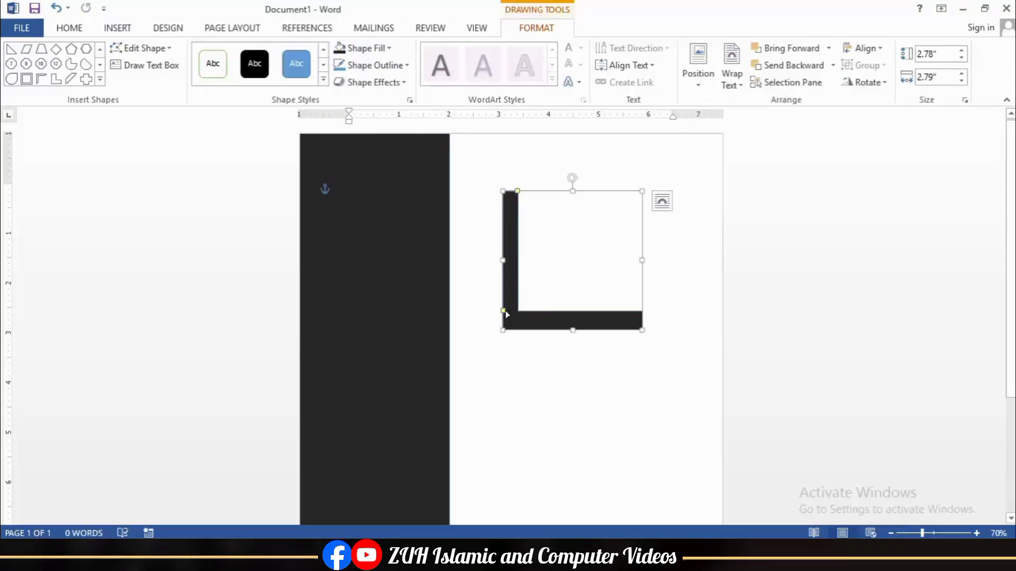
pyautogui.moveTo(506, 312); pyautogui.dragTo(505, 316)
pyautogui.moveTo(521, 196); pyautogui.dragTo(516, 196)
pyautogui.moveTo(642, 191); pyautogui.dragTo(695, 248)
# Step: Insert the portrait photo from the Desktop folder into the page
pyautogui.click(662, 332)
pyautogui.click(117, 27)
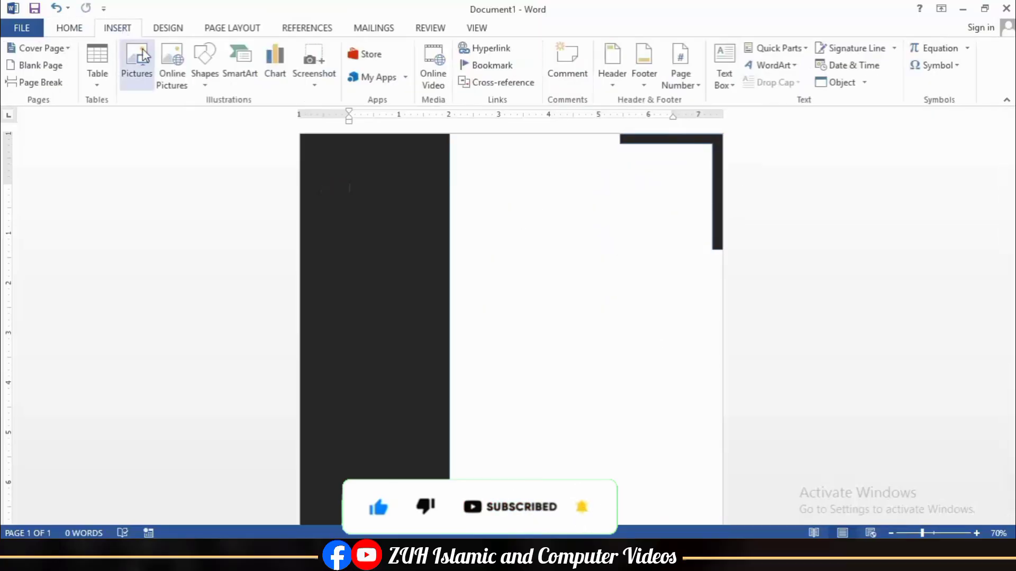
pyautogui.click(137, 67)
pyautogui.click(61, 82)
pyautogui.click(358, 119)
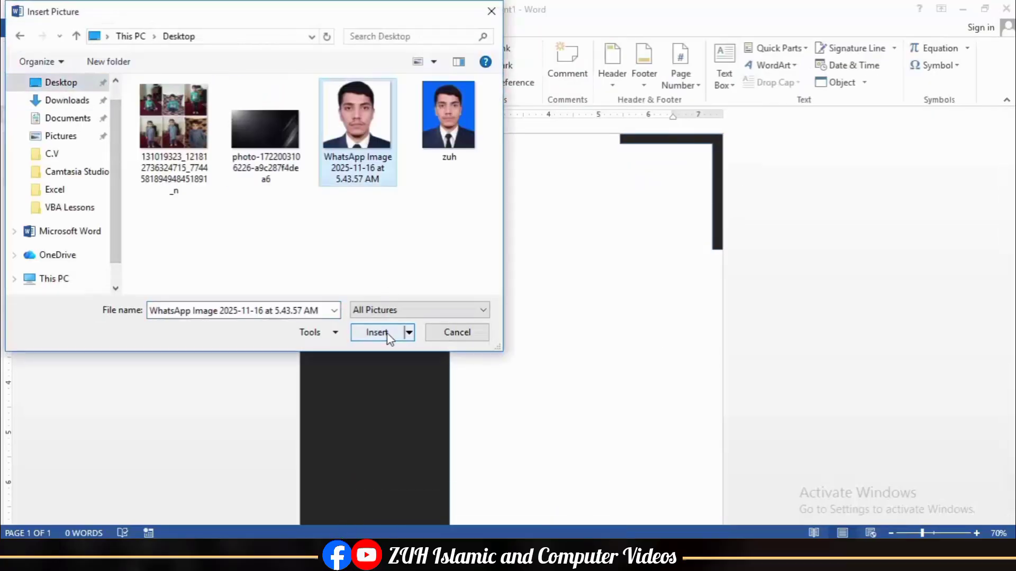
pyautogui.click(376, 332)
# Step: Shrink the photo to 4.11", set it In Front of Text, and move it over the sidebar
pyautogui.moveTo(674, 183); pyautogui.dragTo(555, 302)
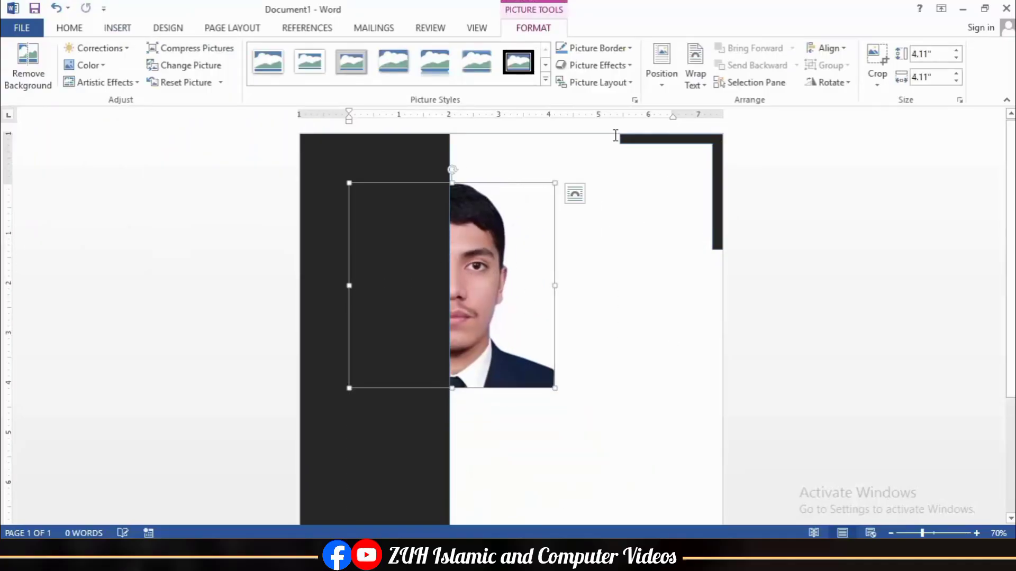
pyautogui.click(696, 75)
pyautogui.click(699, 209)
pyautogui.moveTo(529, 234); pyautogui.dragTo(495, 224)
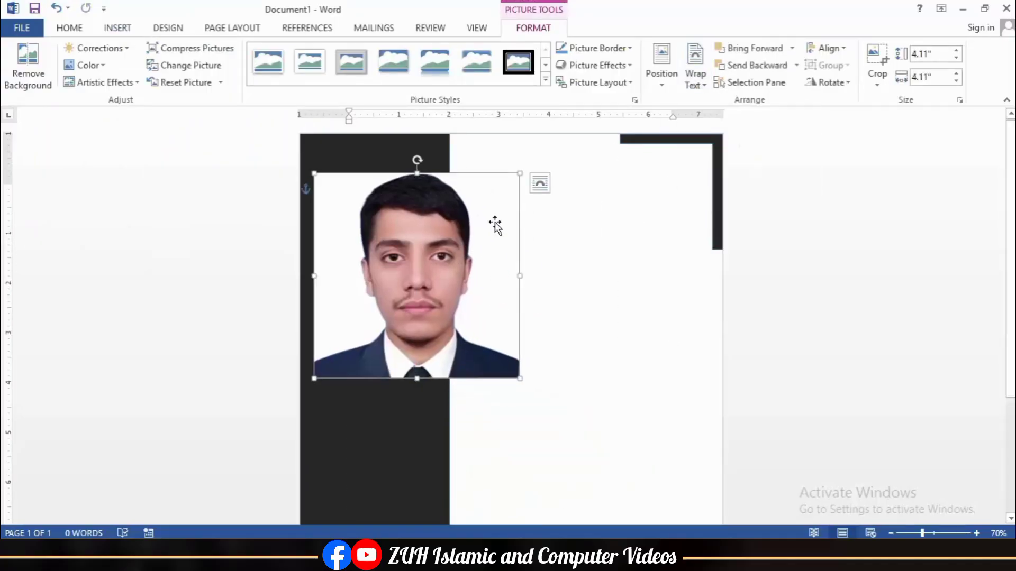
# Step: Crop the photo to an oval and shrink it to 1.7" x 1.7" at the sidebar top
pyautogui.click(877, 79)
pyautogui.moveTo(884, 126)
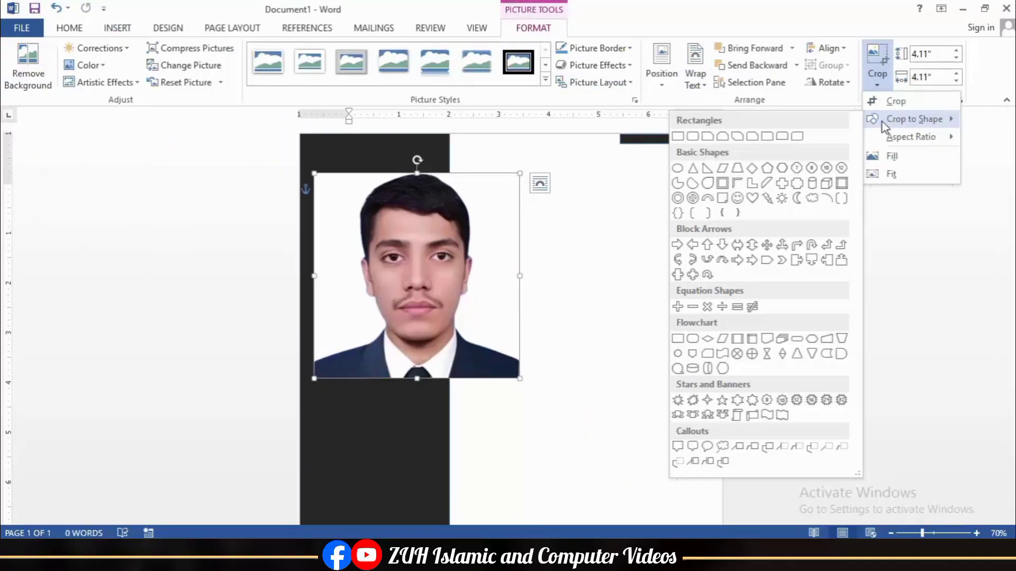
pyautogui.click(678, 168)
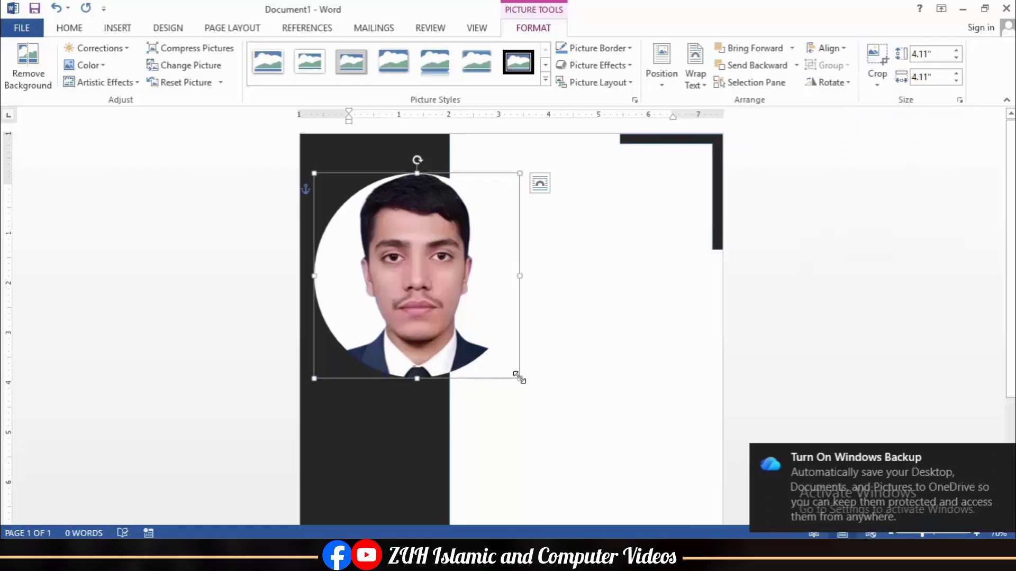
pyautogui.moveTo(519, 377); pyautogui.dragTo(378, 222)
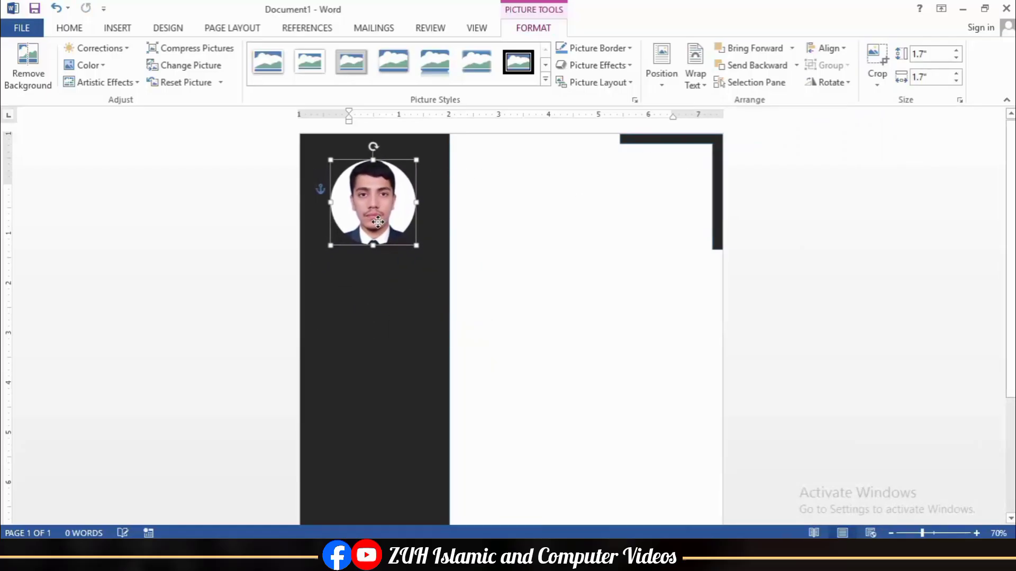
pyautogui.click(512, 271)
# Step: Draw a name text box with no fill and no outline, centred under the photo
pyautogui.click(117, 27)
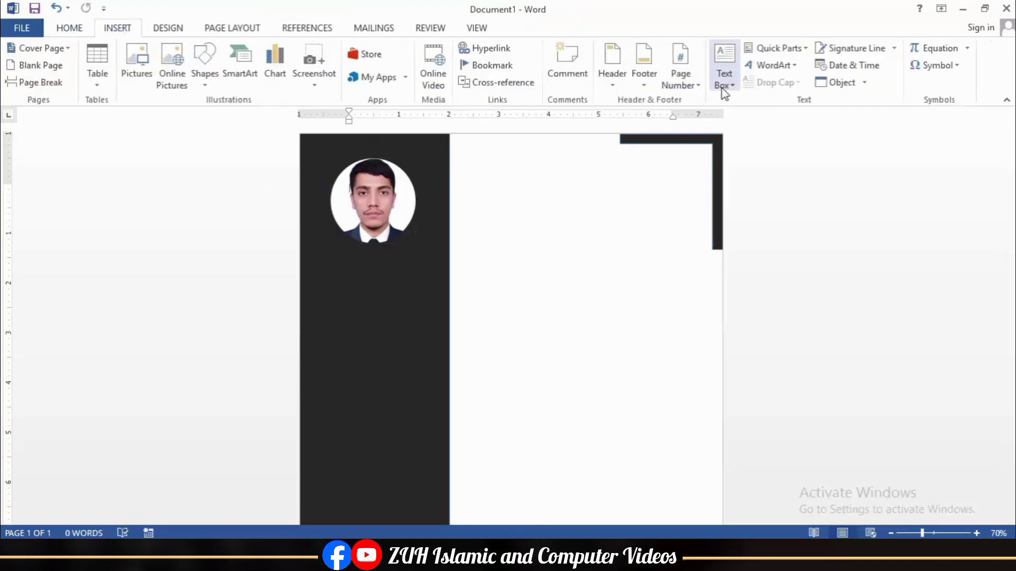
pyautogui.click(719, 398)
pyautogui.moveTo(453, 252); pyautogui.dragTo(615, 292)
pyautogui.click(366, 47)
pyautogui.click(365, 179)
pyautogui.click(375, 66)
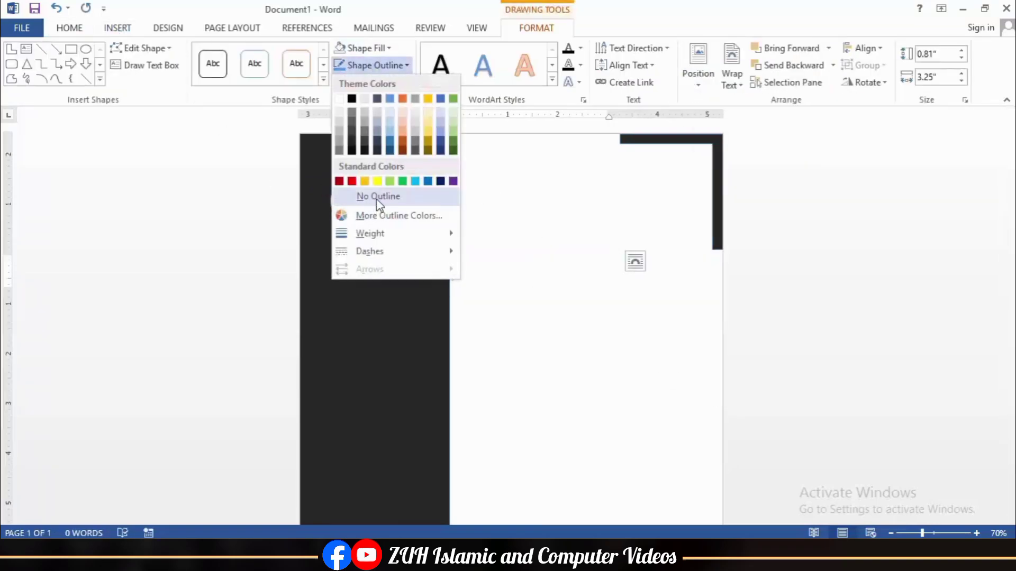
pyautogui.click(376, 197)
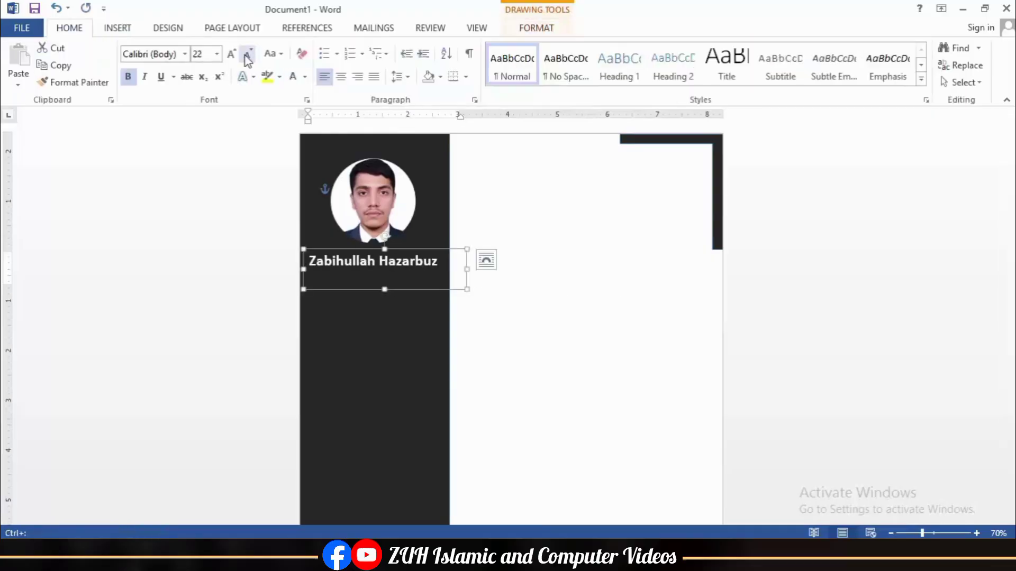
pyautogui.moveTo(438, 233); pyautogui.dragTo(438, 222)
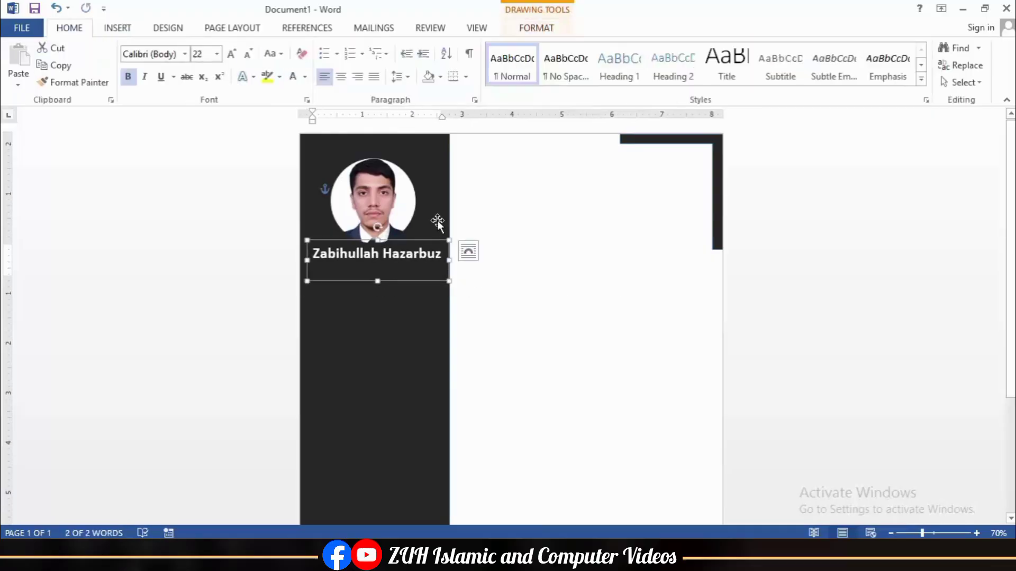
pyautogui.click(535, 27)
pyautogui.click(865, 47)
pyautogui.click(881, 84)
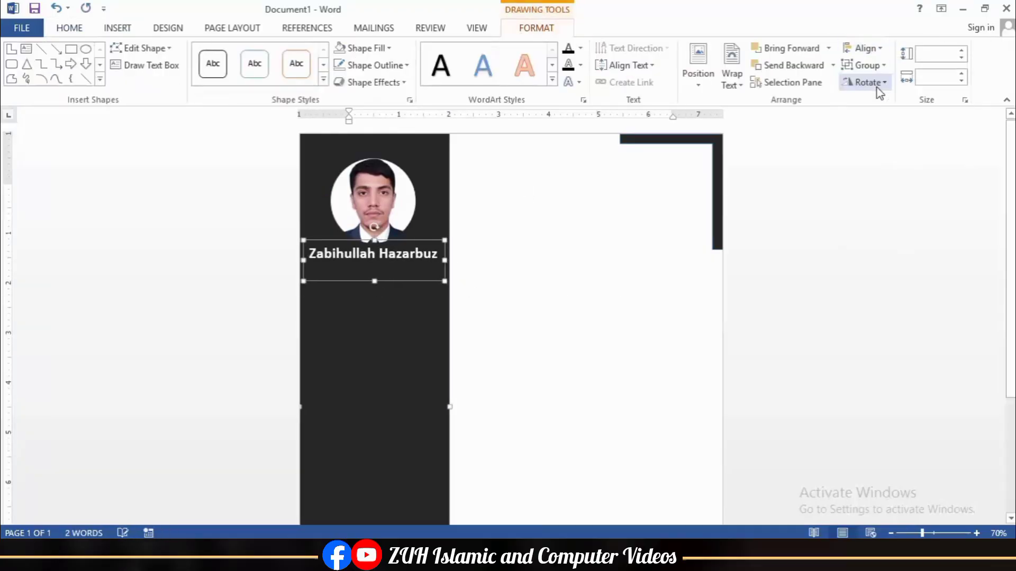
pyautogui.click(612, 333)
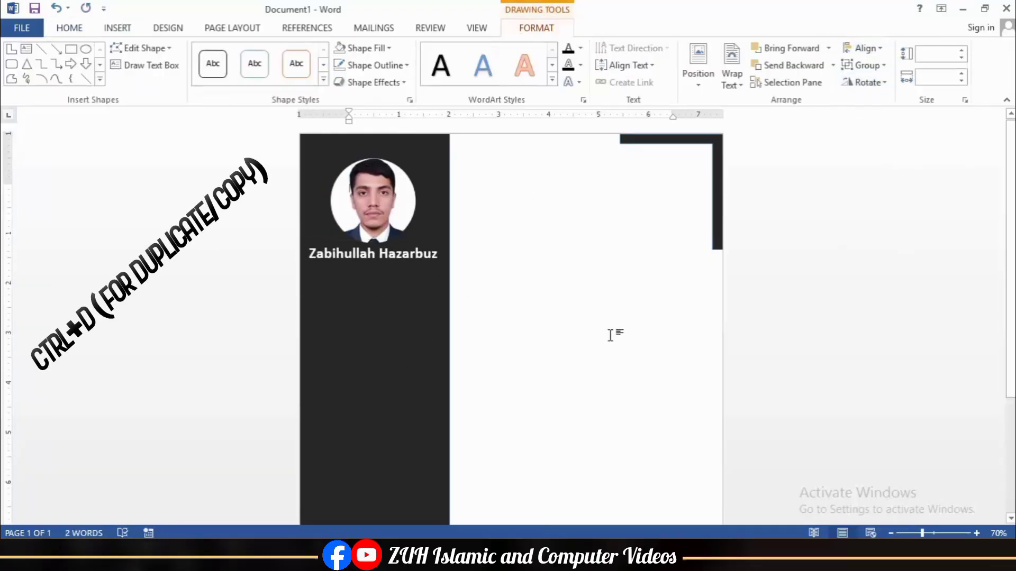
# Step: Duplicate the name box below it and retype the copy as CONTACT, narrowed to fit
pyautogui.click(346, 258)
pyautogui.hotkey('ctrl', 'd')
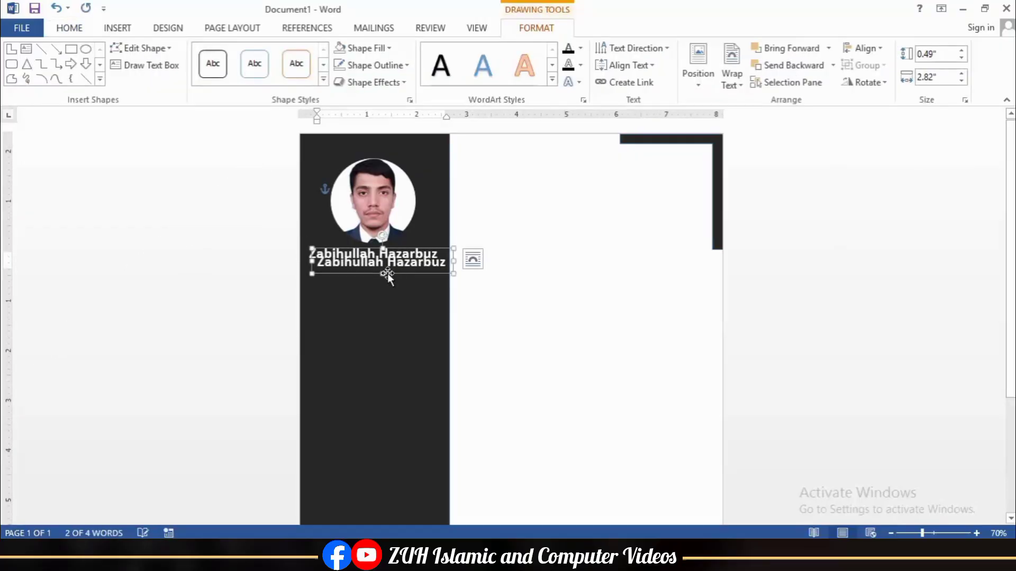
pyautogui.moveTo(387, 273); pyautogui.dragTo(391, 312)
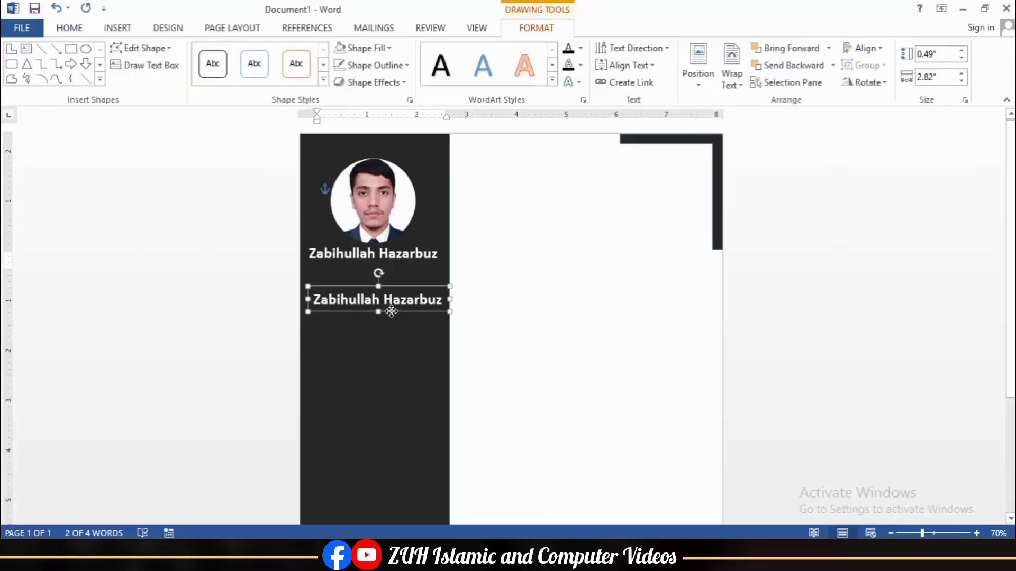
pyautogui.tripleClick(348, 299)
pyautogui.press('BackSpace')
pyautogui.write('CONTACT')
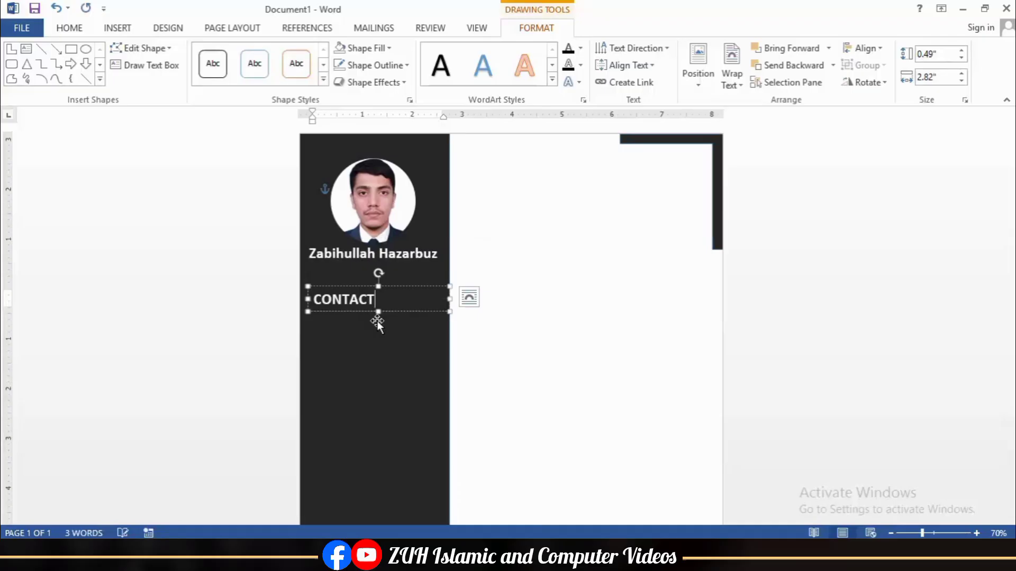
pyautogui.moveTo(449, 299); pyautogui.dragTo(438, 299)
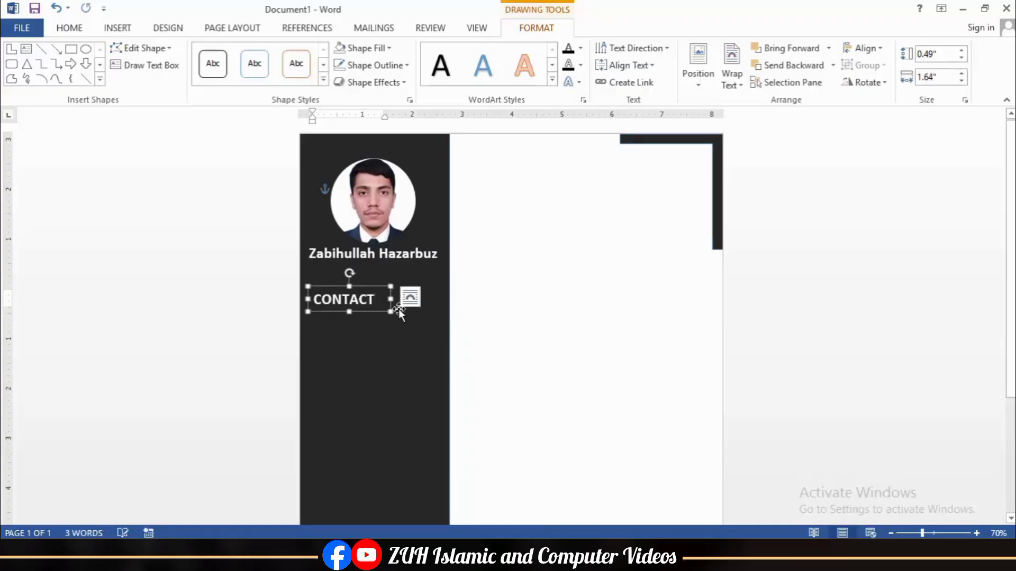
# Step: Shrink the CONTACT heading to size 18 and remove its bold
pyautogui.click(69, 28)
pyautogui.click(248, 55)
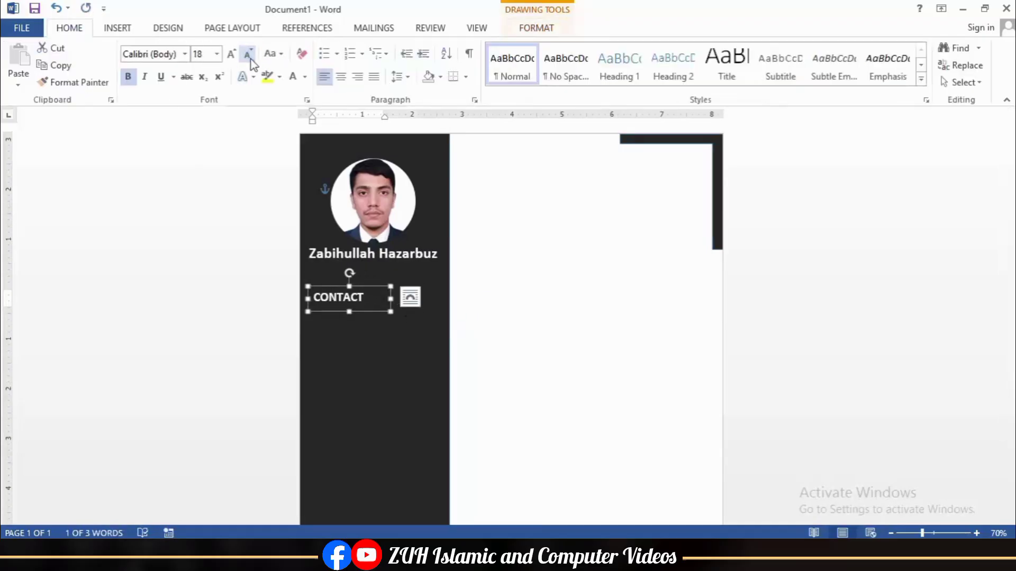
pyautogui.click(128, 77)
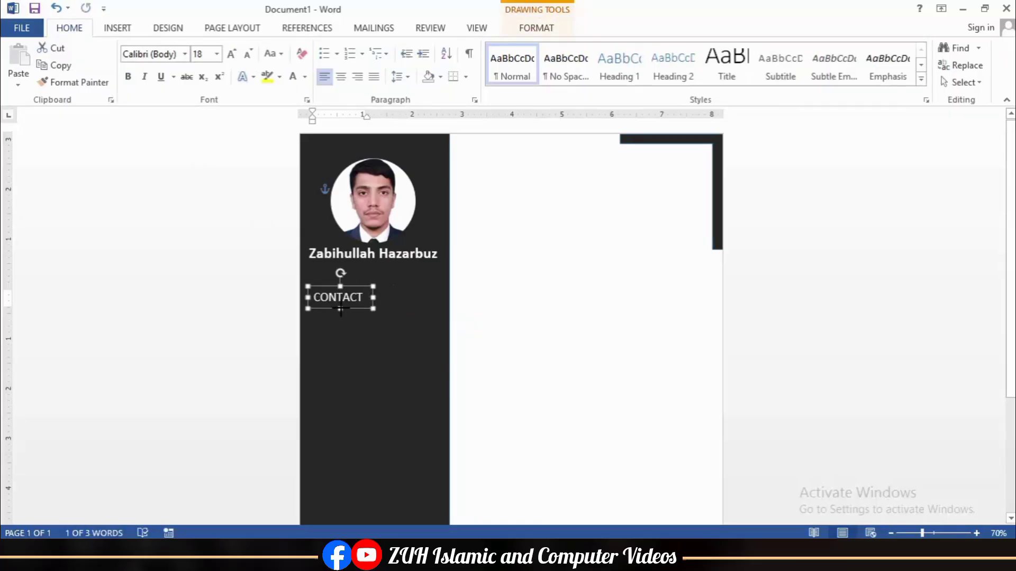
pyautogui.click(117, 28)
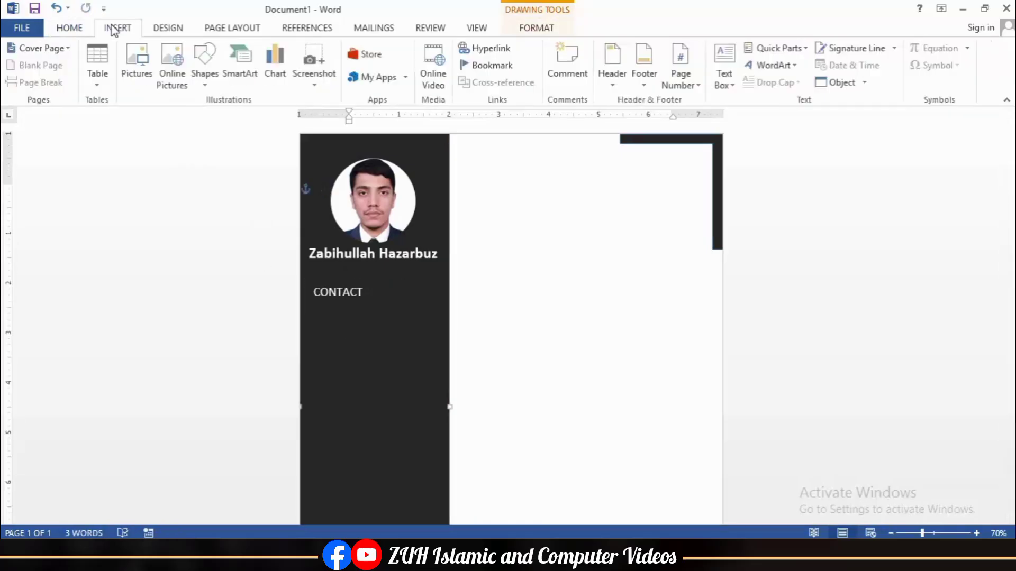
# Step: Draw a white 2¼ pt straight line under the CONTACT heading
pyautogui.click(204, 64)
pyautogui.click(200, 139)
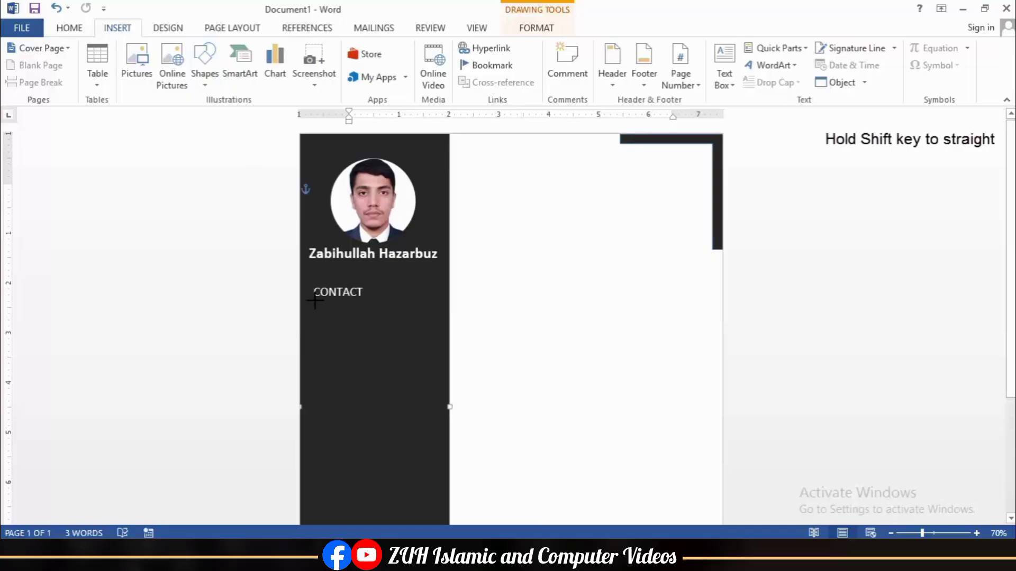
pyautogui.moveTo(444, 302); pyautogui.dragTo(445, 302)
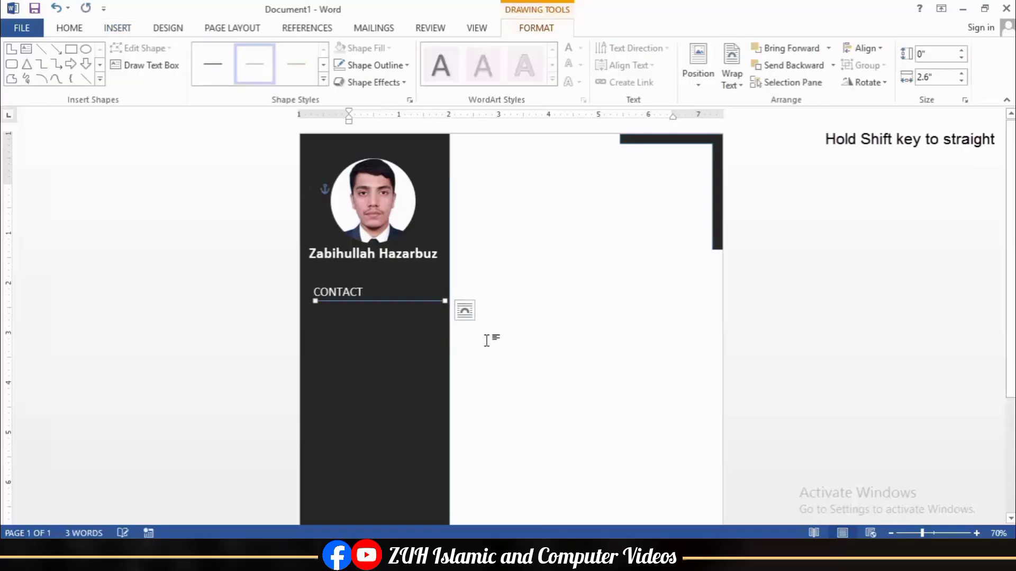
pyautogui.click(370, 65)
pyautogui.click(339, 98)
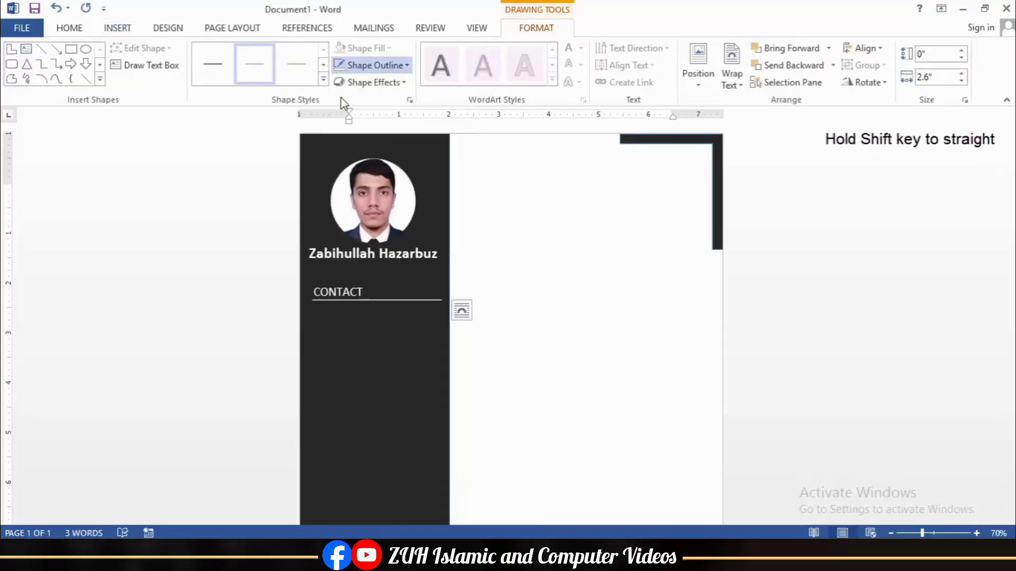
pyautogui.click(370, 66)
pyautogui.moveTo(397, 233)
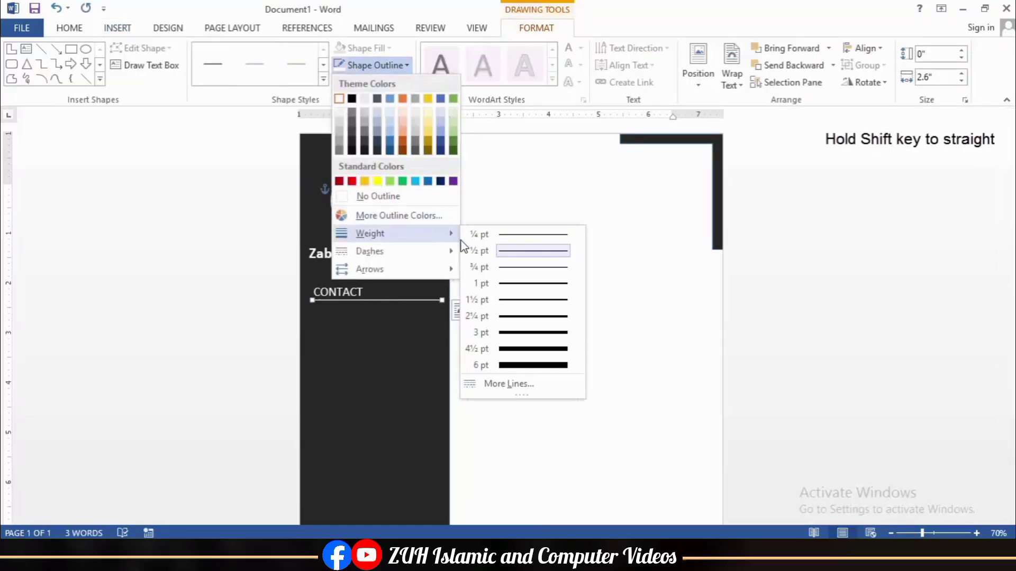
pyautogui.click(521, 316)
# Step: Select the line with the CONTACT box and copy the underlined heading further down the sidebar
pyautogui.click(462, 311)
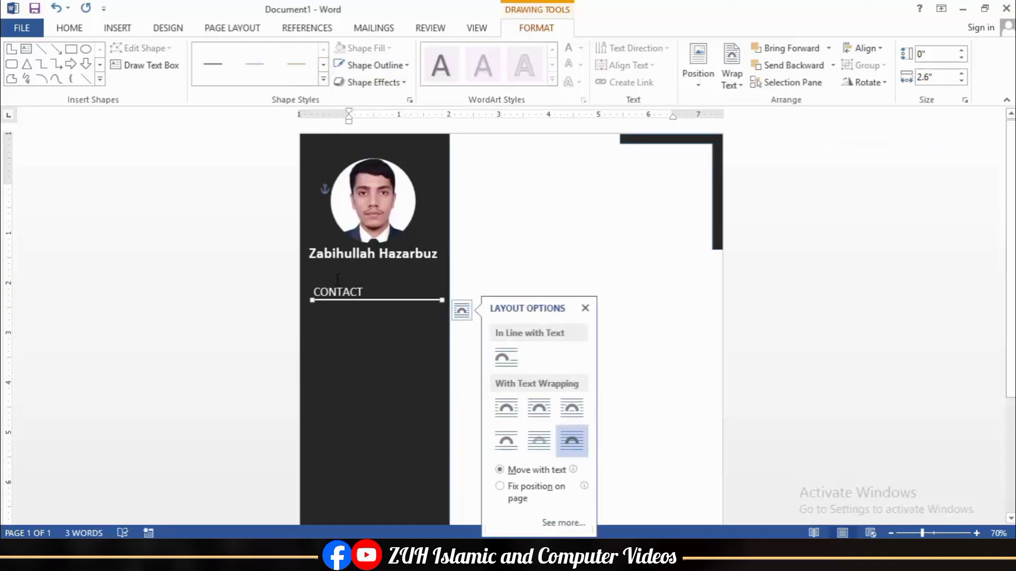
pyautogui.keyDown('shift'); pyautogui.click(336, 283); pyautogui.keyUp('shift')
pyautogui.keyDown('shift'); pyautogui.click(332, 283); pyautogui.keyUp('shift')
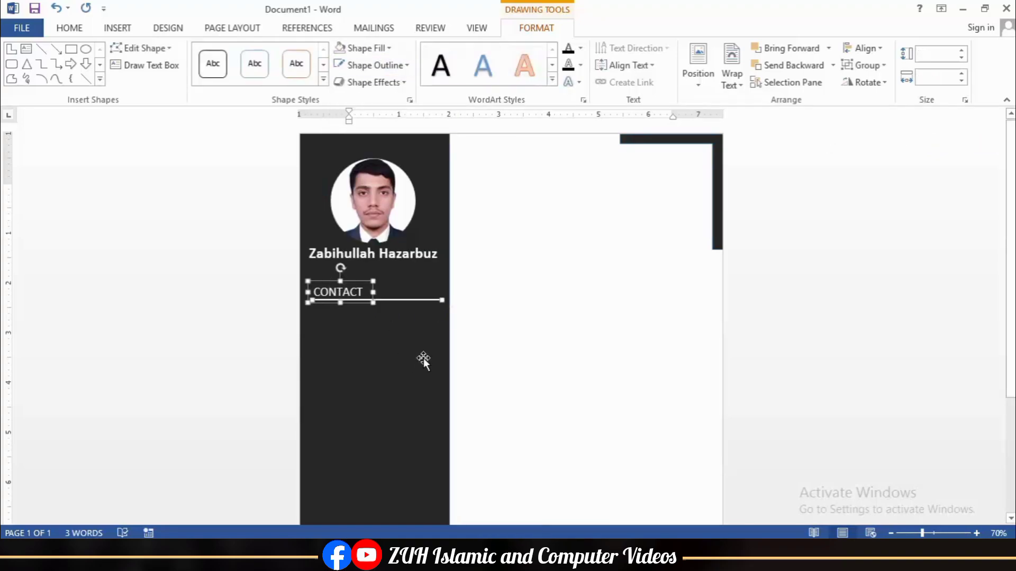
pyautogui.moveTo(392, 300); pyautogui.dragTo(385, 368)
pyautogui.scroll(-3, 390, 363)
pyautogui.moveTo(389, 223); pyautogui.dragTo(405, 436)
pyautogui.scroll(-2, 396, 358)
pyautogui.hotkey('ctrl', 'z')
pyautogui.click(371, 362)
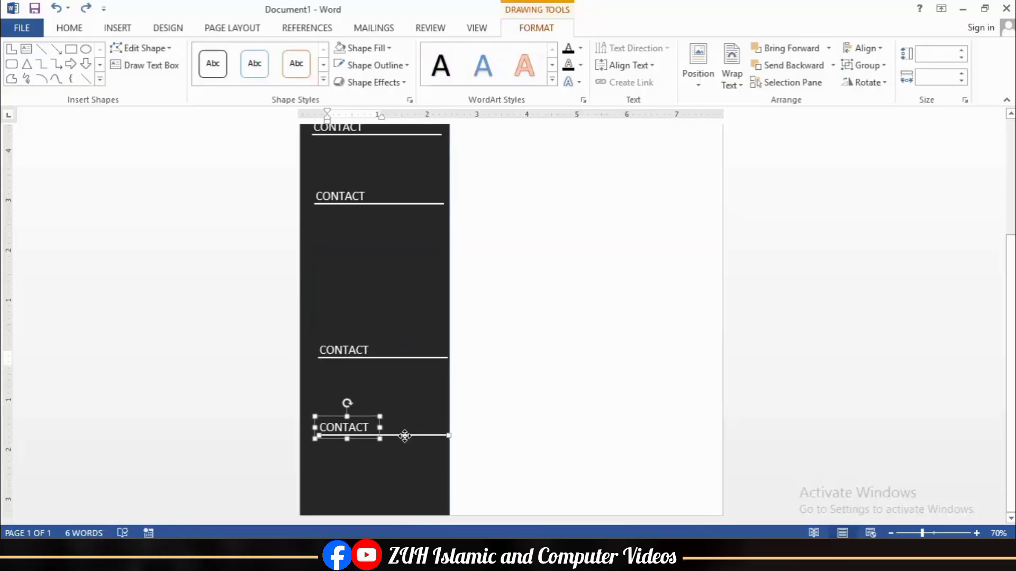
# Step: Paste the contact details text box into the sidebar
pyautogui.click(505, 404)
pyautogui.scroll(2, 404, 274)
pyautogui.scroll(1, 286, 316)
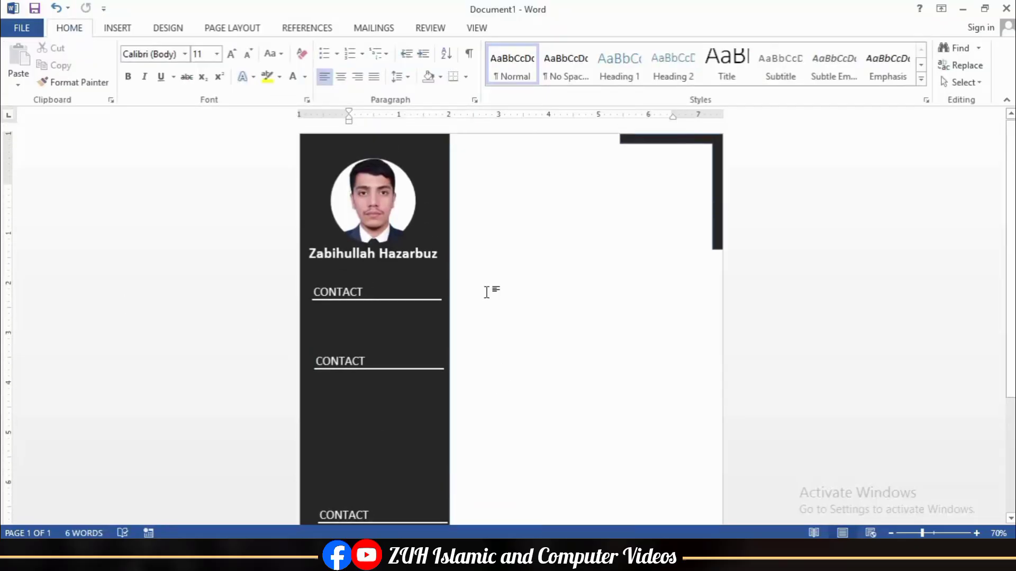
pyautogui.hotkey('ctrl', 'v')
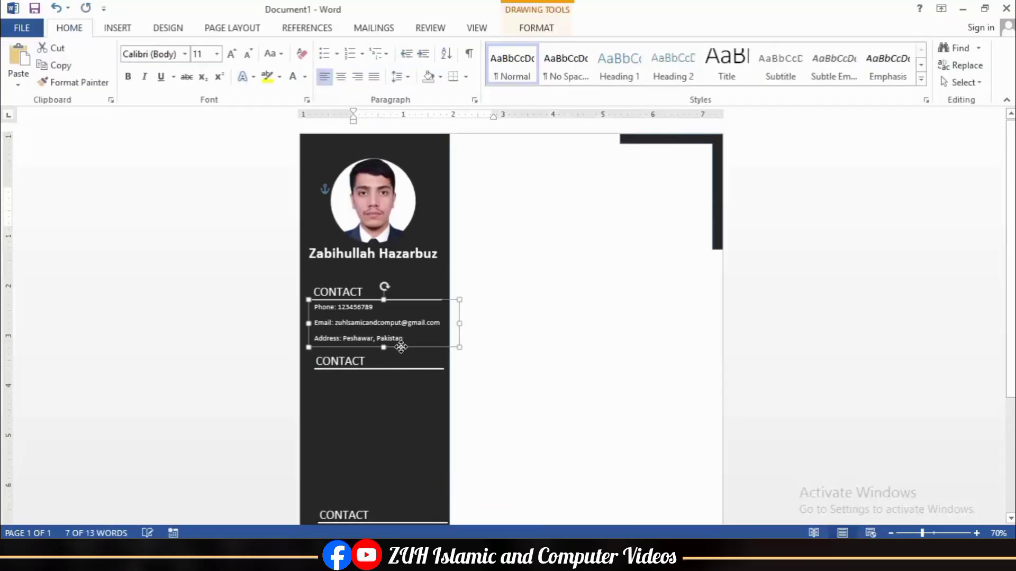
pyautogui.click(400, 436)
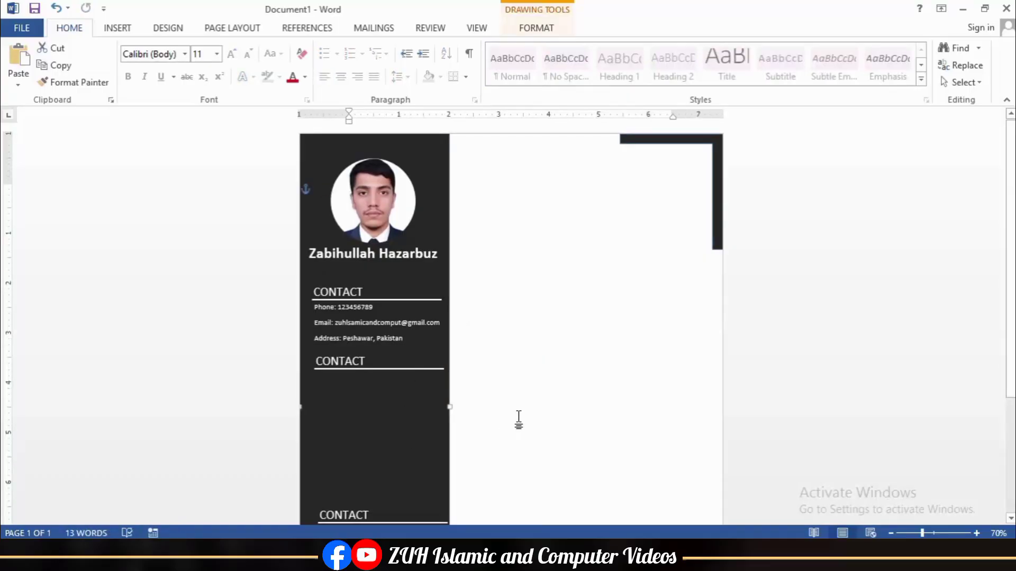
pyautogui.click(519, 421)
pyautogui.scroll(-3, 489, 397)
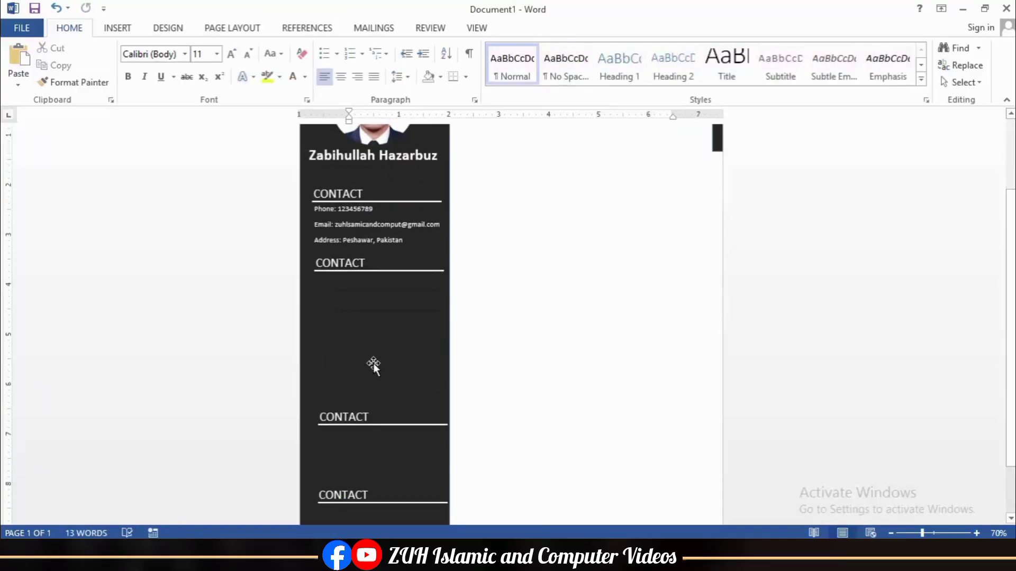
# Step: Copy the contact box under the second CONTACT heading, clear it, and make it a slightly larger bulleted list
pyautogui.click(347, 232)
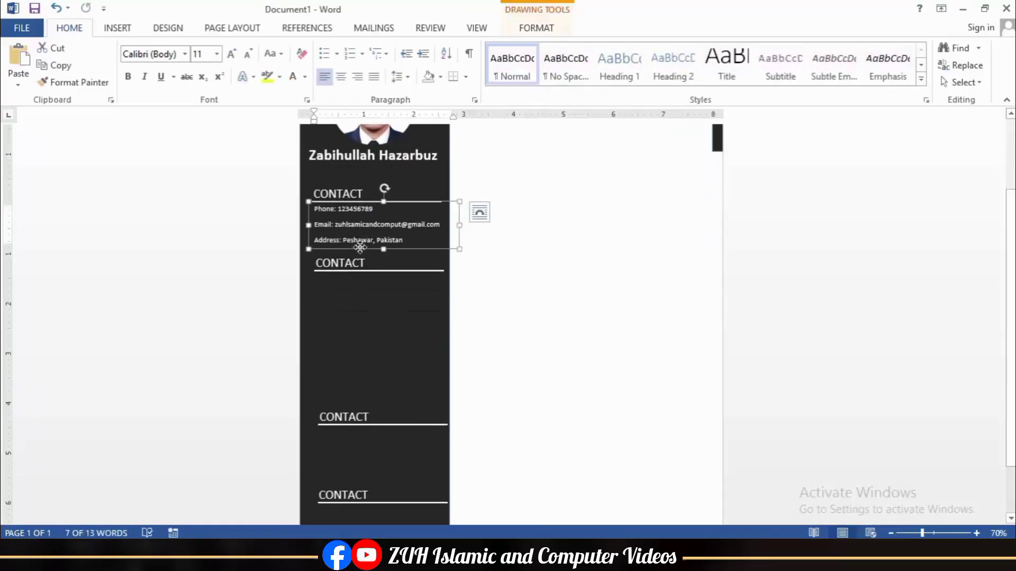
pyautogui.moveTo(360, 247); pyautogui.dragTo(388, 408)
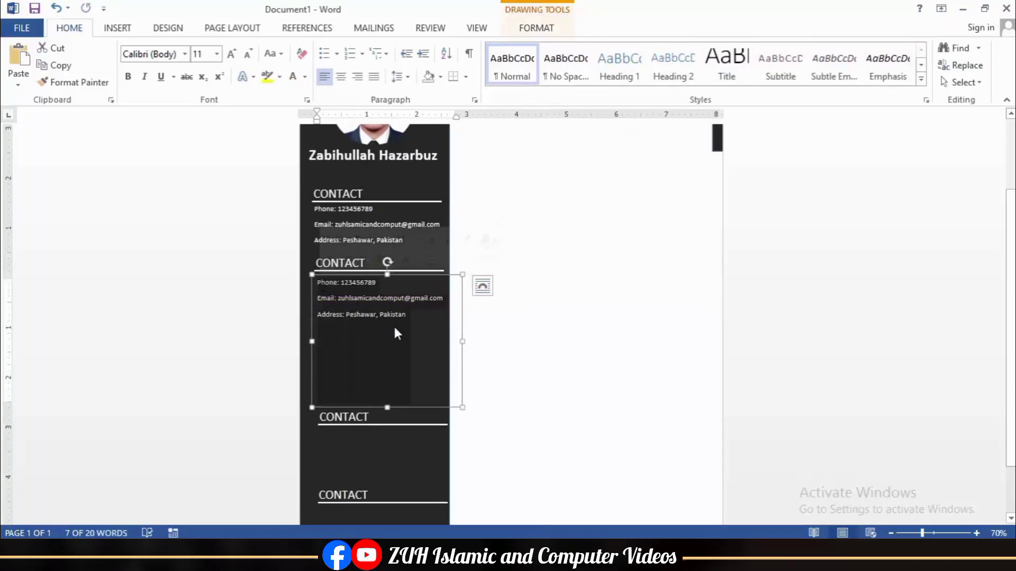
pyautogui.press('Delete')
pyautogui.click(324, 53)
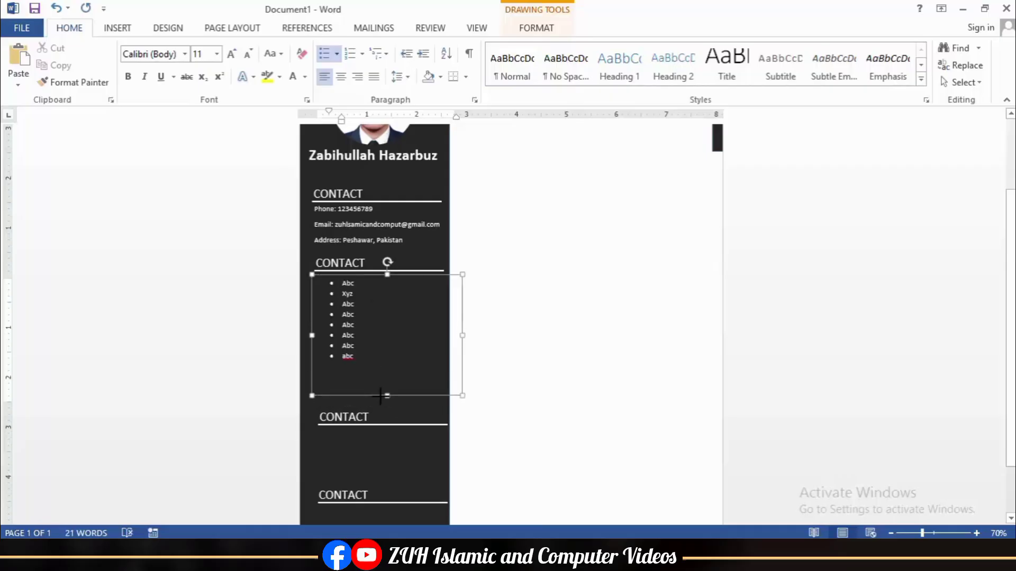
pyautogui.click(232, 53)
# Step: Enlarge the contact details text to 12 pt and make the box taller, nudged slightly left
pyautogui.click(309, 224)
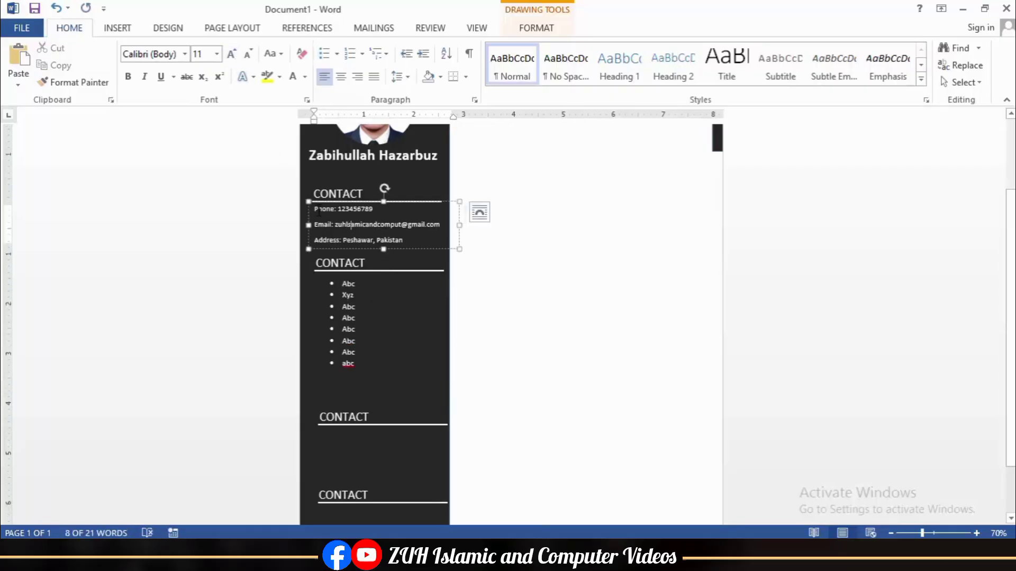
pyautogui.click(232, 53)
pyautogui.moveTo(385, 247); pyautogui.dragTo(386, 258)
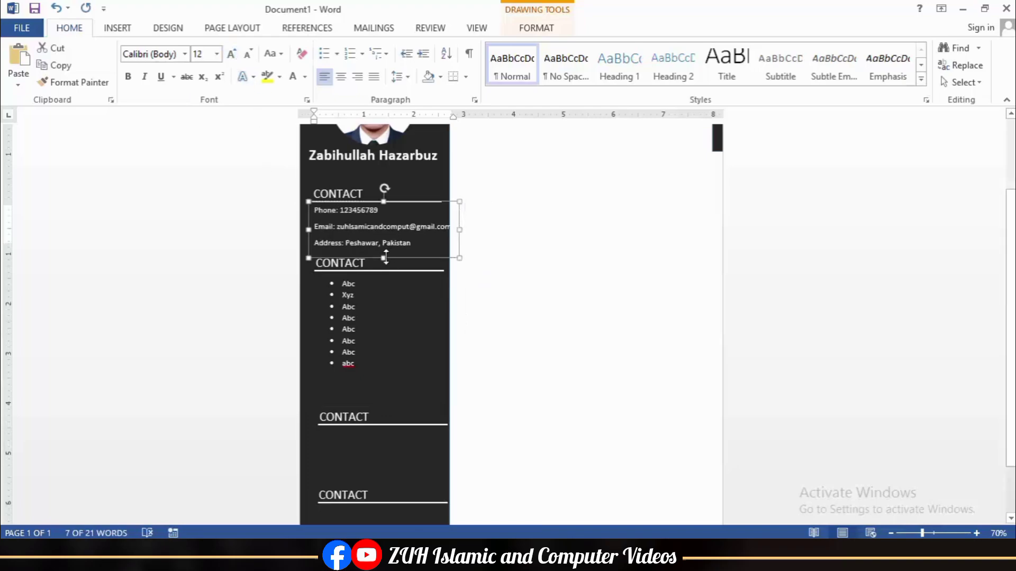
pyautogui.press('Left')
pyautogui.press('Left')
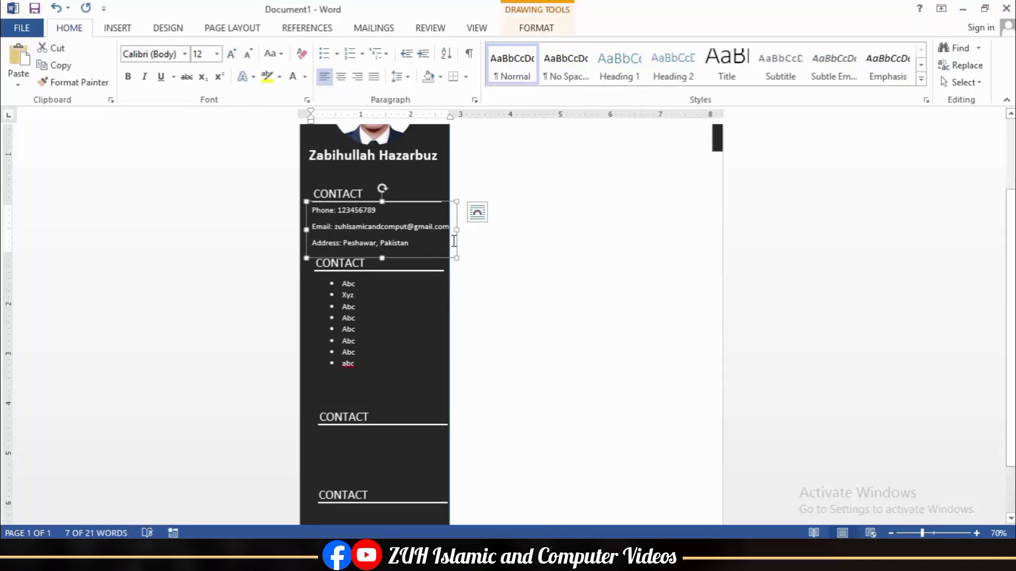
pyautogui.click(531, 294)
pyautogui.click(334, 243)
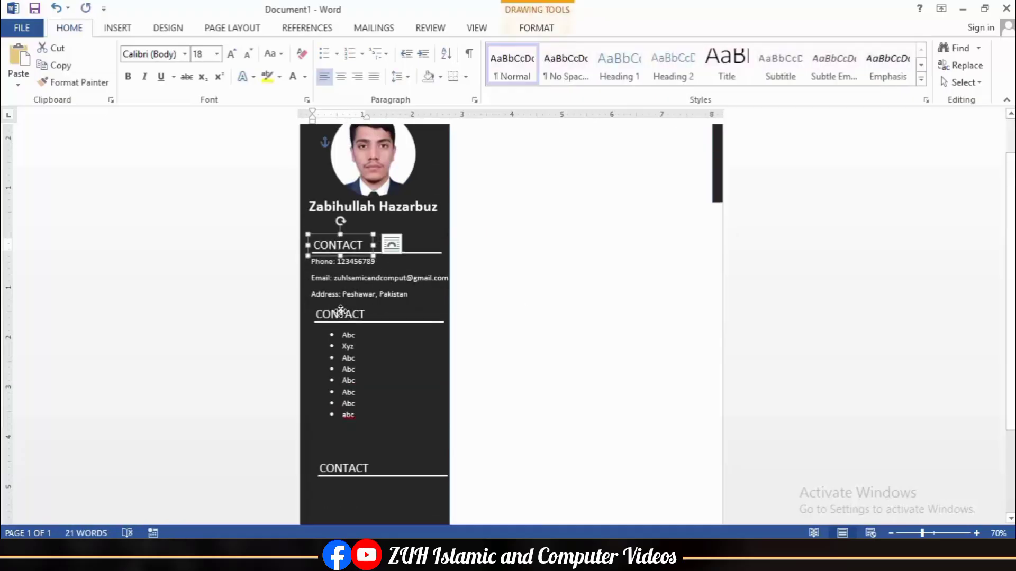
# Step: Copy the CONTACT heading to the second heading spot and left-align the two headings
pyautogui.moveTo(334, 242); pyautogui.dragTo(334, 311)
pyautogui.keyDown('shift'); pyautogui.click(333, 242); pyautogui.keyUp('shift')
pyautogui.click(536, 28)
pyautogui.click(865, 49)
pyautogui.click(866, 67)
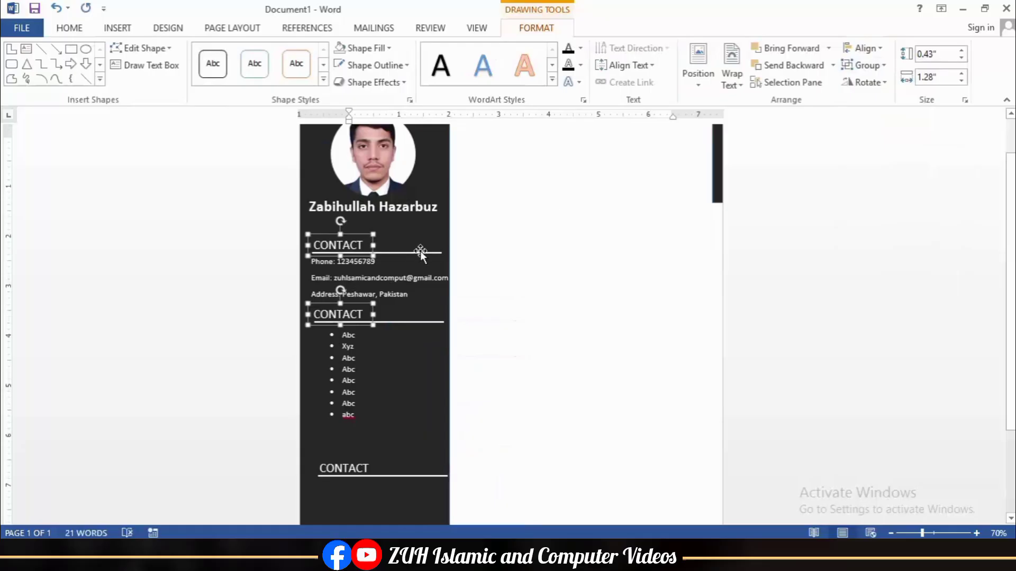
pyautogui.click(421, 252)
# Step: Reposition the copied heading with its underline and adjust the languages list box
pyautogui.scroll(10, 334, 194)
pyautogui.click(339, 281)
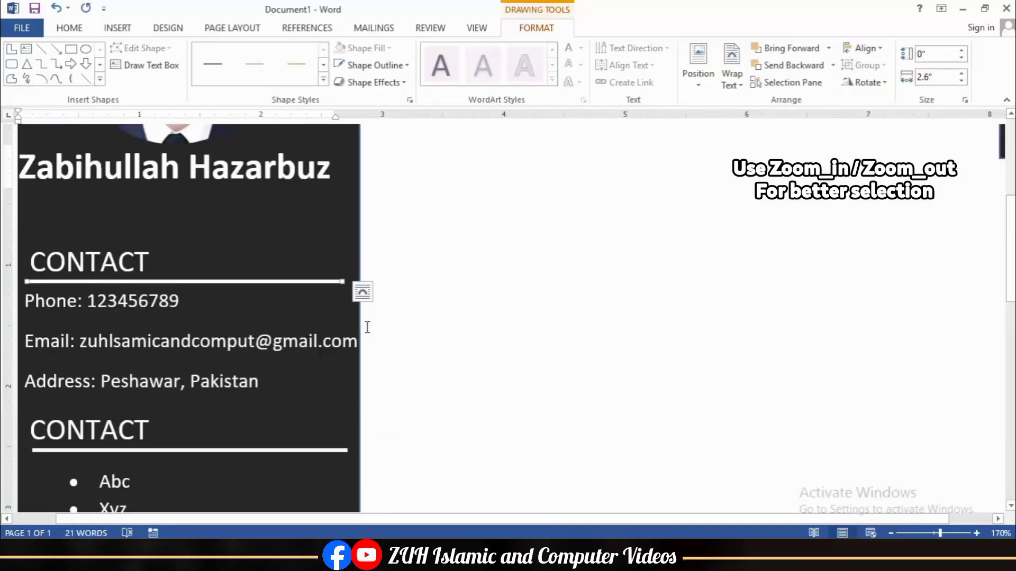
pyautogui.scroll(-1, 341, 344)
pyautogui.scroll(-11, 341, 394)
pyautogui.click(368, 361)
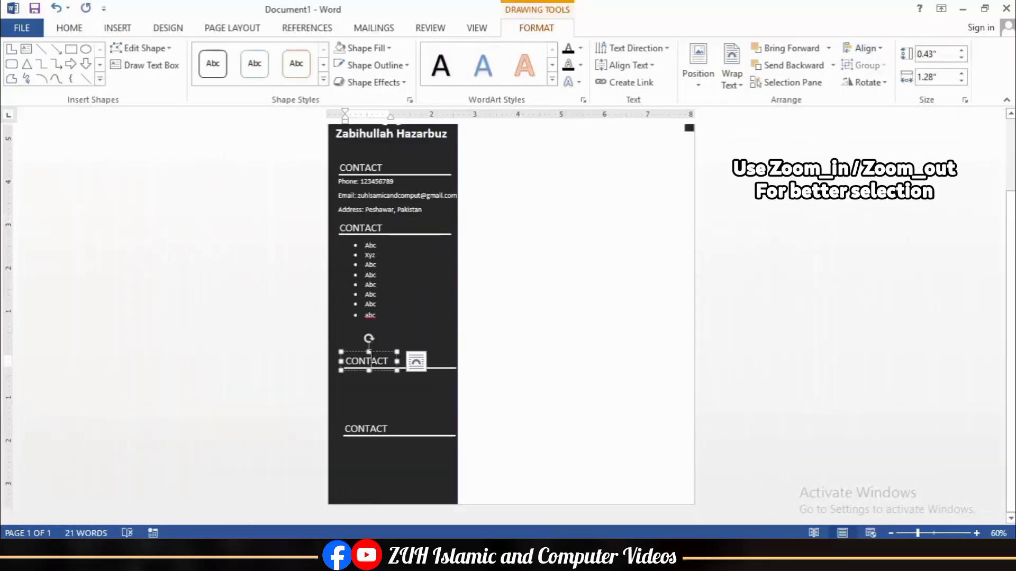
pyautogui.keyDown('shift'); pyautogui.click(446, 368); pyautogui.keyUp('shift')
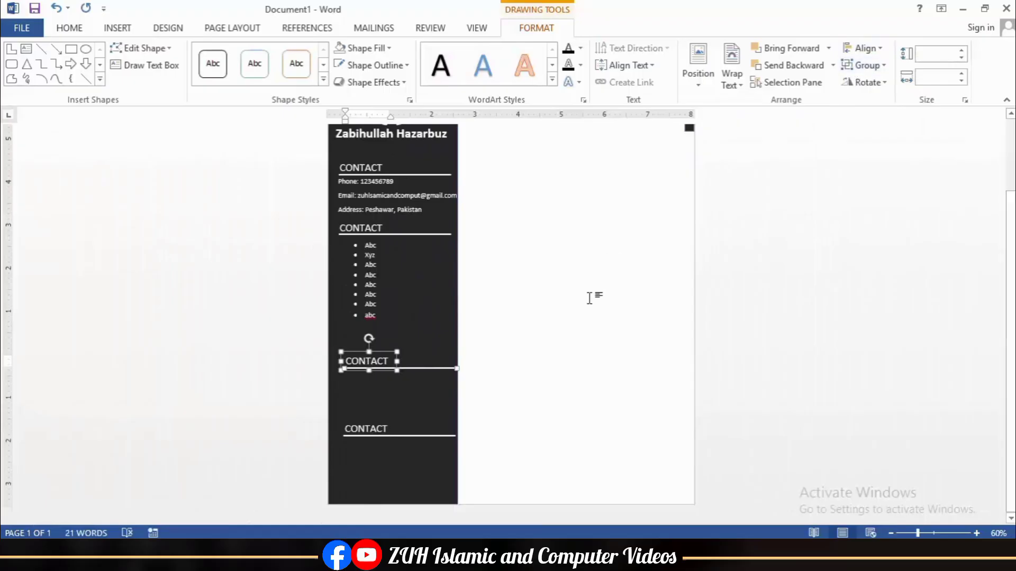
pyautogui.press('Up')
pyautogui.press('Up')
pyautogui.press('Up')
pyautogui.press('Up')
pyautogui.press('Up')
pyautogui.press('Up')
pyautogui.press('Down')
pyautogui.press('Down')
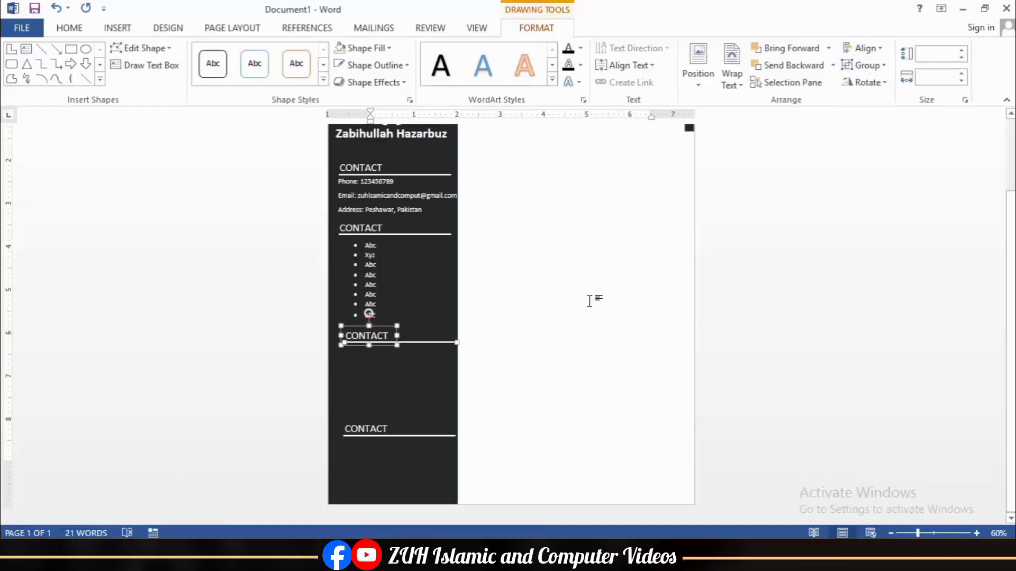
pyautogui.moveTo(387, 401); pyautogui.dragTo(379, 404)
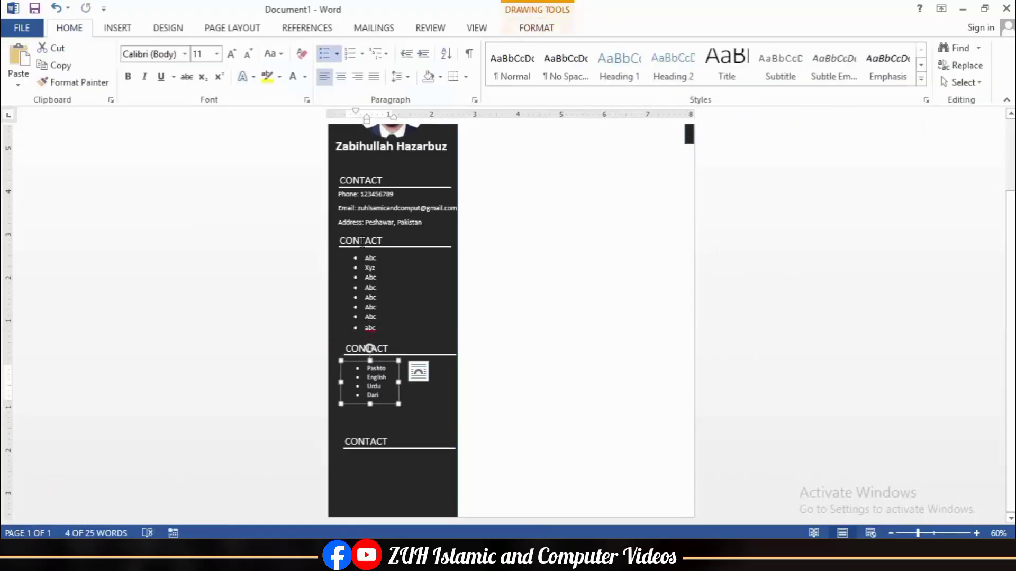
# Step: Rename the second and third headings to SKILLS and LANGUAGES, shortening the skills list box
pyautogui.doubleClick(362, 241)
pyautogui.write('S')
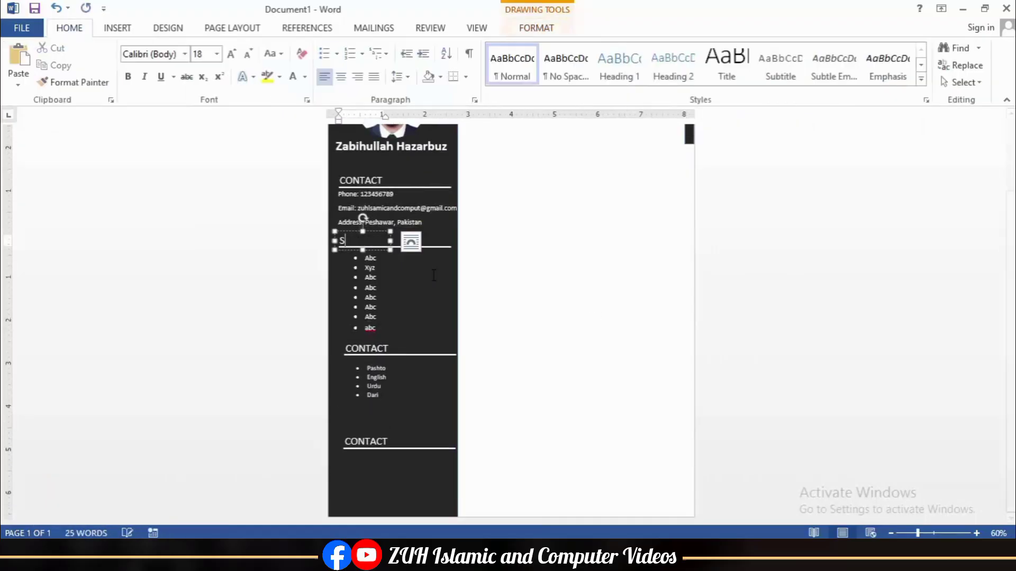
pyautogui.write('KILLS')
pyautogui.doubleClick(366, 349)
pyautogui.moveTo(404, 364); pyautogui.dragTo(403, 339)
pyautogui.doubleClick(366, 349)
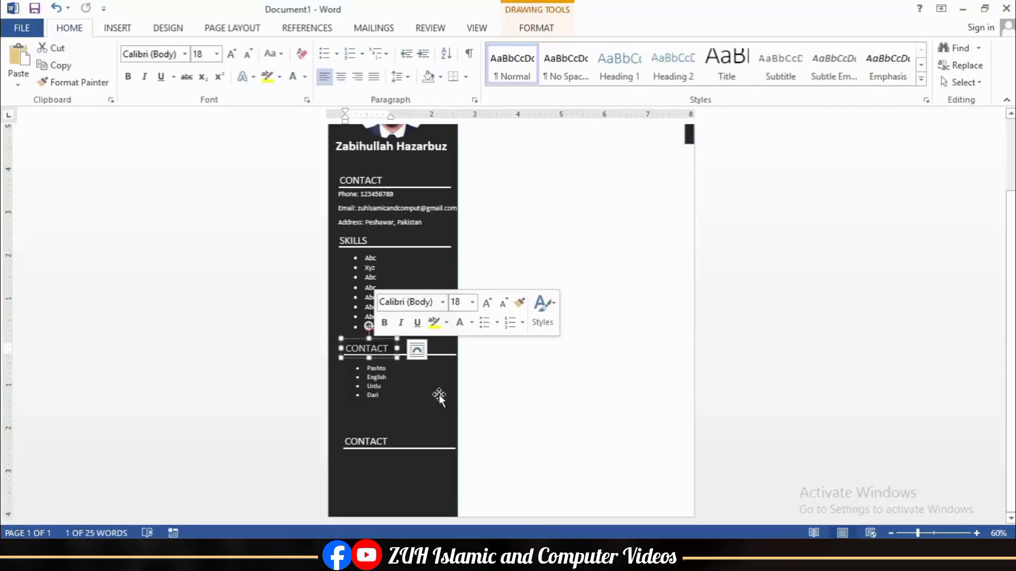
pyautogui.write('LANGUAGESS')
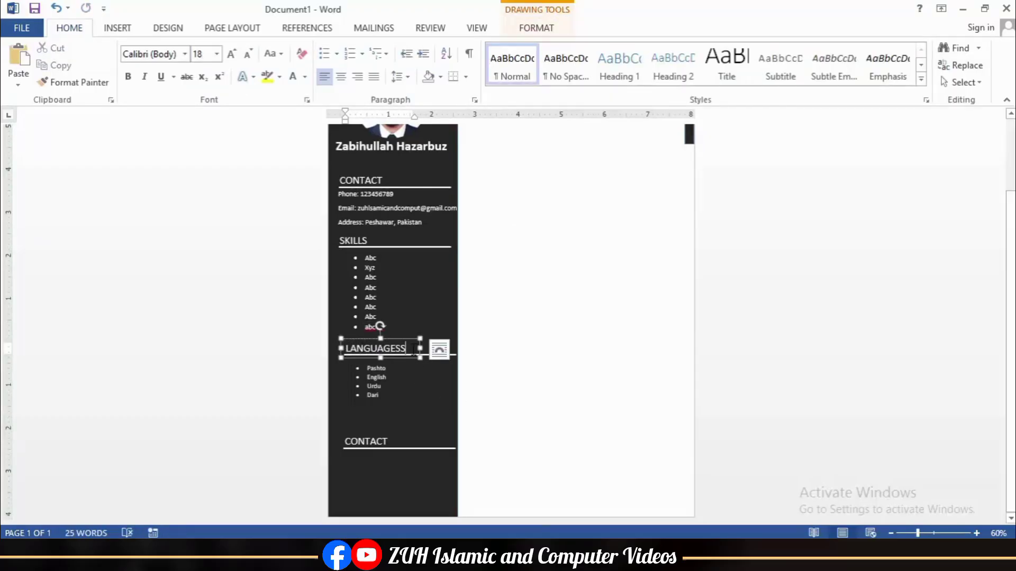
pyautogui.press('BackSpace')
# Step: Rename the lowest heading to HOBBIES and paste the languages list beneath it
pyautogui.doubleClick(365, 442)
pyautogui.write('HOBBIES')
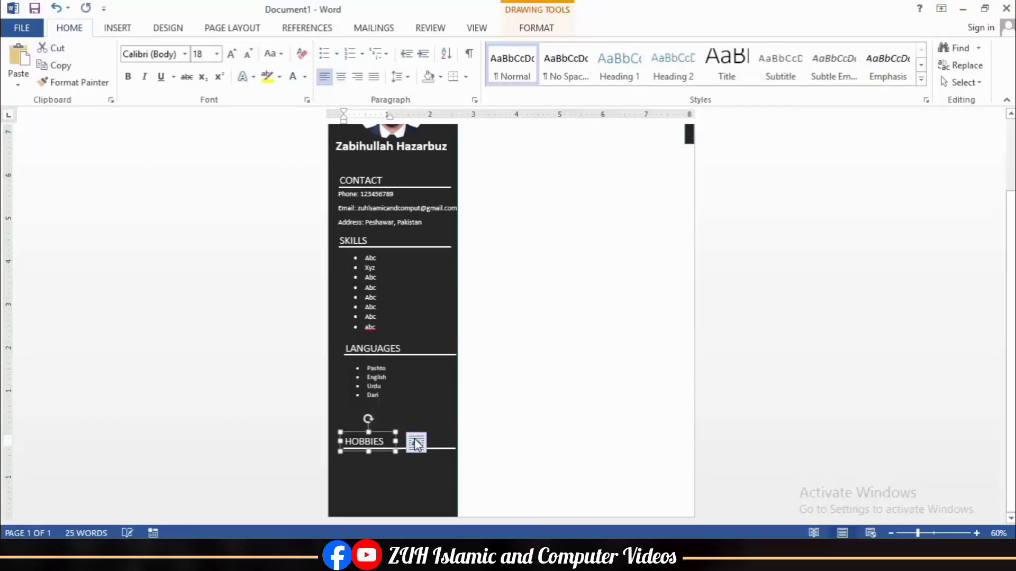
pyautogui.keyDown('shift'); pyautogui.click(441, 449); pyautogui.keyUp('shift')
pyautogui.press('Up')
pyautogui.press('Up')
pyautogui.press('Up')
pyautogui.press('Up')
pyautogui.press('Up')
pyautogui.press('Up')
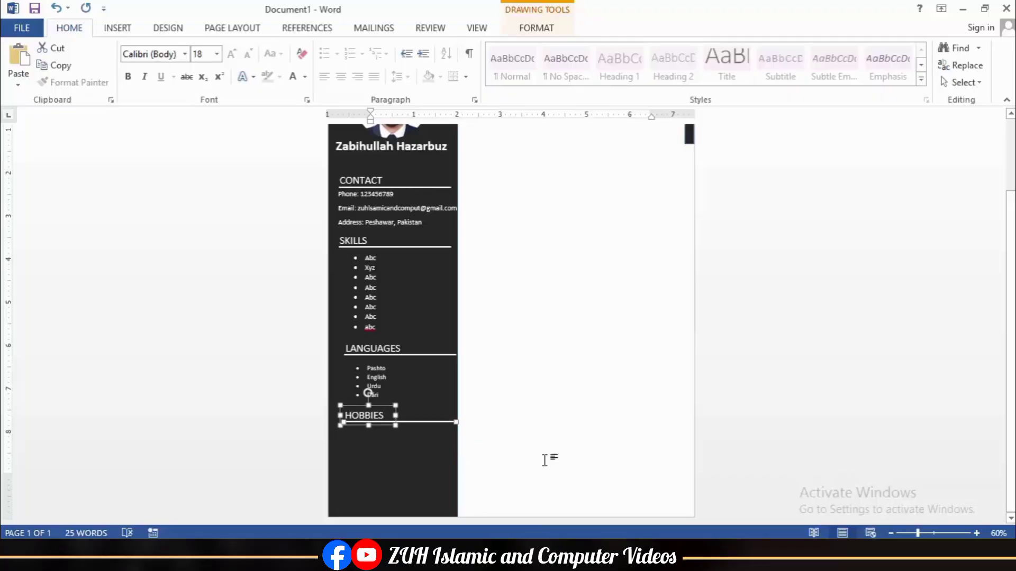
pyautogui.scroll(1, 519, 281)
pyautogui.hotkey('ctrl', 'v')
pyautogui.press('Down')
pyautogui.press('Down')
pyautogui.press('Down')
pyautogui.press('Down')
pyautogui.press('Down')
pyautogui.press('Down')
pyautogui.press('Down')
pyautogui.press('Down')
pyautogui.press('Down')
pyautogui.press('Down')
pyautogui.press('Down')
pyautogui.press('Down')
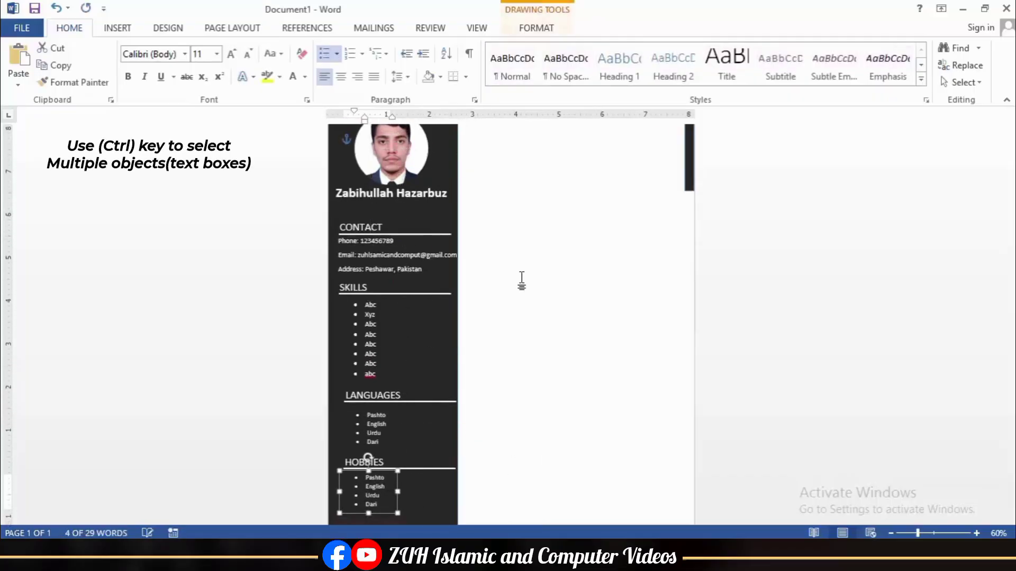
# Step: Left-align the skills, languages and hobbies list boxes
pyautogui.click(339, 334)
pyautogui.keyDown('ctrl'); pyautogui.click(348, 409); pyautogui.keyUp('ctrl')
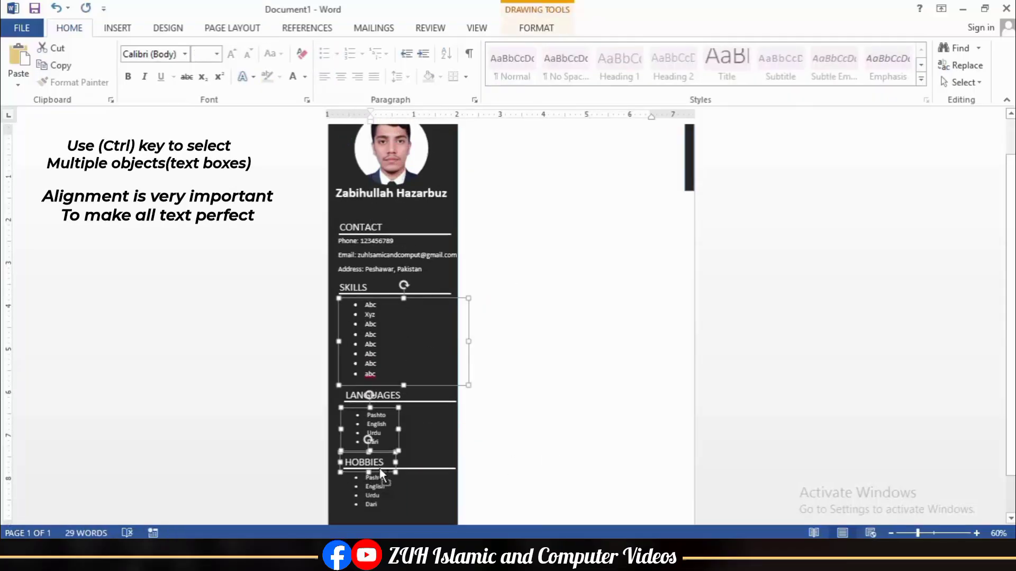
pyautogui.keyDown('ctrl'); pyautogui.click(368, 474); pyautogui.keyUp('ctrl')
pyautogui.click(549, 31)
pyautogui.click(870, 49)
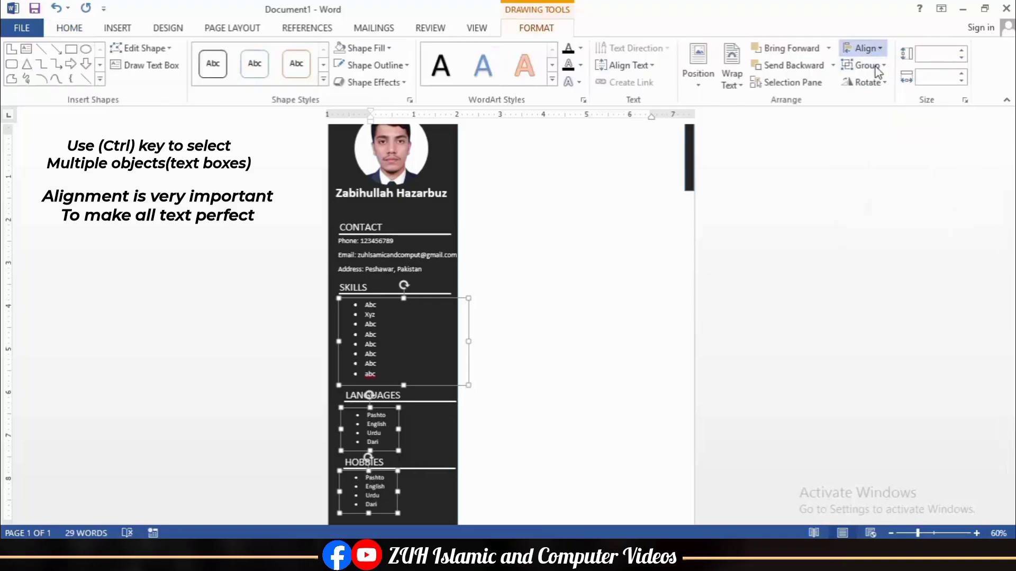
pyautogui.click(874, 65)
pyautogui.click(573, 324)
# Step: Left-align the SKILLS, LANGUAGES and HOBBIES heading boxes
pyautogui.scroll(3, 573, 325)
pyautogui.scroll(-2, 573, 325)
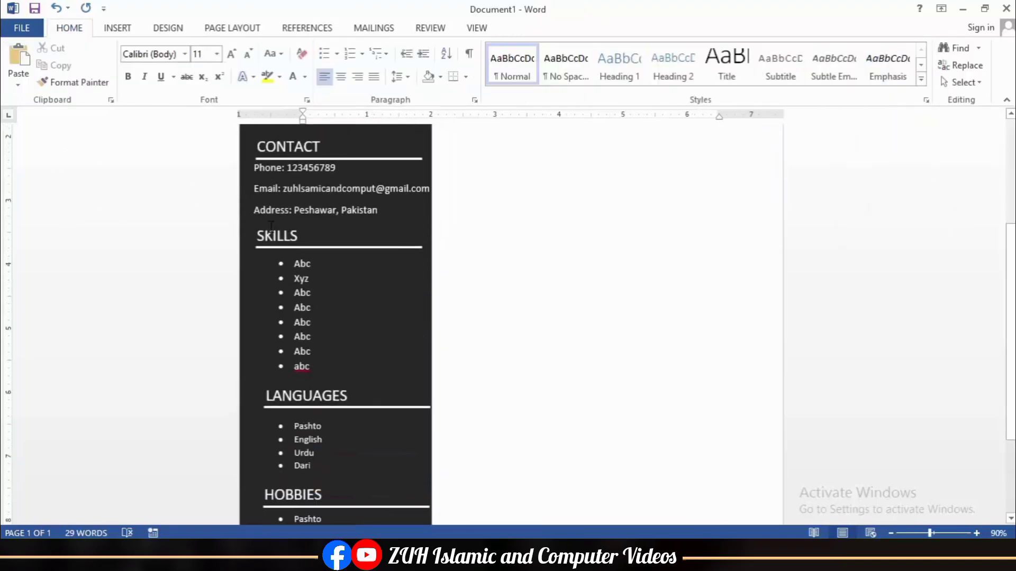
pyautogui.click(276, 235)
pyautogui.keyDown('ctrl'); pyautogui.click(311, 394); pyautogui.keyUp('ctrl')
pyautogui.keyDown('ctrl'); pyautogui.click(304, 490); pyautogui.keyUp('ctrl')
pyautogui.click(536, 28)
pyautogui.click(865, 49)
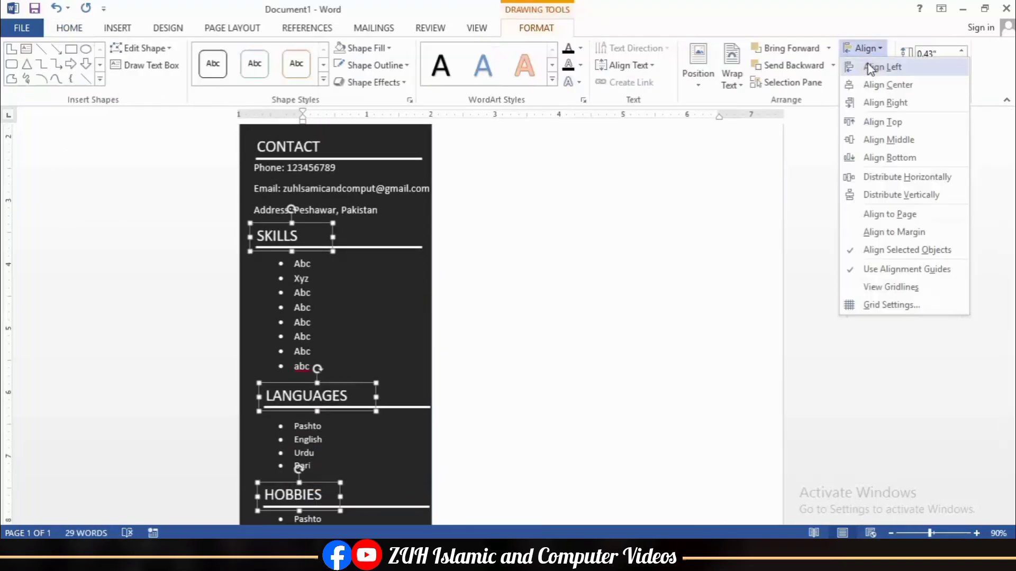
pyautogui.click(880, 65)
# Step: Left-align the white underlines beneath the headings
pyautogui.scroll(-1, 424, 275)
pyautogui.click(392, 217)
pyautogui.scroll(-1, 402, 345)
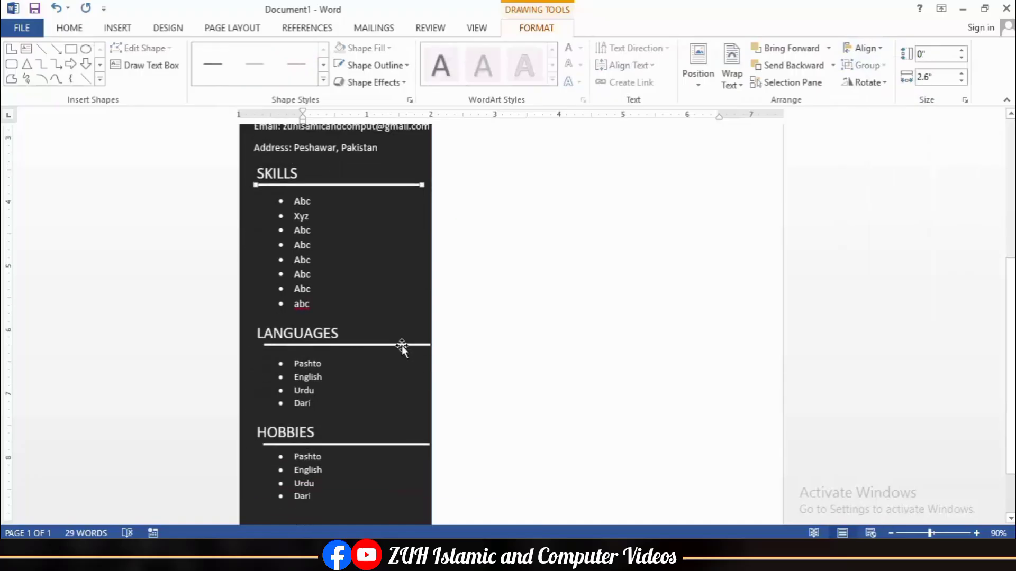
pyautogui.click(865, 48)
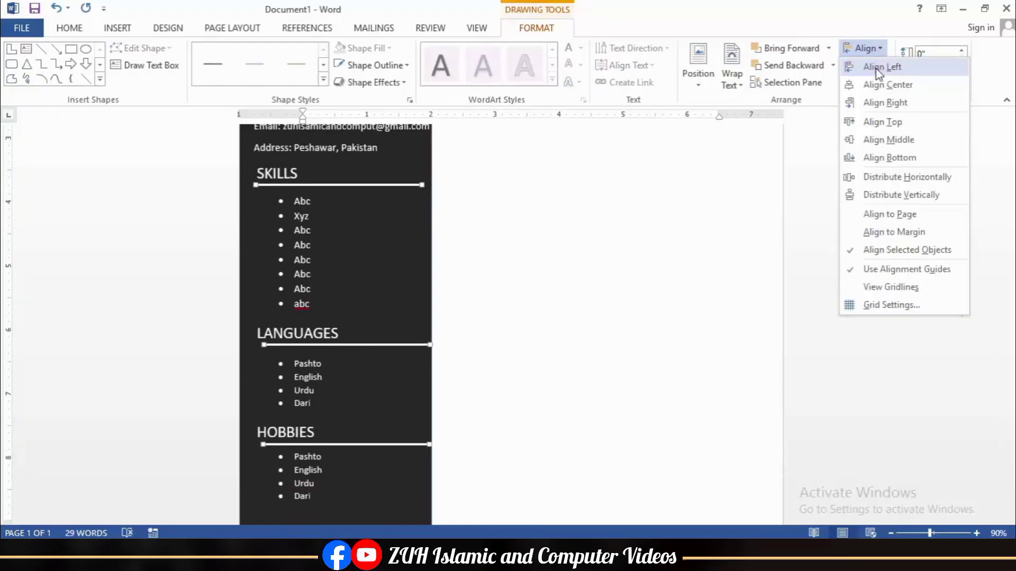
pyautogui.click(878, 66)
pyautogui.click(517, 300)
pyautogui.scroll(-4, 517, 295)
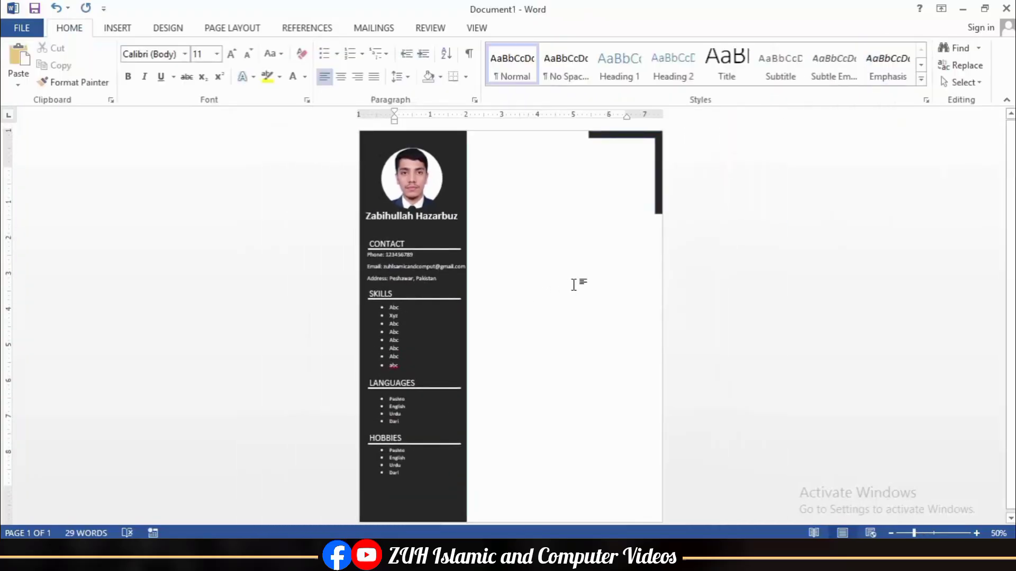
pyautogui.scroll(4, 442, 233)
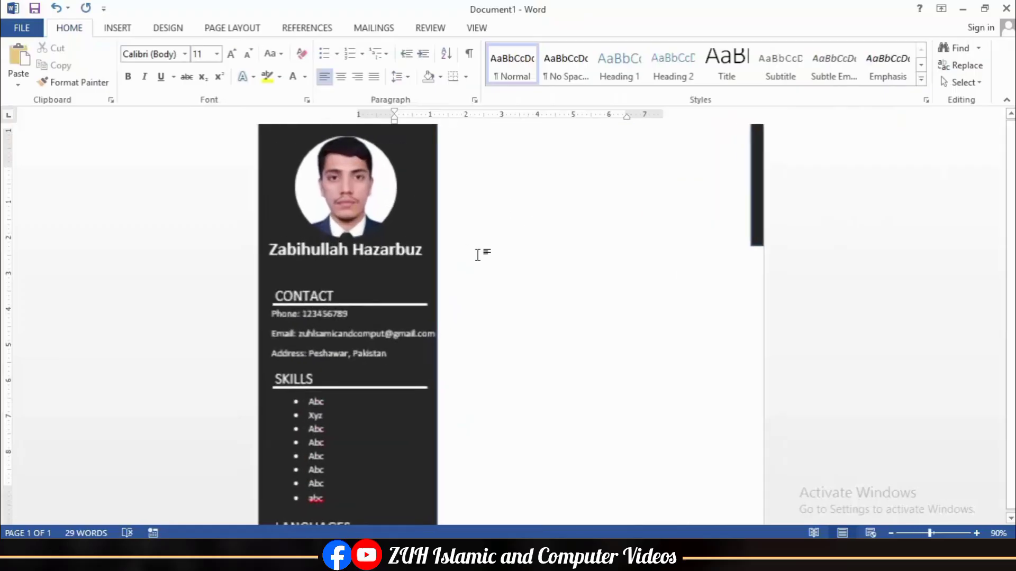
# Step: Add a SUMMARY heading text box atop the right column with no fill or outline, sized to fit
pyautogui.click(117, 27)
pyautogui.click(724, 77)
pyautogui.click(733, 402)
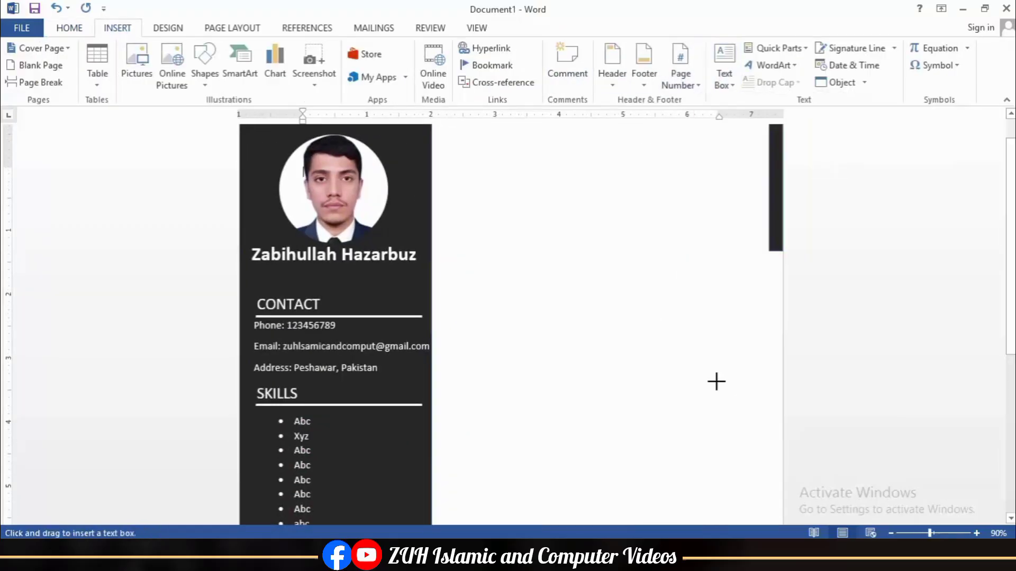
pyautogui.moveTo(596, 185); pyautogui.dragTo(597, 185)
pyautogui.click(365, 48)
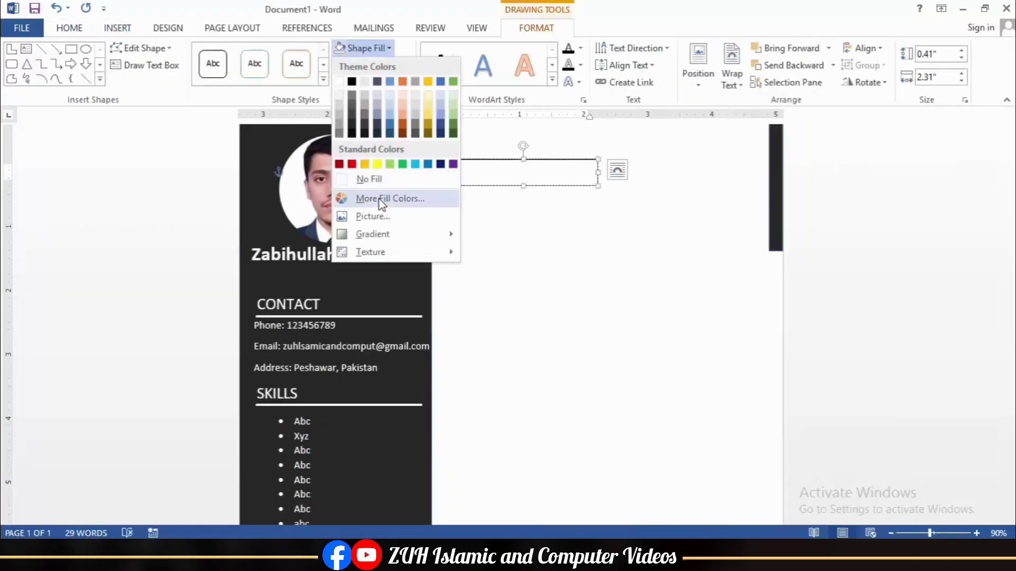
pyautogui.click(355, 175)
pyautogui.click(378, 65)
pyautogui.click(379, 196)
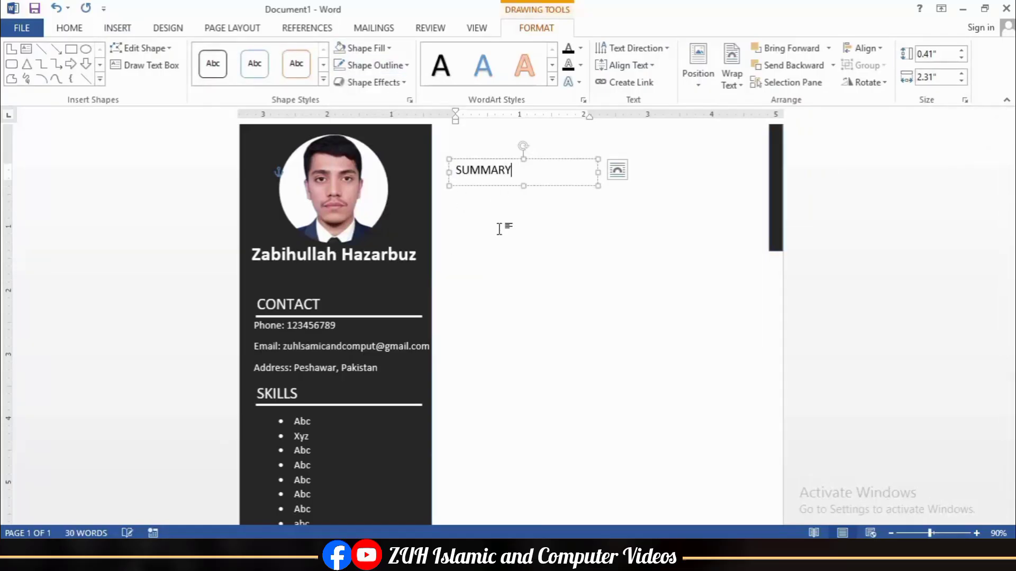
pyautogui.moveTo(598, 186); pyautogui.dragTo(572, 178)
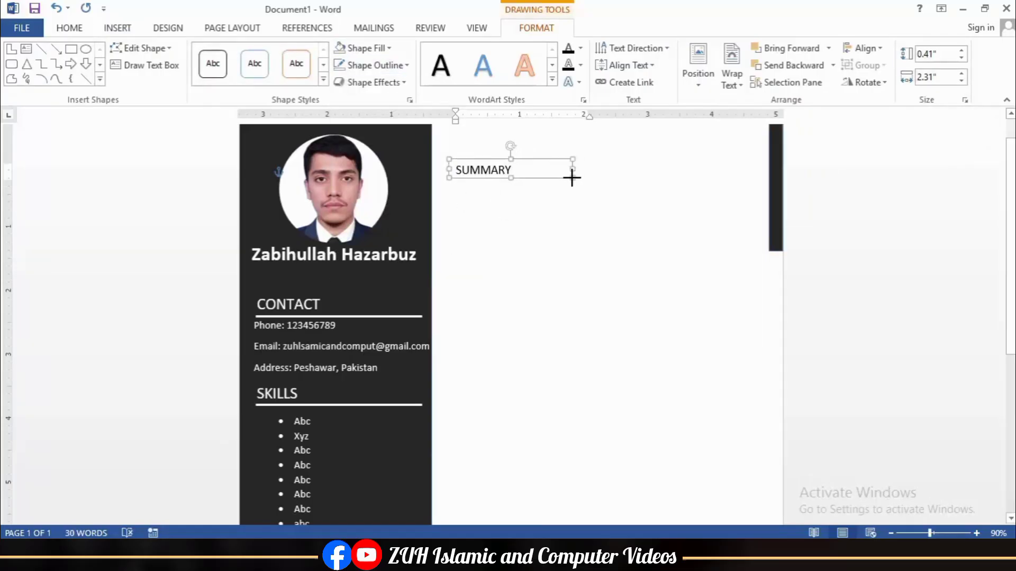
pyautogui.click(533, 224)
# Step: Draw a black 2¼ pt straight line under SUMMARY across the right column
pyautogui.click(117, 28)
pyautogui.click(204, 74)
pyautogui.click(211, 166)
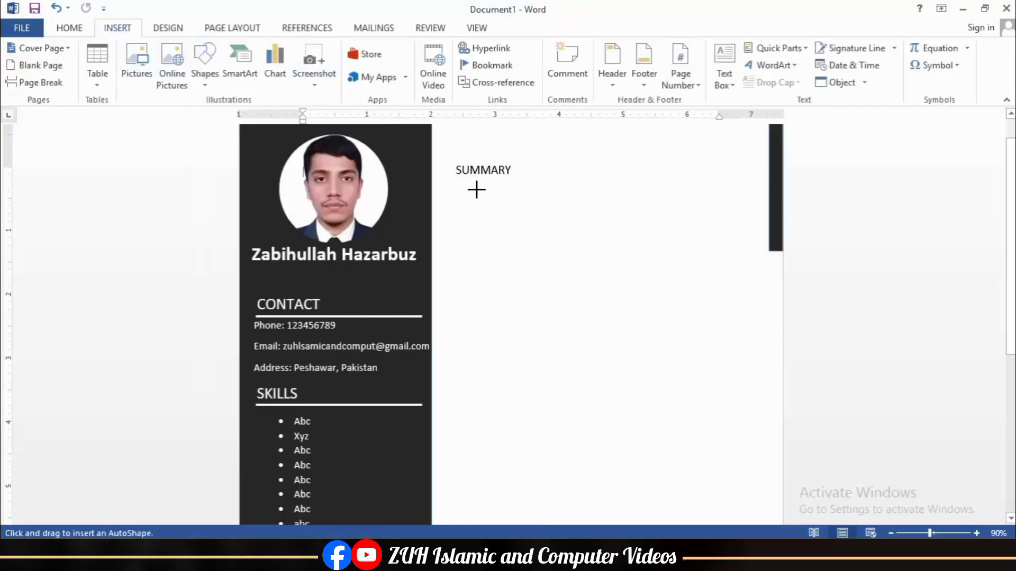
pyautogui.moveTo(456, 180); pyautogui.dragTo(697, 180)
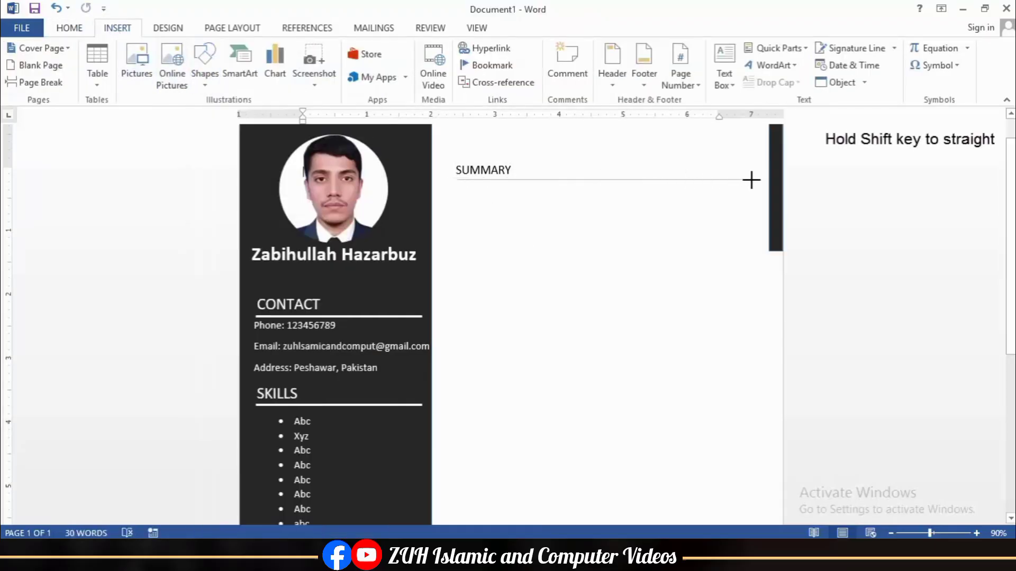
pyautogui.moveTo(761, 178); pyautogui.dragTo(762, 180)
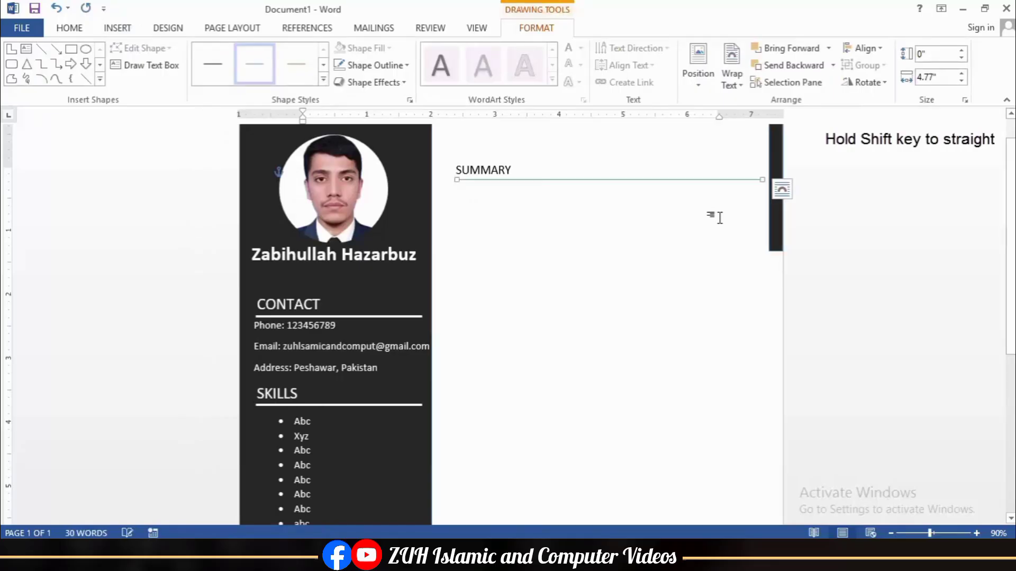
pyautogui.click(372, 65)
pyautogui.moveTo(408, 233)
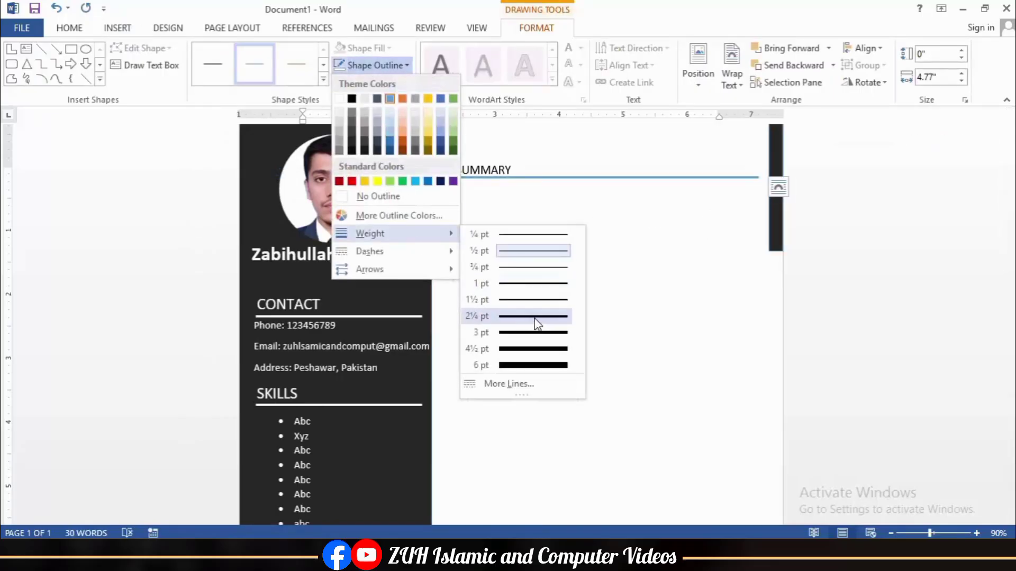
pyautogui.click(535, 317)
pyautogui.click(373, 65)
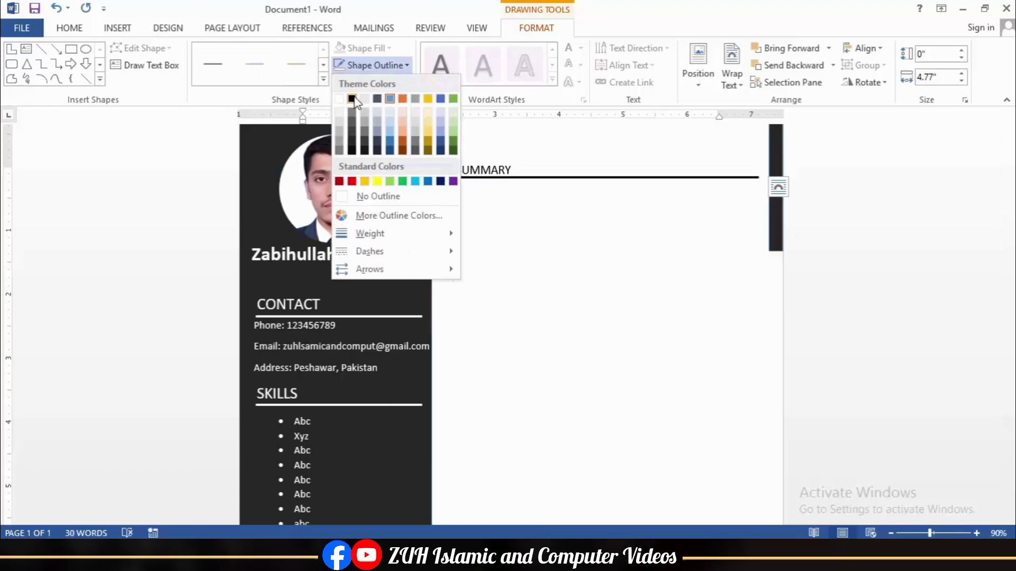
pyautogui.click(352, 99)
pyautogui.click(555, 267)
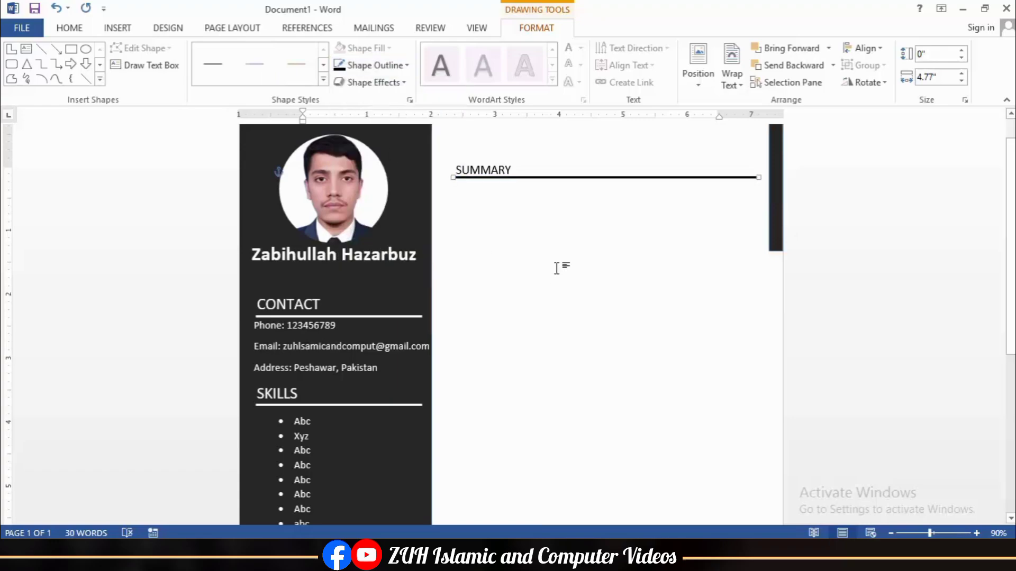
pyautogui.click(476, 167)
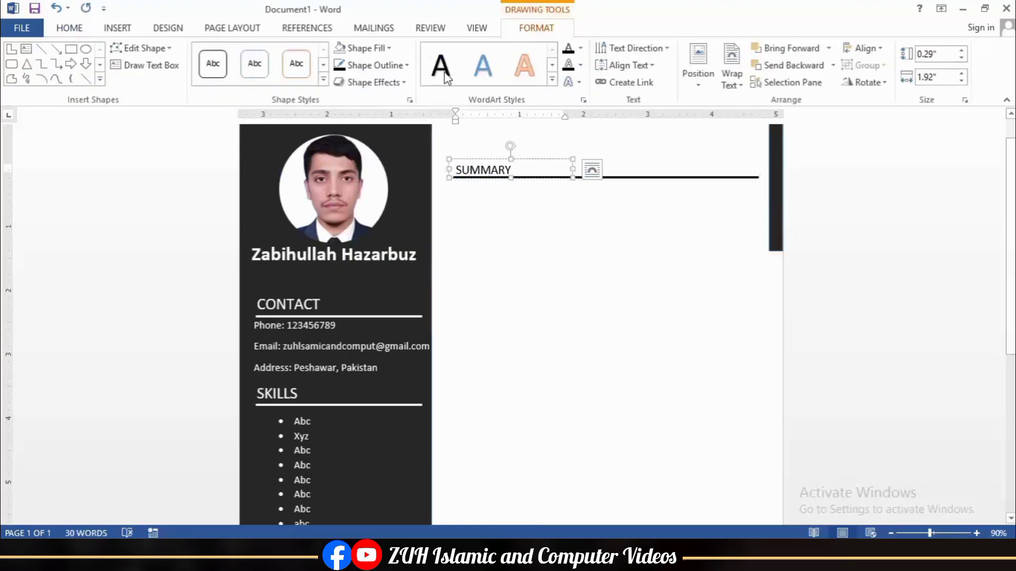
# Step: Paste the box of sample summary paragraphs and place it under the SUMMARY heading
pyautogui.click(66, 28)
pyautogui.moveTo(510, 158); pyautogui.dragTo(511, 154)
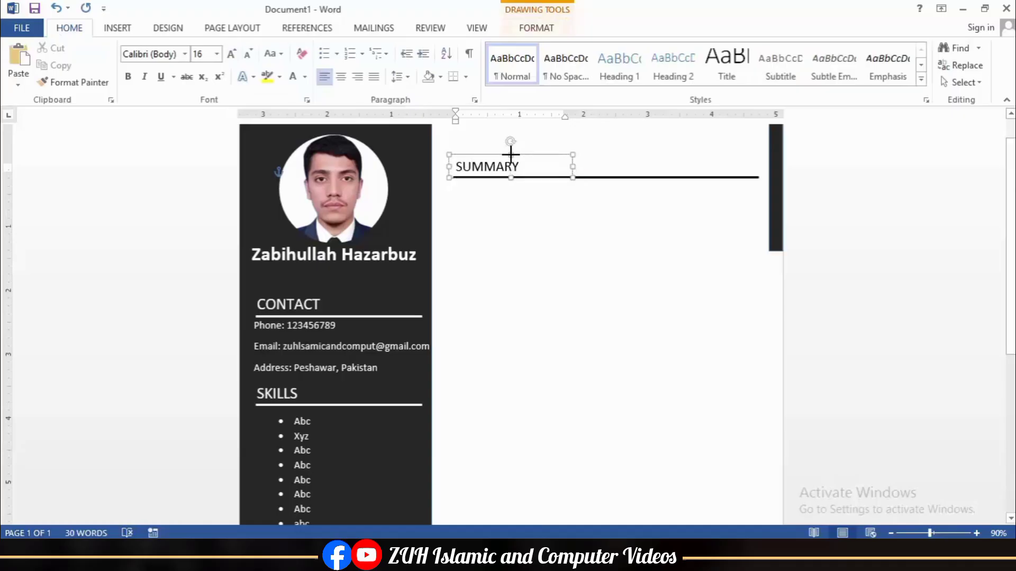
pyautogui.hotkey('ctrl', 'v')
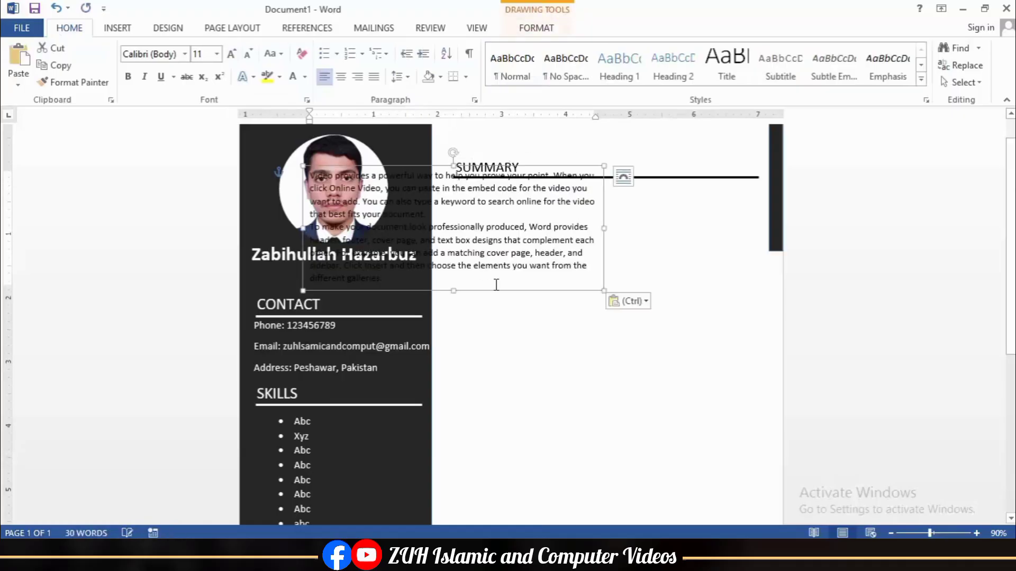
pyautogui.moveTo(494, 286); pyautogui.dragTo(648, 303)
pyautogui.click(646, 369)
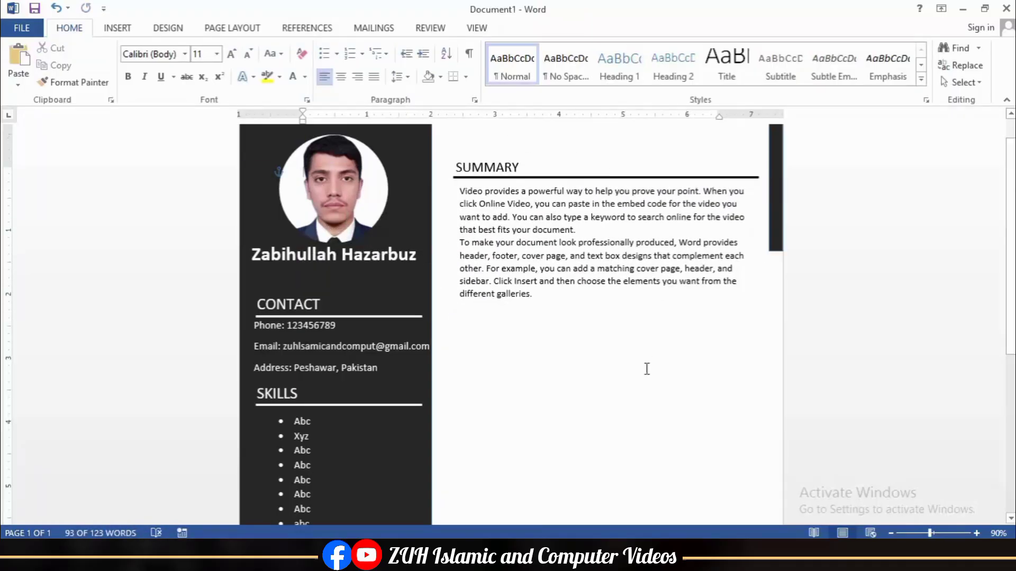
# Step: Duplicate the SUMMARY heading below the paragraphs and rename it EXPERIENCE
pyautogui.click(486, 160)
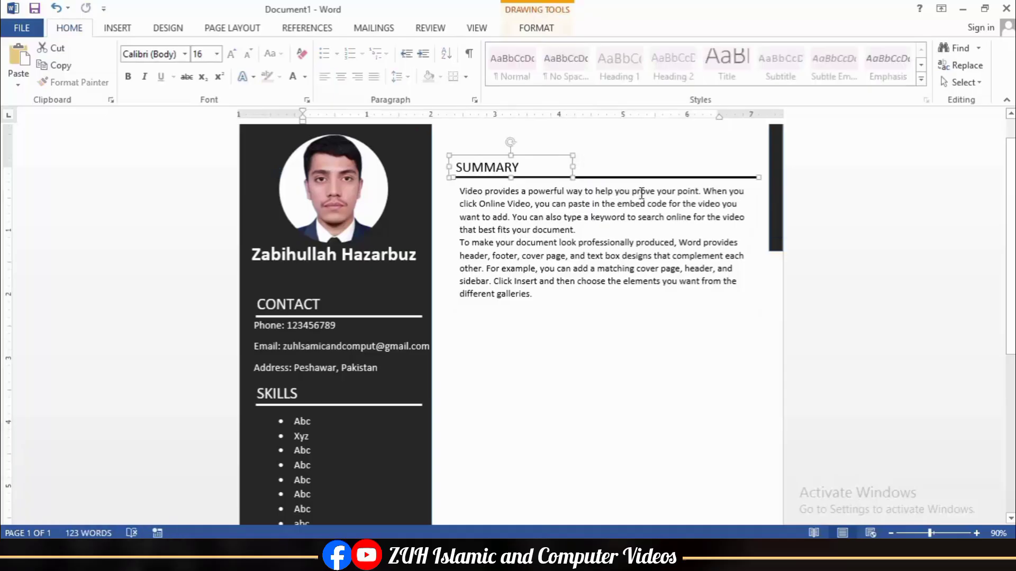
pyautogui.hotkey('ctrl', 'c')
pyautogui.hotkey('ctrl', 'v')
pyautogui.press('Left')
pyautogui.press('Left')
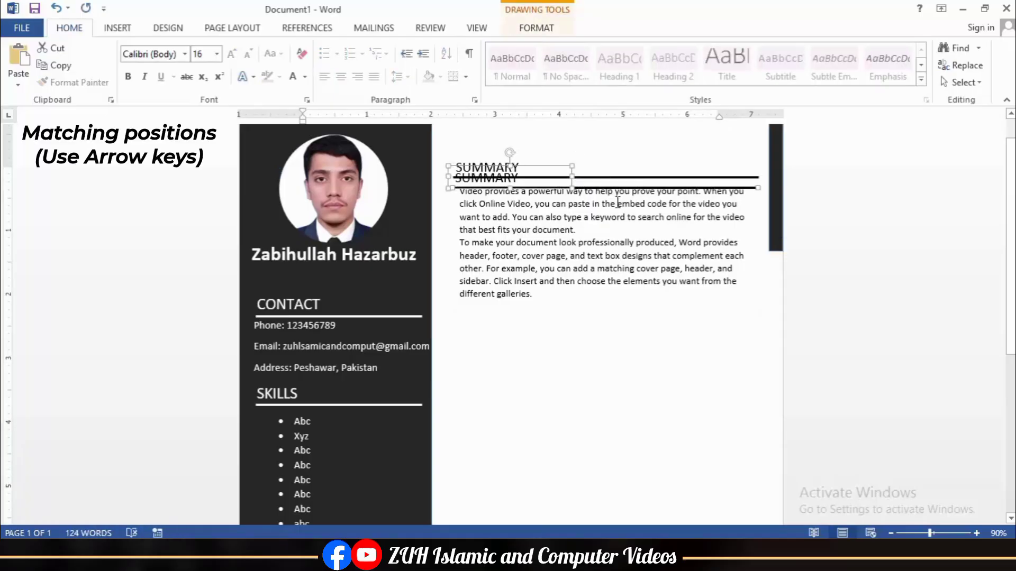
pyautogui.press('Up')
pyautogui.press('Up')
pyautogui.press('Up')
pyautogui.press('Up')
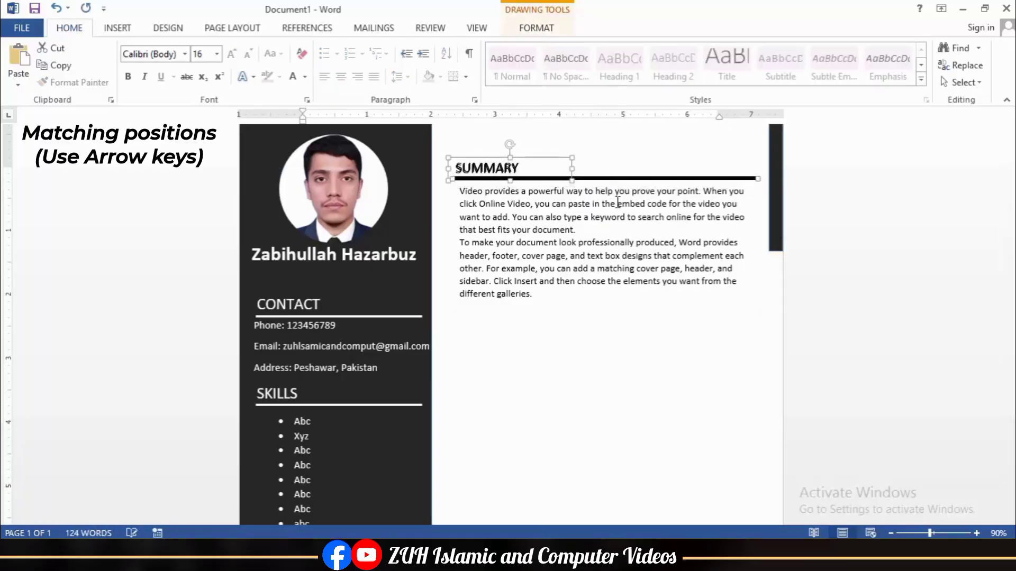
pyautogui.press('Down')
pyautogui.press('Down')
pyautogui.press('Down')
pyautogui.press('Down')
pyautogui.press('Down')
pyautogui.press('Down')
pyautogui.press('Down')
pyautogui.press('Down')
pyautogui.press('Down')
pyautogui.press('Down')
pyautogui.press('Down')
pyautogui.press('Down')
pyautogui.press('Down')
pyautogui.press('Down')
pyautogui.press('Down')
pyautogui.press('Down')
pyautogui.press('Down')
pyautogui.press('Down')
pyautogui.press('Down')
pyautogui.press('Down')
pyautogui.press('Down')
pyautogui.press('Down')
pyautogui.press('Down')
pyautogui.press('Down')
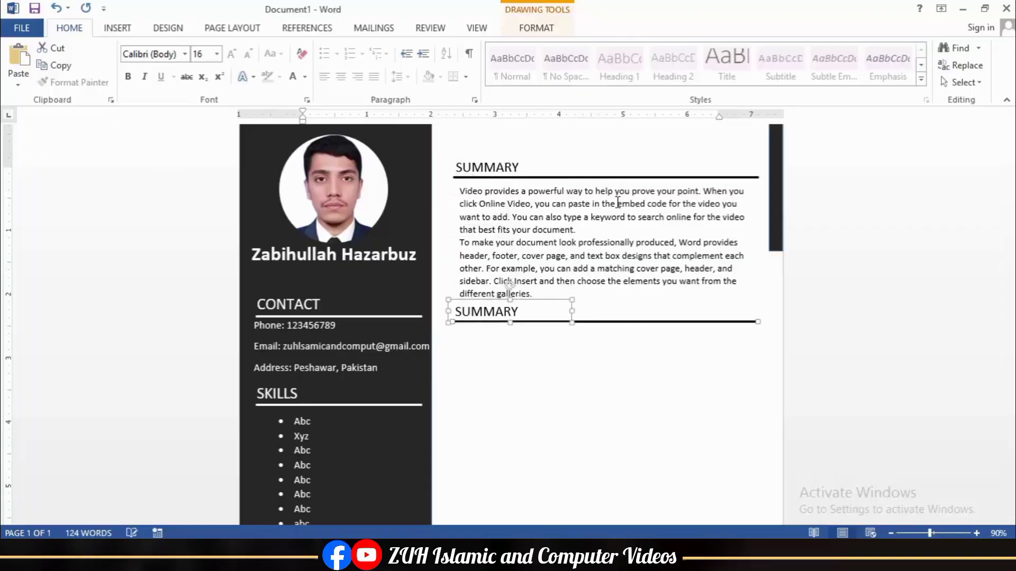
pyautogui.doubleClick(503, 326)
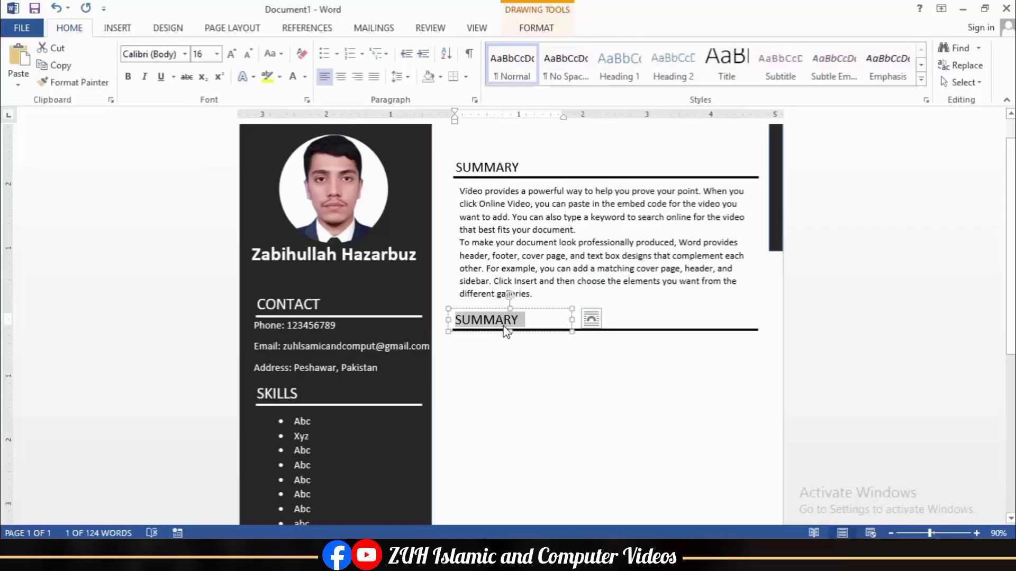
pyautogui.write('EXPERIENCE')
pyautogui.click(552, 375)
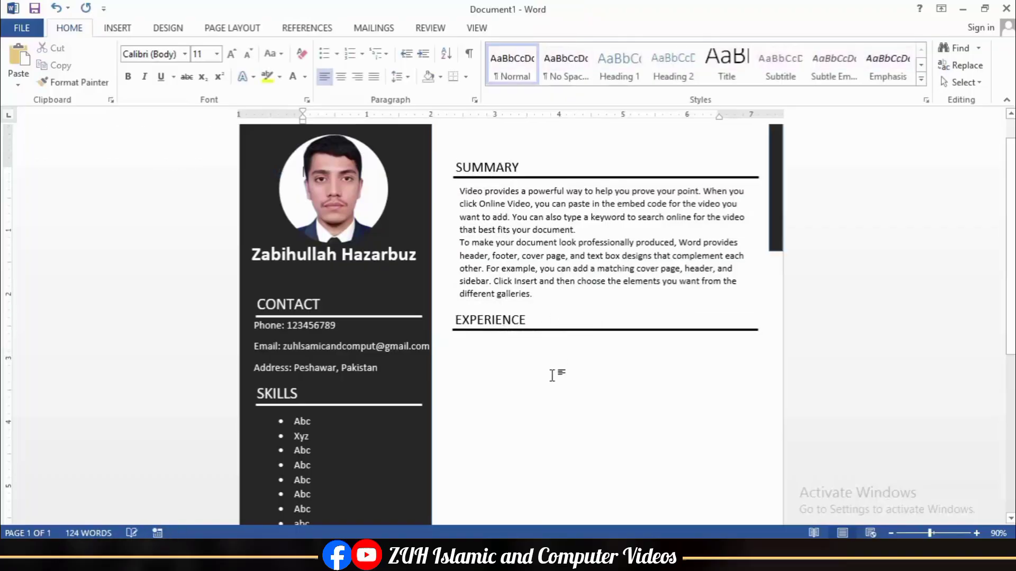
# Step: Bold the SUMMARY and EXPERIENCE headings, then paste the box of experience entries
pyautogui.doubleClick(472, 167)
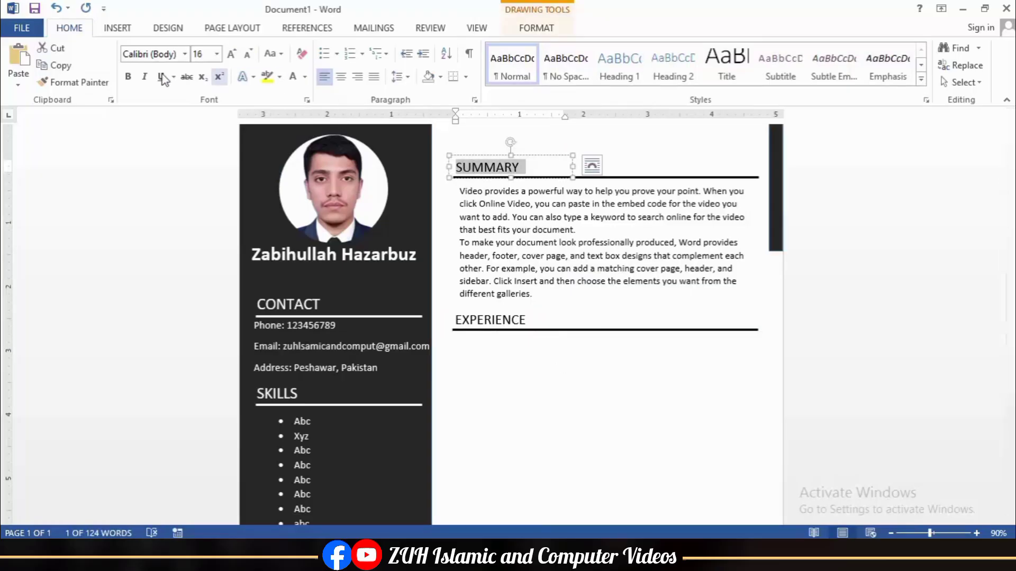
pyautogui.hotkey('ctrl', 'b')
pyautogui.doubleClick(491, 320)
pyautogui.hotkey('ctrl', 'b')
pyautogui.click(544, 353)
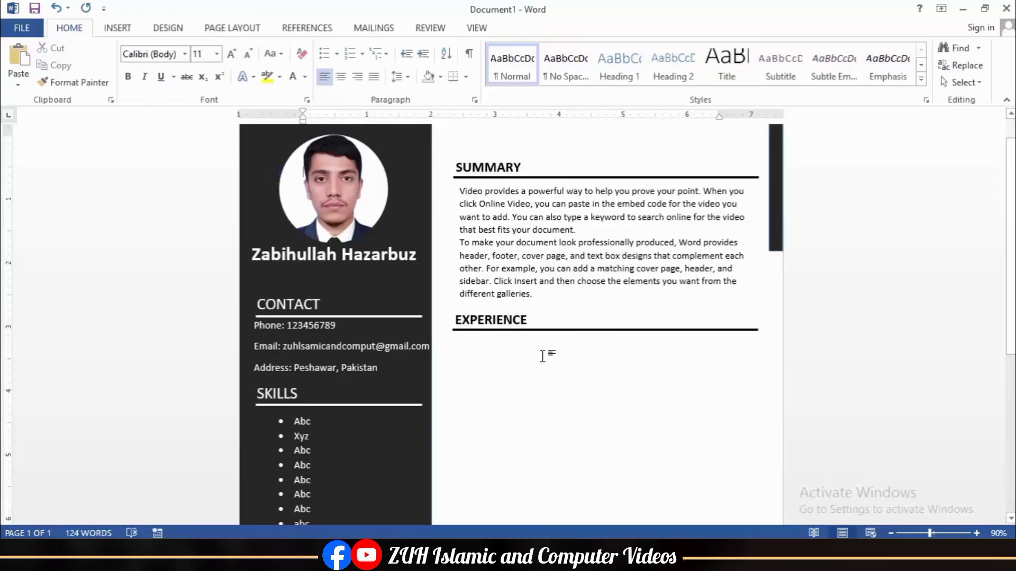
pyautogui.hotkey('ctrl', 'v')
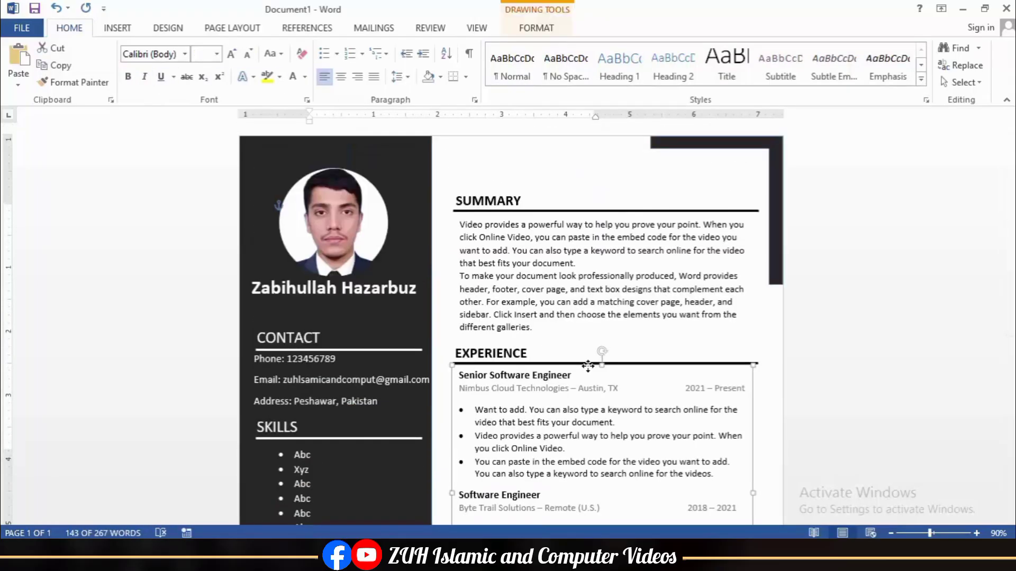
# Step: Nudge the experience entries box, then left-align it with the education and summary paragraph boxes
pyautogui.moveTo(588, 365); pyautogui.dragTo(586, 364)
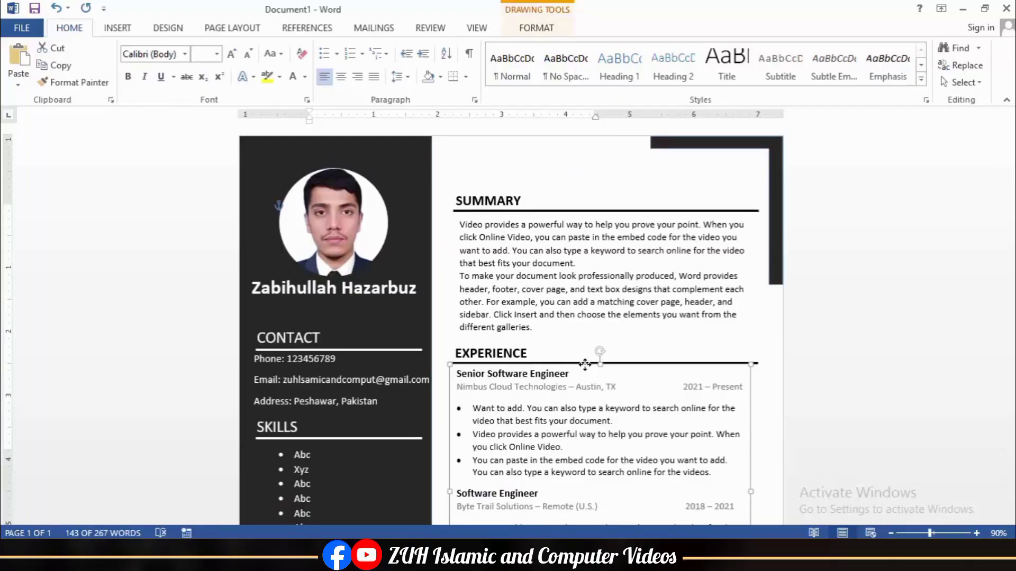
pyautogui.scroll(-8, 585, 370)
pyautogui.click(497, 288)
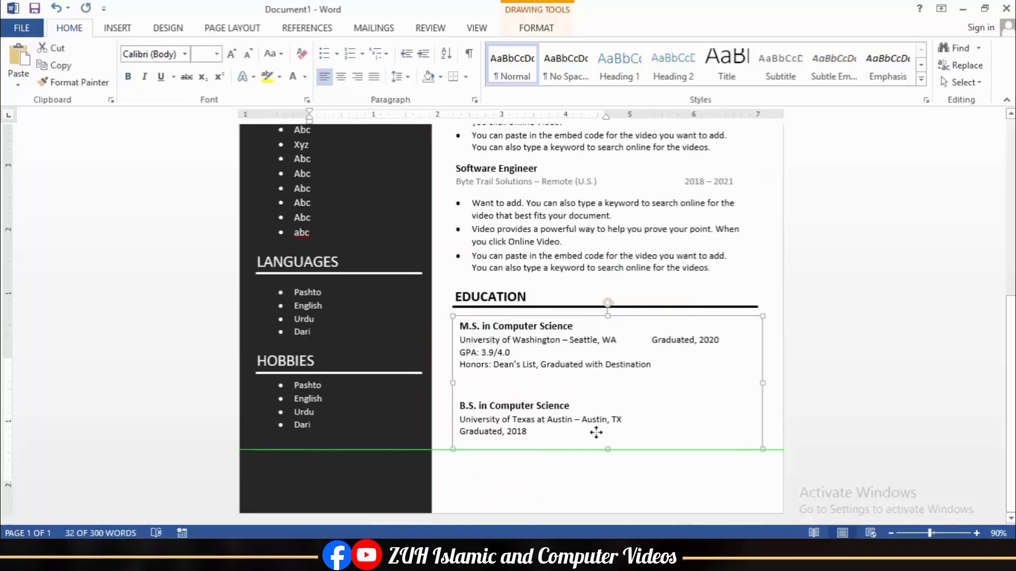
pyautogui.scroll(4, 543, 388)
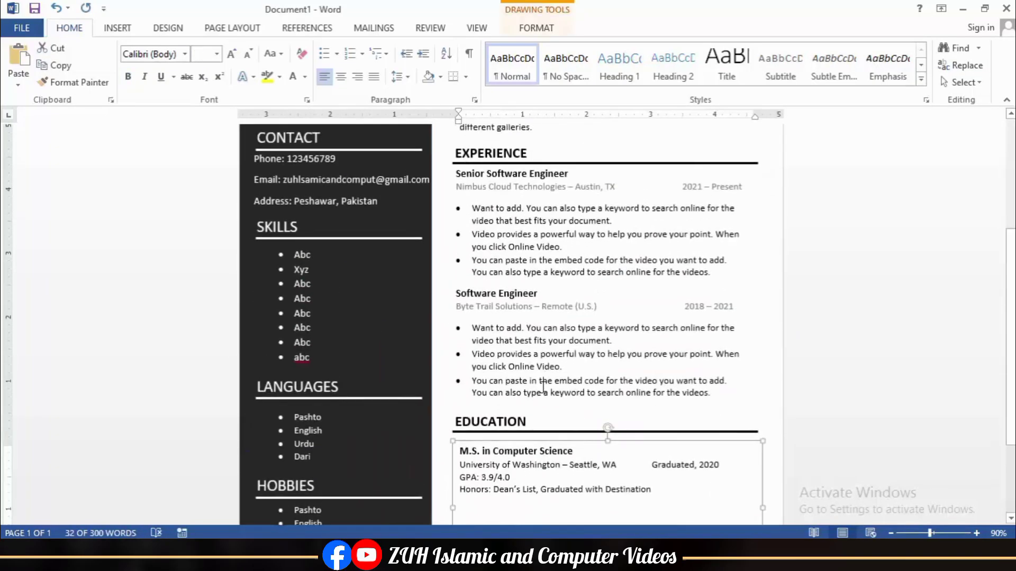
pyautogui.click(477, 182)
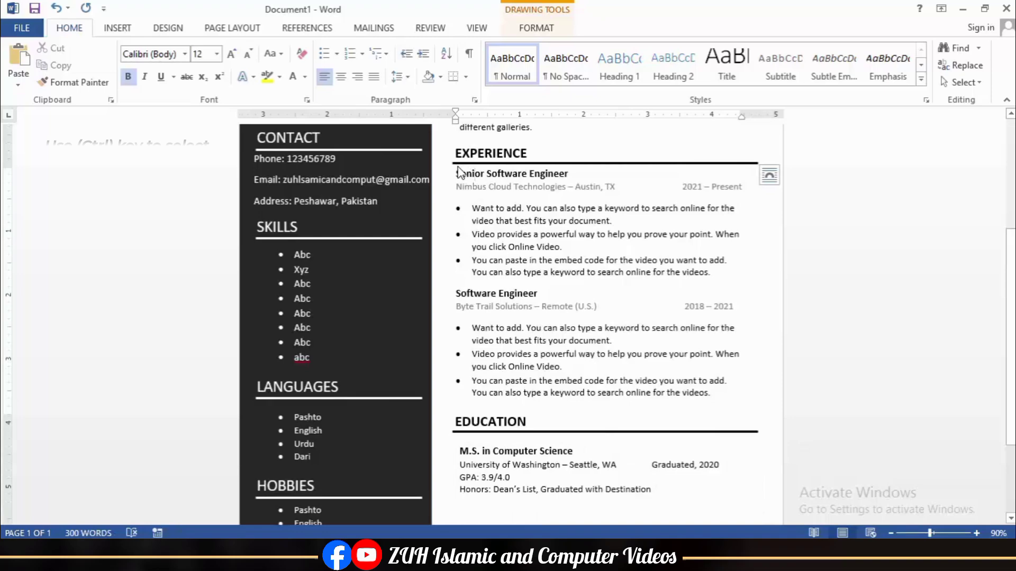
pyautogui.keyDown('ctrl'); pyautogui.click(467, 445); pyautogui.keyUp('ctrl')
pyautogui.scroll(4, 465, 444)
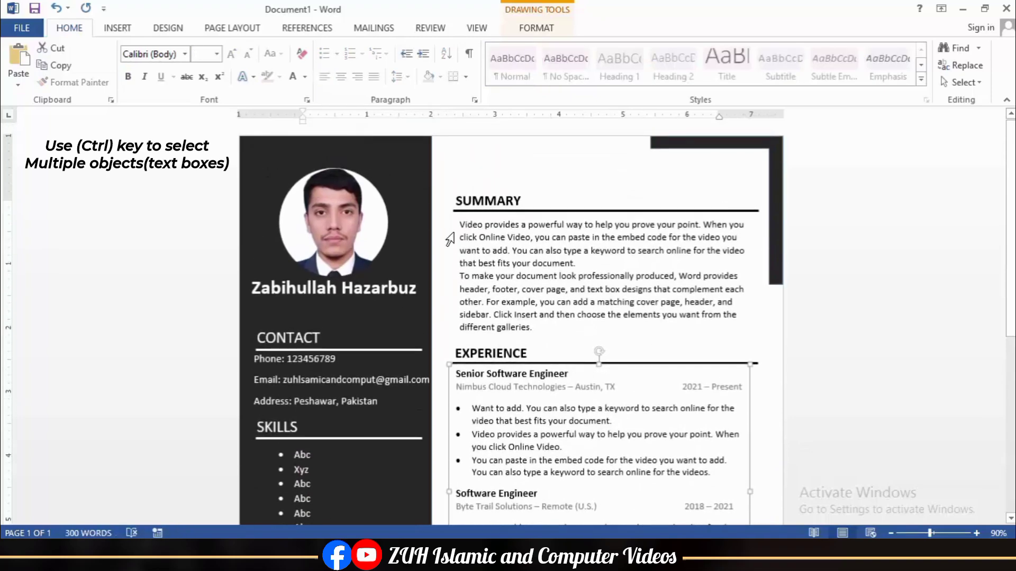
pyautogui.keyDown('ctrl'); pyautogui.click(471, 223); pyautogui.keyUp('ctrl')
pyautogui.click(536, 28)
pyautogui.click(862, 48)
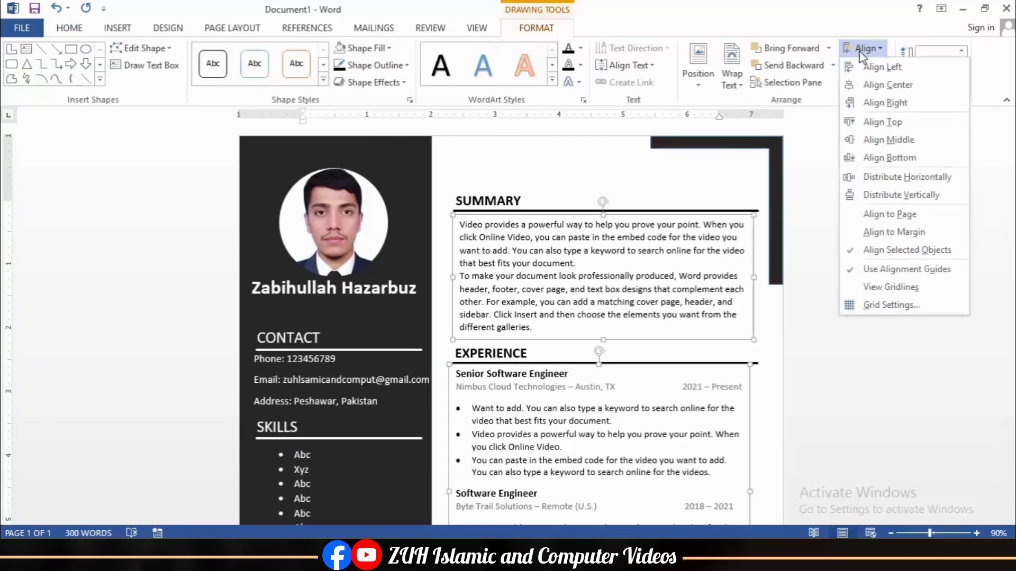
pyautogui.click(872, 64)
pyautogui.click(670, 179)
pyautogui.scroll(-3, 709, 250)
pyautogui.scroll(-4, 704, 265)
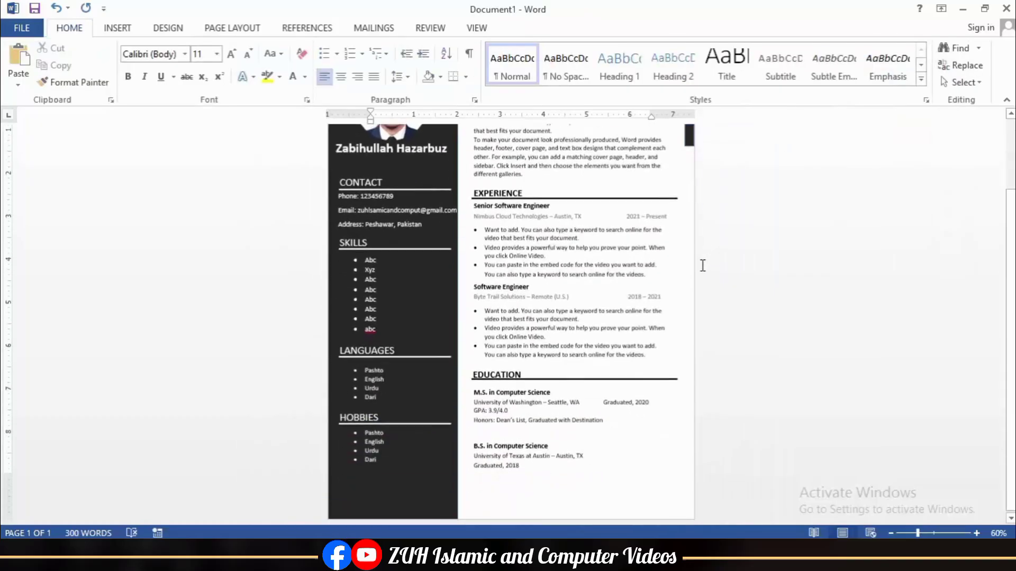
pyautogui.scroll(3, 702, 266)
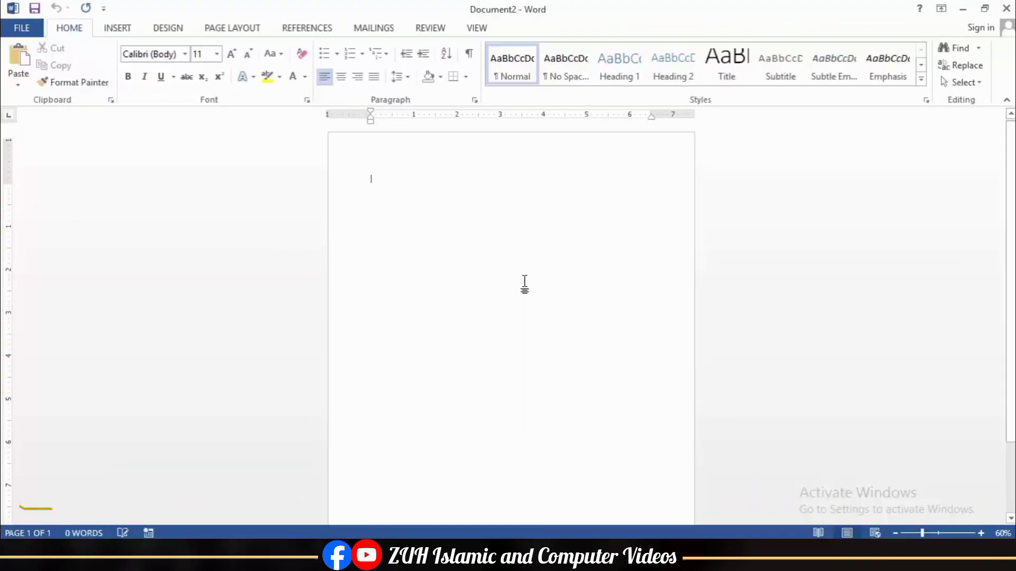
# Step: Draw a rectangle at the page's top-left corner, 4 inches tall and 4.5 inches wide
pyautogui.click(117, 27)
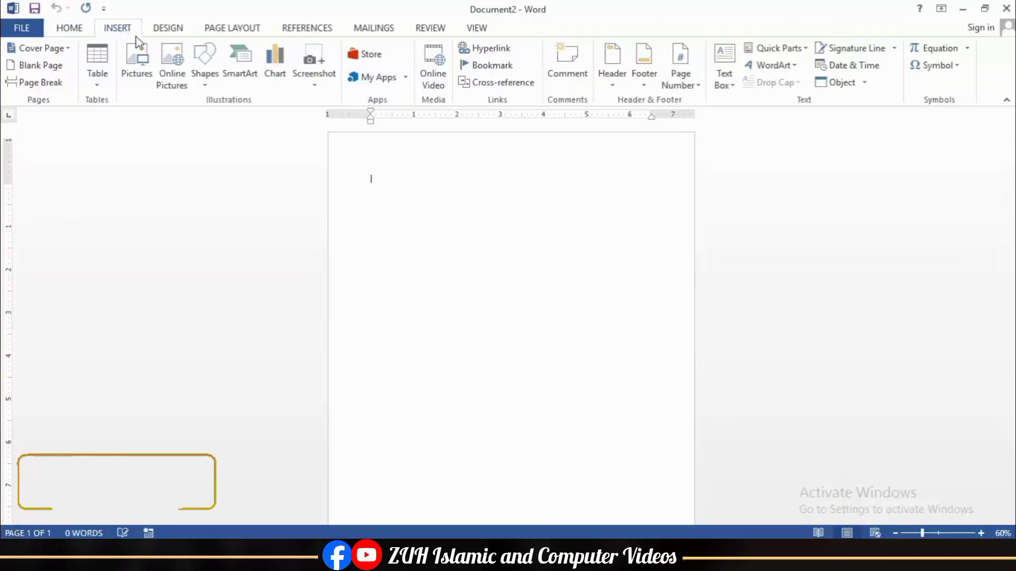
pyautogui.click(204, 63)
pyautogui.click(230, 112)
pyautogui.moveTo(331, 134); pyautogui.dragTo(487, 277)
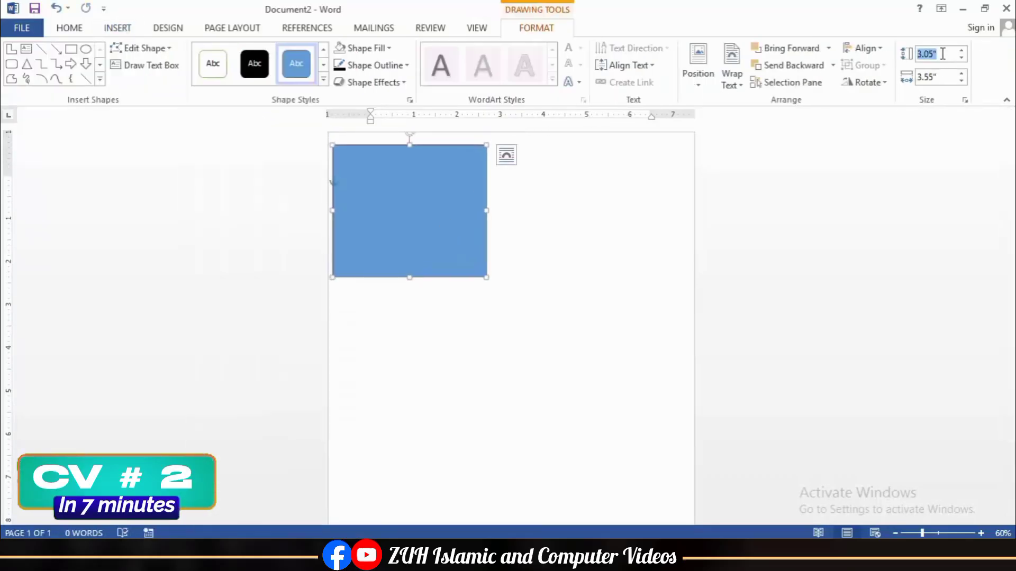
pyautogui.write('4')
pyautogui.press('Return')
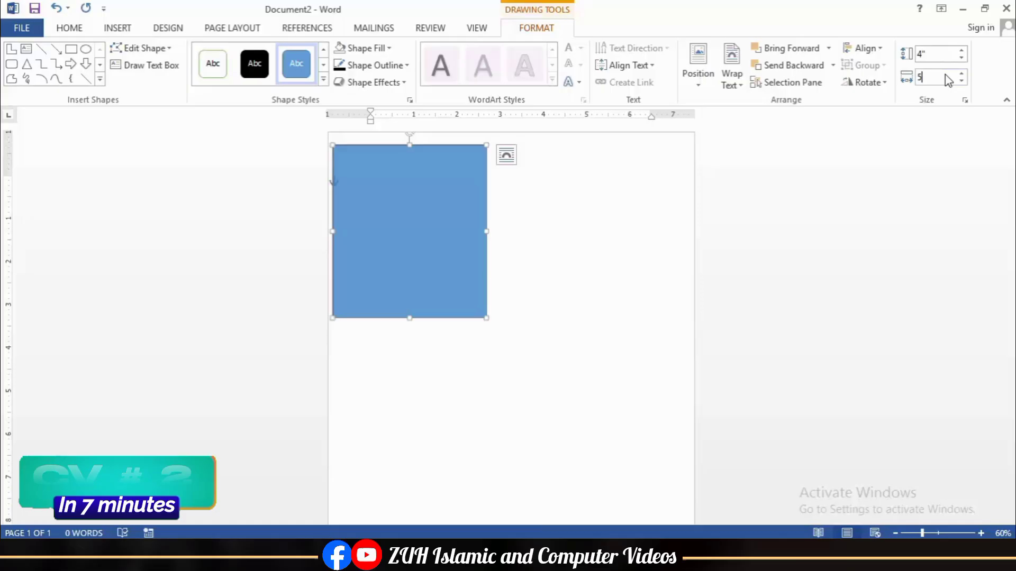
pyautogui.write('5')
pyautogui.press('Return')
pyautogui.moveTo(504, 227); pyautogui.dragTo(497, 217)
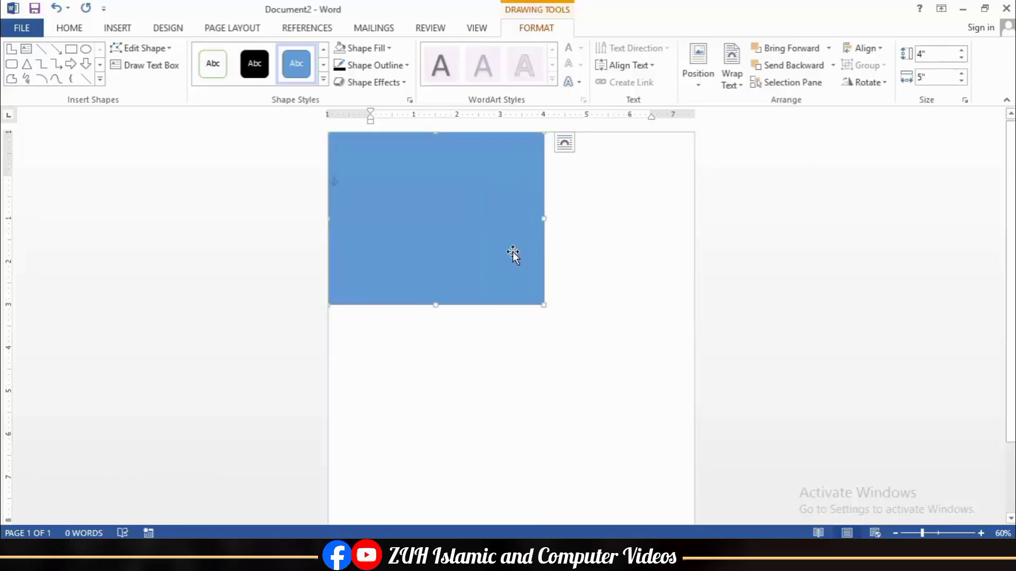
pyautogui.write('4.5')
pyautogui.press('Return')
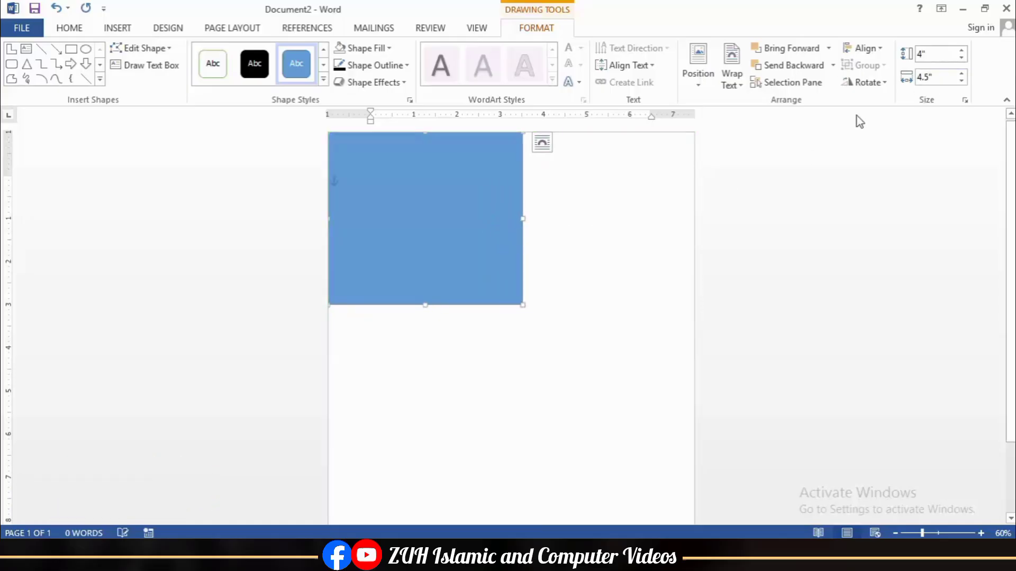
# Step: Stretch the rectangle down to the page bottom and fill it light gray
pyautogui.scroll(-3, 487, 261)
pyautogui.moveTo(424, 223); pyautogui.dragTo(425, 524)
pyautogui.scroll(3, 476, 317)
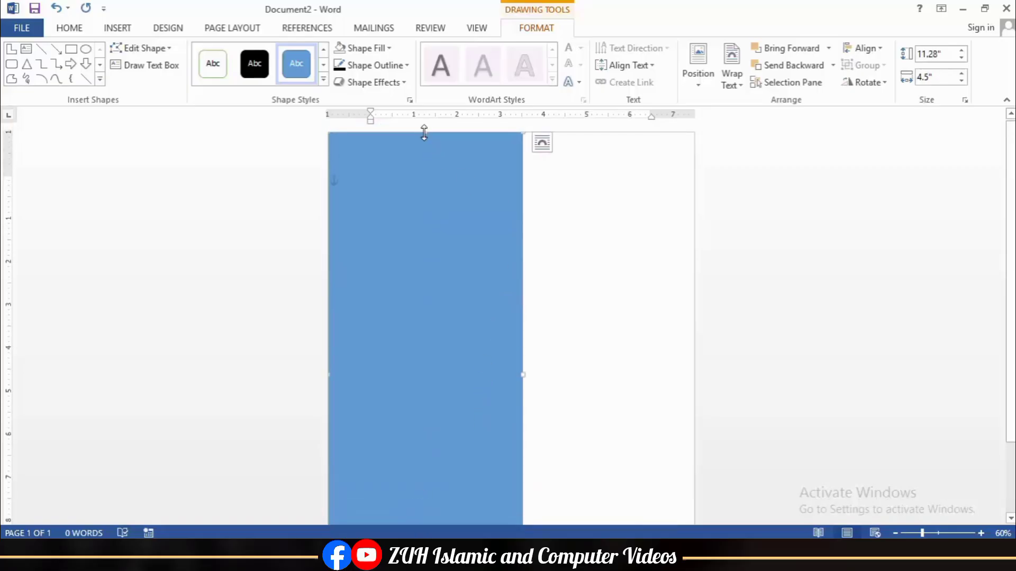
pyautogui.click(390, 49)
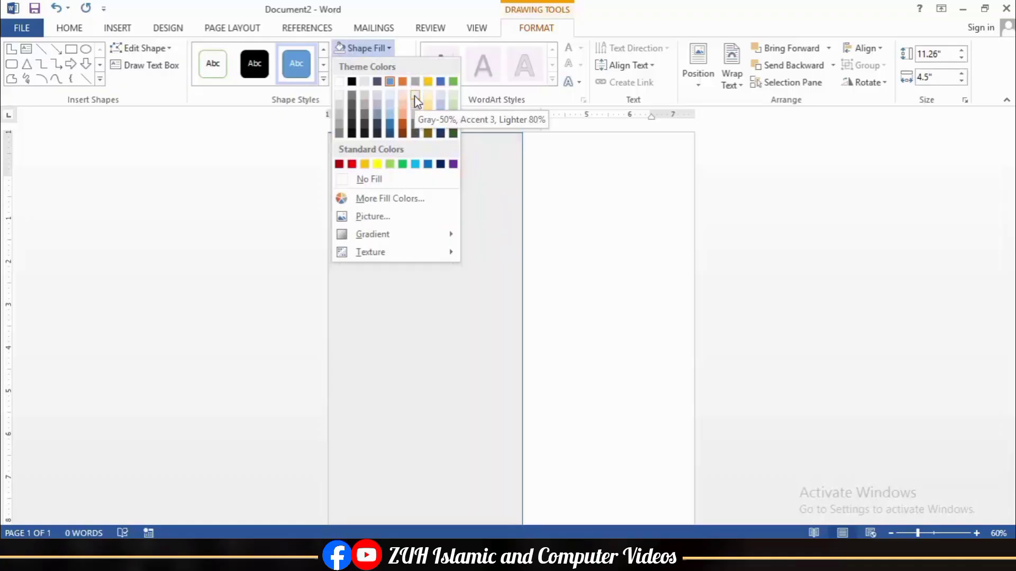
pyautogui.click(417, 104)
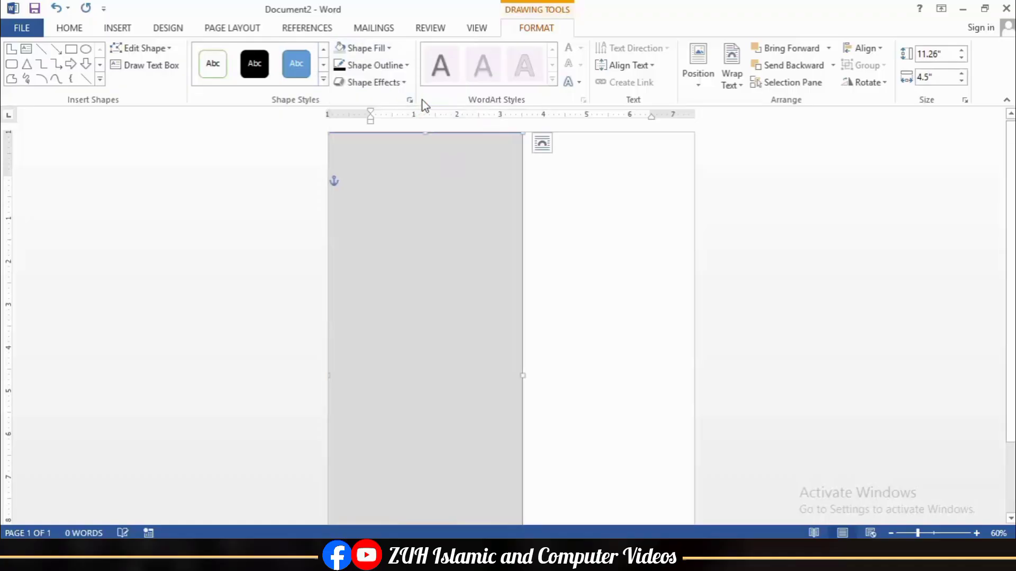
pyautogui.click(402, 65)
pyautogui.click(354, 205)
pyautogui.click(605, 272)
pyautogui.click(117, 28)
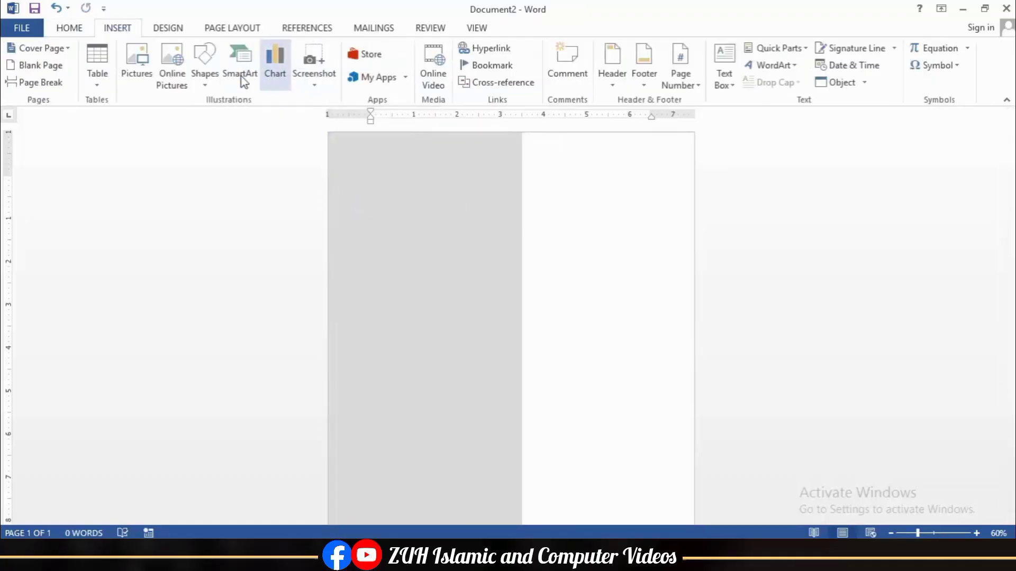
# Step: Draw a rectangle at the page's top-left, made taller and 8.05 inches wide
pyautogui.click(205, 66)
pyautogui.click(260, 129)
pyautogui.moveTo(353, 230); pyautogui.dragTo(664, 301)
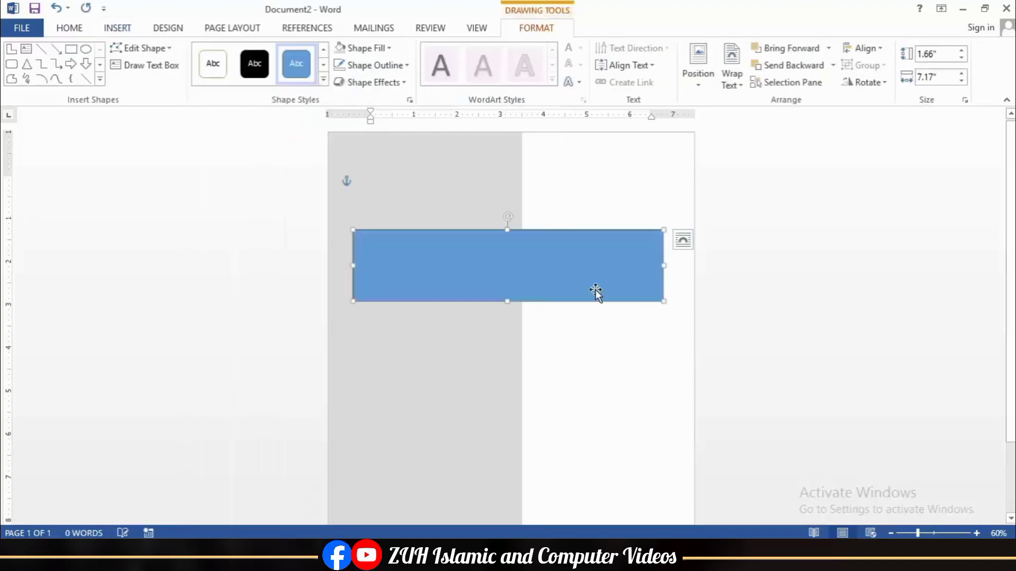
pyautogui.moveTo(595, 291); pyautogui.dragTo(572, 263)
pyautogui.moveTo(474, 202)
pyautogui.mouseDown()
pyautogui.moveTo(479, 179)
pyautogui.moveTo(481, 197)
pyautogui.mouseUp()
pyautogui.moveTo(518, 249); pyautogui.dragTo(489, 256)
pyautogui.moveTo(608, 260); pyautogui.dragTo(646, 259)
pyautogui.moveTo(558, 263); pyautogui.dragTo(523, 256)
# Step: Fill the rectangle a custom dark blue and rotate it about 31° counter-clockwise
pyautogui.click(376, 50)
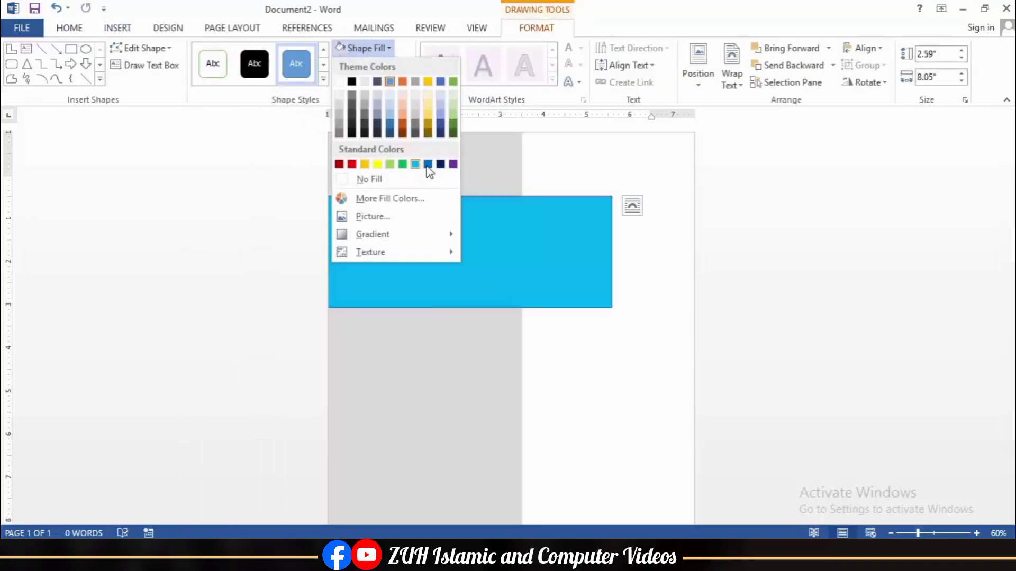
pyautogui.click(441, 126)
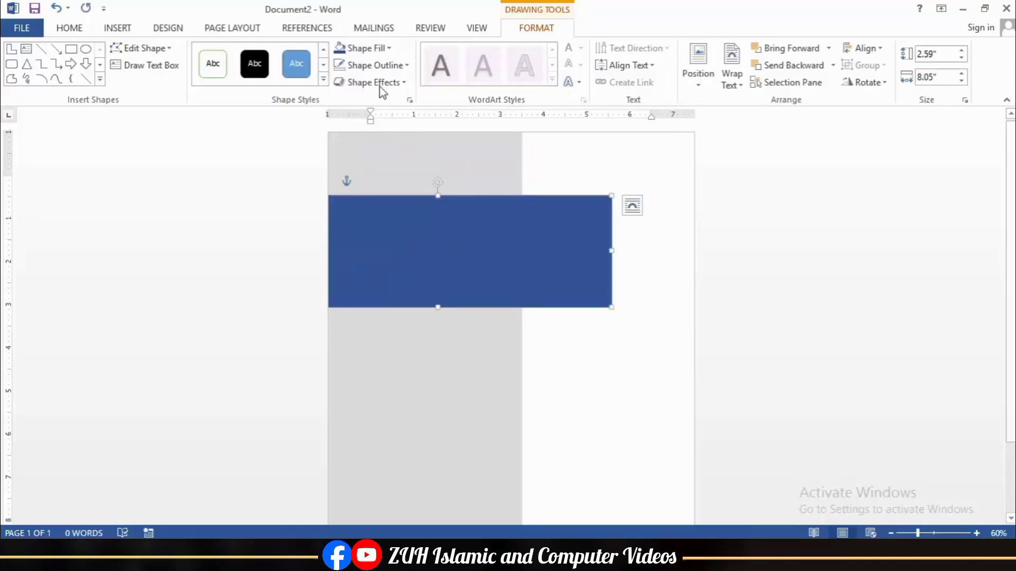
pyautogui.click(370, 48)
pyautogui.click(390, 198)
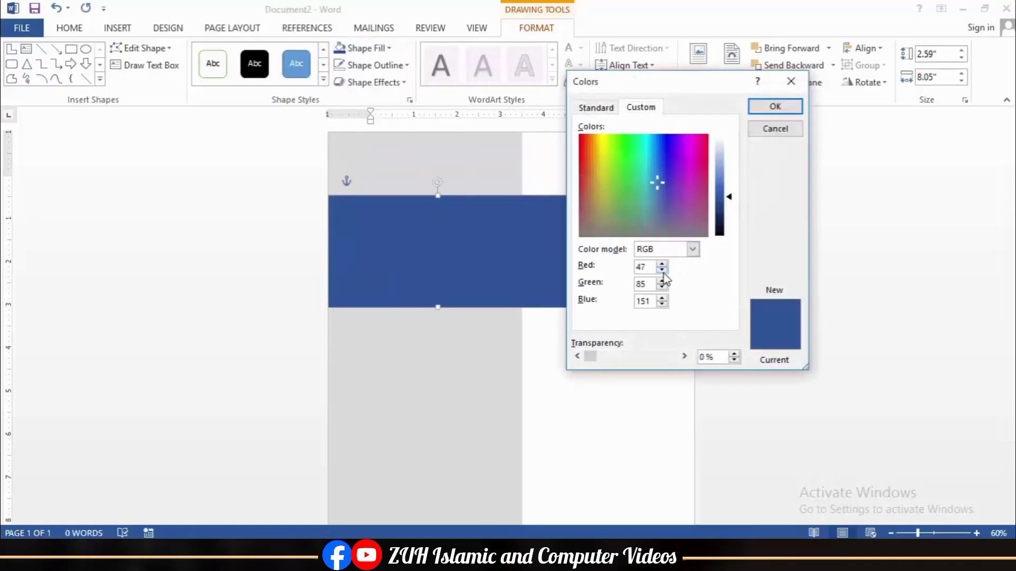
pyautogui.click(762, 112)
pyautogui.moveTo(439, 192)
pyautogui.mouseDown()
pyautogui.moveTo(466, 188)
pyautogui.moveTo(427, 187)
pyautogui.mouseUp()
pyautogui.moveTo(484, 203); pyautogui.dragTo(470, 200)
pyautogui.moveTo(501, 263); pyautogui.dragTo(464, 275)
pyautogui.moveTo(385, 210); pyautogui.dragTo(376, 197)
pyautogui.moveTo(484, 216); pyautogui.dragTo(428, 176)
# Step: Make a light blue, outline-free thin band behind the dark blue shape
pyautogui.click(389, 48)
pyautogui.click(412, 167)
pyautogui.click(788, 65)
pyautogui.click(375, 65)
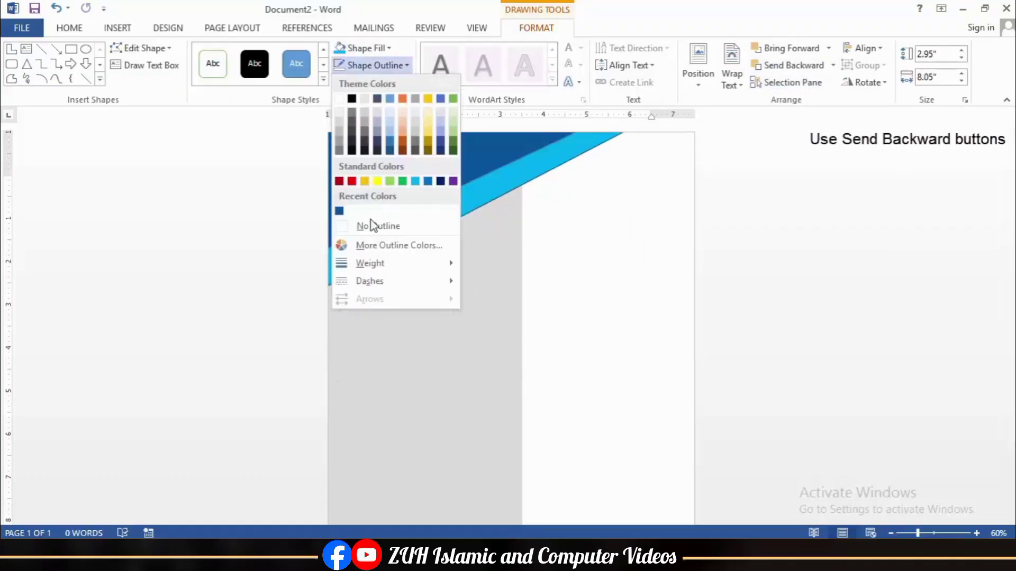
pyautogui.click(375, 226)
pyautogui.moveTo(491, 204); pyautogui.dragTo(552, 293)
# Step: Duplicate the dark blue shape, angle it the opposite way at top right, with a matching light blue stripe
pyautogui.click(456, 170)
pyautogui.hotkey('ctrl', 'd')
pyautogui.moveTo(469, 191); pyautogui.dragTo(540, 181)
pyautogui.moveTo(549, 263); pyautogui.dragTo(671, 176)
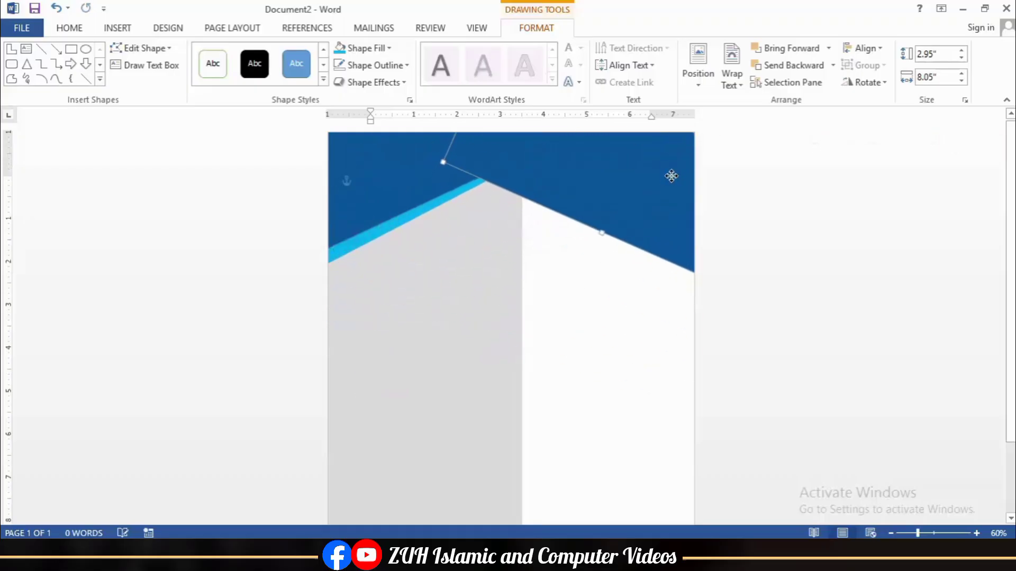
pyautogui.click(789, 65)
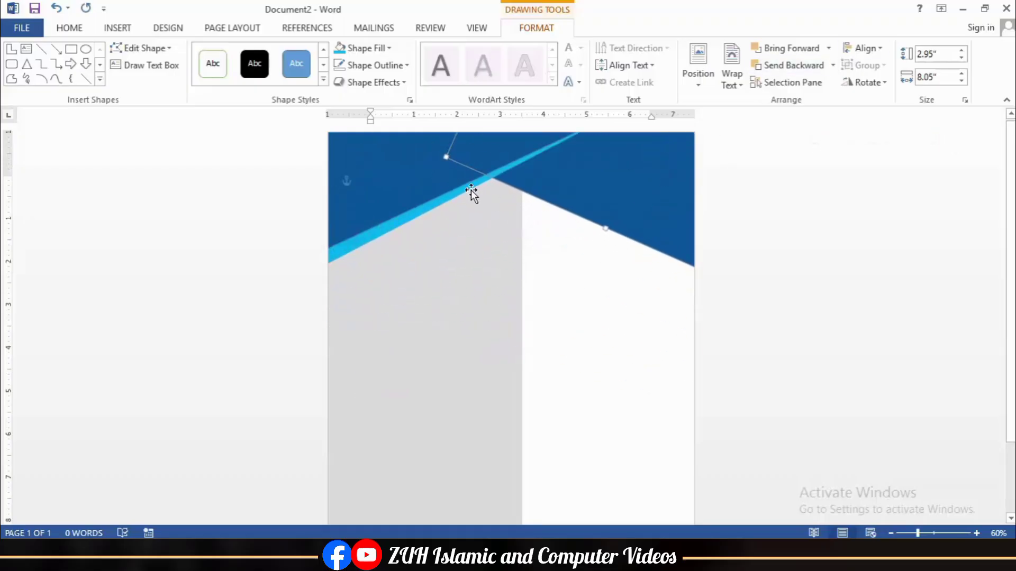
pyautogui.click(469, 190)
pyautogui.moveTo(456, 195); pyautogui.dragTo(583, 310)
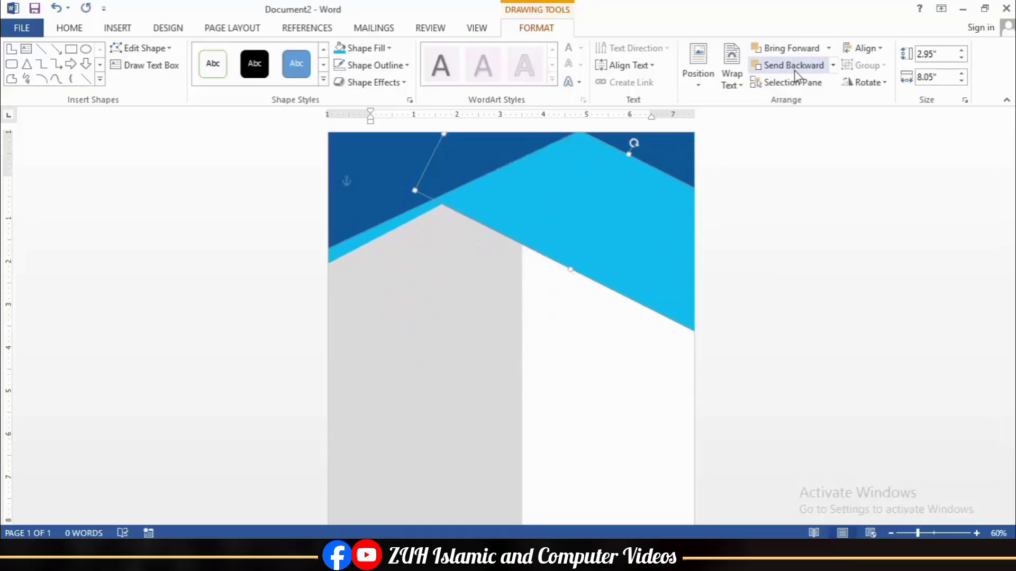
pyautogui.click(793, 65)
pyautogui.moveTo(676, 240); pyautogui.dragTo(671, 236)
pyautogui.click(573, 300)
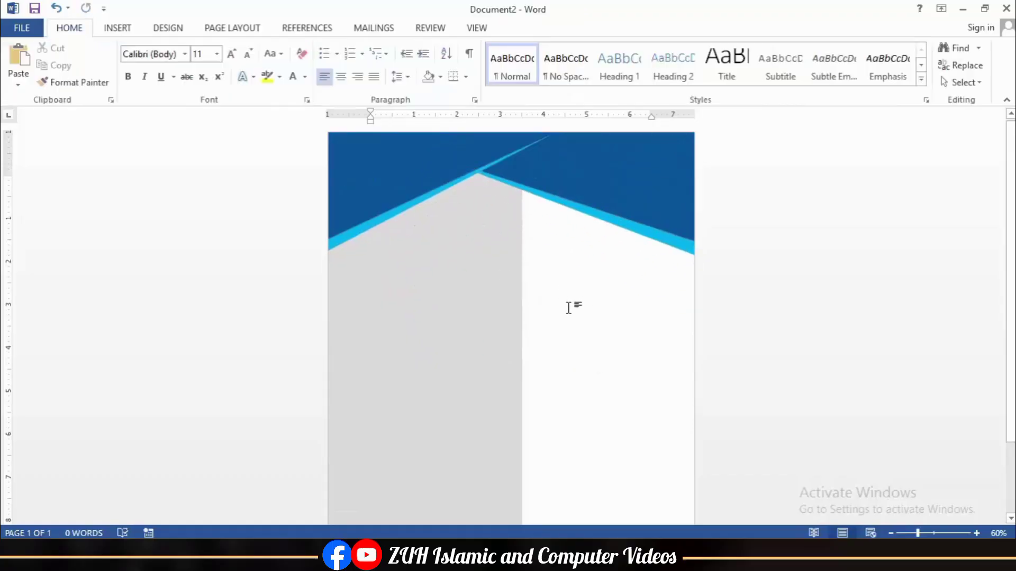
# Step: Insert the portrait photo in front of text, give it a border, and move it up
pyautogui.click(124, 32)
pyautogui.click(136, 68)
pyautogui.doubleClick(376, 118)
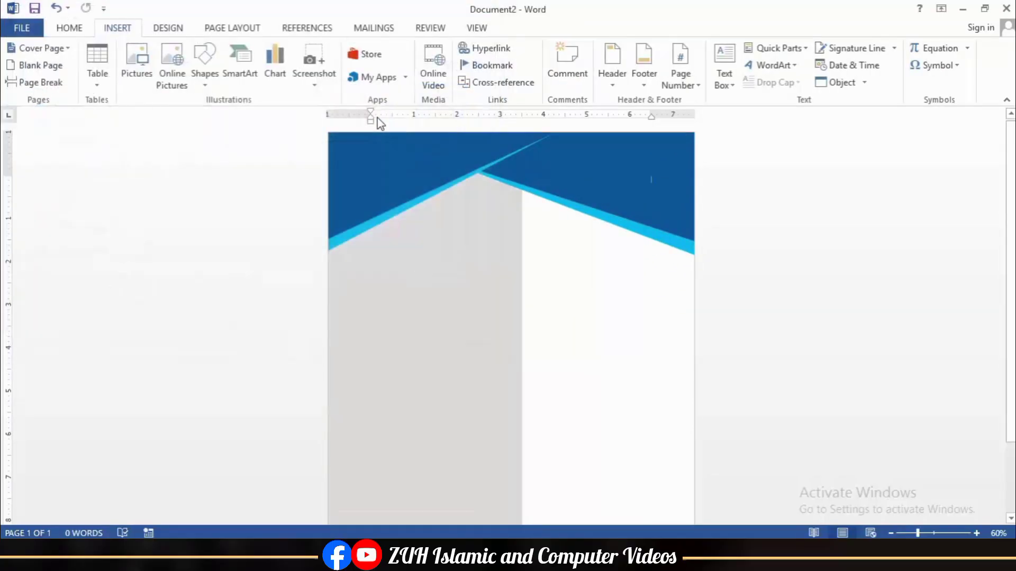
pyautogui.click(695, 68)
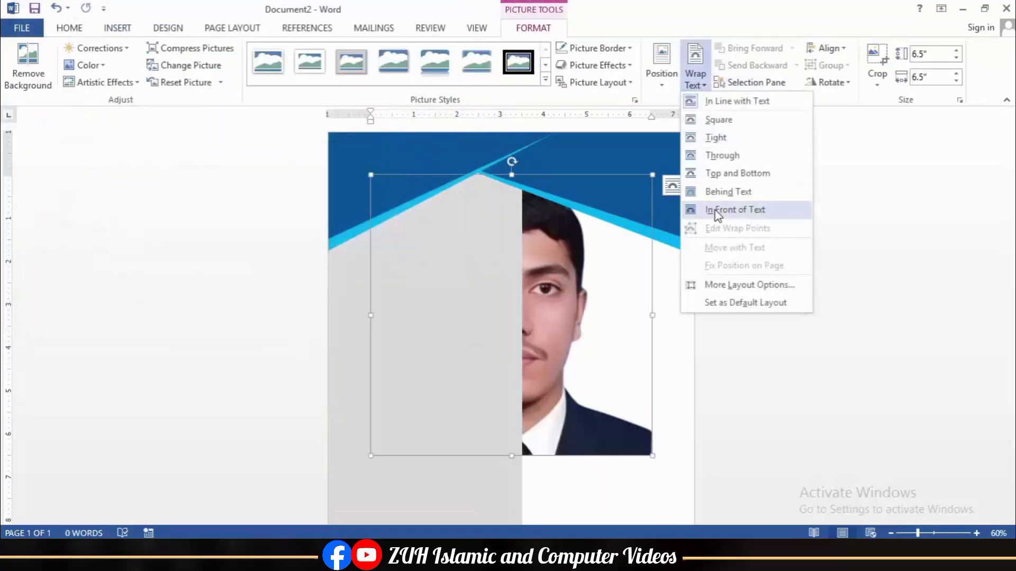
pyautogui.click(725, 209)
pyautogui.moveTo(644, 192); pyautogui.dragTo(620, 176)
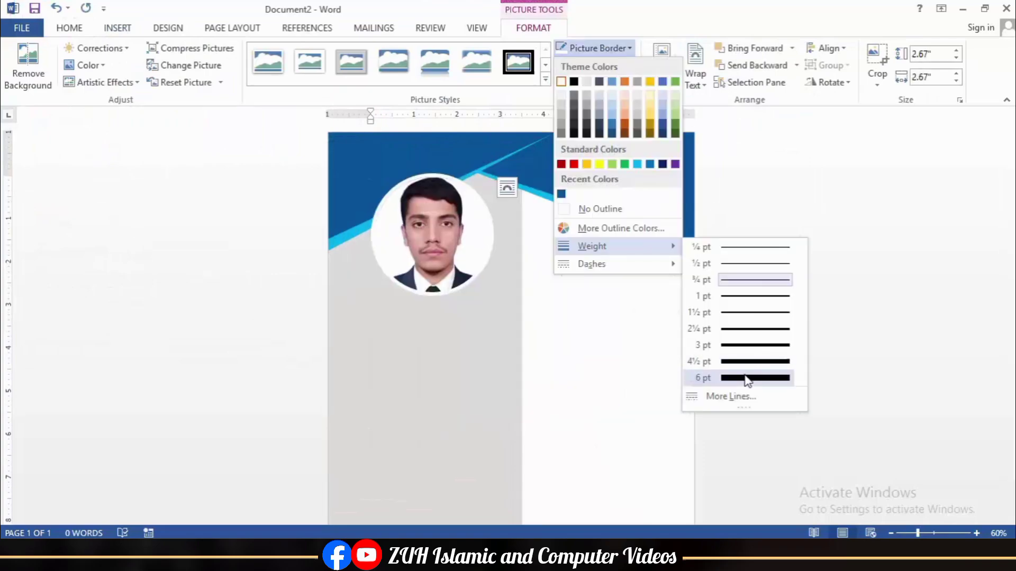
pyautogui.click(751, 364)
pyautogui.moveTo(460, 256); pyautogui.dragTo(474, 231)
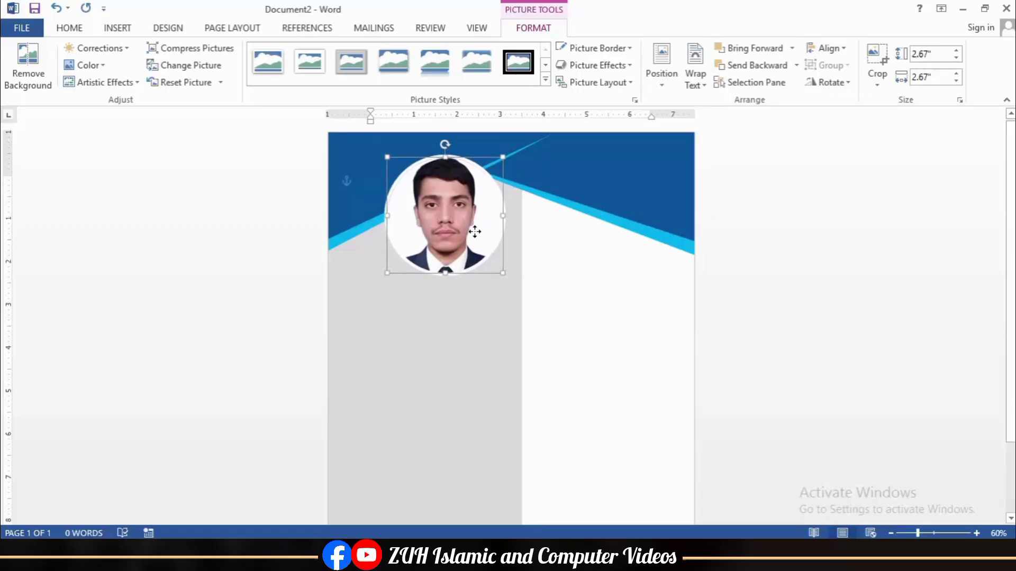
# Step: Raise the left light blue band, shift the photo, and widen the gray sidebar slightly
pyautogui.click(485, 160)
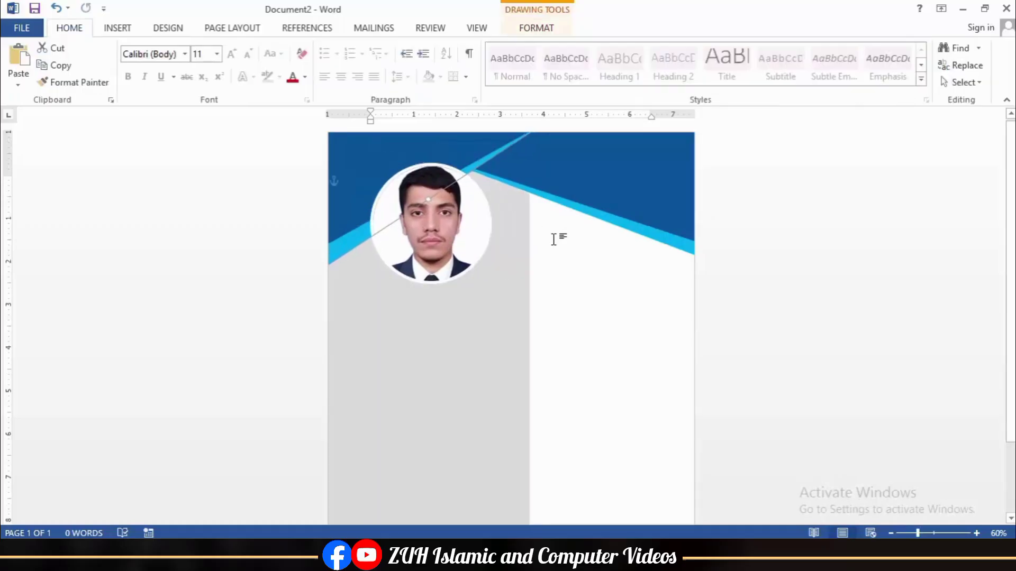
pyautogui.moveTo(533, 262); pyautogui.dragTo(484, 155)
pyautogui.moveTo(440, 242)
pyautogui.mouseDown()
pyautogui.moveTo(465, 233)
pyautogui.moveTo(453, 236)
pyautogui.mouseUp()
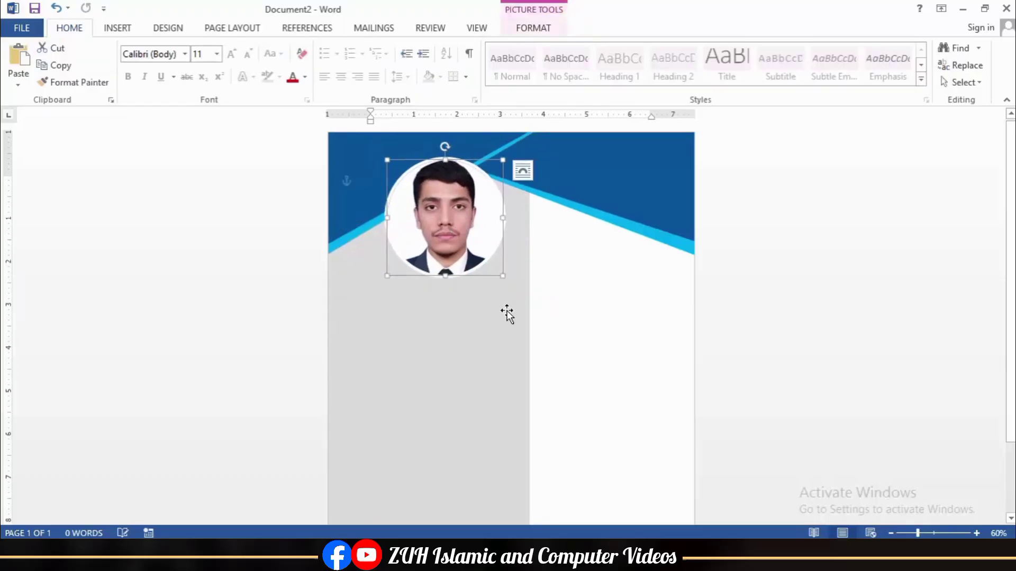
pyautogui.click(506, 313)
pyautogui.moveTo(530, 376); pyautogui.dragTo(539, 375)
# Step: Centre the circular photo horizontally over the gray sidebar
pyautogui.keyDown('shift'); pyautogui.click(456, 233); pyautogui.keyUp('shift')
pyautogui.click(610, 27)
pyautogui.click(827, 49)
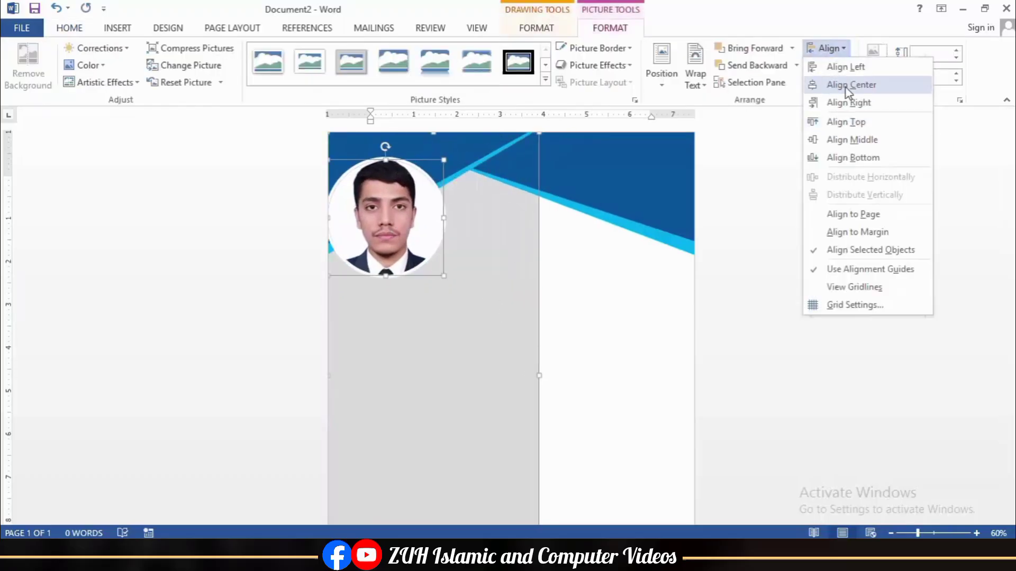
pyautogui.click(839, 84)
pyautogui.click(459, 252)
pyautogui.scroll(-1, 523, 270)
pyautogui.click(117, 28)
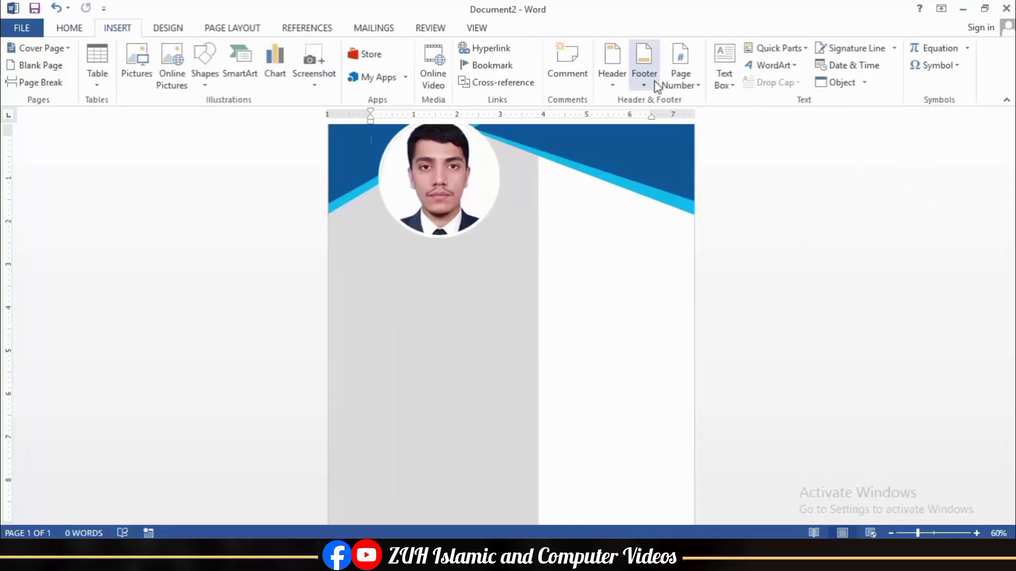
# Step: Draw a plain text box below the photo with no fill and no outline
pyautogui.click(724, 74)
pyautogui.click(725, 398)
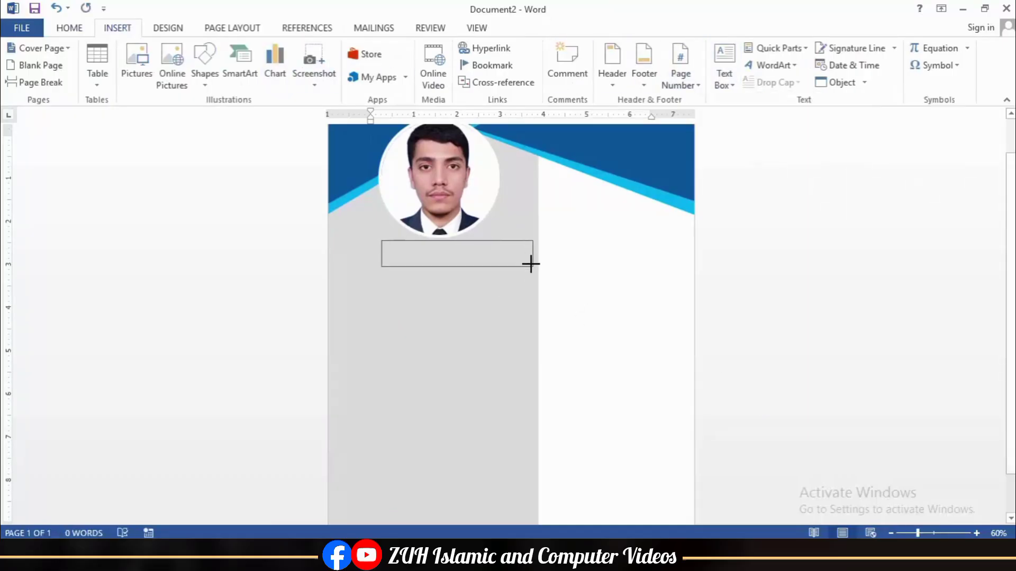
pyautogui.moveTo(530, 263); pyautogui.dragTo(528, 261)
pyautogui.click(366, 48)
pyautogui.click(370, 207)
pyautogui.click(376, 65)
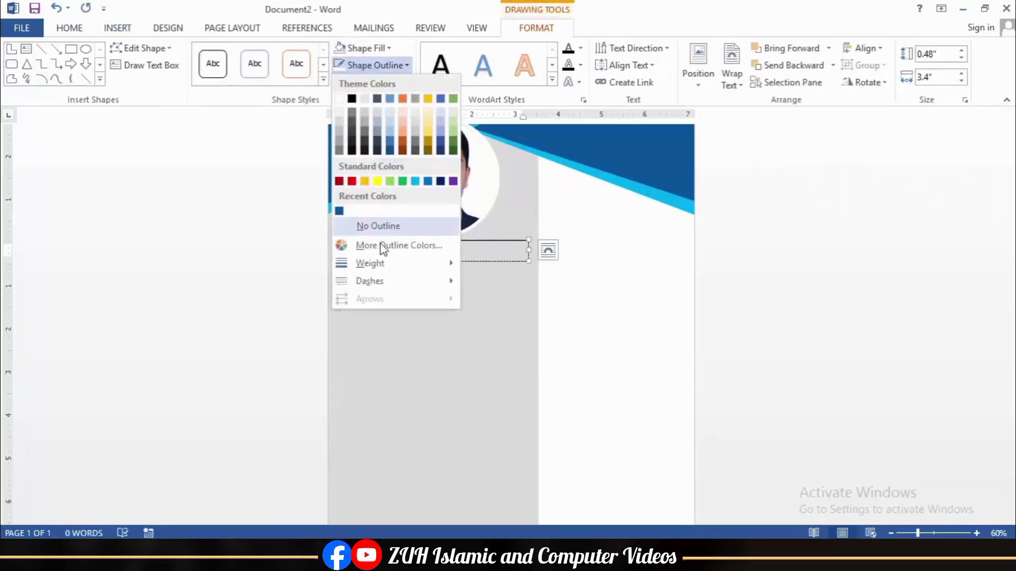
pyautogui.click(375, 225)
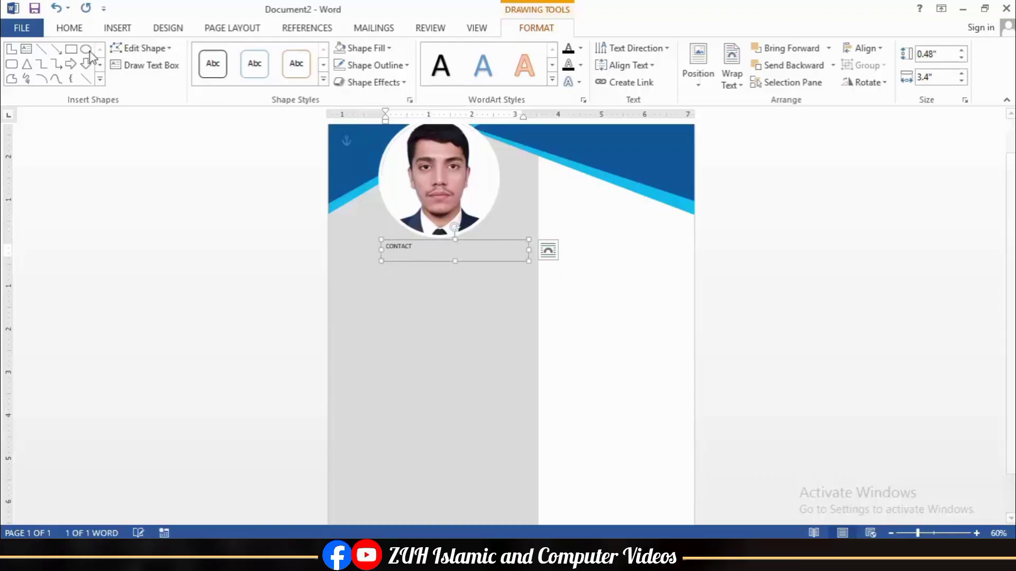
# Step: Enlarge the CONTACT heading text and colour it light blue
pyautogui.click(69, 27)
pyautogui.click(231, 54)
pyautogui.click(231, 54)
pyautogui.click(231, 54)
pyautogui.click(232, 54)
pyautogui.click(305, 76)
pyautogui.click(366, 209)
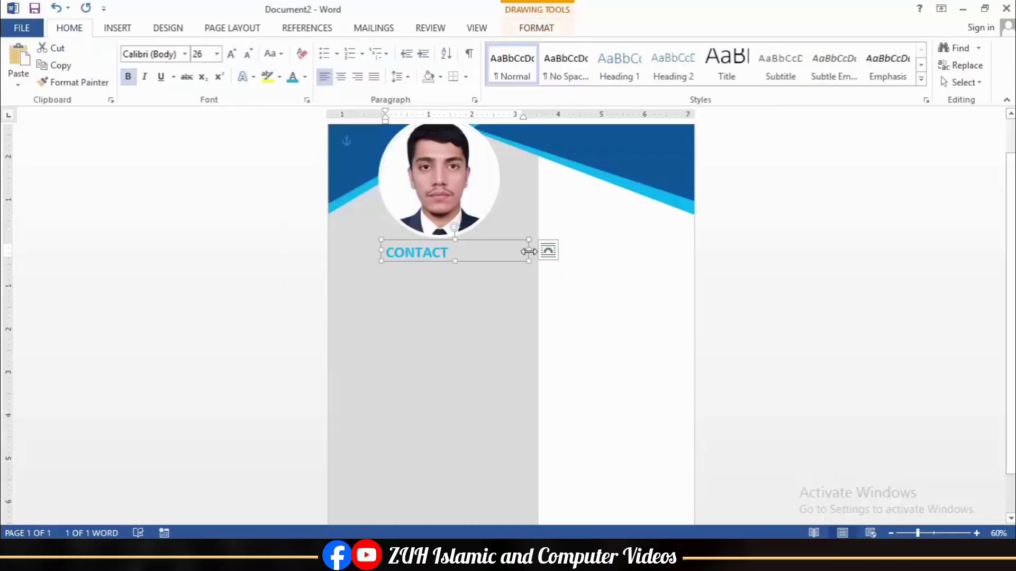
# Step: Centre the CONTACT heading under the photo
pyautogui.keyDown('shift'); pyautogui.click(466, 228); pyautogui.keyUp('shift')
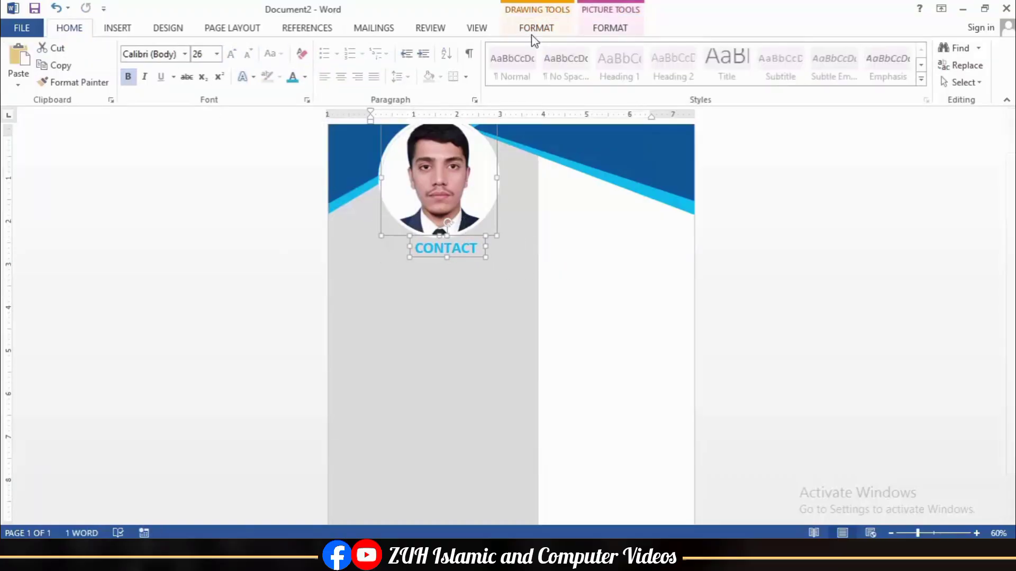
pyautogui.click(609, 27)
pyautogui.click(828, 48)
pyautogui.click(852, 86)
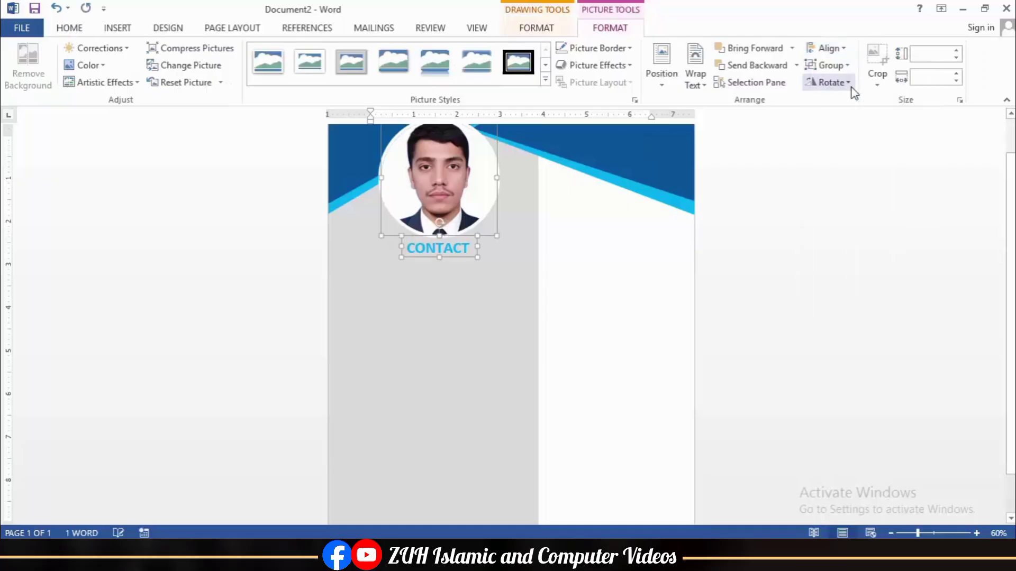
# Step: Copy the CONTACT heading below the contact details
pyautogui.click(465, 335)
pyautogui.click(426, 247)
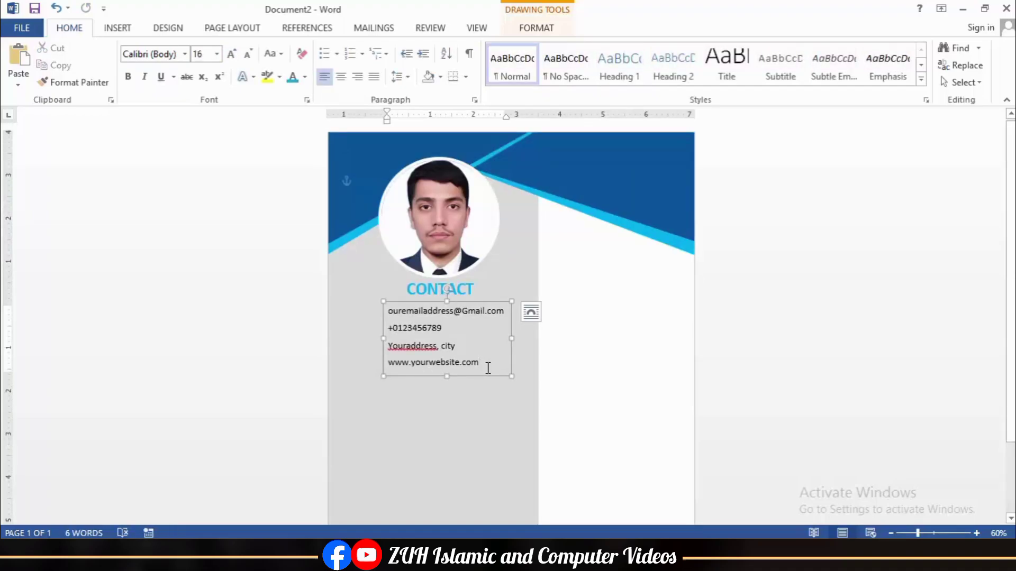
pyautogui.click(433, 290)
pyautogui.moveTo(424, 303); pyautogui.dragTo(430, 408)
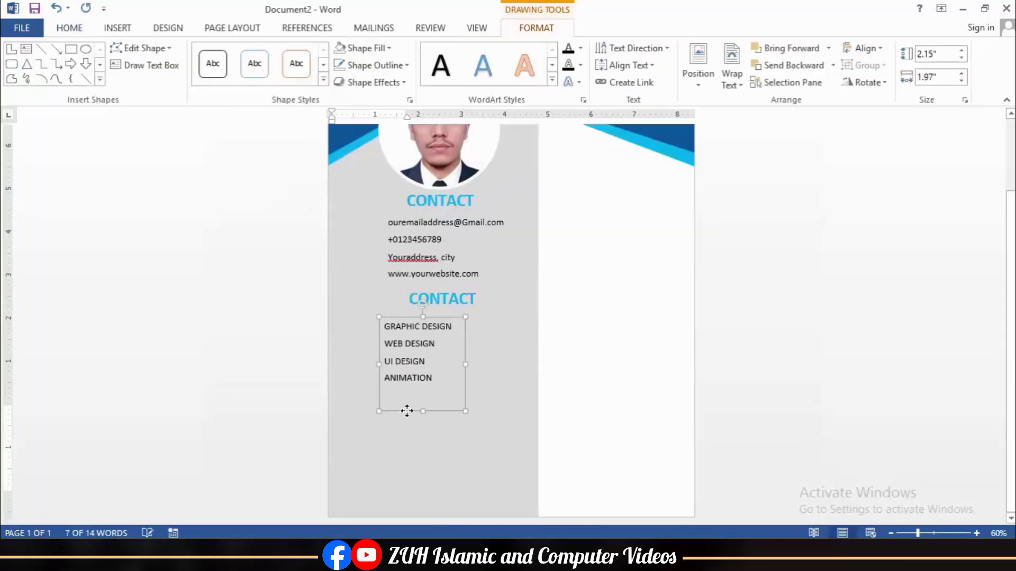
# Step: Shorten the four-skill list box and nudge it into place beneath the second heading
pyautogui.moveTo(406, 411); pyautogui.dragTo(409, 389)
pyautogui.press('Left')
pyautogui.press('Left')
pyautogui.press('Left')
pyautogui.press('Left')
pyautogui.press('Left')
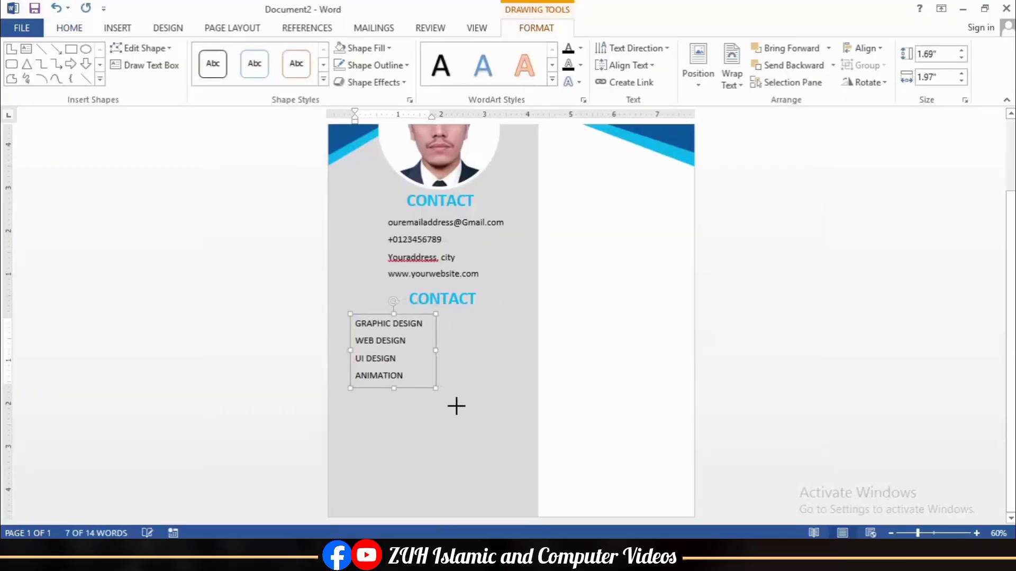
pyautogui.press('Left')
pyautogui.press('Right')
pyautogui.press('Right')
pyautogui.press('Right')
pyautogui.press('Right')
pyautogui.press('Right')
pyautogui.press('Right')
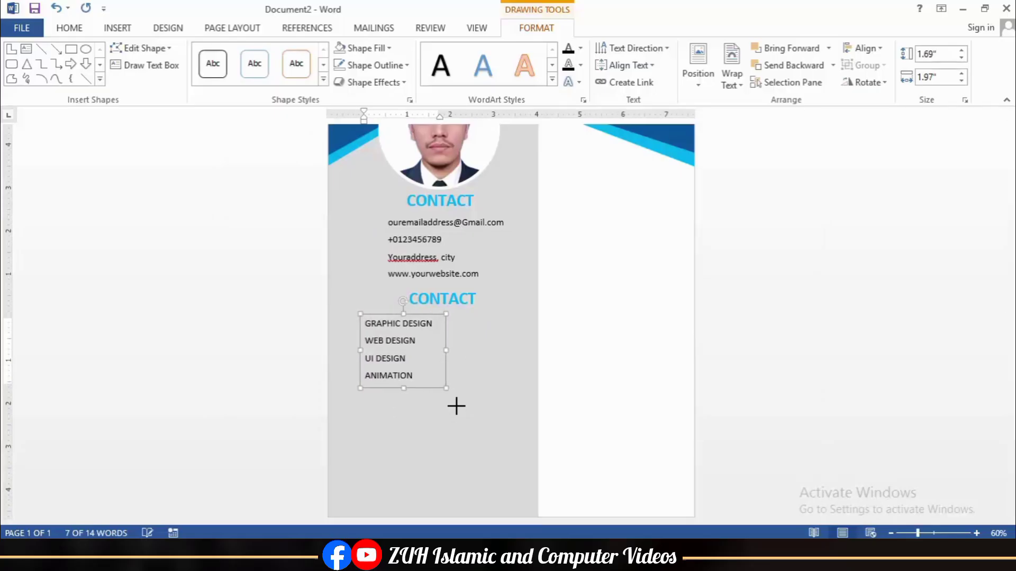
pyautogui.click(596, 403)
pyautogui.scroll(3, 595, 403)
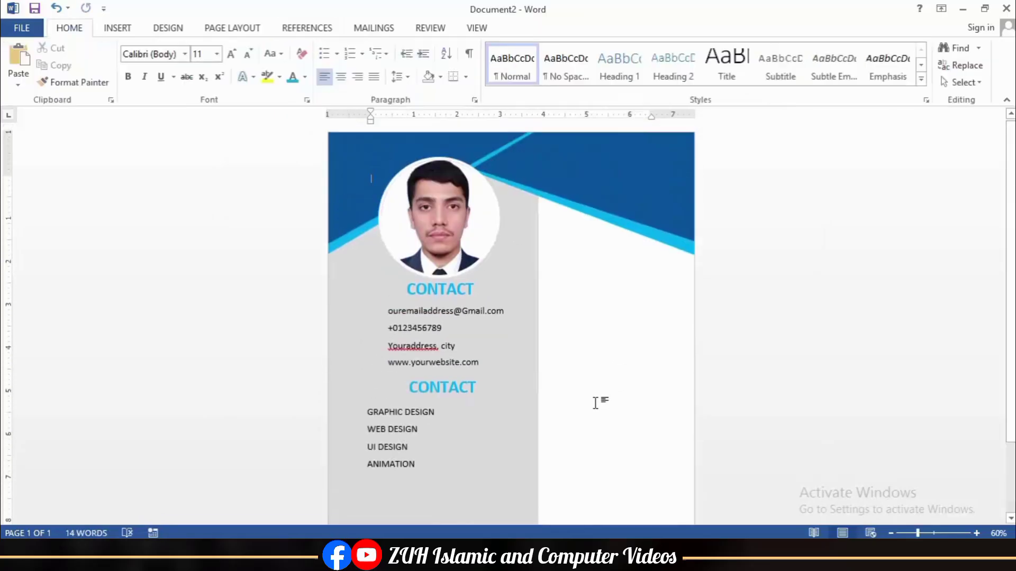
pyautogui.scroll(-2, 596, 404)
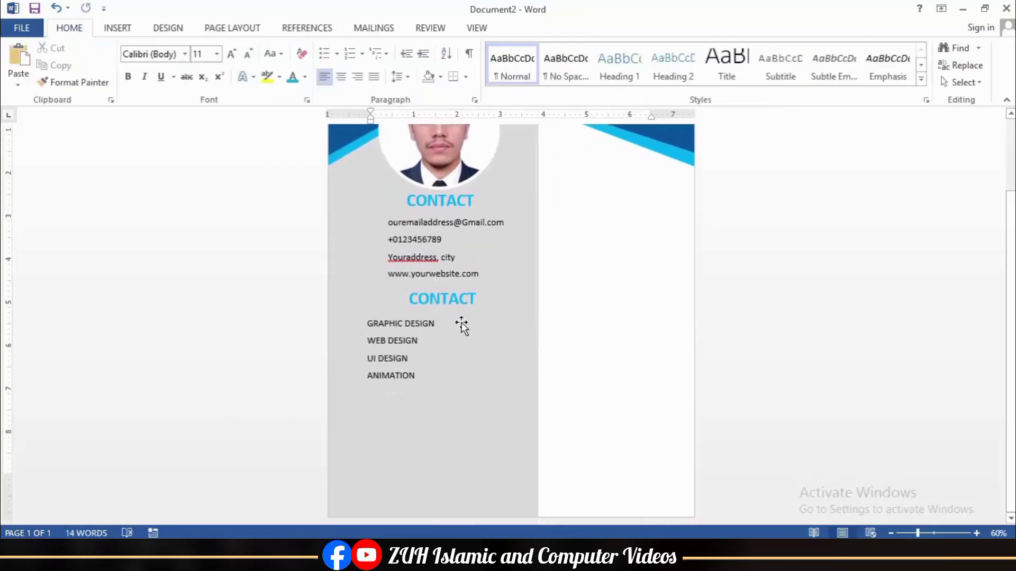
# Step: Insert a hexagon shape and shrink it to a small size
pyautogui.click(117, 28)
pyautogui.click(204, 64)
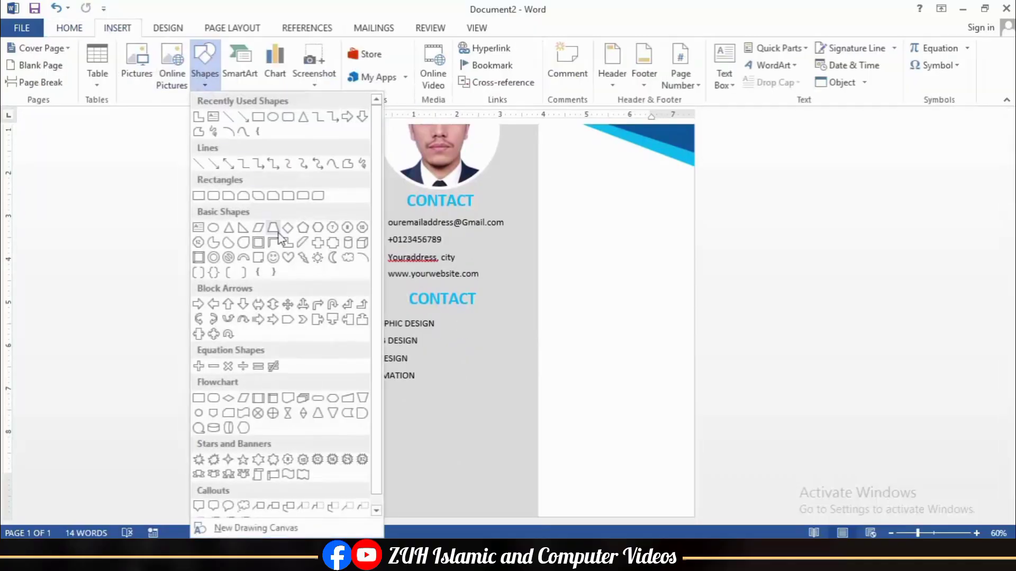
pyautogui.click(316, 243)
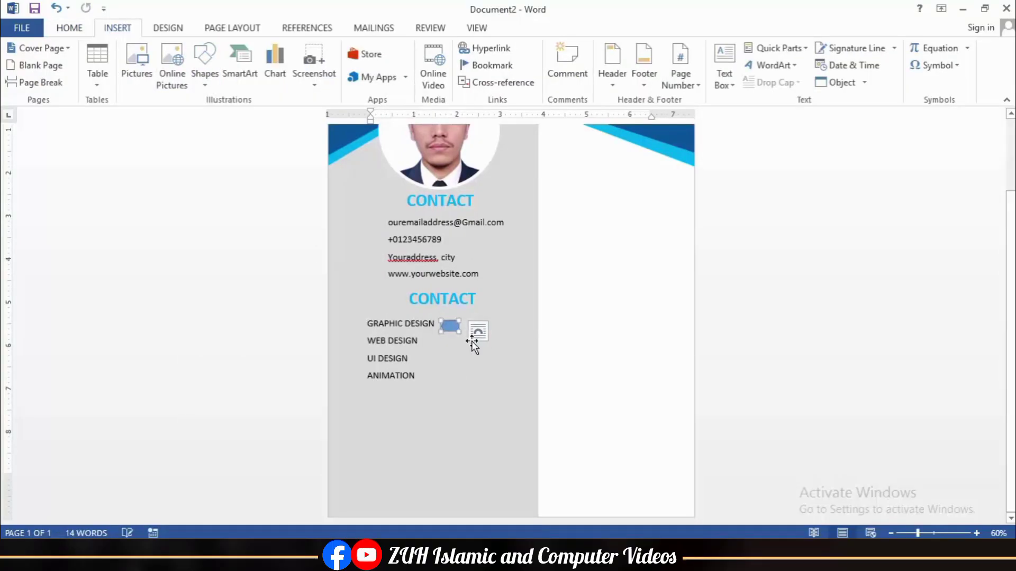
pyautogui.keyDown('ctrl'); pyautogui.scroll(20, 543, 356); pyautogui.keyUp('ctrl')
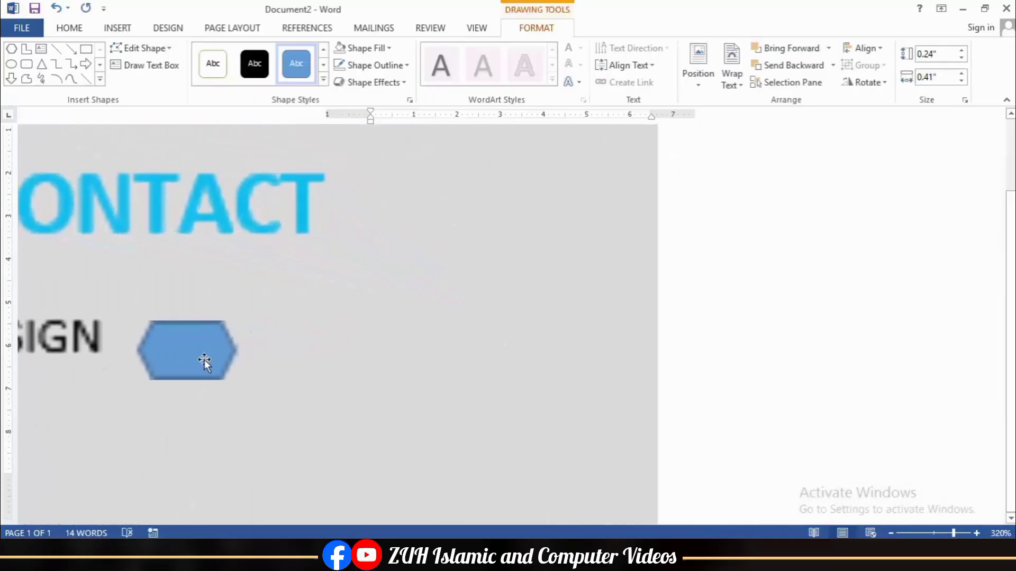
pyautogui.moveTo(238, 369); pyautogui.dragTo(190, 347)
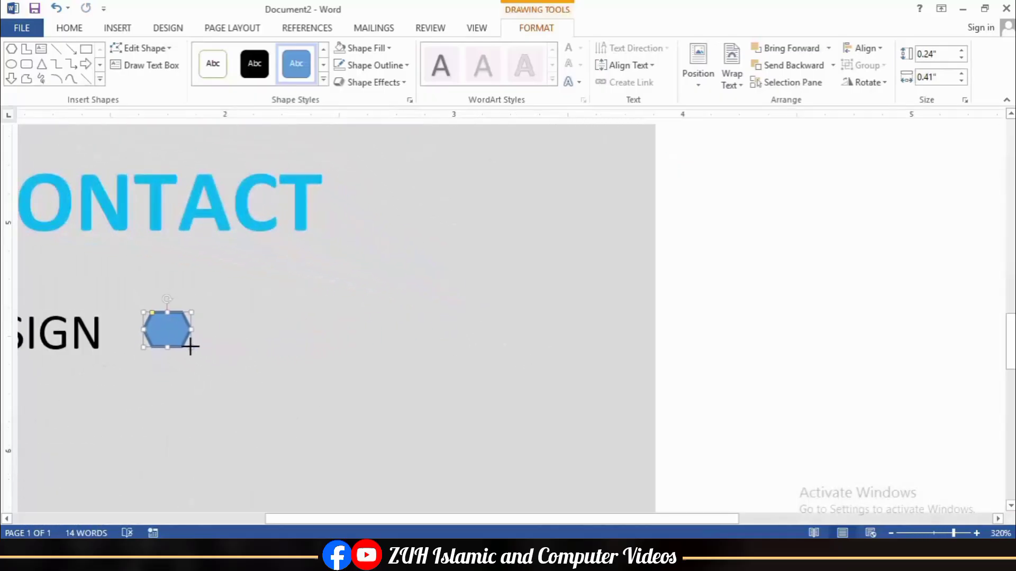
# Step: Remove the hexagon's outline and fill it standard blue
pyautogui.click(370, 65)
pyautogui.click(369, 227)
pyautogui.click(365, 49)
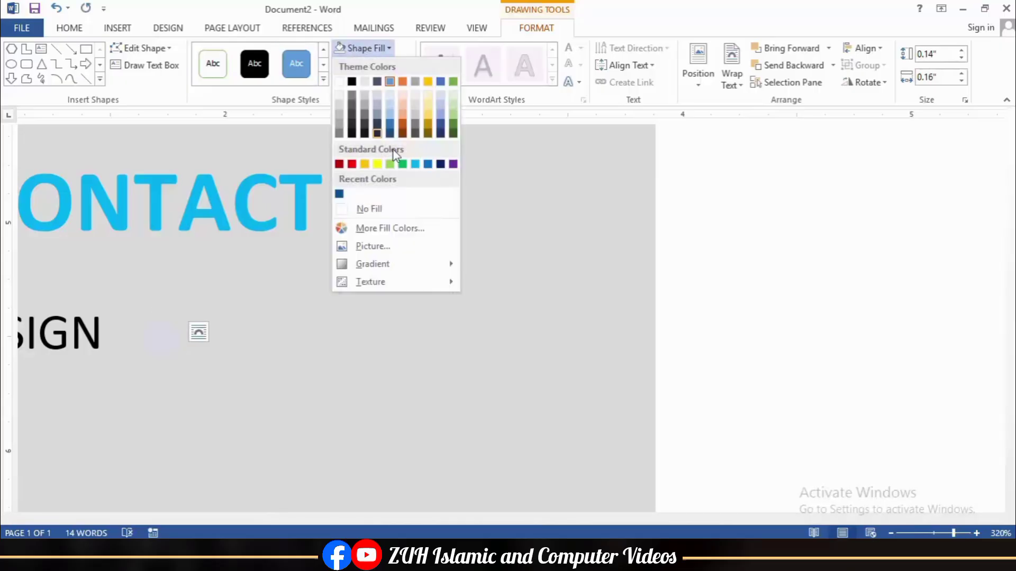
pyautogui.click(441, 124)
pyautogui.click(365, 49)
pyautogui.click(427, 165)
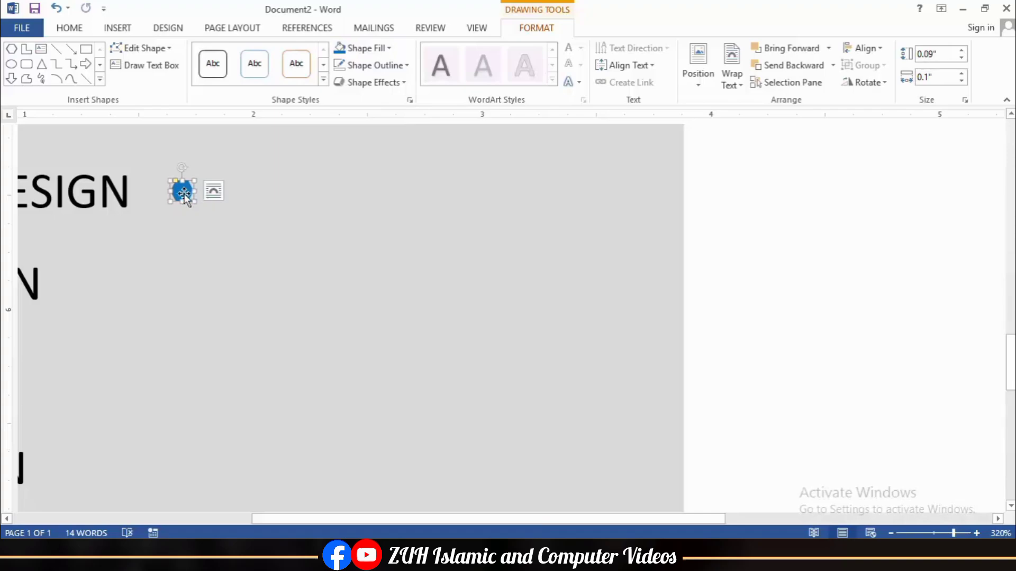
# Step: Duplicate the hexagon into a row of three and select all three
pyautogui.hotkey('ctrl', 'd')
pyautogui.moveTo(217, 192); pyautogui.dragTo(212, 192)
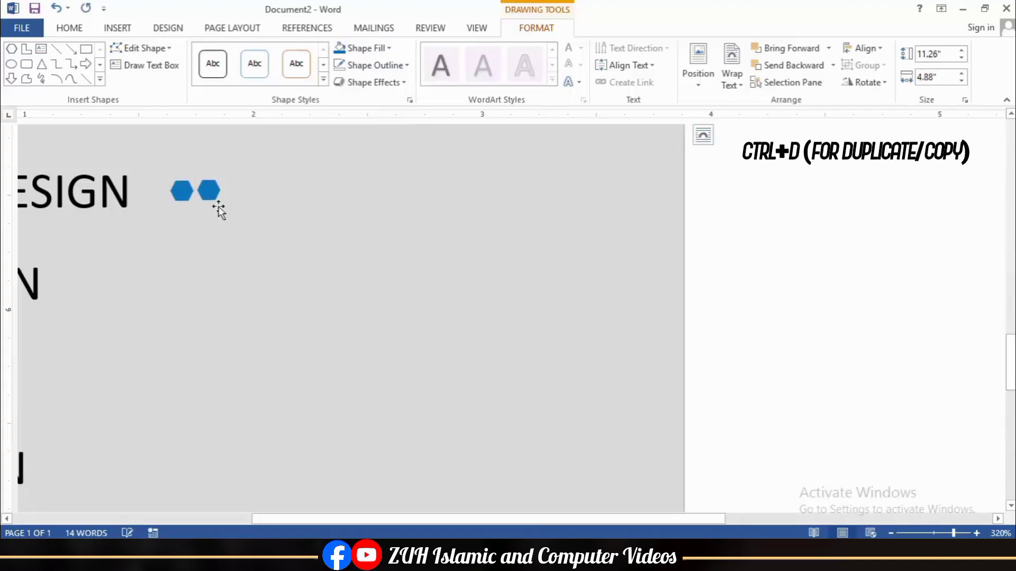
pyautogui.hotkey('ctrl', 'd')
pyautogui.moveTo(247, 222); pyautogui.dragTo(239, 194)
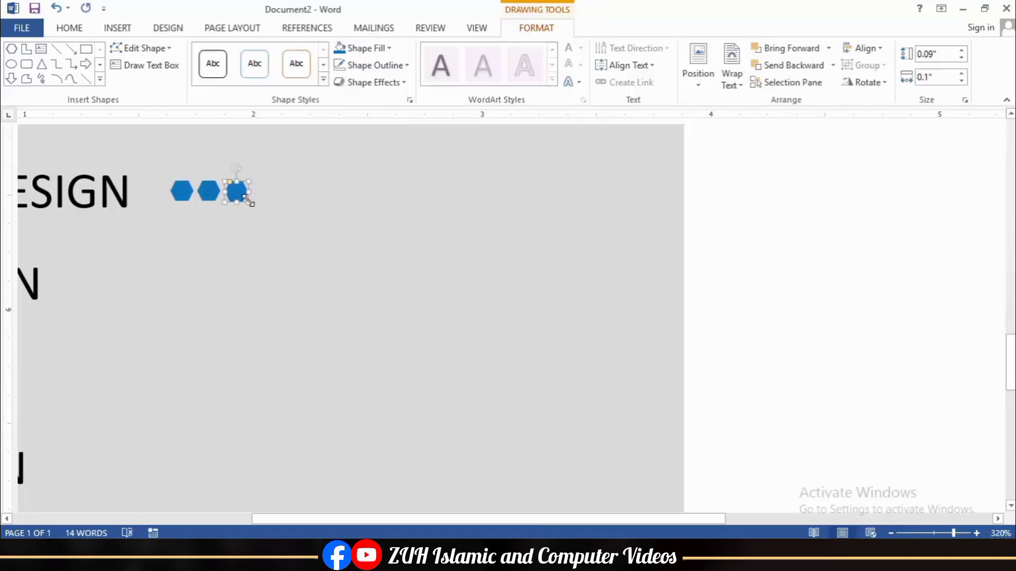
pyautogui.click(226, 211)
pyautogui.click(181, 191)
pyautogui.keyDown('shift'); pyautogui.click(208, 190); pyautogui.keyUp('shift')
pyautogui.keyDown('shift'); pyautogui.click(236, 191); pyautogui.keyUp('shift')
# Step: Duplicate the selected hexagons to extend the row to twelve
pyautogui.hotkey('ctrl', 'd')
pyautogui.moveTo(223, 228); pyautogui.dragTo(263, 190)
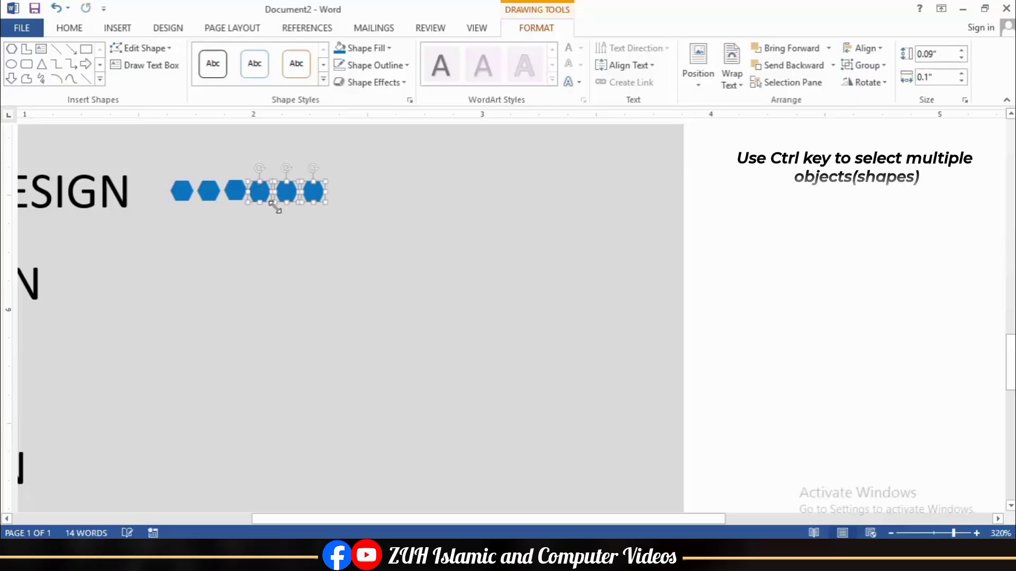
pyautogui.keyDown('ctrl'); pyautogui.click(235, 190); pyautogui.keyUp('ctrl')
pyautogui.keyDown('ctrl'); pyautogui.click(205, 192); pyautogui.keyUp('ctrl')
pyautogui.keyDown('ctrl'); pyautogui.click(182, 191); pyautogui.keyUp('ctrl')
pyautogui.hotkey('ctrl', 'd')
pyautogui.moveTo(211, 221); pyautogui.dragTo(340, 191)
# Step: Copy the row of twelve hexagons and place it below the original
pyautogui.click(341, 191)
pyautogui.click(357, 245)
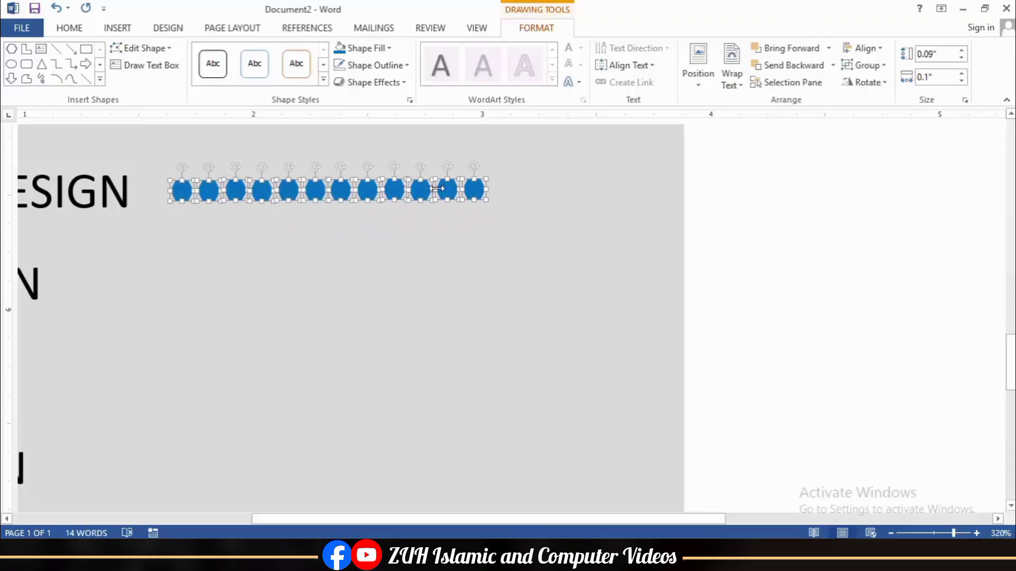
pyautogui.hotkey('ctrl', 'd')
pyautogui.moveTo(218, 227); pyautogui.dragTo(181, 275)
# Step: Group the twelve hexagons and duplicate the row down toward ANIMATION
pyautogui.click(863, 65)
pyautogui.click(867, 82)
pyautogui.hotkey('ctrl', 'd')
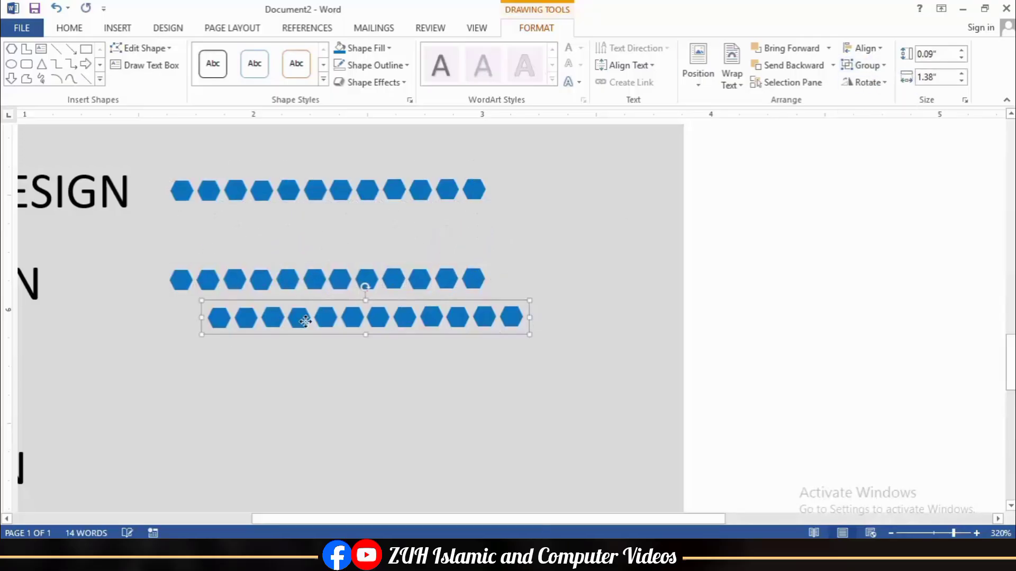
pyautogui.moveTo(305, 321); pyautogui.dragTo(268, 369)
pyautogui.hotkey('ctrl', 'd')
pyautogui.hscroll(-5, 503, 404)
pyautogui.moveTo(504, 404); pyautogui.dragTo(487, 468)
pyautogui.click(344, 424)
# Step: Draw a short straight guide line under DESIGN
pyautogui.click(57, 49)
pyautogui.hscroll(-3, 118, 209)
pyautogui.moveTo(102, 209); pyautogui.dragTo(118, 209)
pyautogui.hotkey('ctrl', 'z')
pyautogui.hscroll(5, 508, 318)
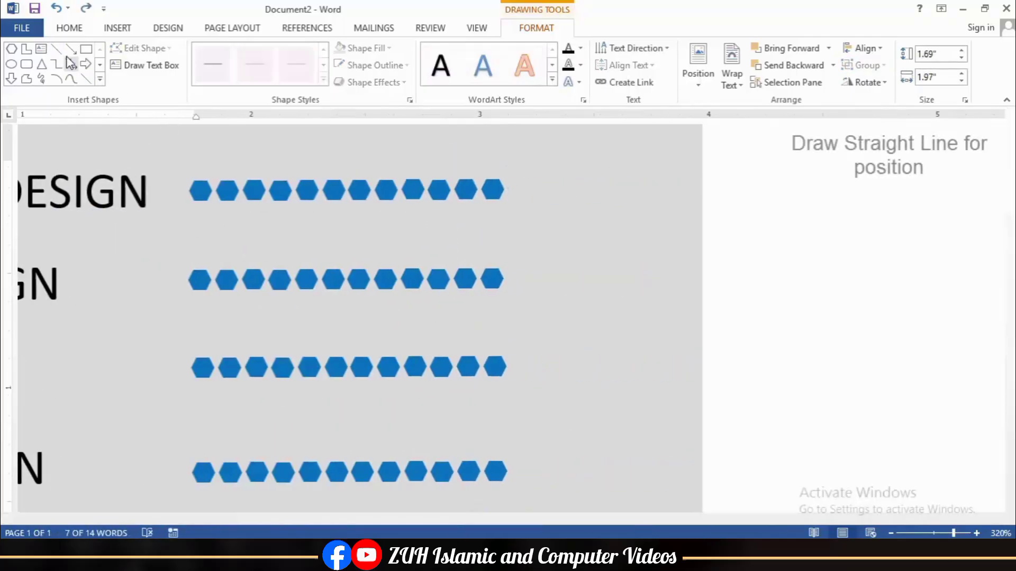
pyautogui.click(56, 49)
pyautogui.moveTo(587, 217); pyautogui.dragTo(587, 210)
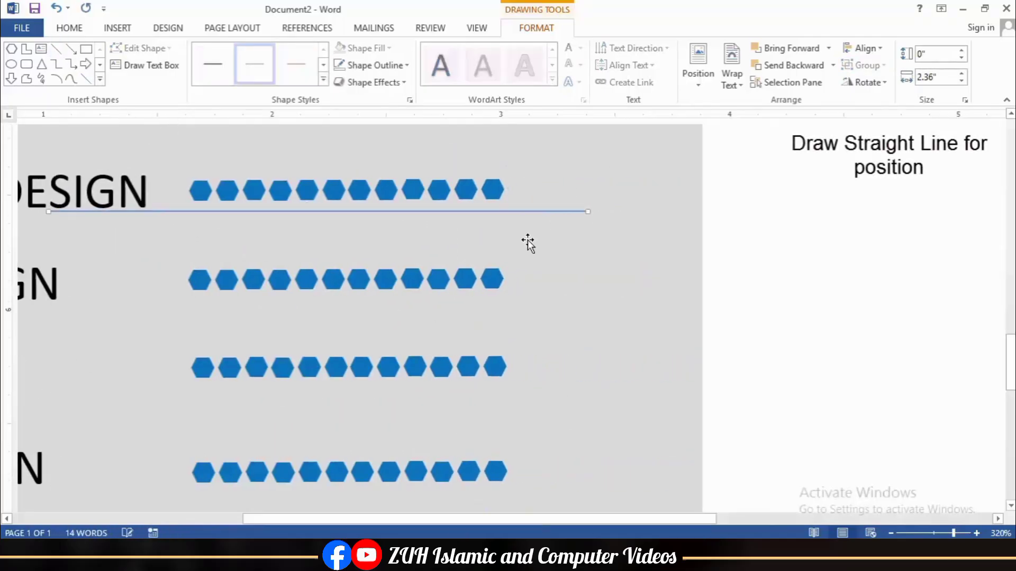
# Step: Select the twelve top-row hexagons and group them into one row
pyautogui.click(200, 190)
pyautogui.keyDown('shift'); pyautogui.click(227, 190); pyautogui.keyUp('shift')
pyautogui.keyDown('shift'); pyautogui.click(254, 190); pyautogui.keyUp('shift')
pyautogui.keyDown('shift'); pyautogui.click(280, 190); pyautogui.keyUp('shift')
pyautogui.keyDown('shift'); pyautogui.click(307, 190); pyautogui.keyUp('shift')
pyautogui.keyDown('shift'); pyautogui.click(359, 190); pyautogui.keyUp('shift')
pyautogui.keyDown('shift'); pyautogui.click(387, 190); pyautogui.keyUp('shift')
pyautogui.keyDown('shift'); pyautogui.click(414, 190); pyautogui.keyUp('shift')
pyautogui.keyDown('shift'); pyautogui.click(439, 190); pyautogui.keyUp('shift')
pyautogui.keyDown('shift'); pyautogui.click(465, 190); pyautogui.keyUp('shift')
pyautogui.keyDown('shift'); pyautogui.click(493, 190); pyautogui.keyUp('shift')
pyautogui.click(862, 65)
pyautogui.click(871, 81)
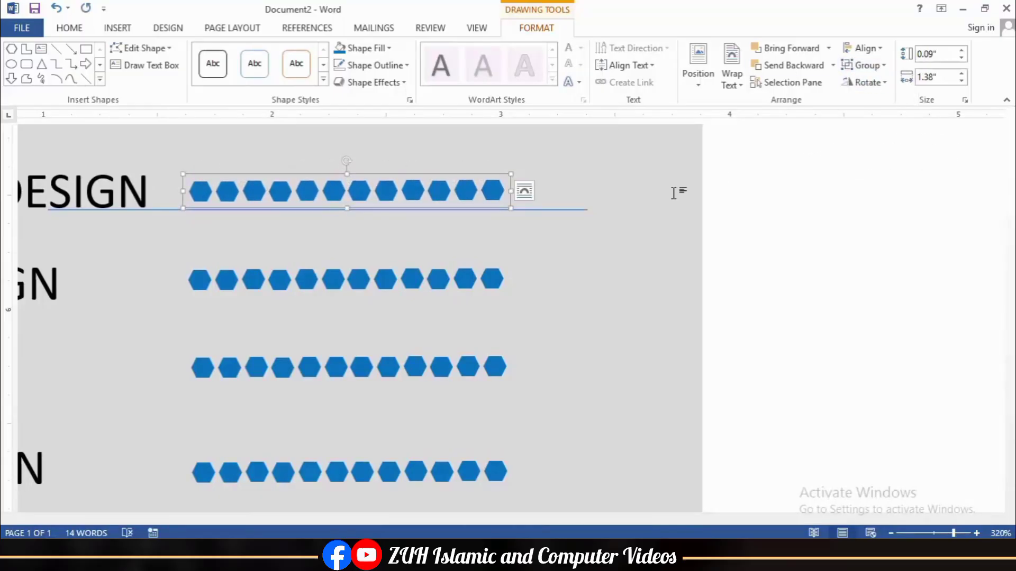
# Step: Move the guide line down to align the hexagon rows with the next skill and ANIMATION
pyautogui.click(549, 210)
pyautogui.moveTo(549, 213); pyautogui.dragTo(535, 404)
pyautogui.click(290, 295)
pyautogui.hscroll(-3, 556, 454)
pyautogui.scroll(-2, 536, 405)
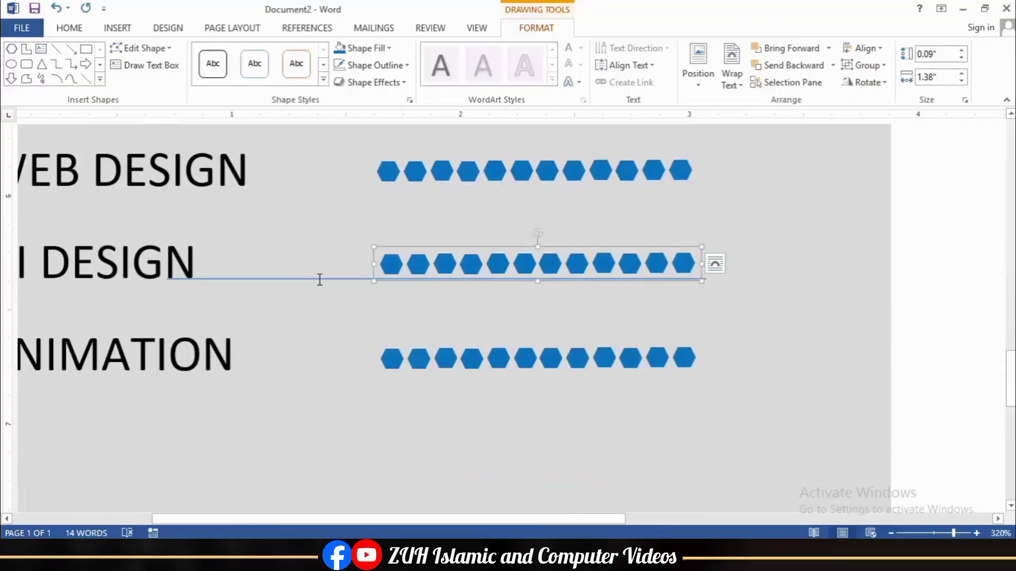
pyautogui.moveTo(320, 279); pyautogui.dragTo(322, 374)
pyautogui.click(535, 358)
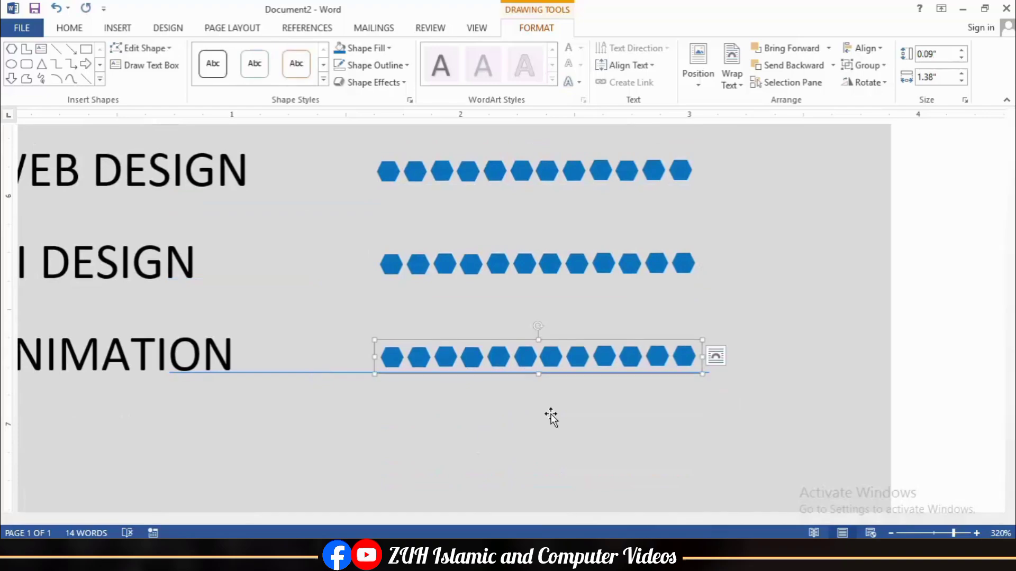
pyautogui.scroll(-10, 551, 418)
pyautogui.click(503, 344)
pyautogui.scroll(-10, 431, 328)
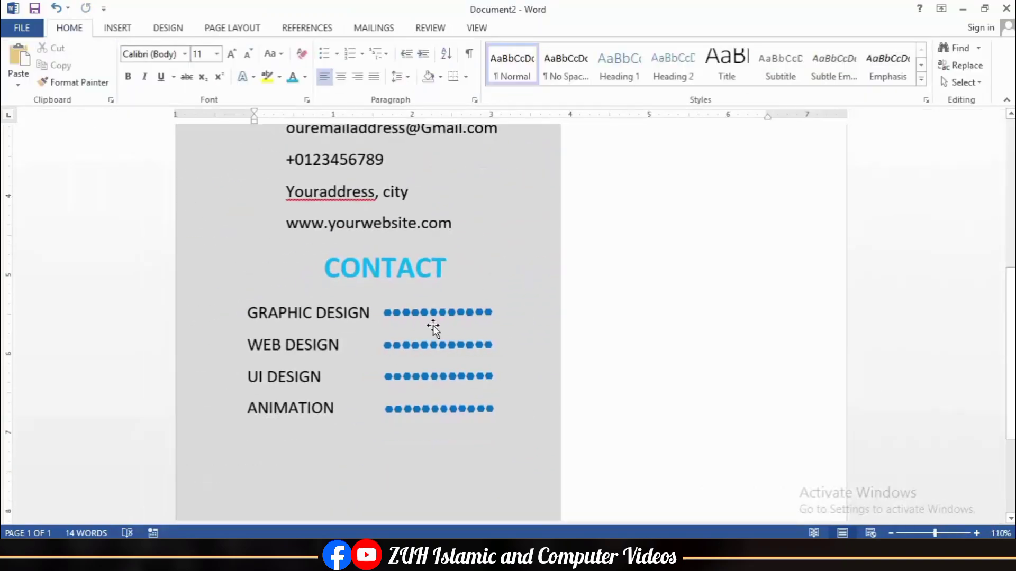
# Step: Fill trailing hexagons light blue: one for GRAPHIC DESIGN, two for WEB DESIGN, five for ANIMATION
pyautogui.scroll(6, 423, 310)
pyautogui.click(486, 312)
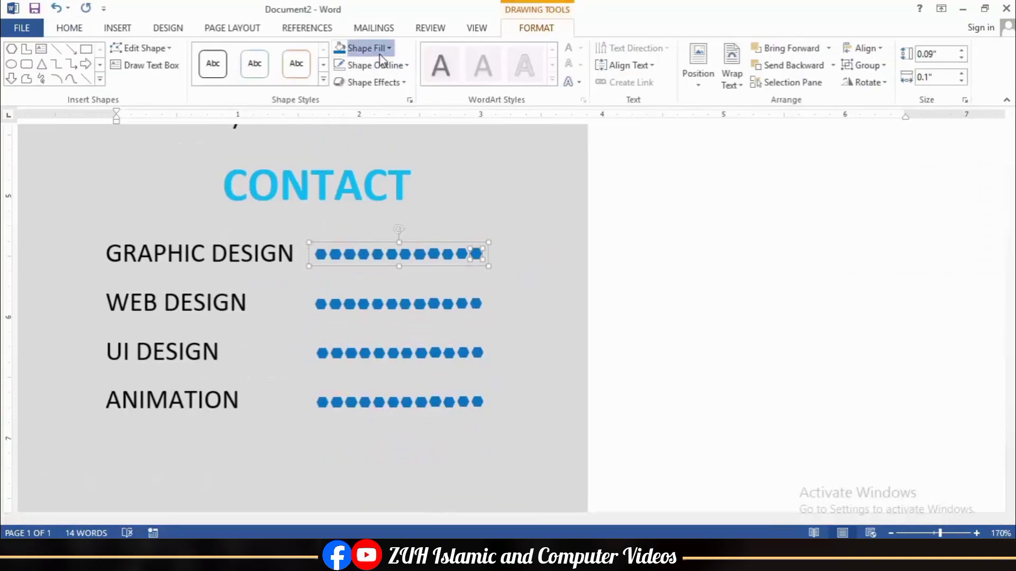
pyautogui.click(461, 305)
pyautogui.click(341, 48)
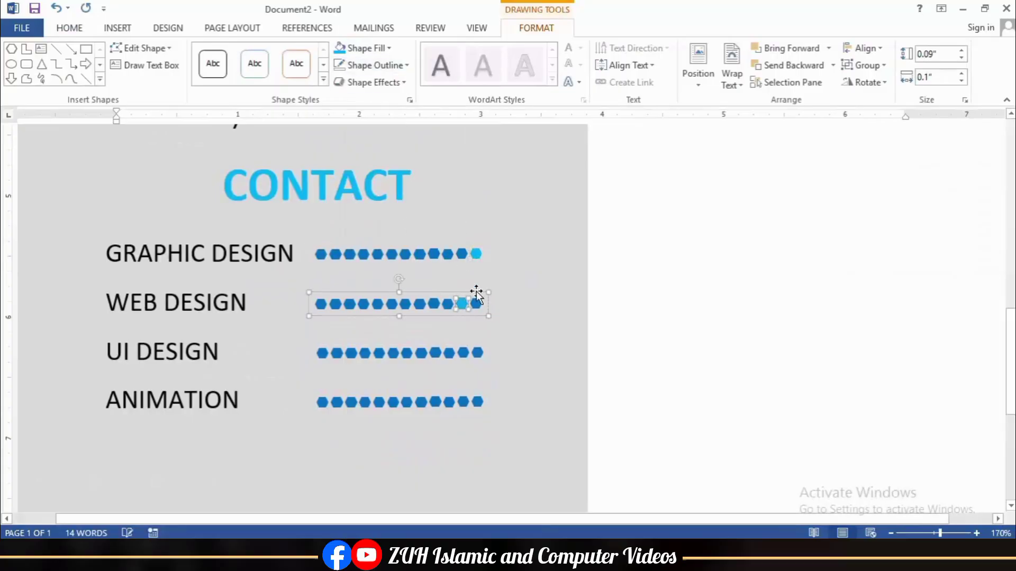
pyautogui.click(460, 354)
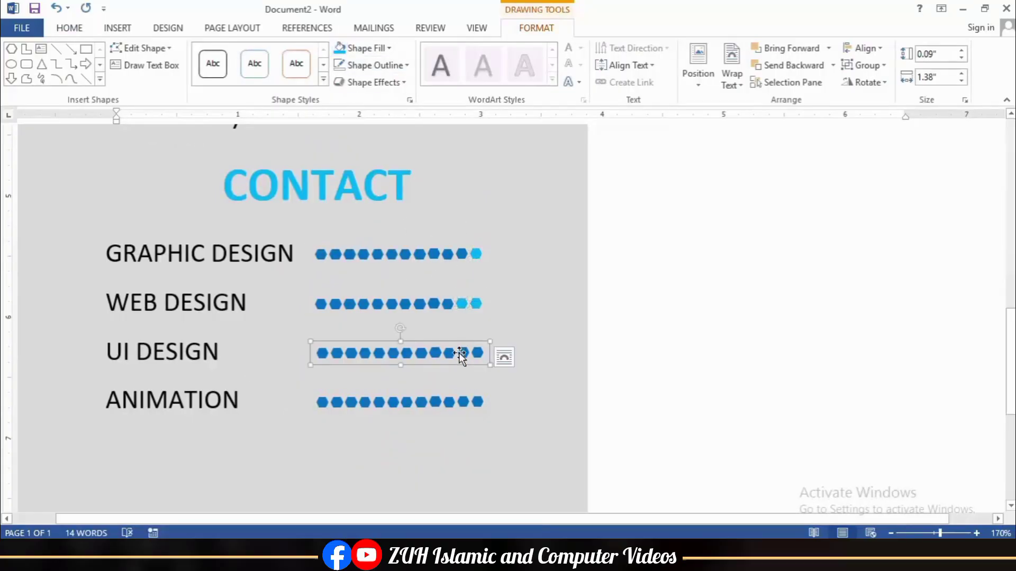
pyautogui.click(461, 403)
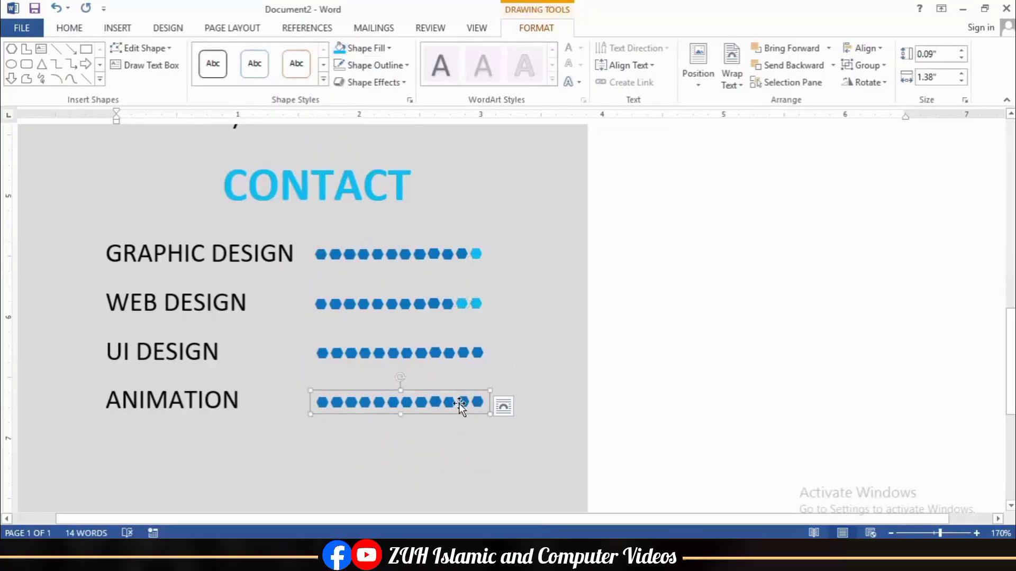
pyautogui.click(340, 48)
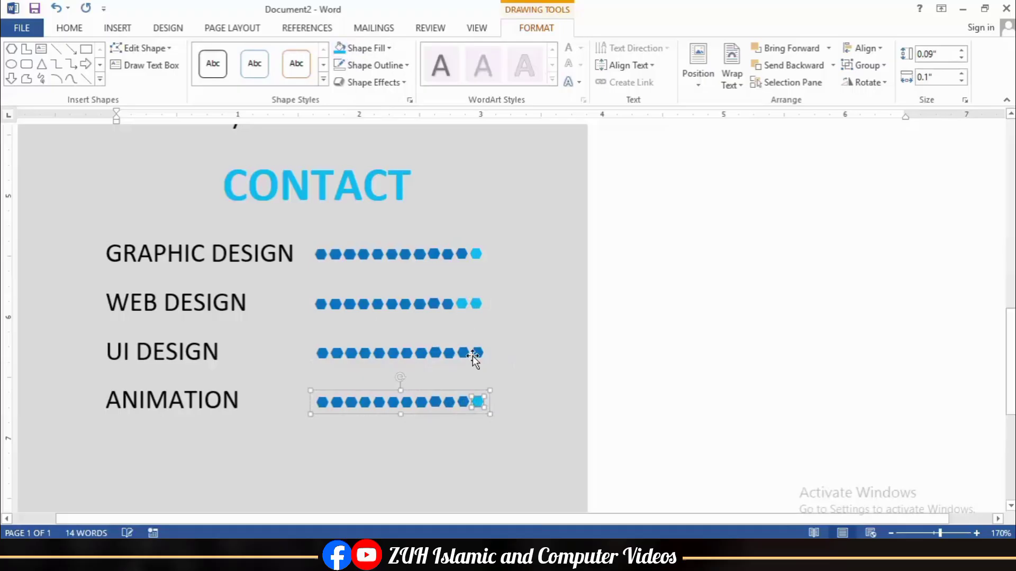
pyautogui.click(528, 423)
pyautogui.scroll(-12, 512, 386)
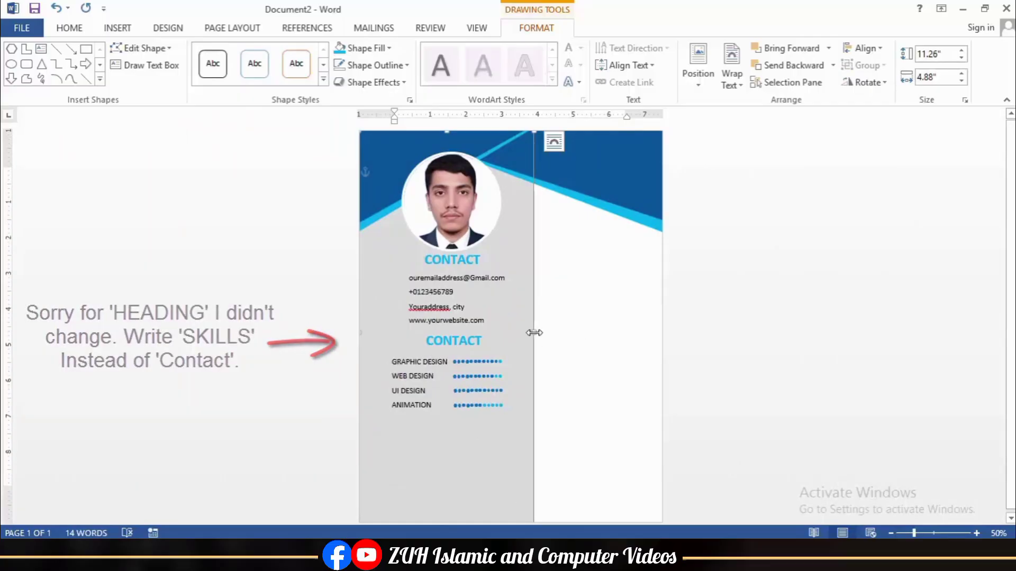
# Step: Narrow the grey sidebar and draw a rounded rectangle heading bar beside the photo
pyautogui.moveTo(535, 334); pyautogui.dragTo(517, 333)
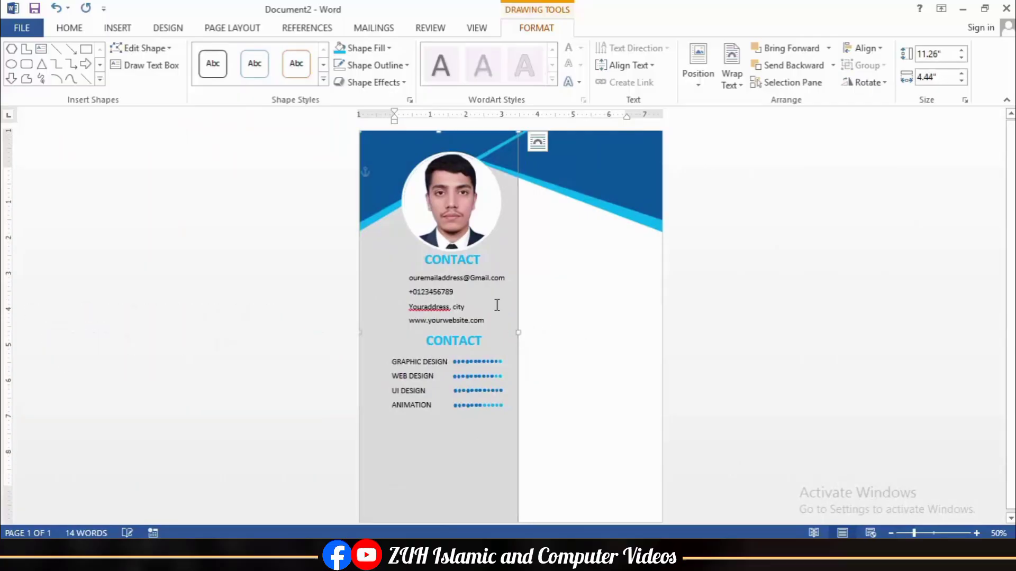
pyautogui.click(555, 321)
pyautogui.click(117, 27)
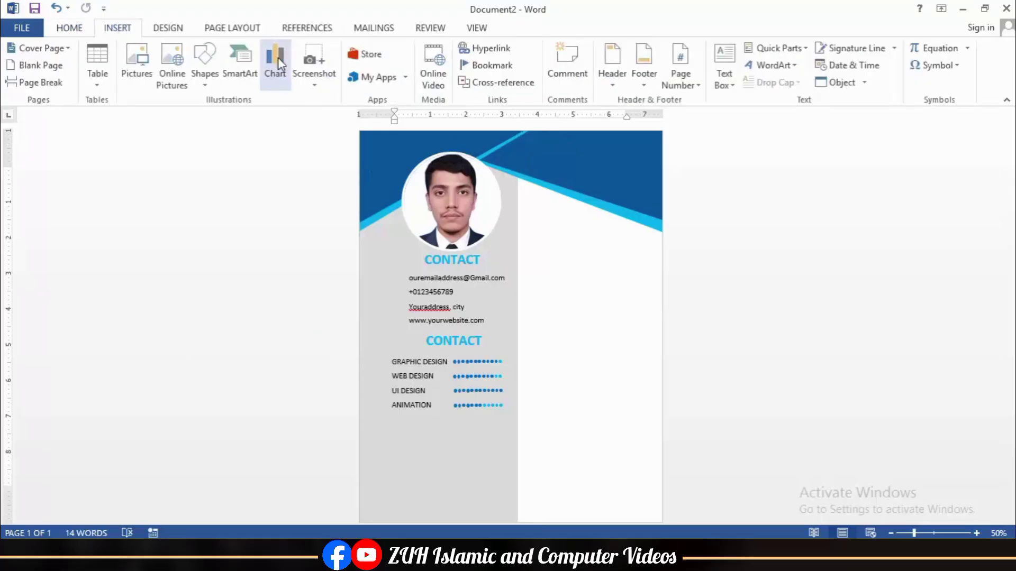
pyautogui.click(211, 78)
pyautogui.click(303, 119)
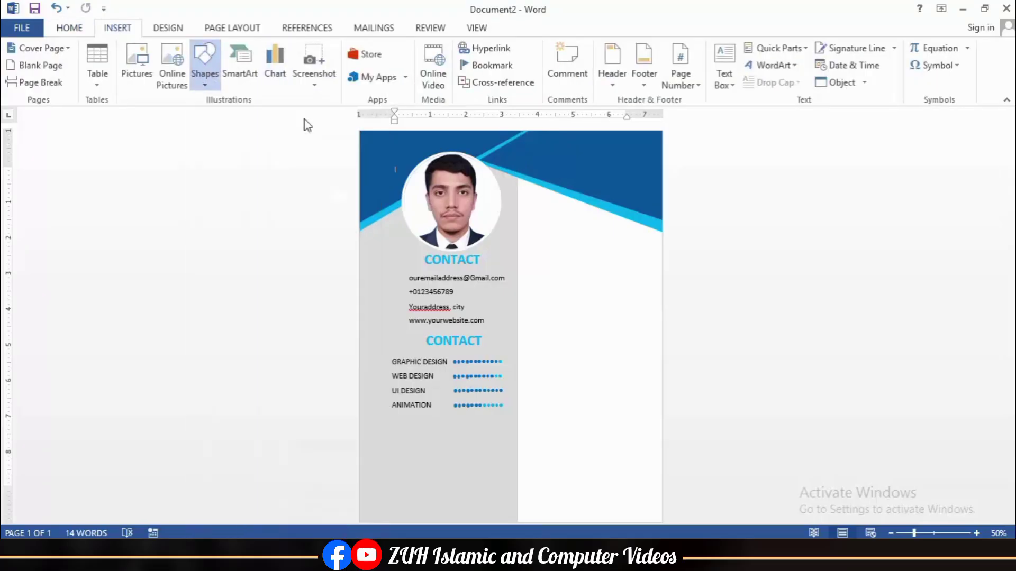
pyautogui.moveTo(530, 247); pyautogui.dragTo(636, 269)
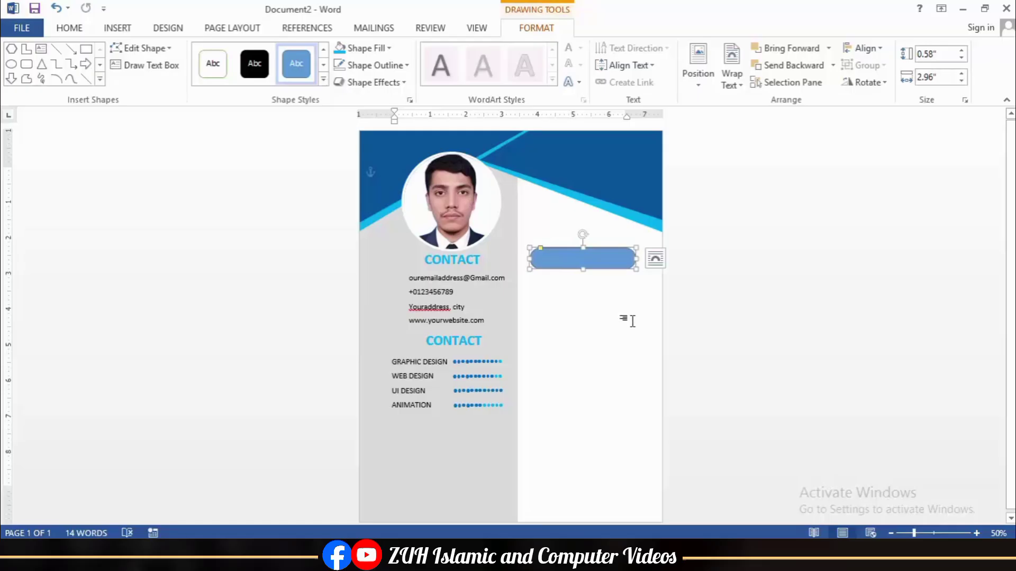
# Step: Fill the ABOUT ME pill blue, set its outline, nudge it down-right and duplicate it below
pyautogui.tripleClick(566, 255)
pyautogui.click(75, 30)
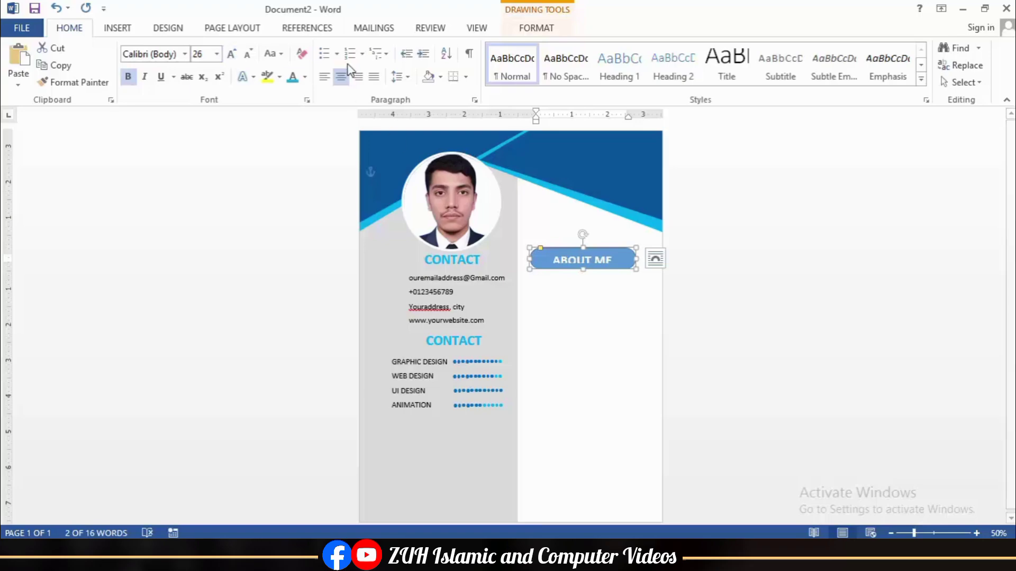
pyautogui.click(536, 28)
pyautogui.click(386, 48)
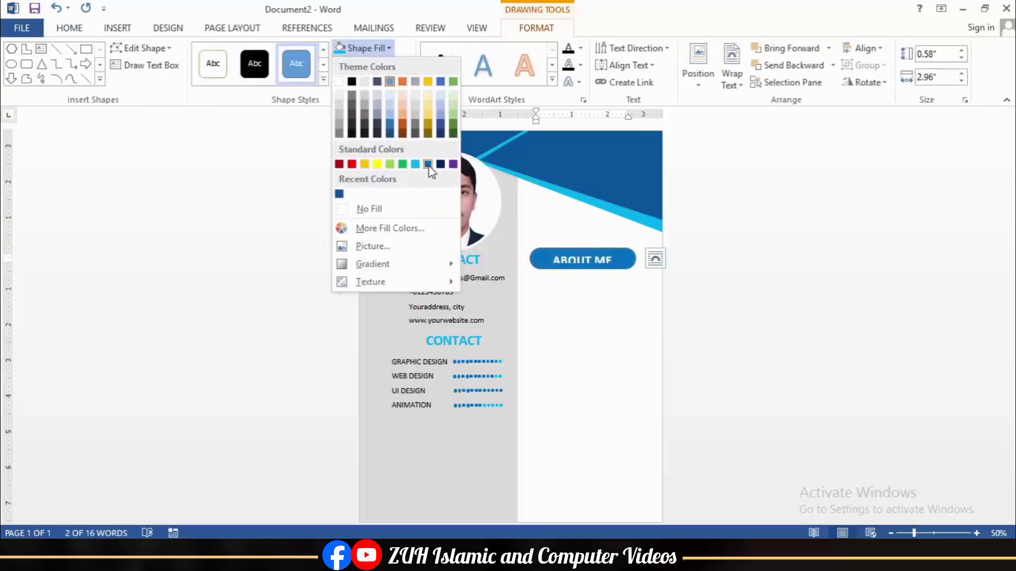
pyautogui.click(428, 165)
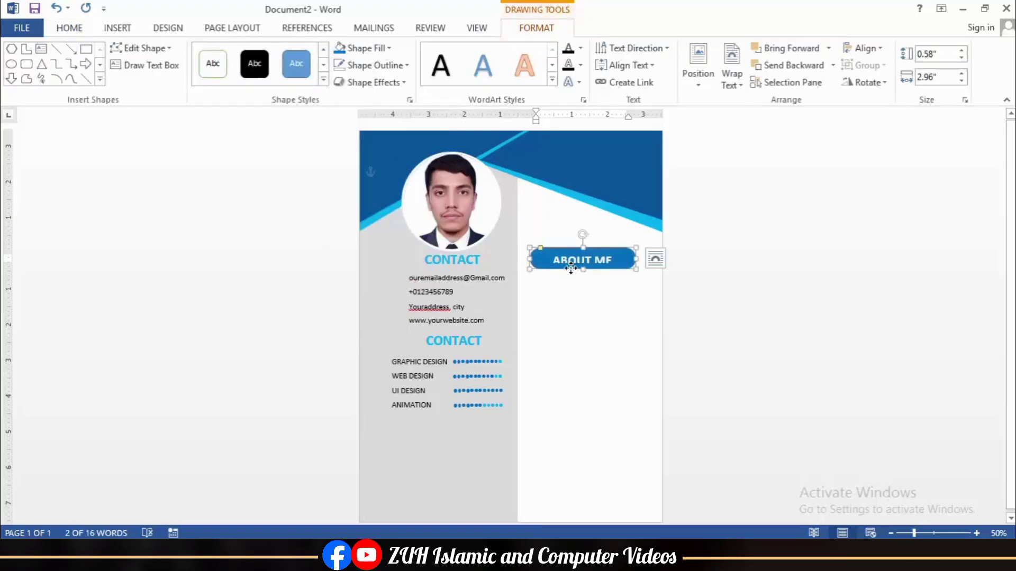
pyautogui.click(386, 66)
pyautogui.click(385, 227)
pyautogui.moveTo(551, 268); pyautogui.dragTo(573, 297)
pyautogui.press('Delete')
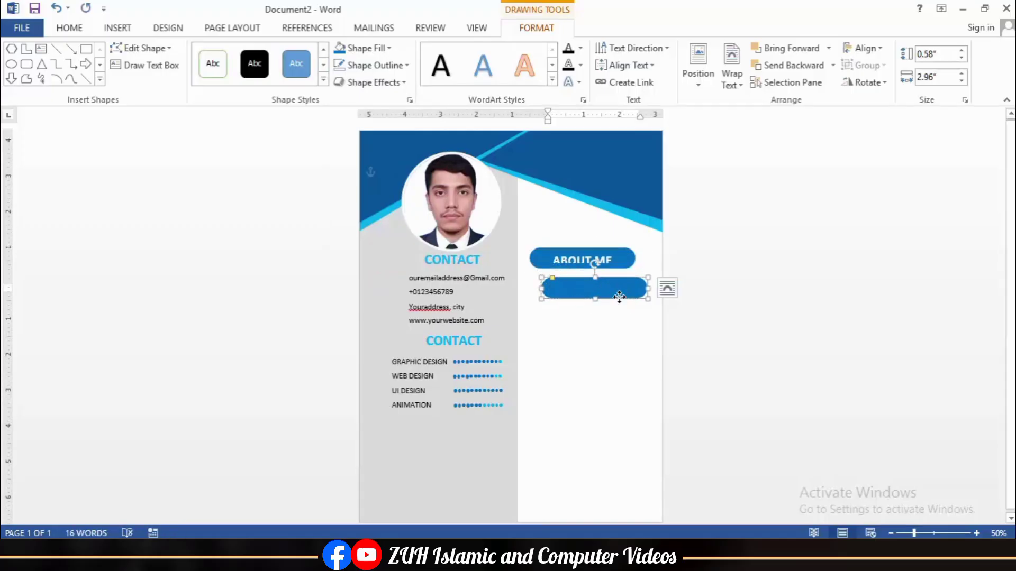
# Step: Fill the copied pill light blue and slide it behind the ABOUT ME pill
pyautogui.click(360, 48)
pyautogui.click(419, 165)
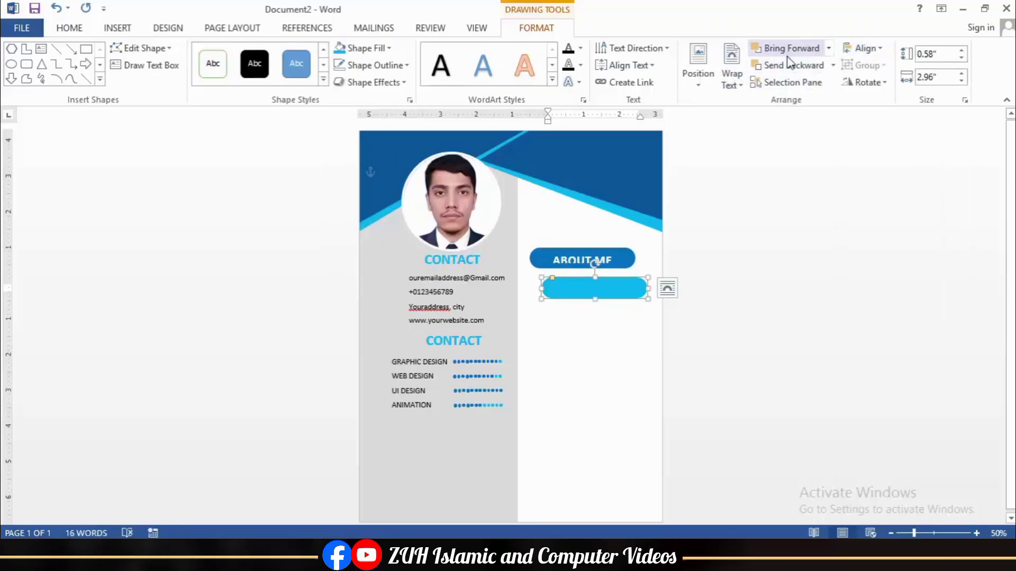
pyautogui.moveTo(600, 280); pyautogui.dragTo(594, 251)
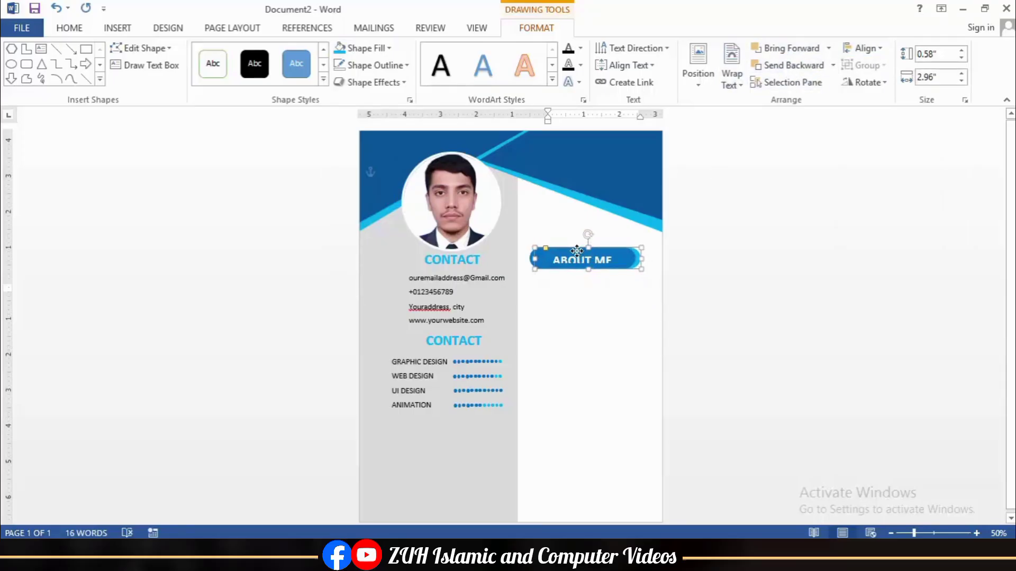
pyautogui.click(628, 299)
# Step: Set the ABOUT ME text box's top margin to 0 so its text is no longer clipped
pyautogui.click(583, 258)
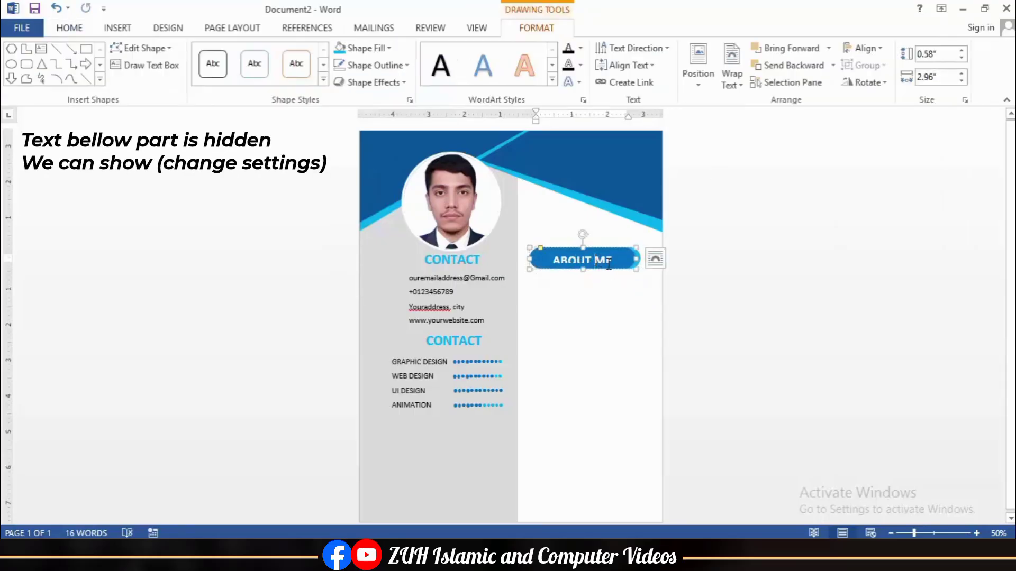
pyautogui.click(583, 99)
pyautogui.click(849, 149)
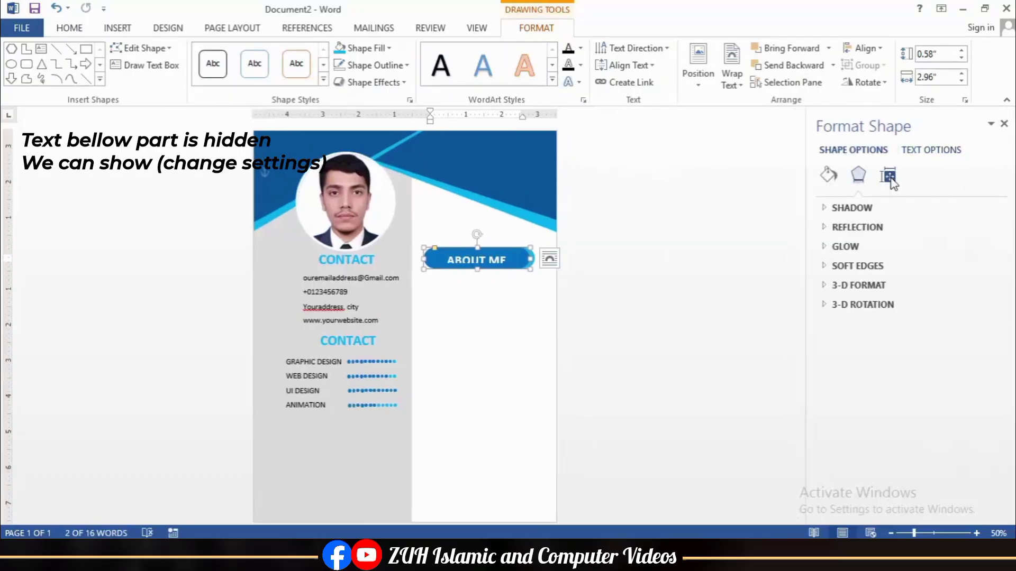
pyautogui.click(889, 178)
pyautogui.click(855, 209)
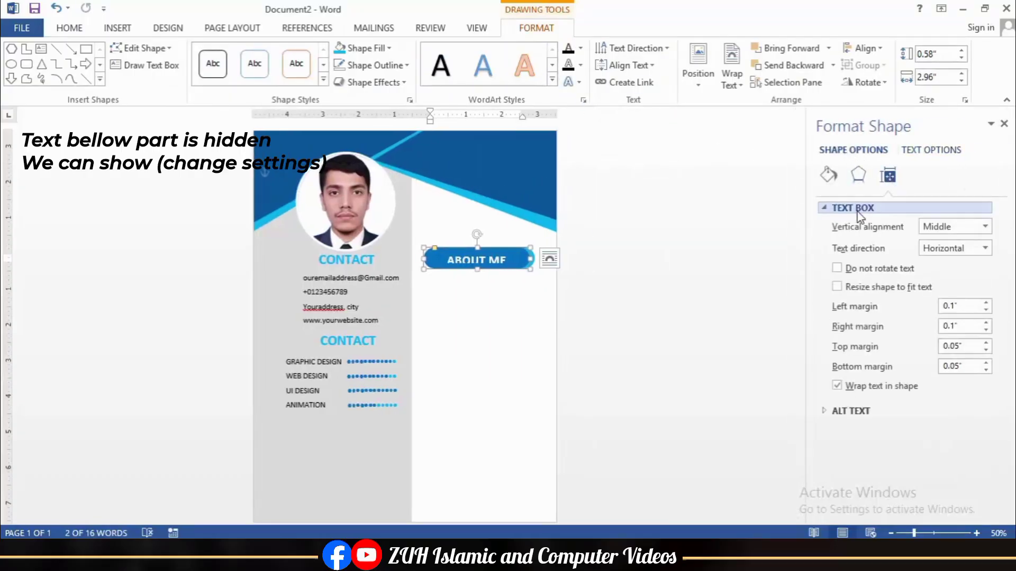
pyautogui.click(987, 349)
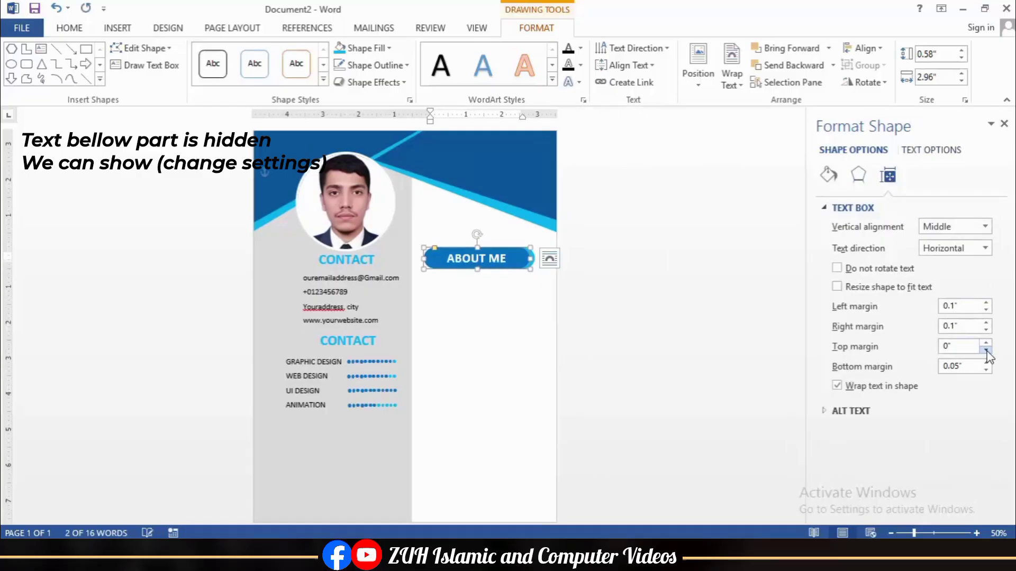
pyautogui.click(986, 369)
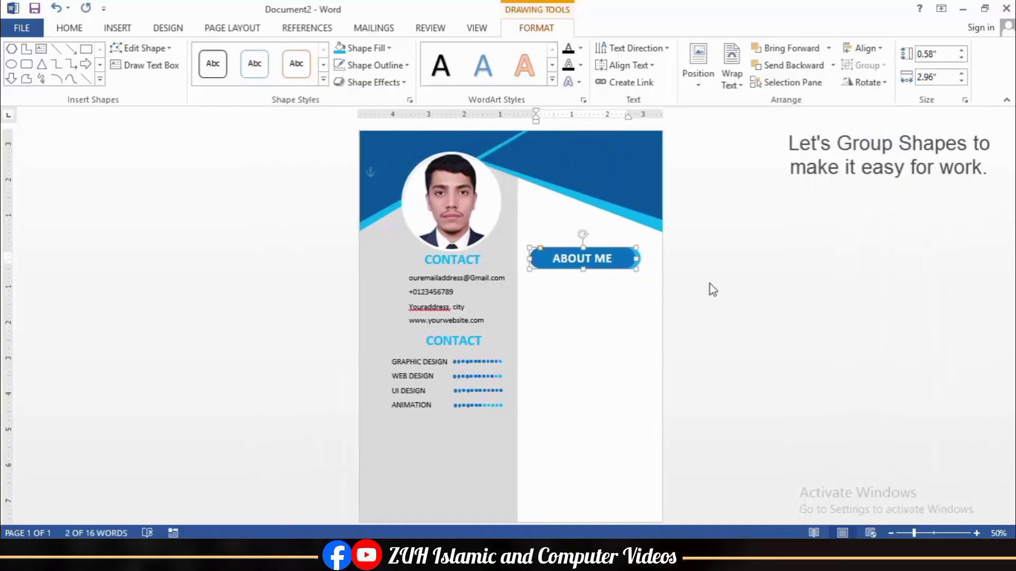
# Step: Group the ABOUT ME and cyan pills, copy the heading lower down, and shift the sample-text box left
pyautogui.keyDown('shift'); pyautogui.click(640, 262); pyautogui.keyUp('shift')
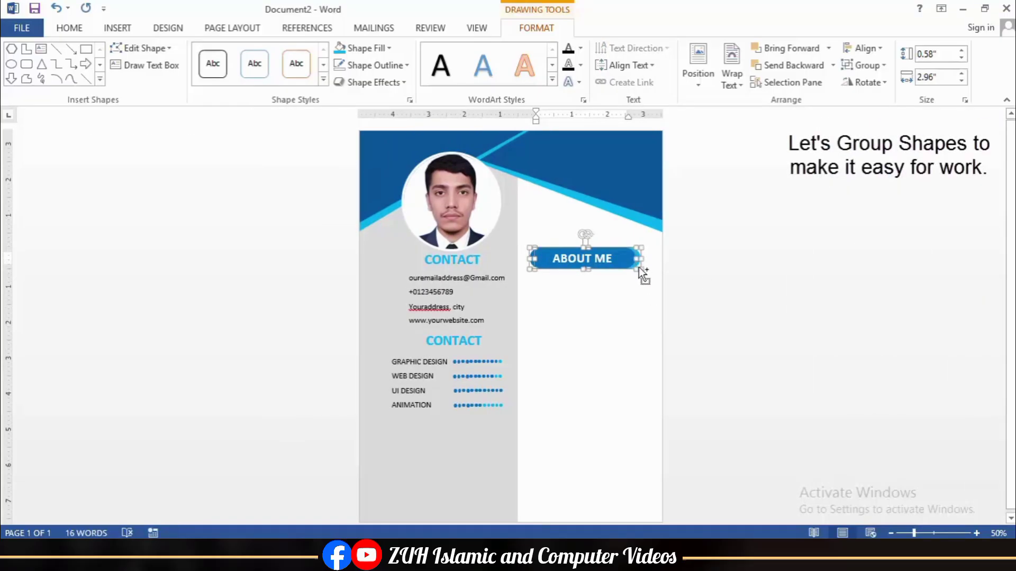
pyautogui.click(864, 65)
pyautogui.click(868, 83)
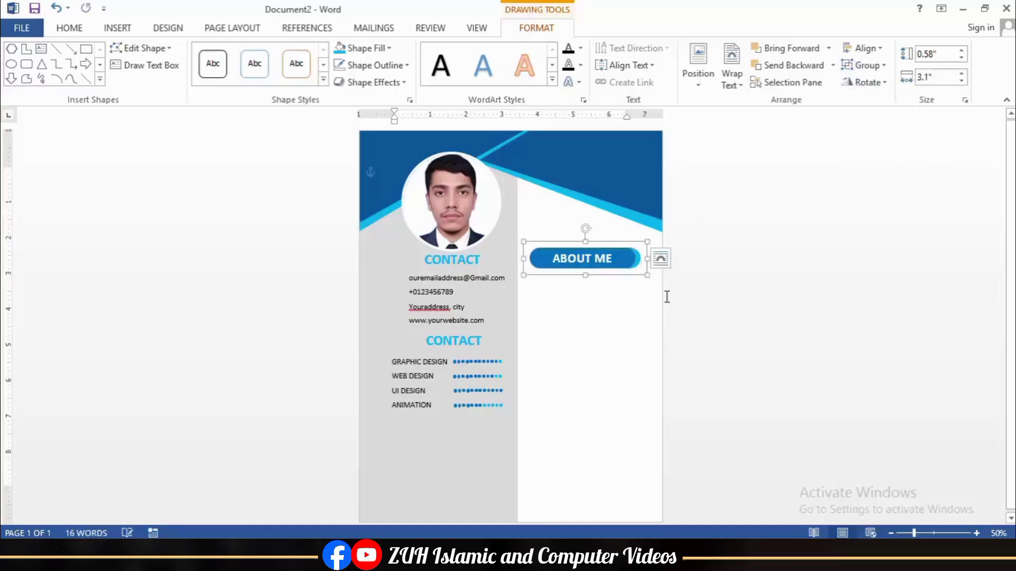
pyautogui.moveTo(602, 283); pyautogui.dragTo(597, 363)
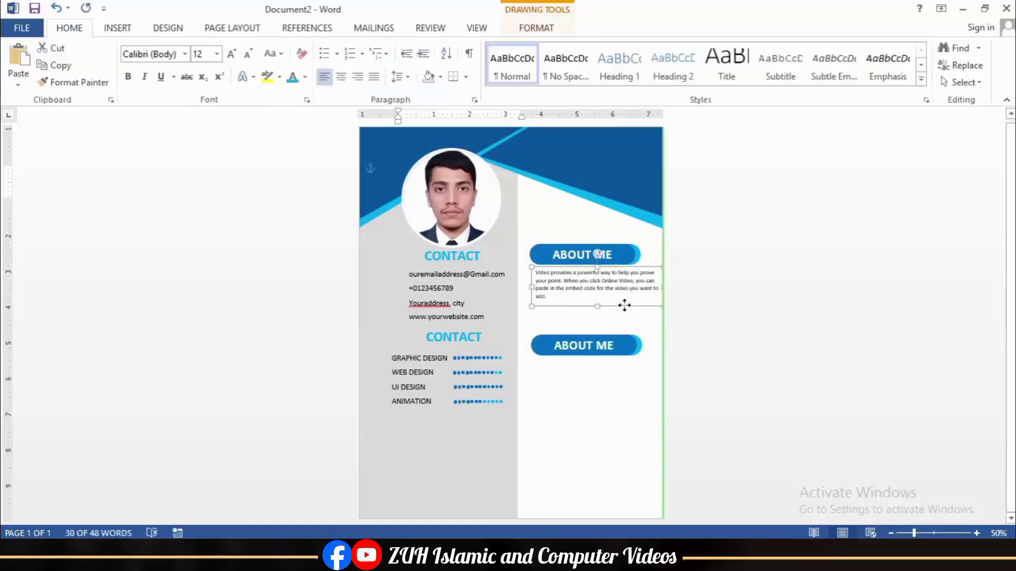
pyautogui.moveTo(624, 305); pyautogui.dragTo(623, 307)
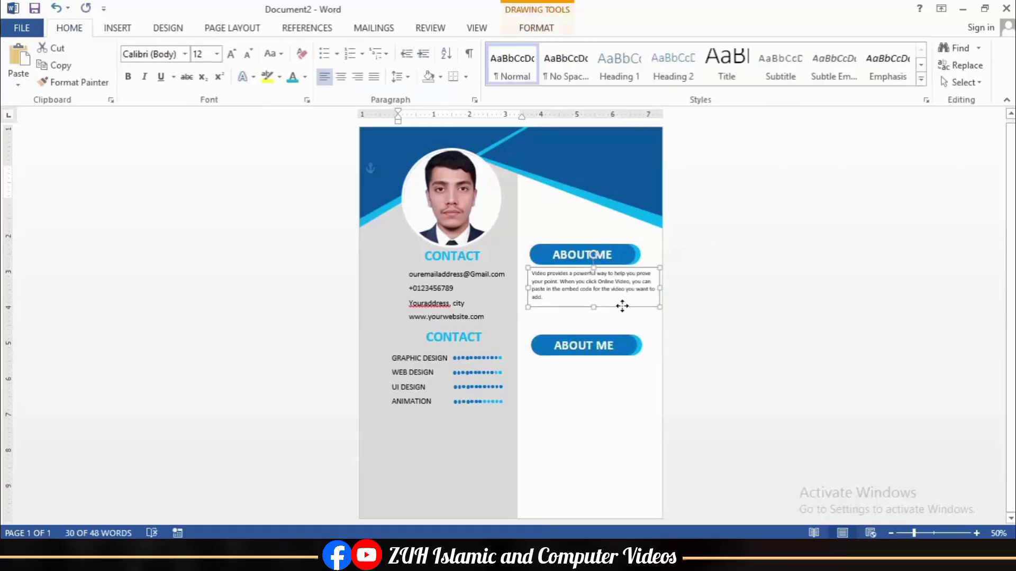
# Step: Justify the About Me sample paragraph and make its text box slightly narrower
pyautogui.click(572, 298)
pyautogui.hotkey('ctrl', 'a')
pyautogui.click(373, 78)
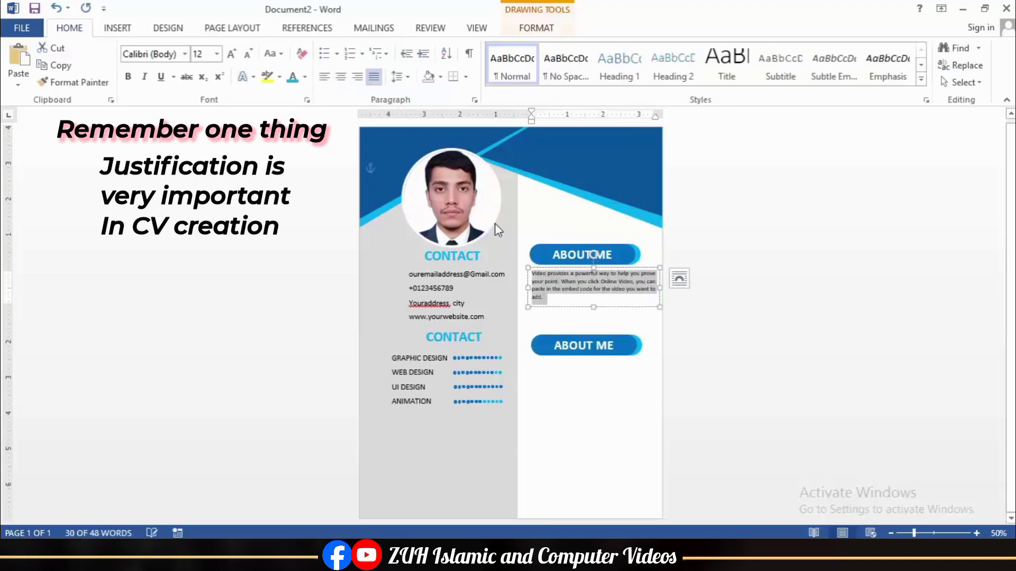
pyautogui.click(527, 286)
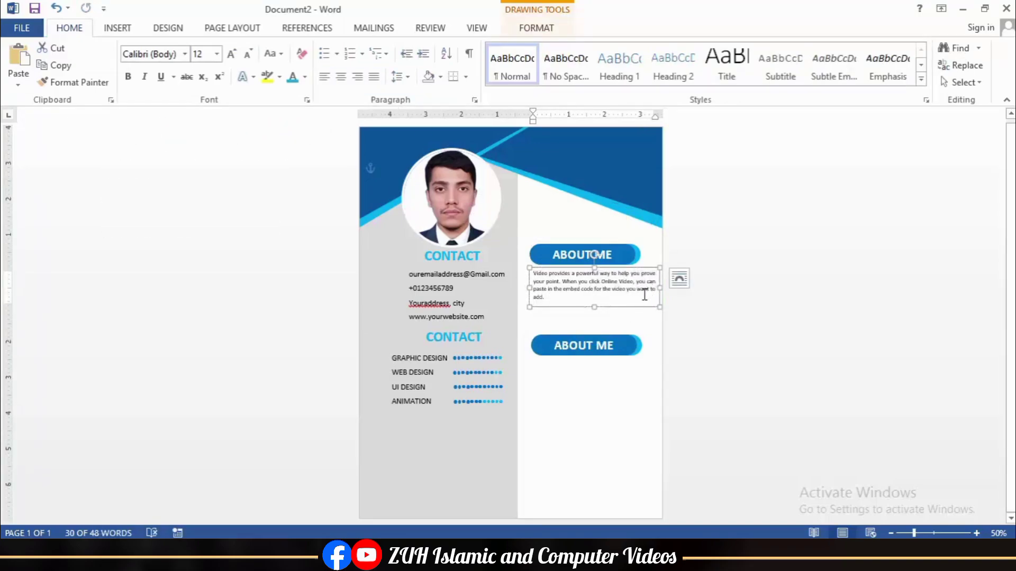
pyautogui.moveTo(660, 288); pyautogui.dragTo(648, 289)
# Step: Move the second heading pill up, closer under the About Me paragraph
pyautogui.click(590, 334)
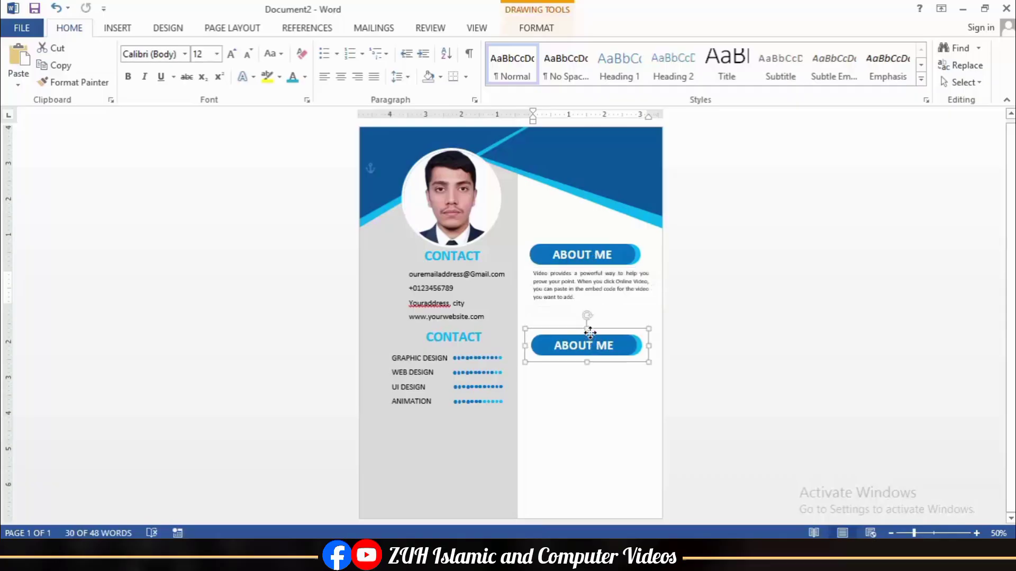
pyautogui.moveTo(590, 334); pyautogui.dragTo(589, 320)
pyautogui.click(592, 331)
pyautogui.doubleClick(610, 331)
pyautogui.click(621, 333)
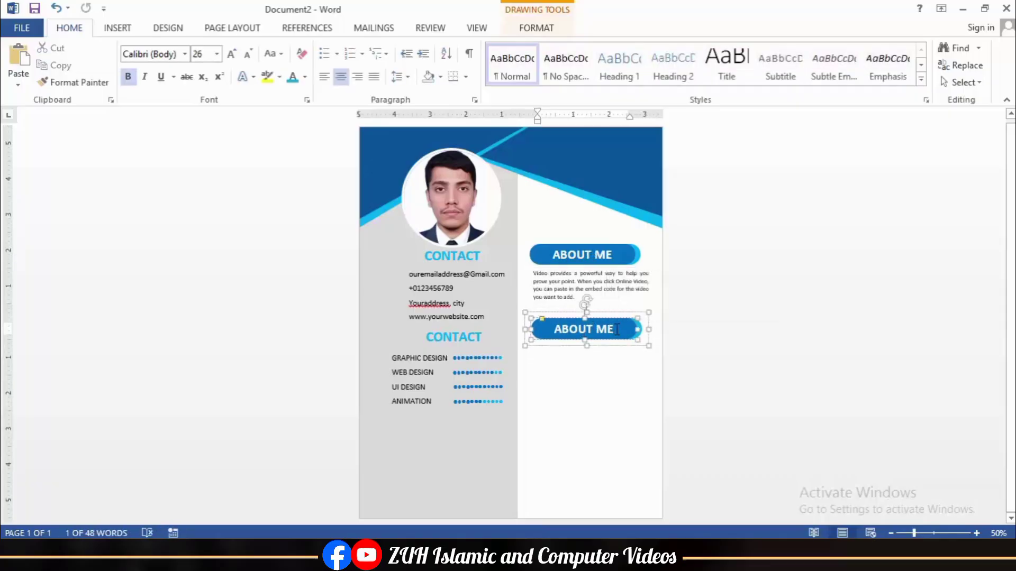
pyautogui.rightClick(621, 332)
# Step: Change the second heading's text to EDUCATION and centre it within its pill
pyautogui.press('BackSpace')
pyautogui.press('BackSpace')
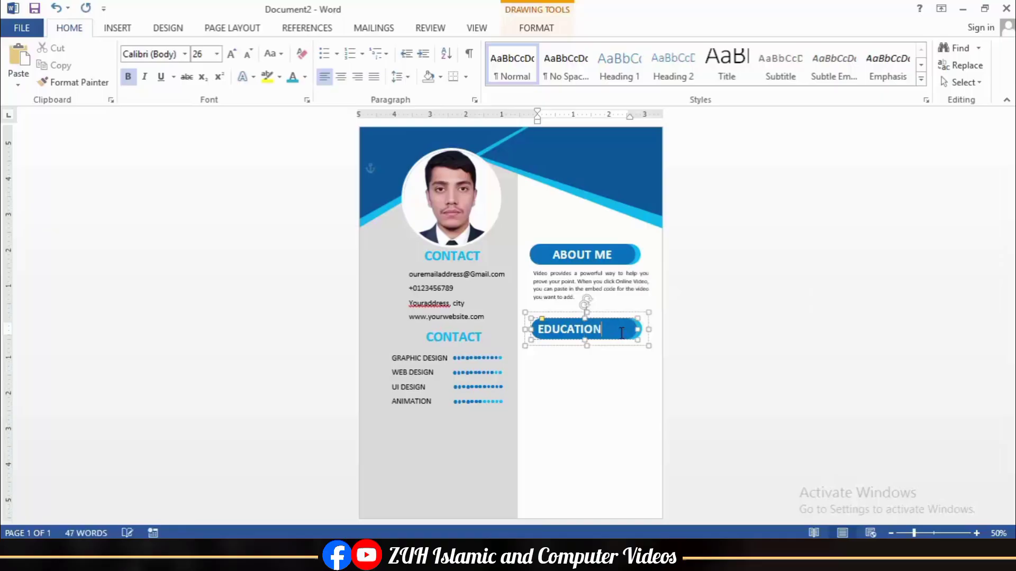
pyautogui.doubleClick(621, 332)
pyautogui.click(341, 77)
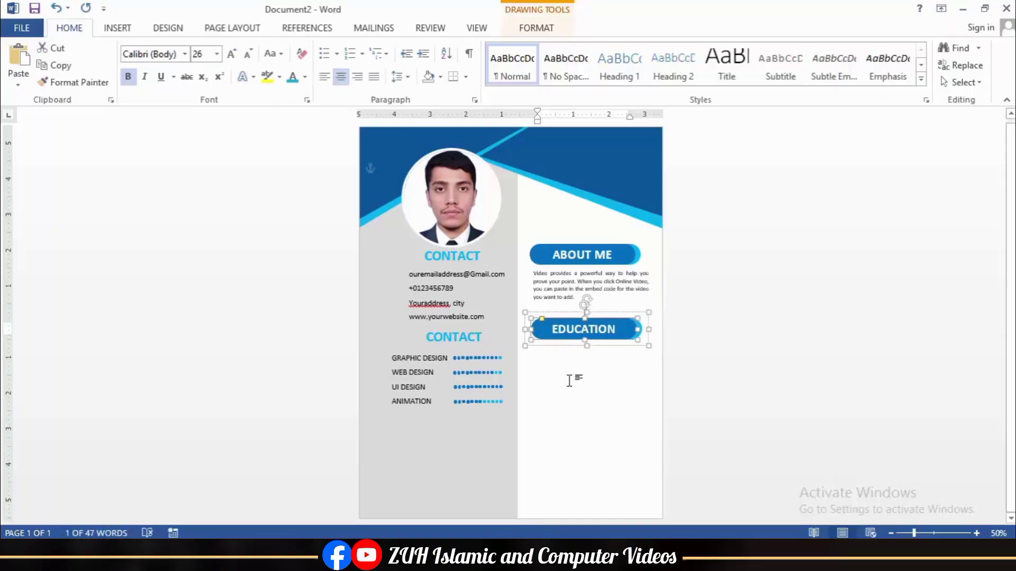
pyautogui.click(524, 394)
pyautogui.keyDown('ctrl'); pyautogui.scroll(3, 617, 425); pyautogui.keyUp('ctrl')
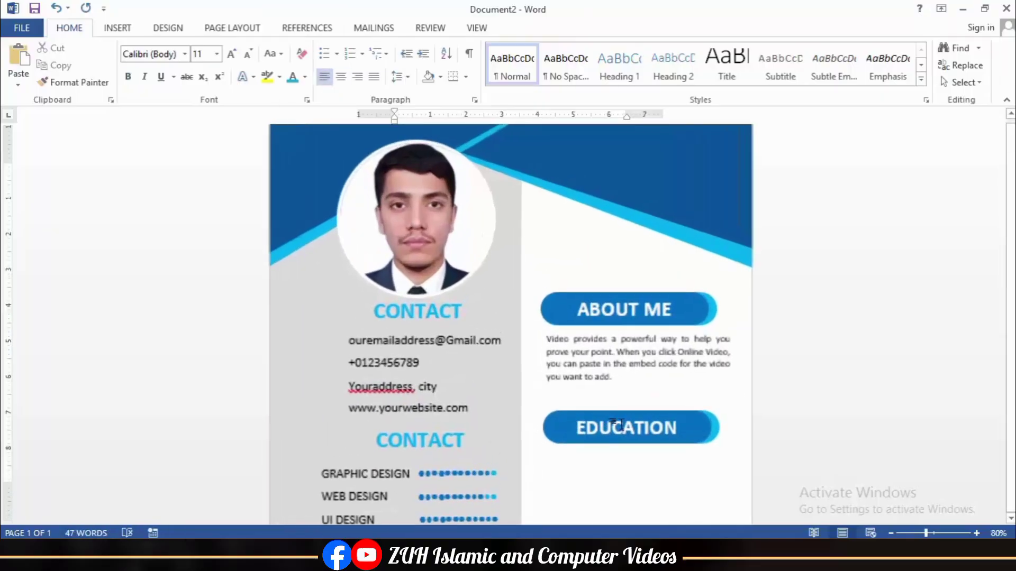
pyautogui.scroll(-3, 613, 423)
pyautogui.click(118, 28)
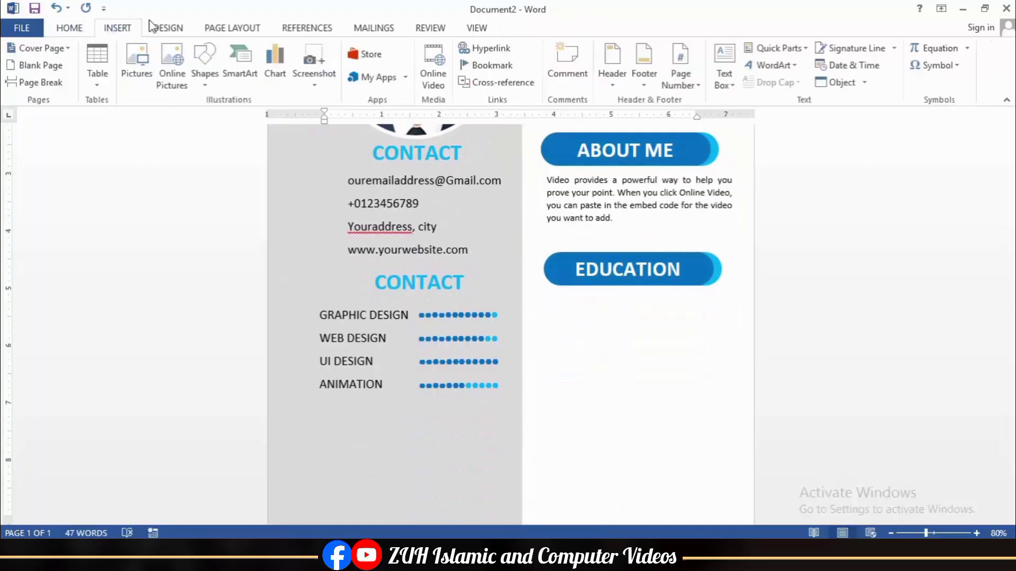
# Step: Draw a vertical timeline line below EDUCATION and give it a 3 pt outline weight
pyautogui.click(205, 66)
pyautogui.click(238, 112)
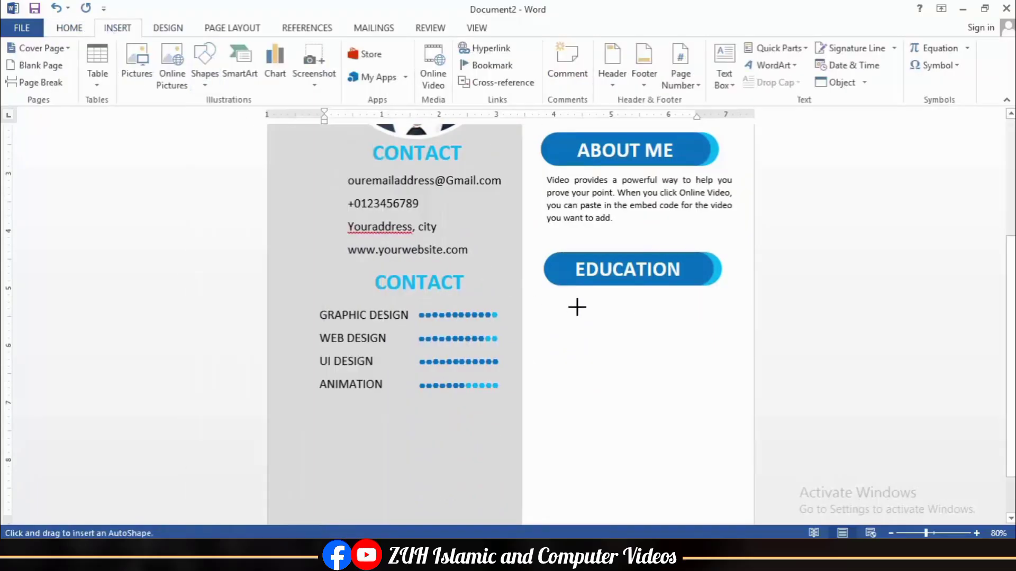
pyautogui.moveTo(577, 310); pyautogui.dragTo(583, 364)
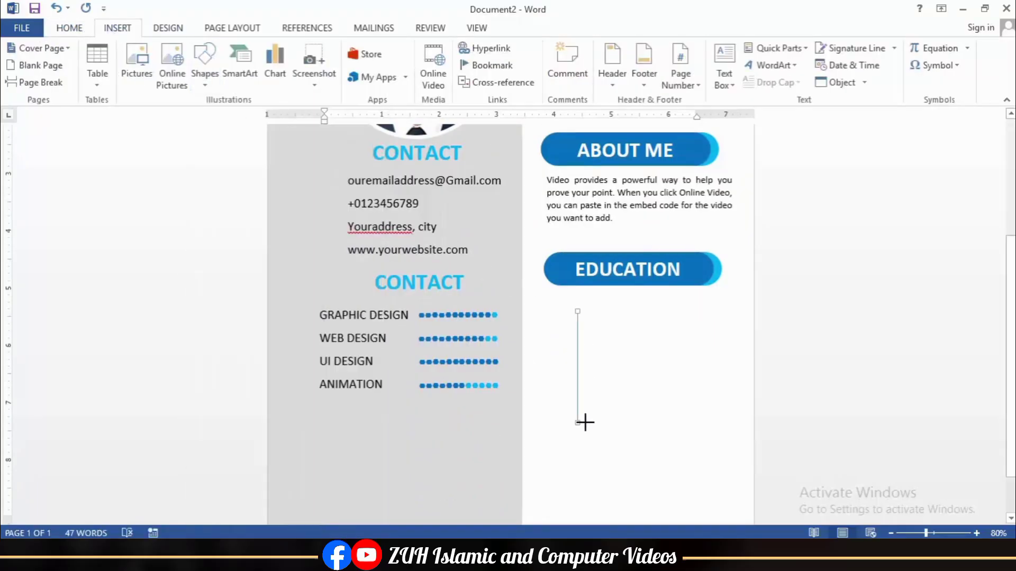
pyautogui.moveTo(585, 423); pyautogui.dragTo(584, 423)
pyautogui.click(375, 66)
pyautogui.moveTo(393, 265)
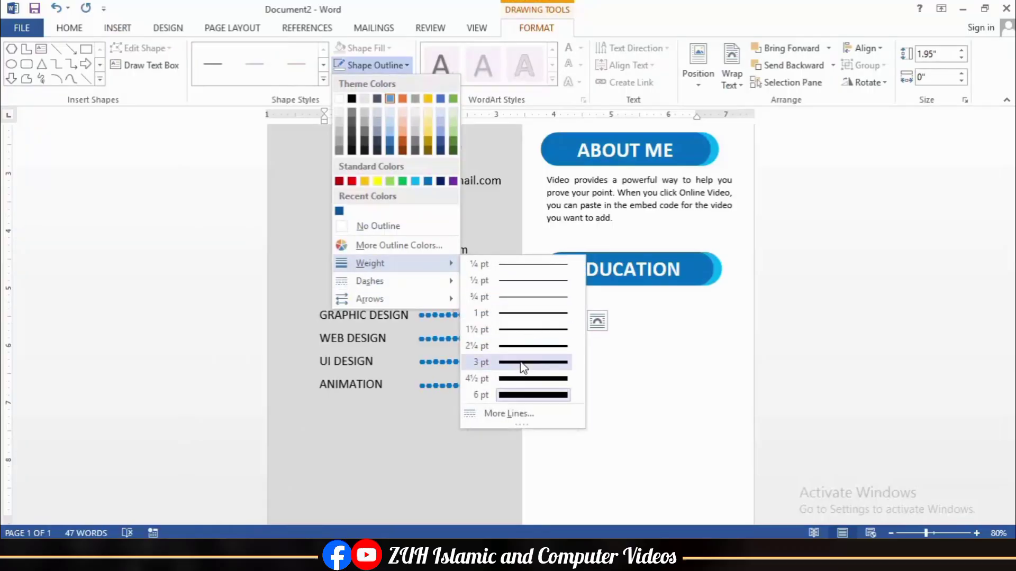
pyautogui.click(523, 364)
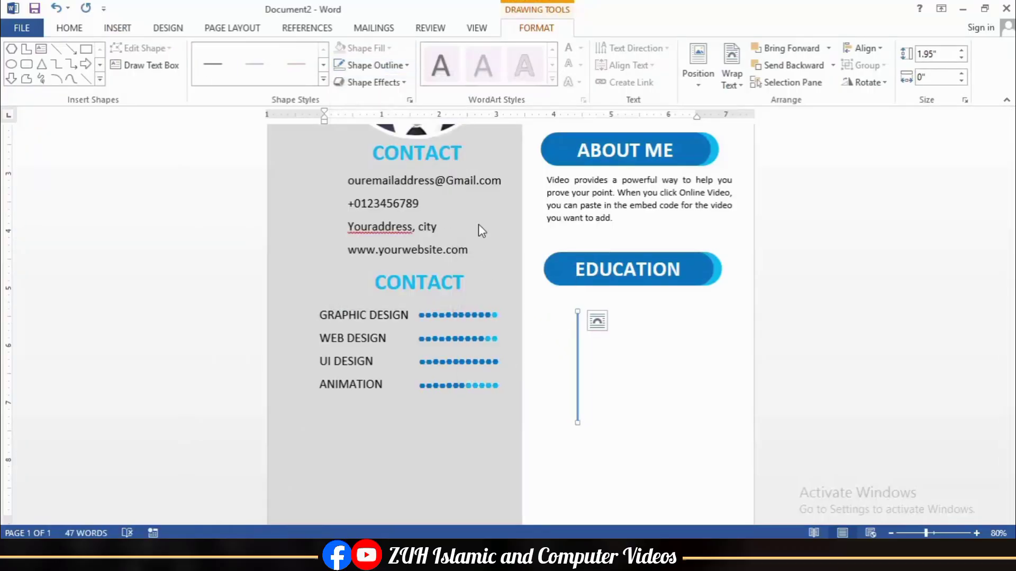
pyautogui.keyDown('ctrl'); pyautogui.scroll(14, 651, 335); pyautogui.keyUp('ctrl')
# Step: Draw a small circle at the top of the timeline line, with no outline
pyautogui.click(12, 66)
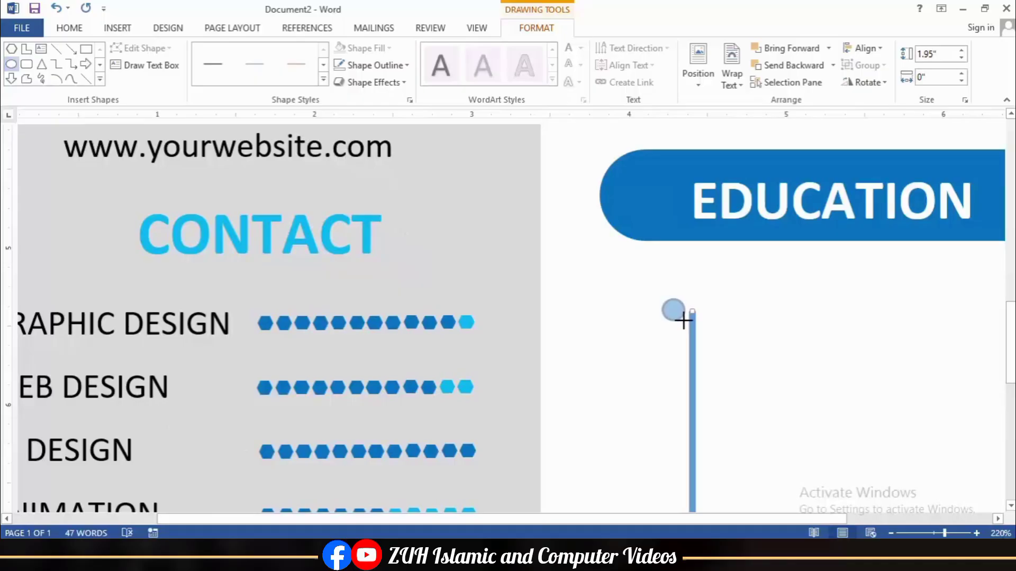
pyautogui.moveTo(681, 320); pyautogui.dragTo(691, 317)
pyautogui.click(371, 65)
pyautogui.click(383, 227)
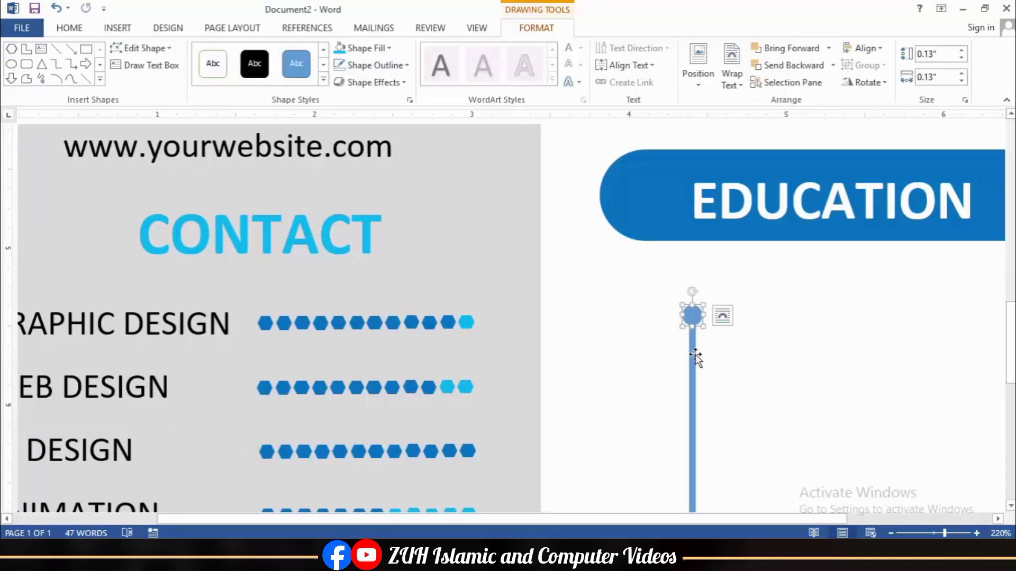
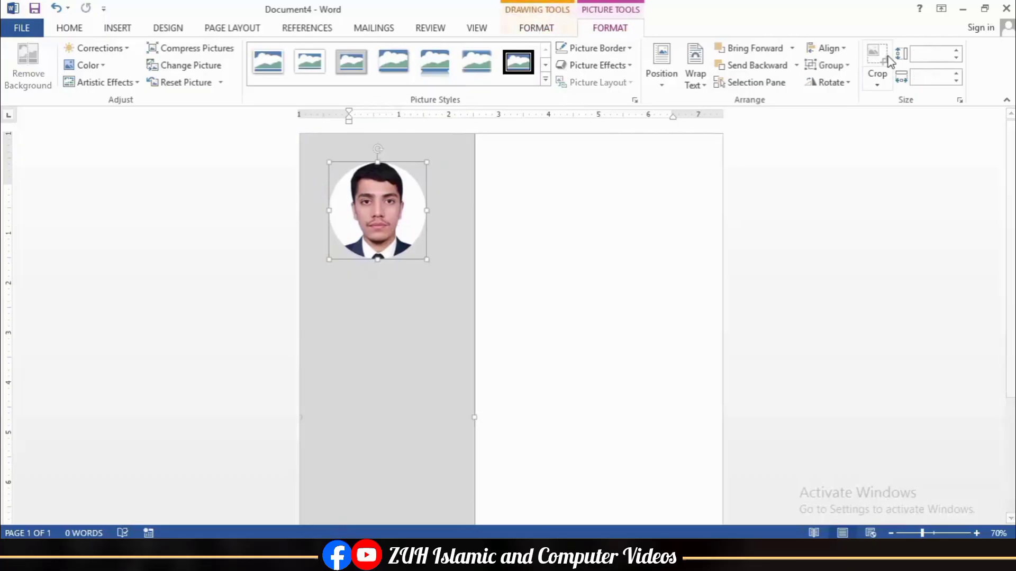
# Step: Centre the photo on the grey sidebar, fill the rounded bar dark grey and type Contact Me
pyautogui.click(828, 47)
pyautogui.click(839, 84)
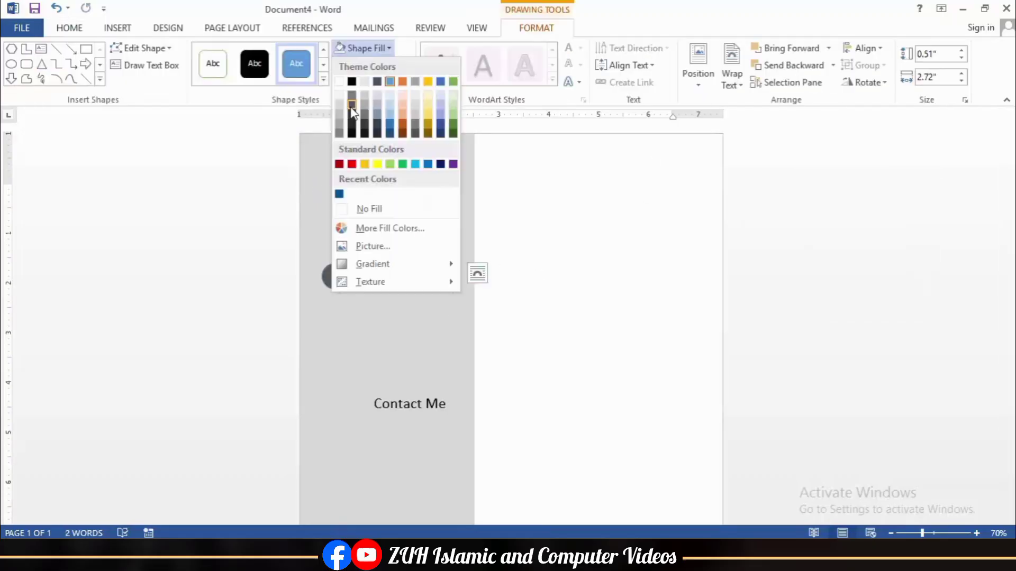
pyautogui.click(353, 115)
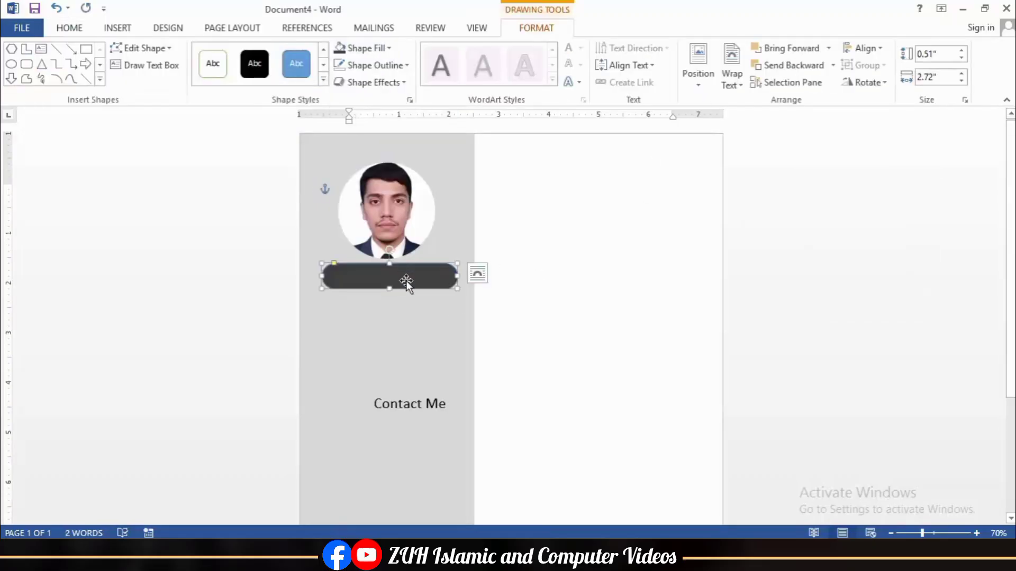
pyautogui.write('Contact Me')
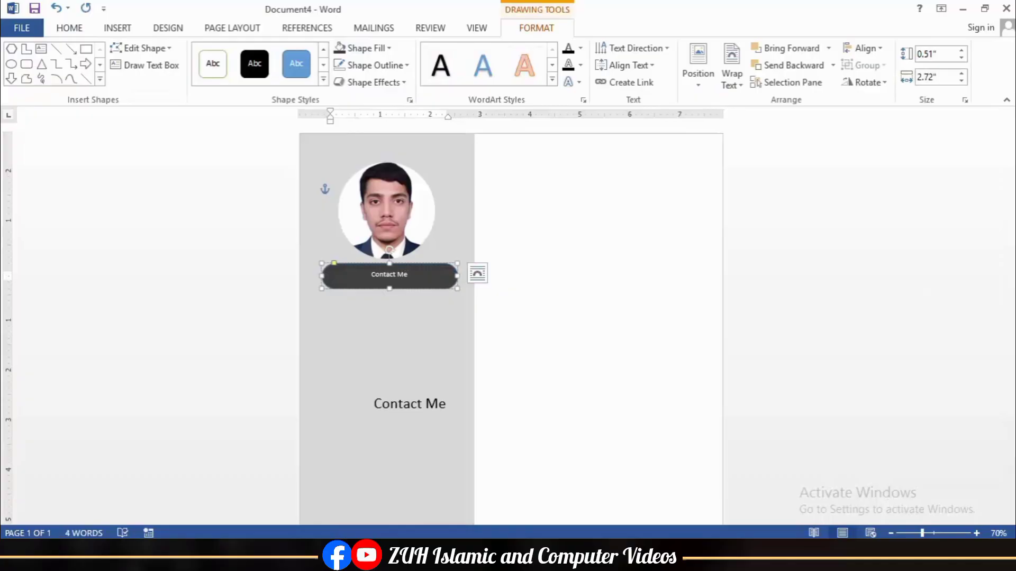
# Step: Make the Contact Me bar text 20 pt bold
pyautogui.click(327, 261)
pyautogui.click(69, 28)
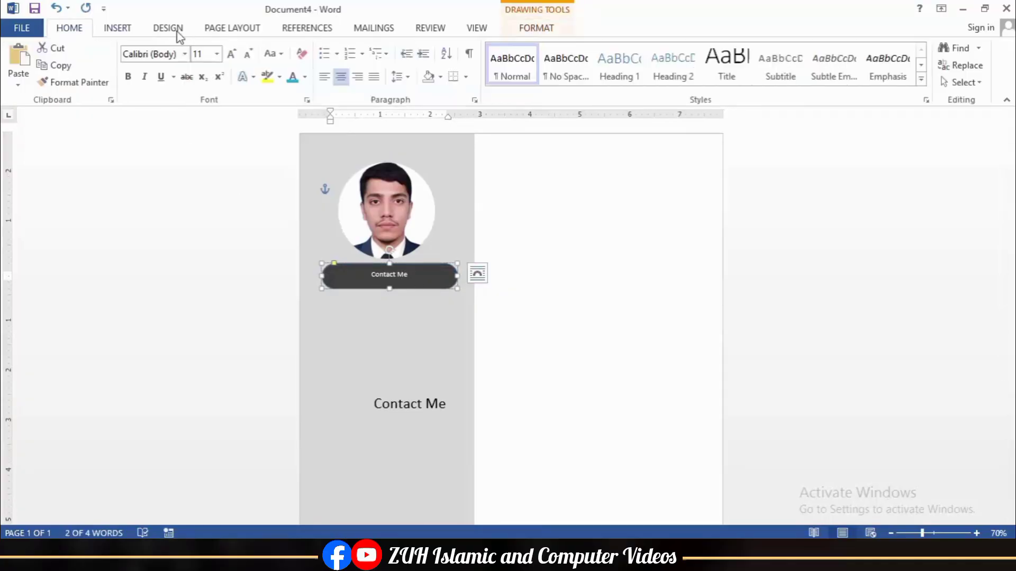
pyautogui.click(231, 55)
pyautogui.click(128, 78)
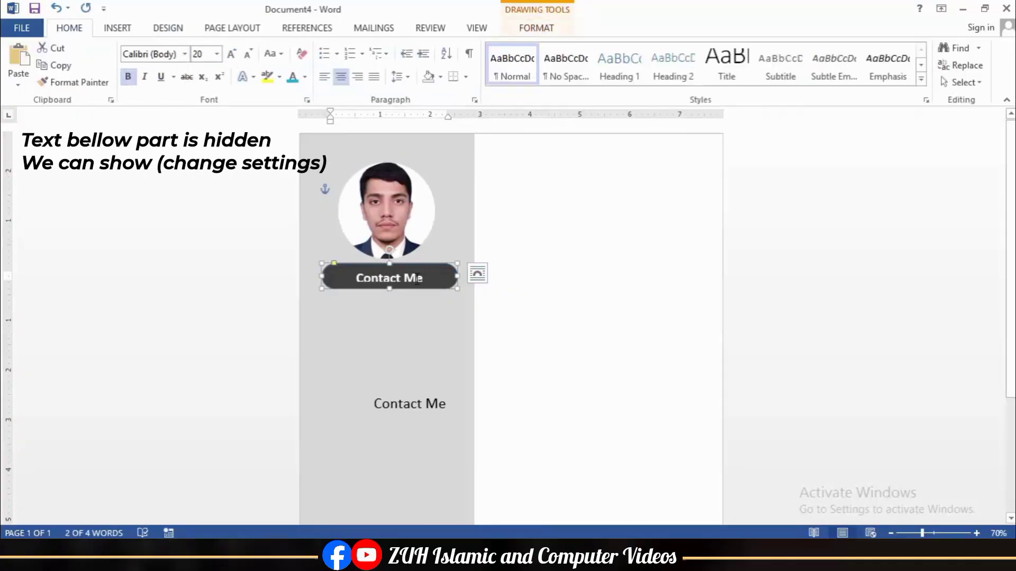
# Step: Adjust the Contact Me bar's text box margin settings in the Format Shape pane
pyautogui.click(536, 27)
pyautogui.click(584, 100)
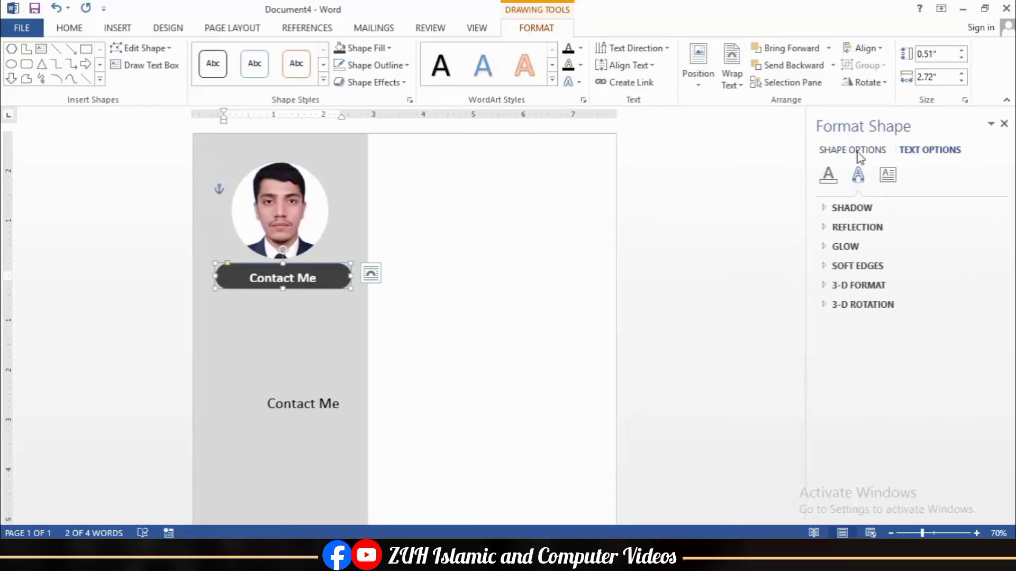
pyautogui.click(854, 151)
pyautogui.click(889, 177)
pyautogui.click(844, 209)
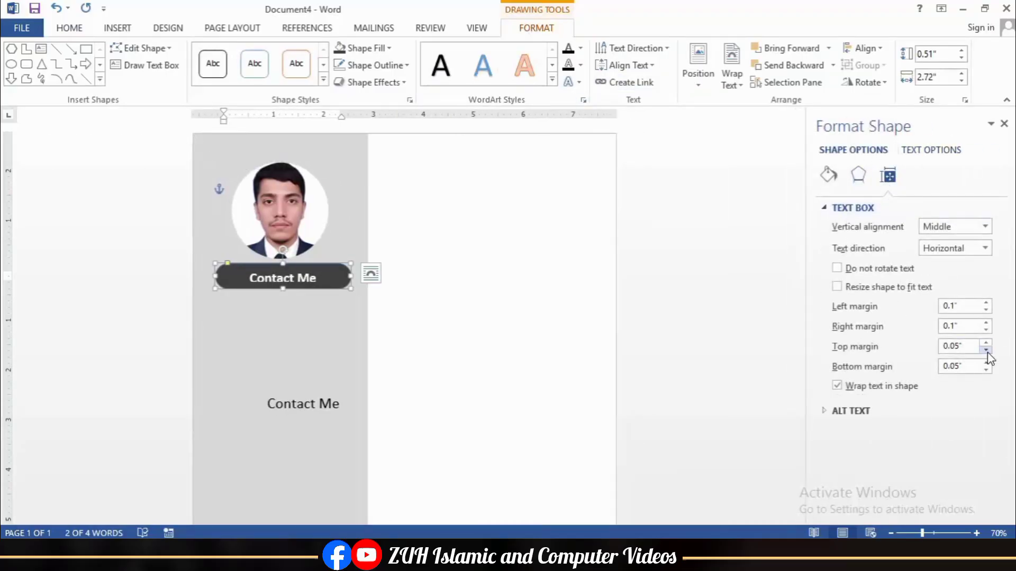
pyautogui.click(1004, 124)
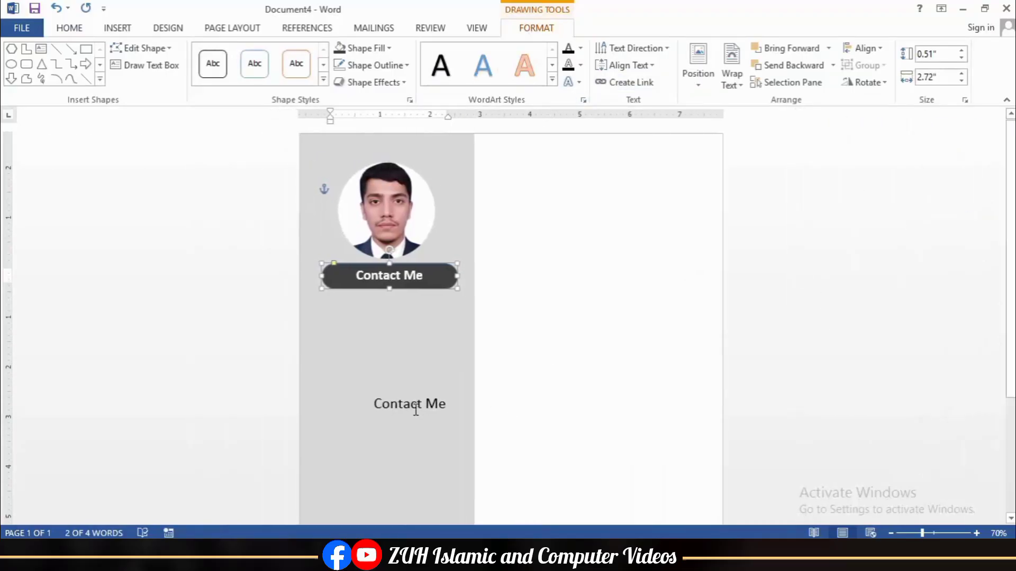
# Step: Move the contact text box up beneath the bar and delete its old Contact Me text
pyautogui.click(414, 404)
pyautogui.moveTo(397, 390); pyautogui.dragTo(368, 305)
pyautogui.tripleClick(366, 321)
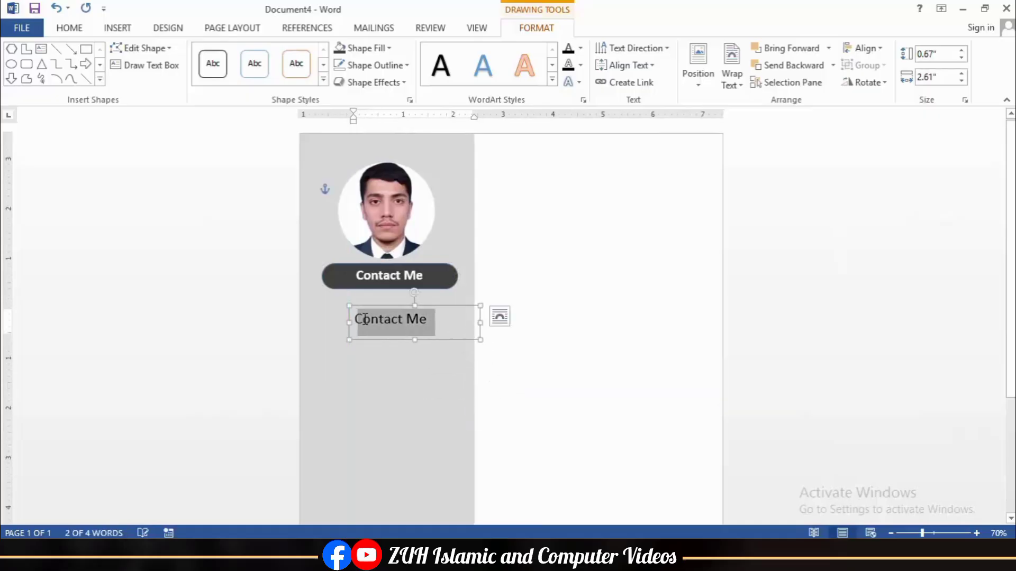
pyautogui.press('Delete')
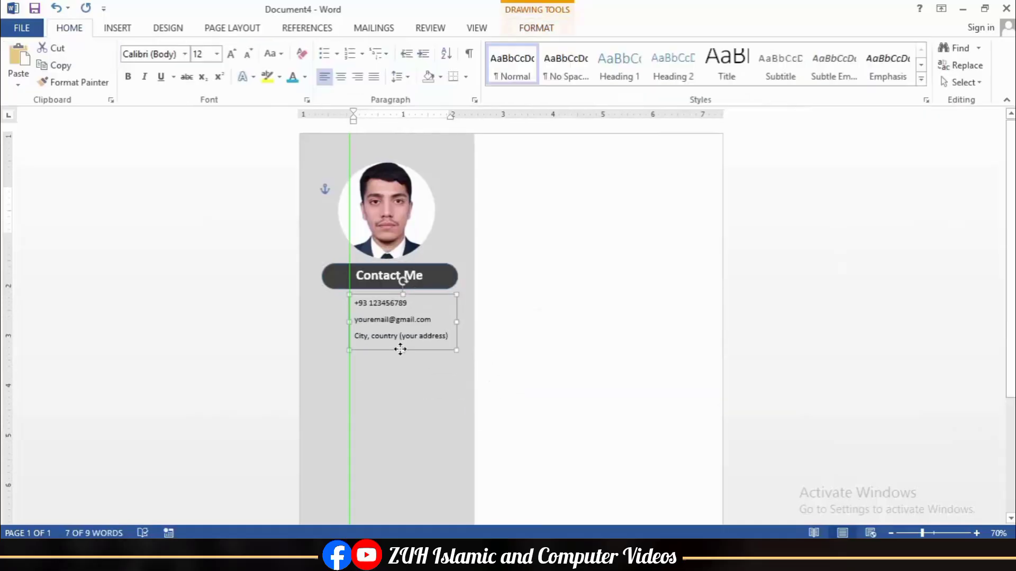
pyautogui.click(400, 349)
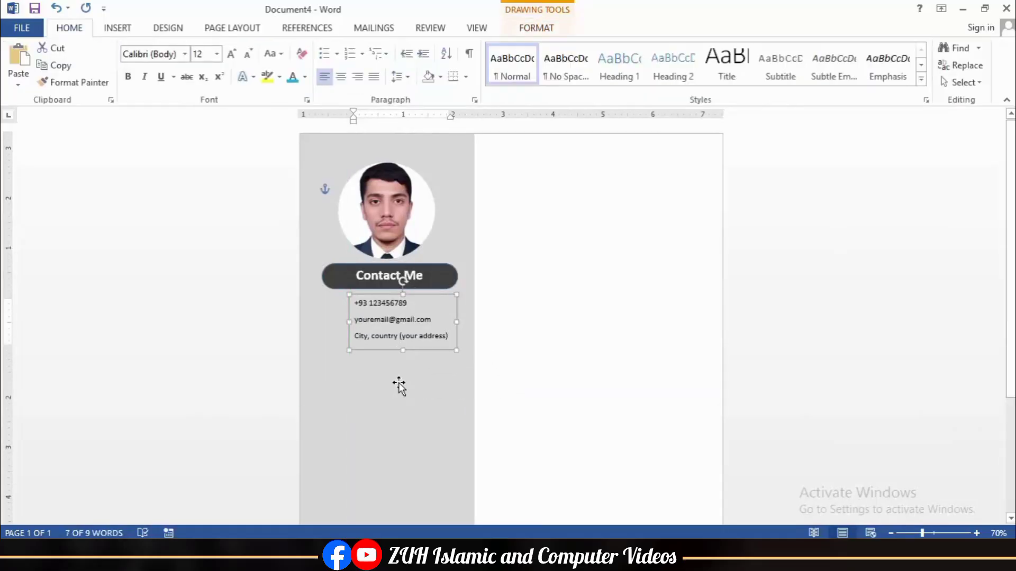
# Step: Duplicate the Contact Me bar lower down and select both bars
pyautogui.scroll(-1, 400, 386)
pyautogui.click(374, 218)
pyautogui.moveTo(374, 218); pyautogui.dragTo(371, 323)
pyautogui.keyDown('shift'); pyautogui.click(405, 235); pyautogui.keyUp('shift')
# Step: Align the two dark bars along their left edges
pyautogui.click(553, 33)
pyautogui.click(868, 46)
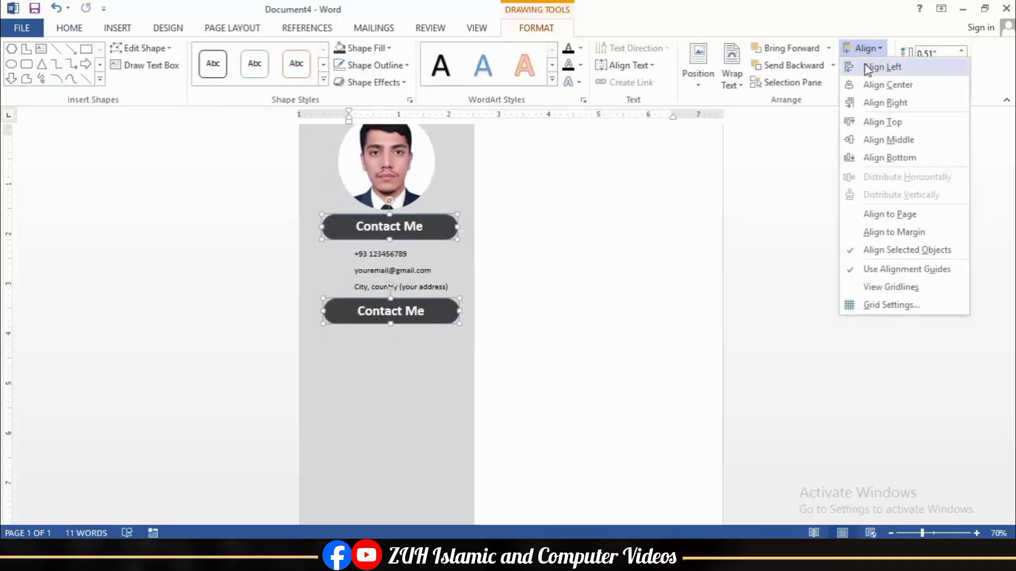
pyautogui.click(878, 69)
pyautogui.scroll(-1, 453, 354)
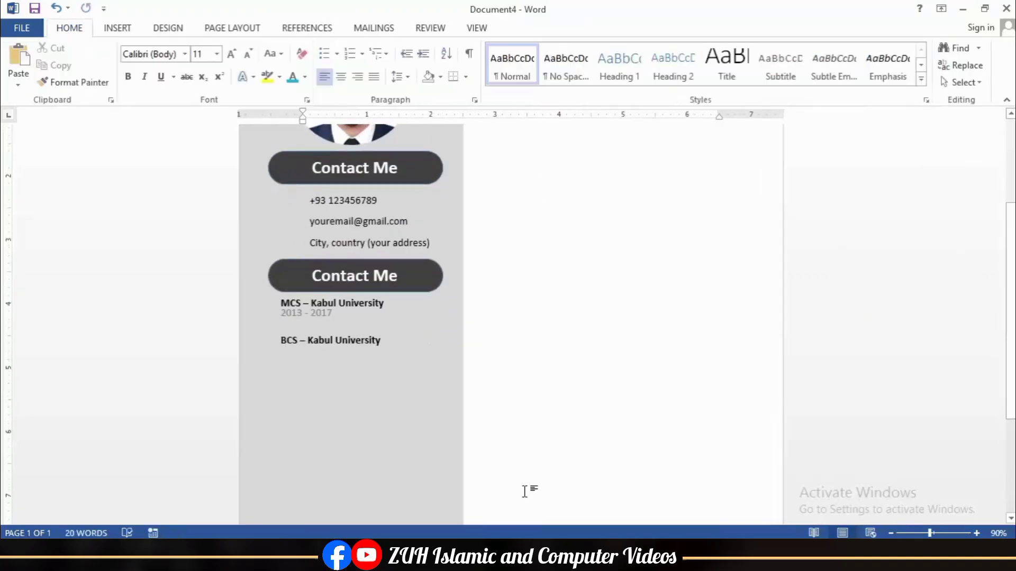
# Step: Format the education entries as No Spacing, bold, 12 pt, and widen their text box
pyautogui.click(358, 303)
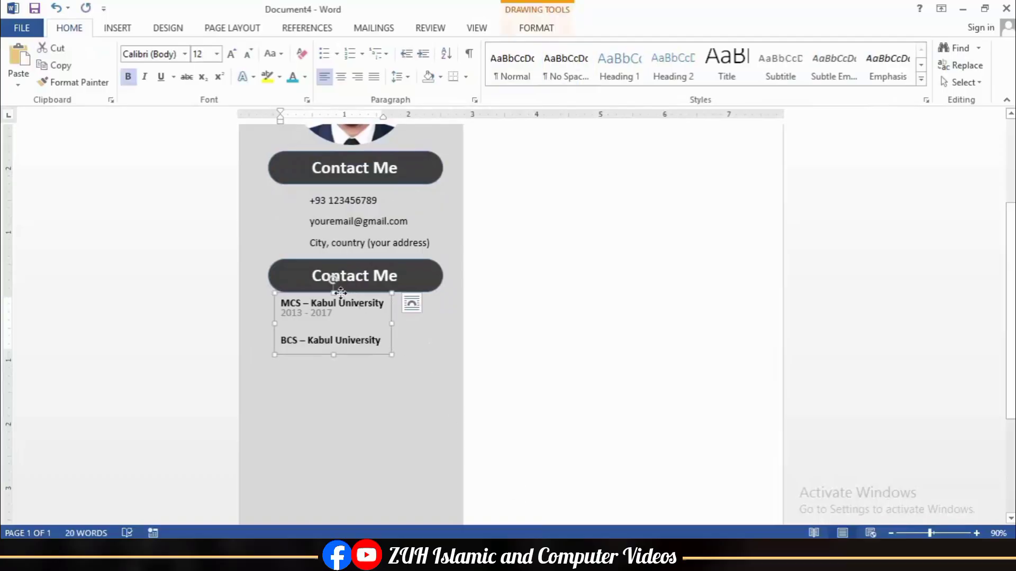
pyautogui.click(334, 289)
pyautogui.click(558, 77)
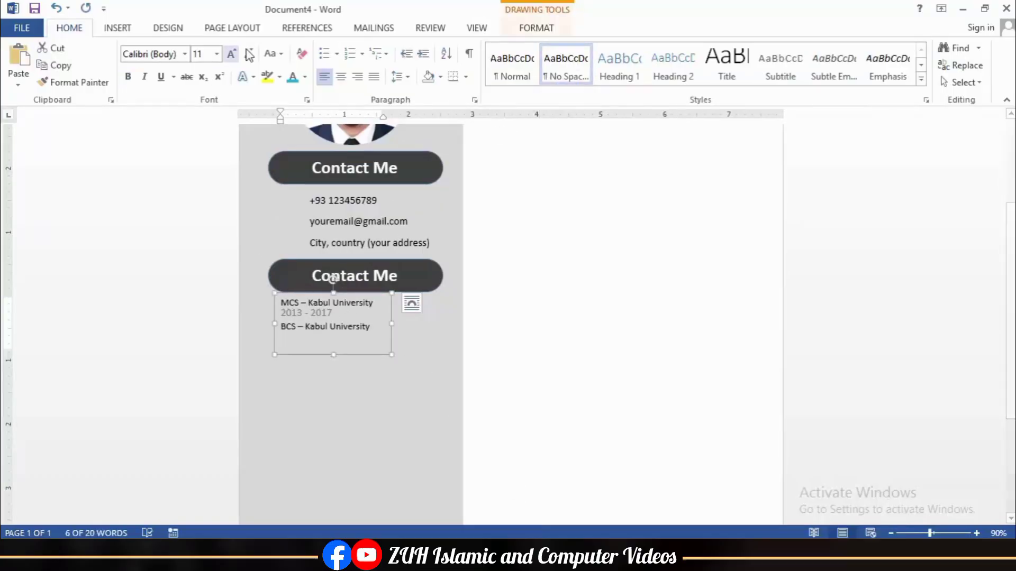
pyautogui.click(128, 78)
pyautogui.click(231, 55)
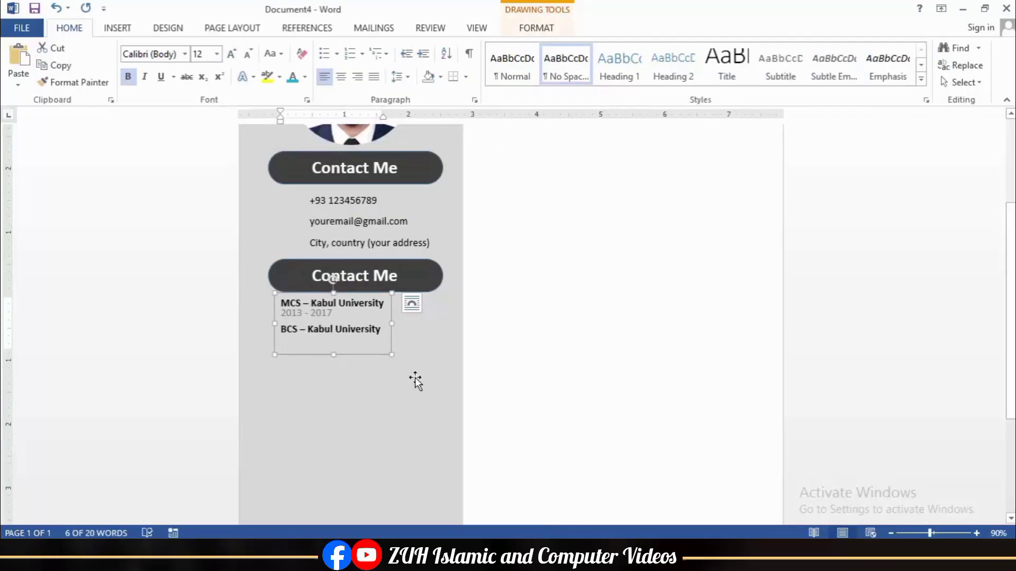
pyautogui.moveTo(392, 352); pyautogui.dragTo(415, 351)
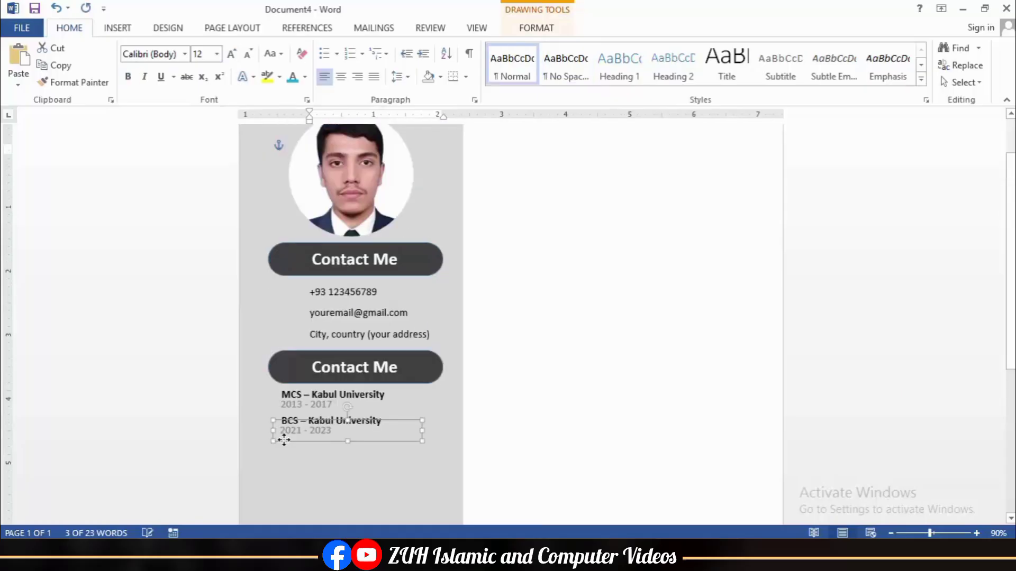
pyautogui.click(646, 326)
# Step: Rename the second bar Education and copy it below the BCS entry
pyautogui.scroll(-3, 512, 321)
pyautogui.click(398, 286)
pyautogui.moveTo(311, 274); pyautogui.dragTo(404, 280)
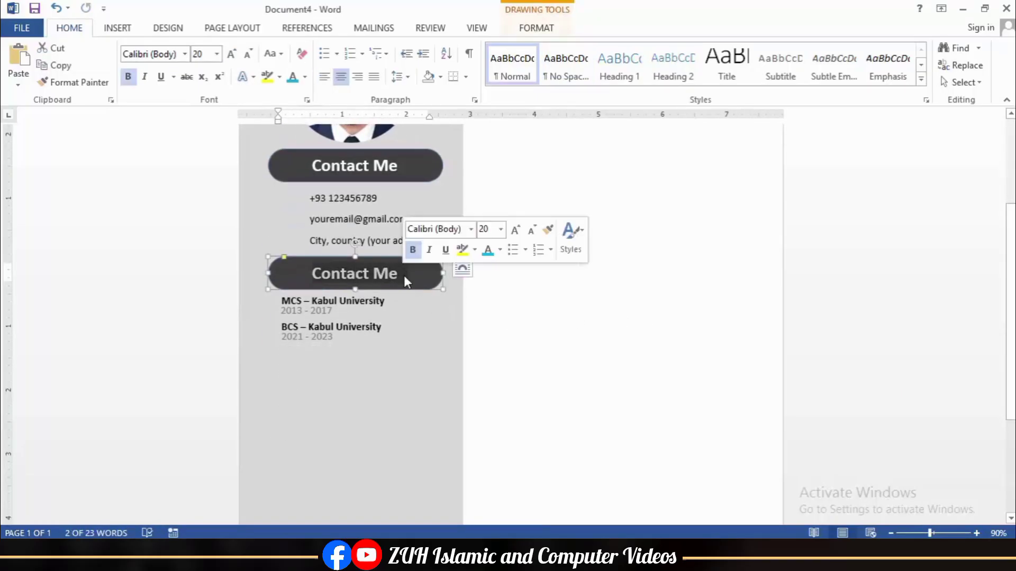
pyautogui.write('Education')
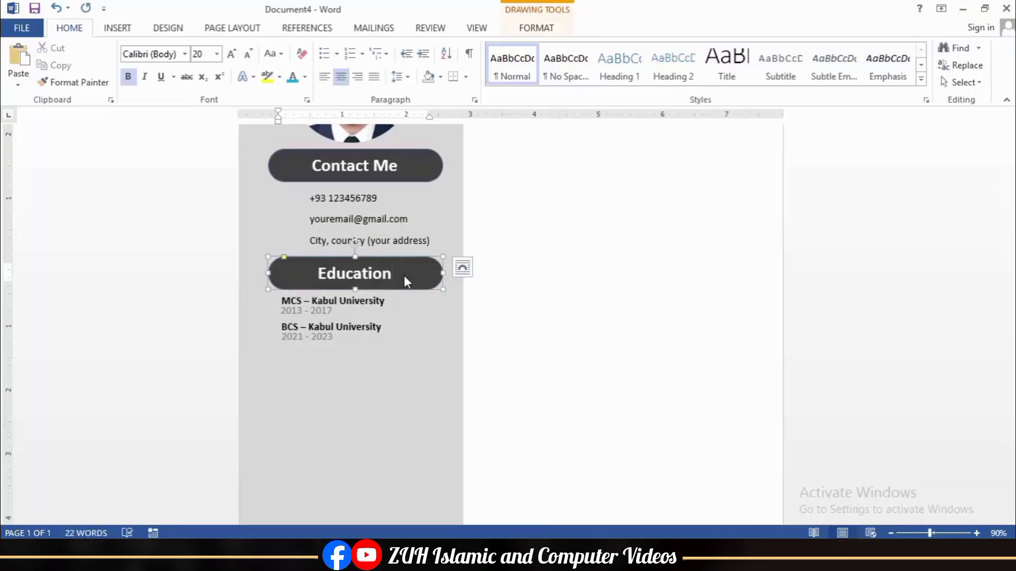
pyautogui.moveTo(407, 290); pyautogui.dragTo(406, 382)
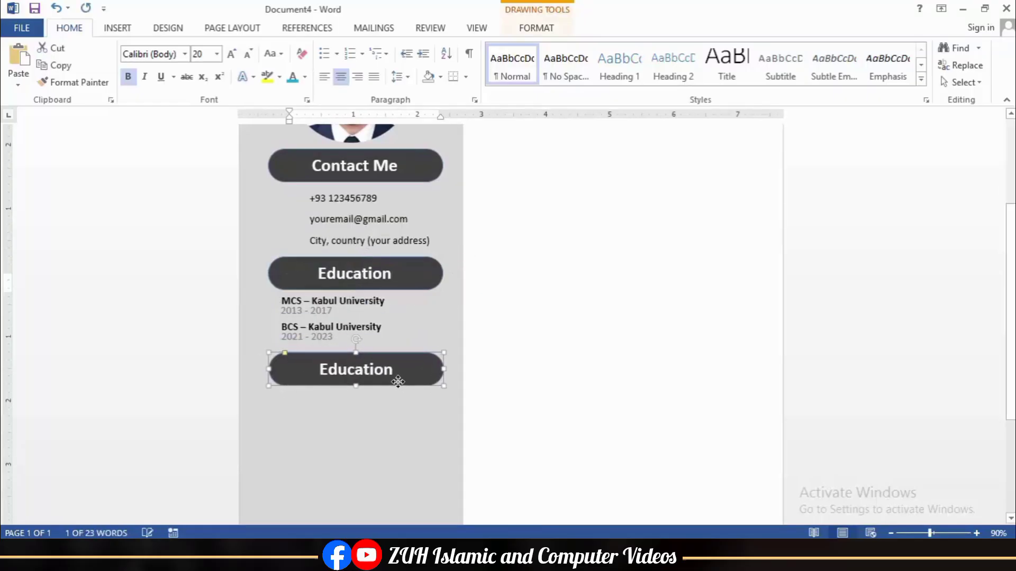
pyautogui.doubleClick(352, 367)
# Step: Label the new bar Languages and give the language list check-mark bullets
pyautogui.write('Languages')
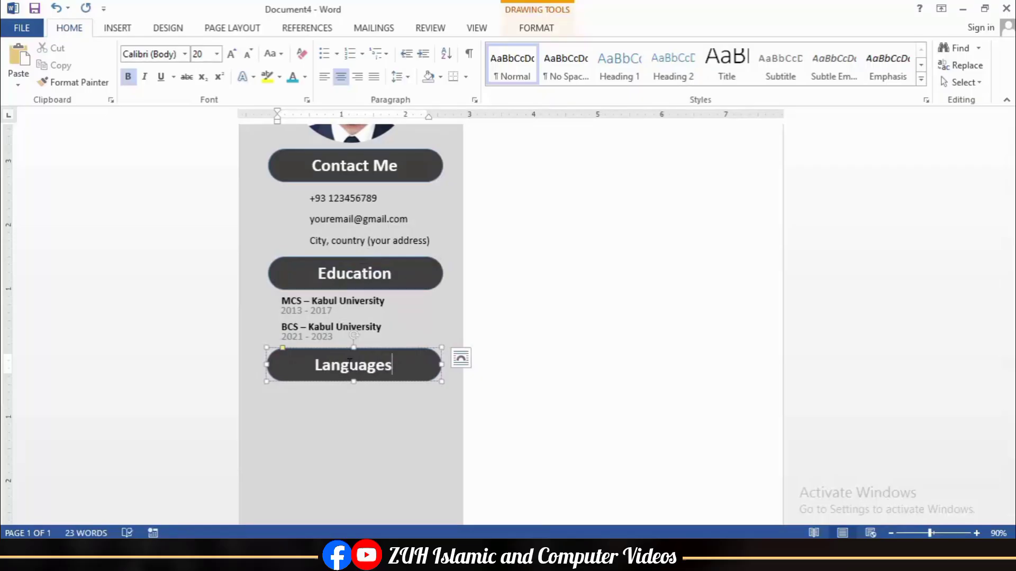
pyautogui.click(367, 419)
pyautogui.scroll(-3, 367, 419)
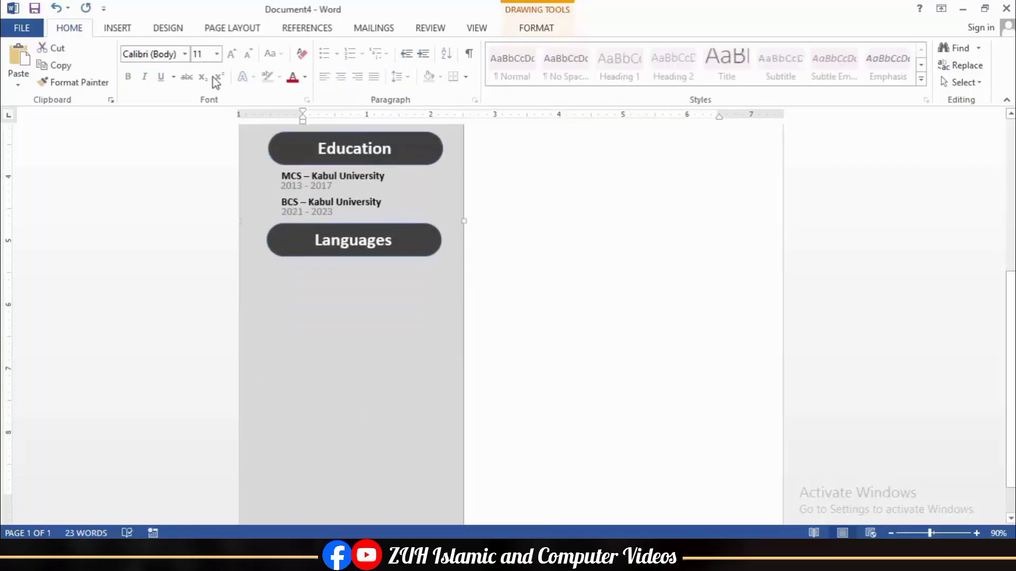
pyautogui.click(336, 54)
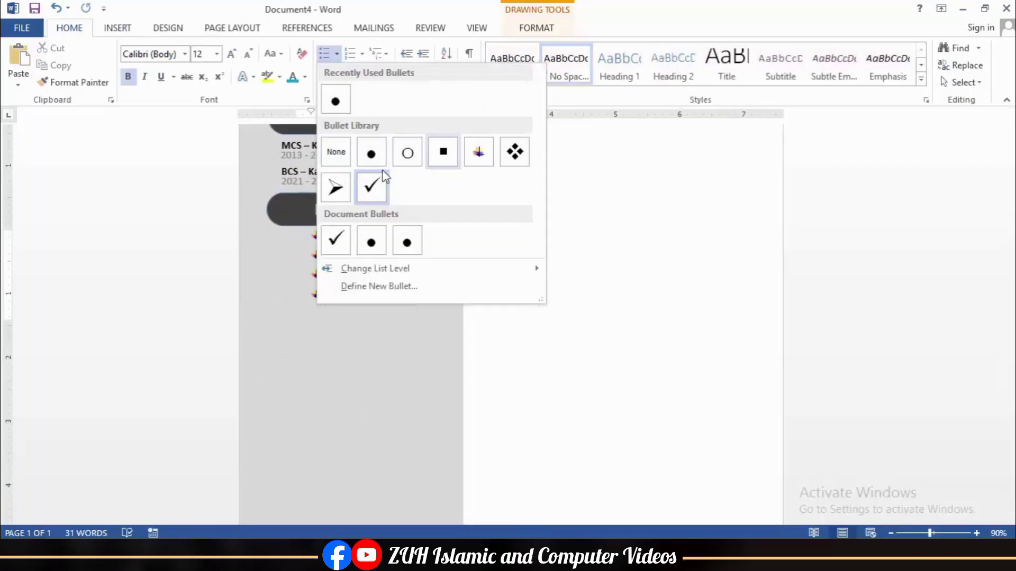
pyautogui.click(381, 175)
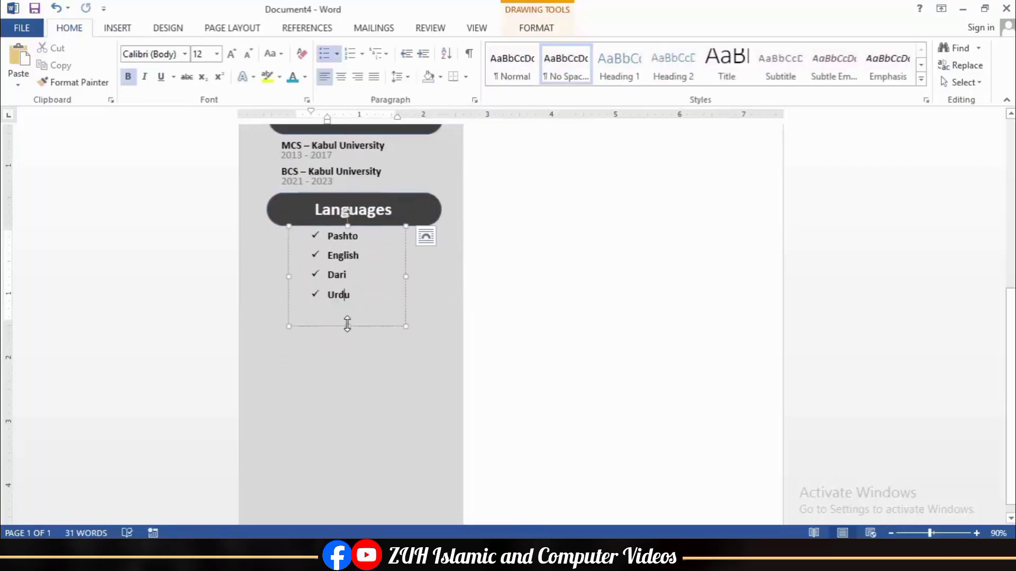
# Step: Copy the Languages bar lower and left-align the Contact Me, Education and Languages bars
pyautogui.click(406, 222)
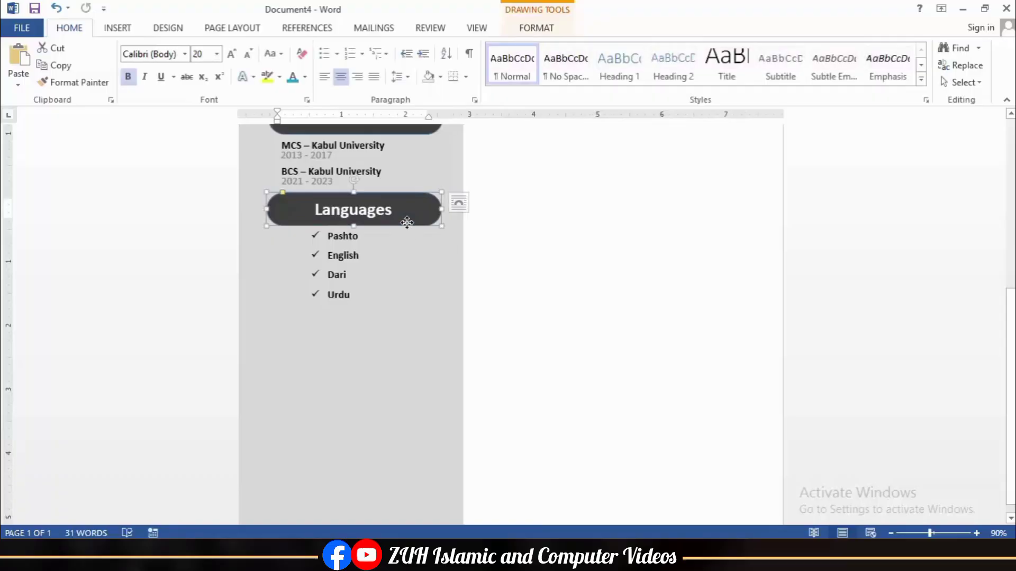
pyautogui.moveTo(407, 223); pyautogui.dragTo(399, 350)
pyautogui.scroll(3, 361, 259)
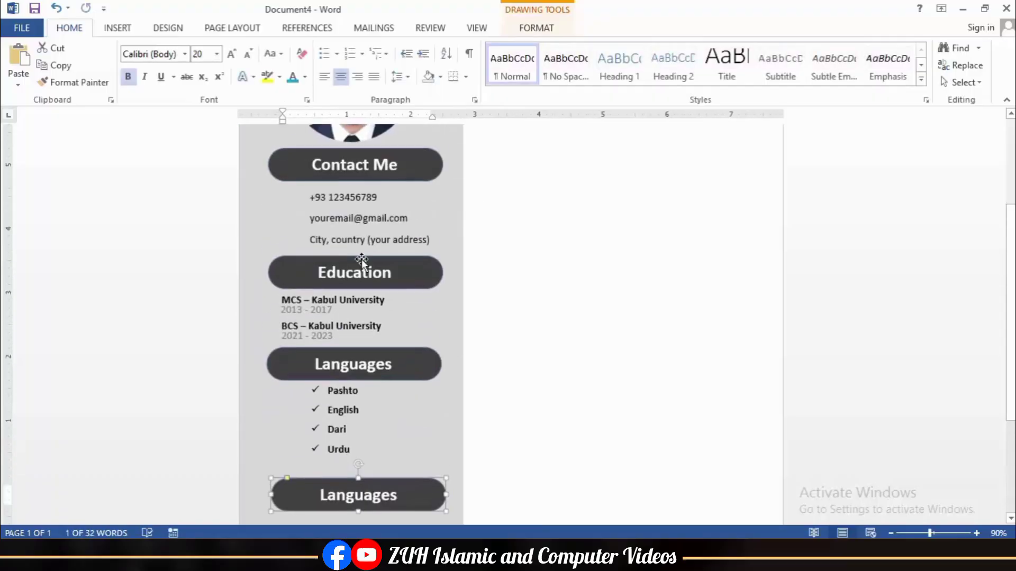
pyautogui.click(347, 179)
pyautogui.keyDown('shift'); pyautogui.click(363, 288); pyautogui.keyUp('shift')
pyautogui.keyDown('shift'); pyautogui.click(378, 375); pyautogui.keyUp('shift')
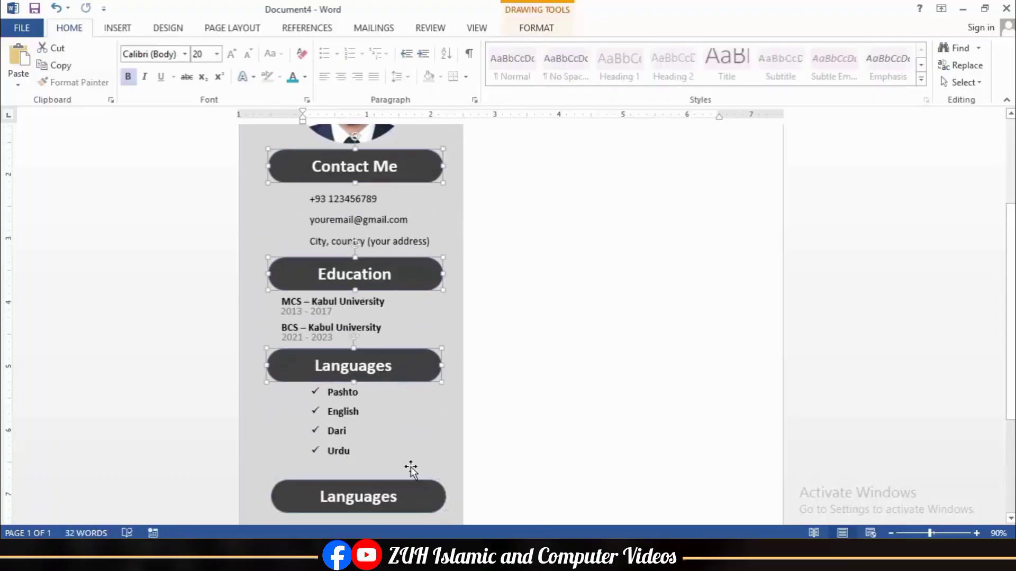
pyautogui.click(536, 28)
pyautogui.click(863, 47)
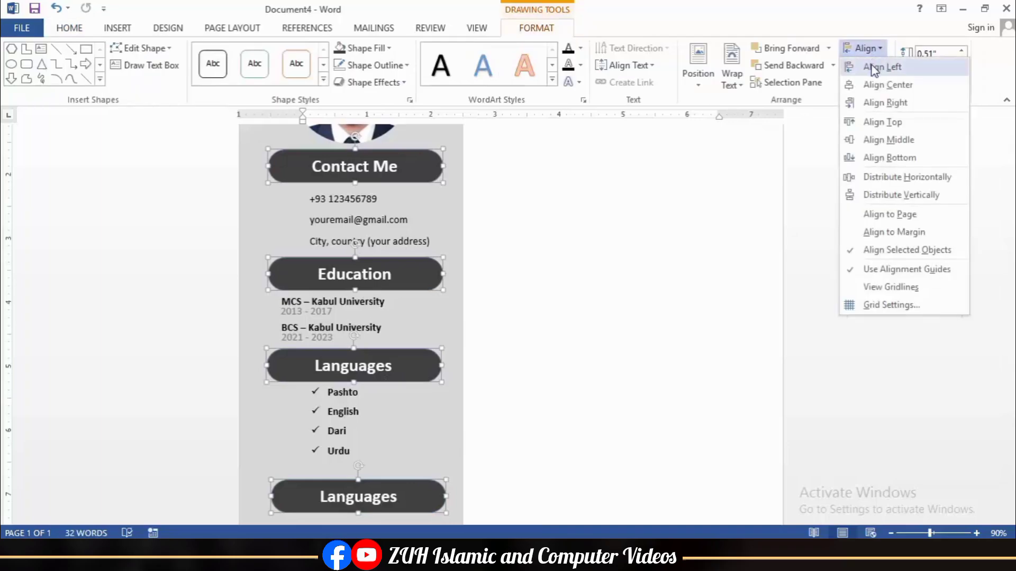
pyautogui.click(878, 68)
pyautogui.click(408, 486)
# Step: Nudge the lower Languages banner up toward the list and select its text
pyautogui.scroll(2, 462, 476)
pyautogui.scroll(-2, 462, 476)
pyautogui.click(343, 411)
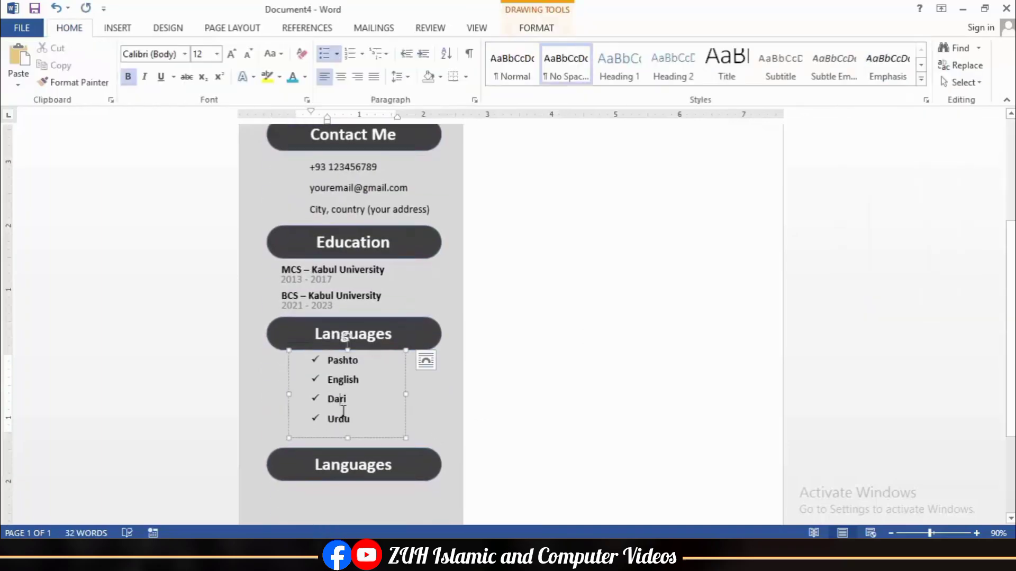
pyautogui.click(418, 437)
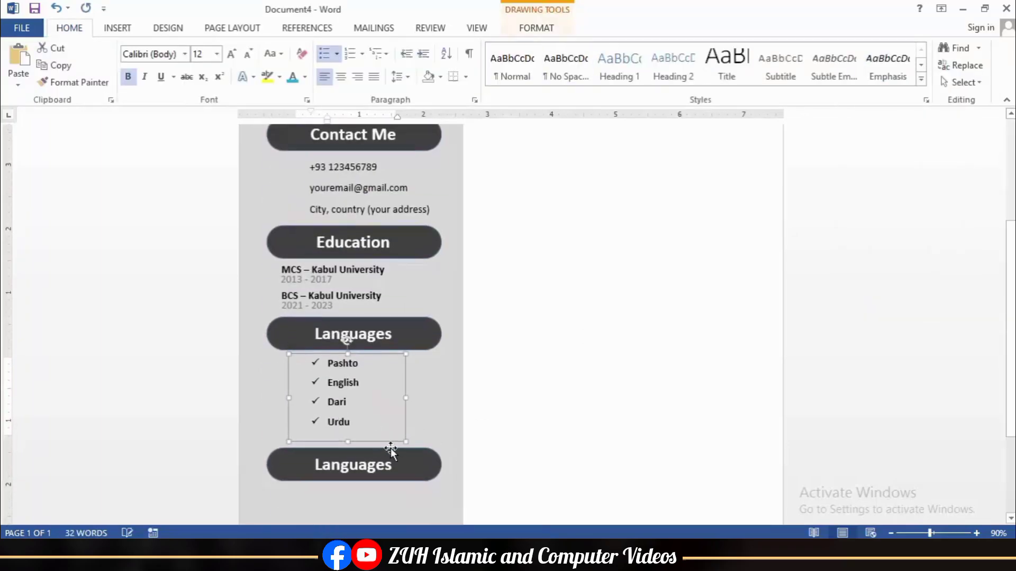
pyautogui.click(408, 451)
pyautogui.press('Up')
pyautogui.press('Up')
pyautogui.press('Up')
pyautogui.scroll(-3, 416, 445)
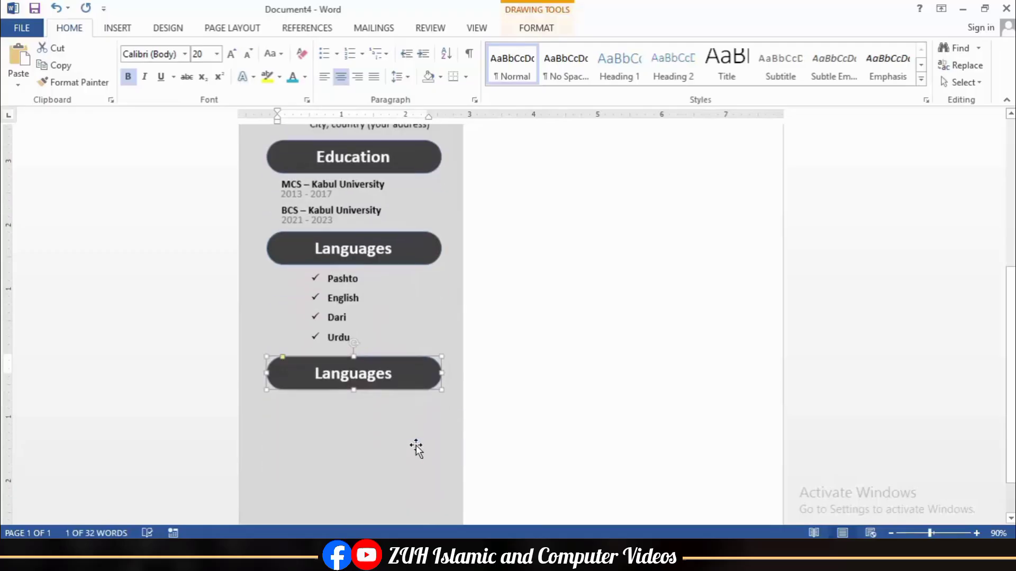
pyautogui.doubleClick(335, 321)
# Step: Rename the banner Skills and give the skills list round bullets
pyautogui.write('Skills')
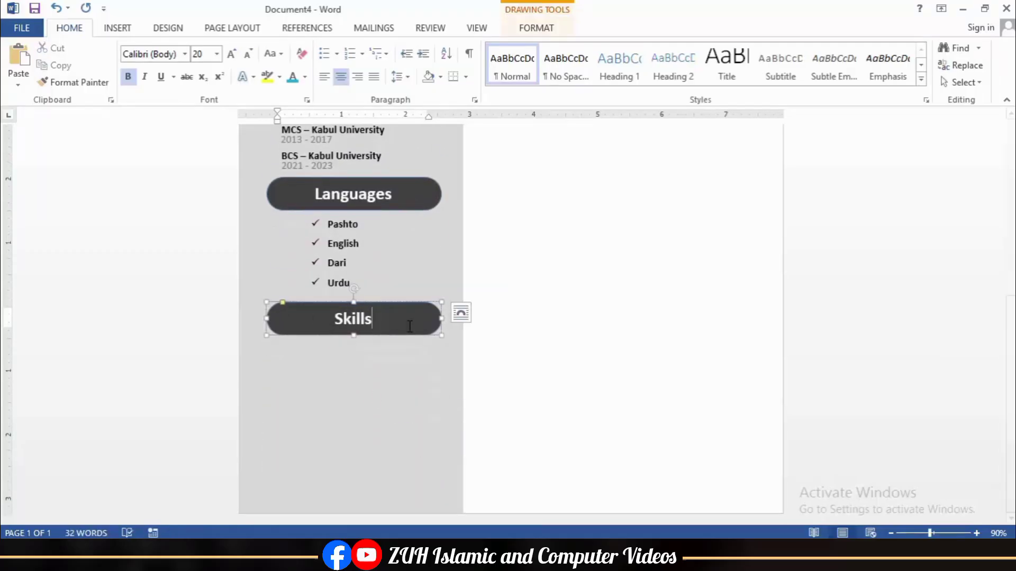
pyautogui.scroll(5, 476, 325)
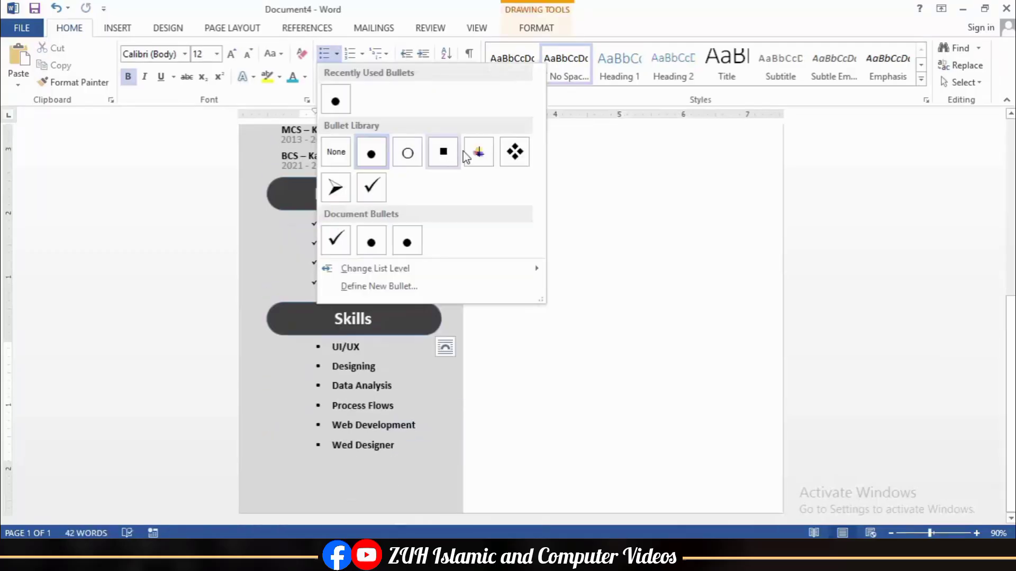
pyautogui.click(370, 153)
# Step: Shrink the phone icon beside the phone number to icon size
pyautogui.scroll(6, 359, 253)
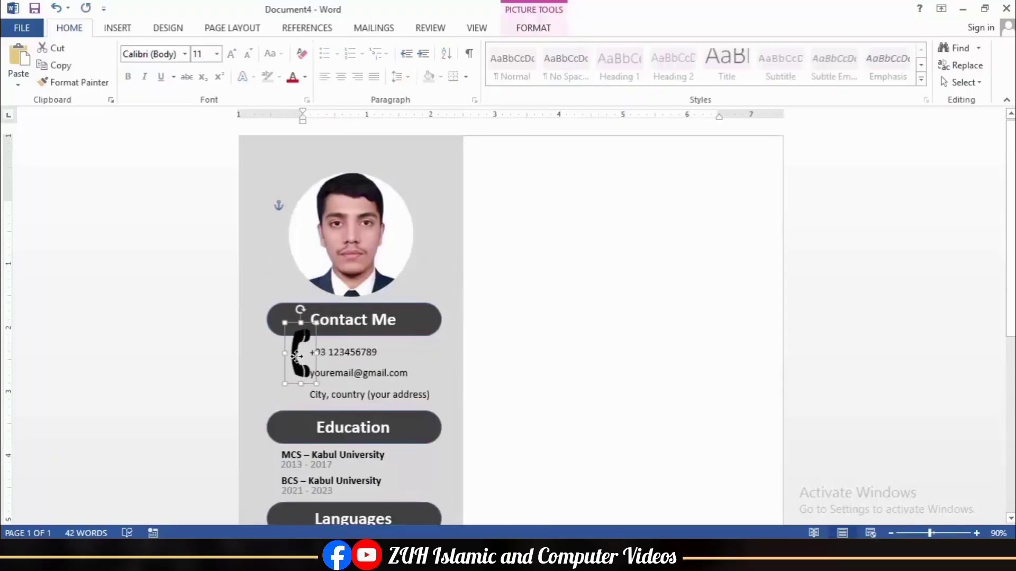
pyautogui.moveTo(301, 349); pyautogui.dragTo(290, 347)
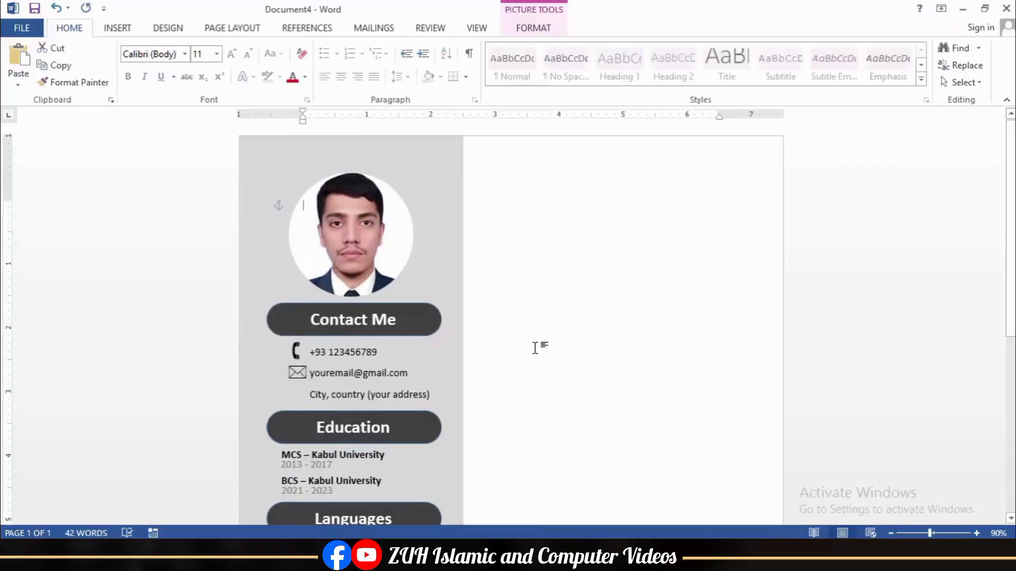
pyautogui.click(535, 348)
pyautogui.scroll(-2, 535, 348)
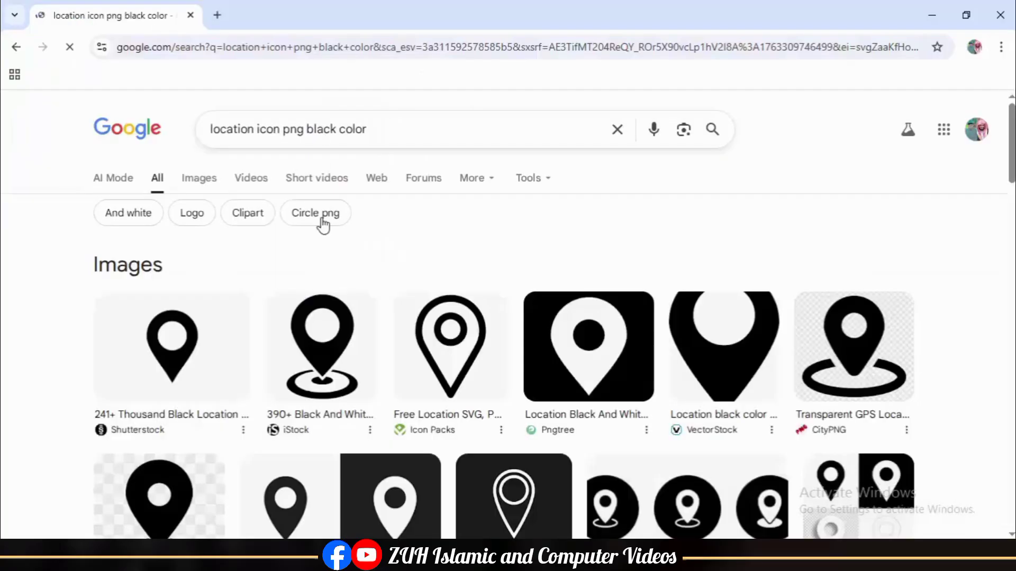
# Step: Open the Pngtree location-pin preview and save it to the Desktop under its suggested name
pyautogui.scroll(-1, 405, 373)
pyautogui.scroll(-3, 405, 373)
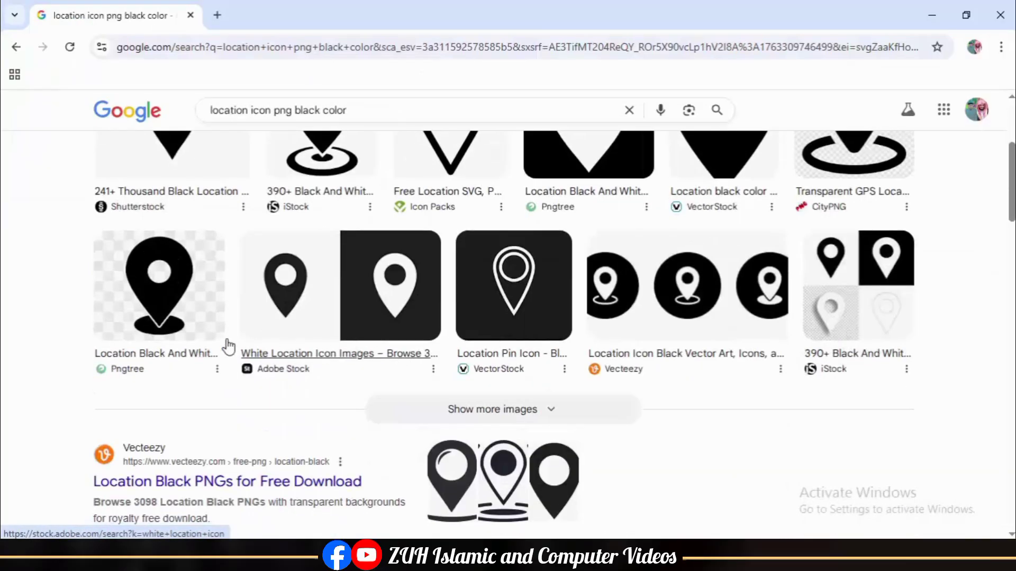
pyautogui.click(177, 310)
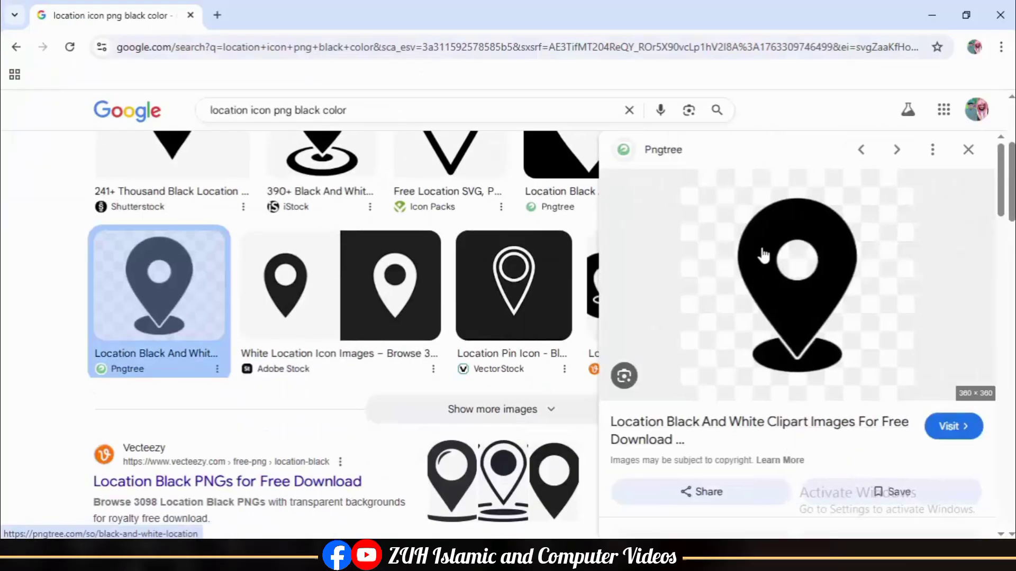
pyautogui.rightClick(776, 246)
pyautogui.click(639, 363)
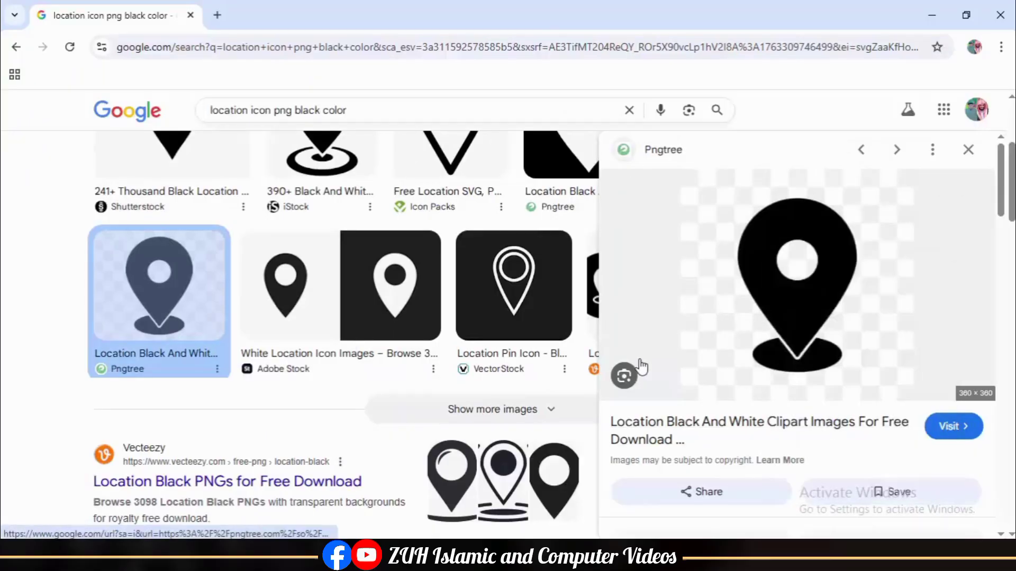
pyautogui.click(353, 336)
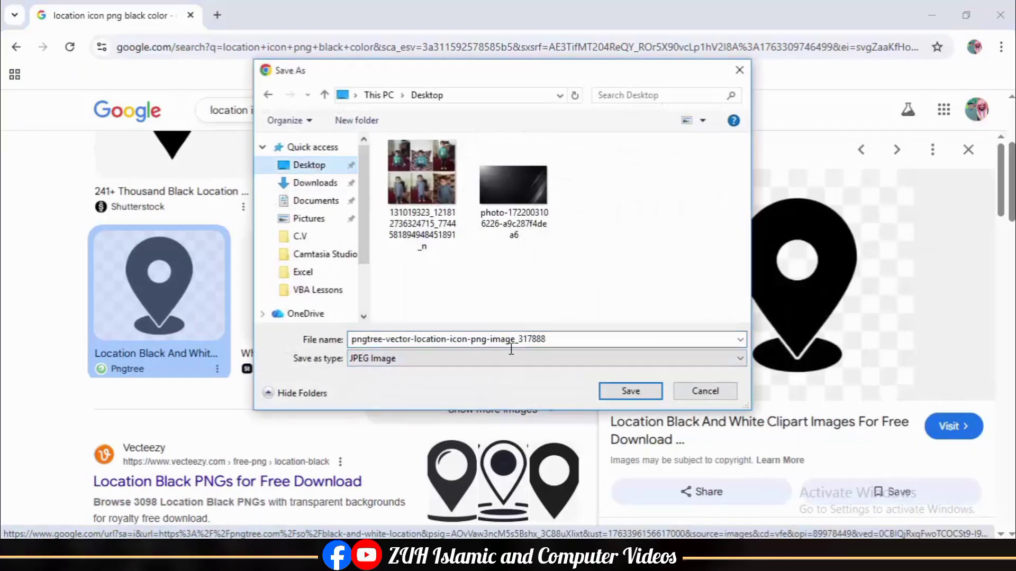
pyautogui.click(627, 391)
# Step: Insert the saved pin picture and remove its background, marking the shadow base to keep
pyautogui.click(931, 14)
pyautogui.click(136, 69)
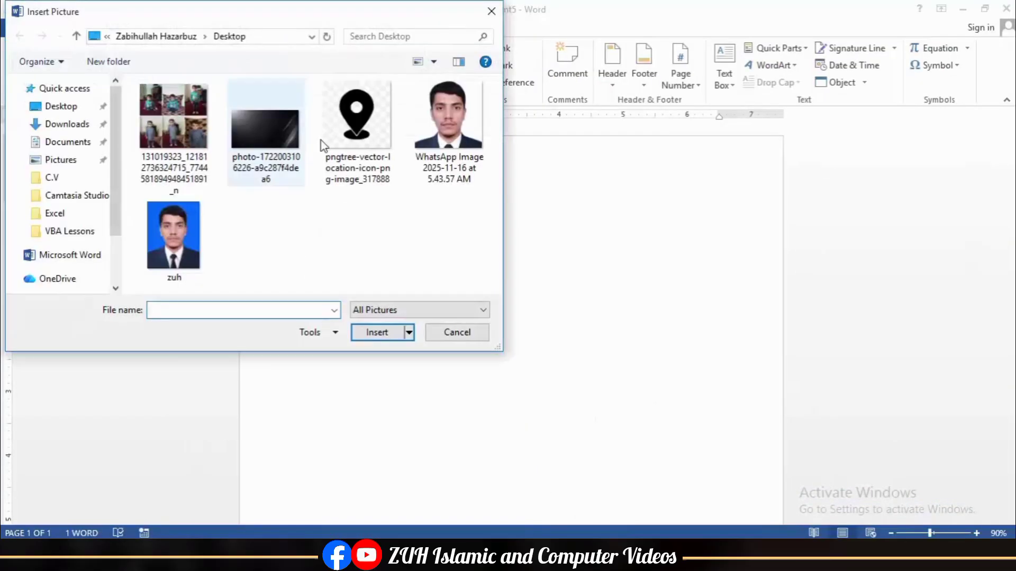
pyautogui.doubleClick(352, 118)
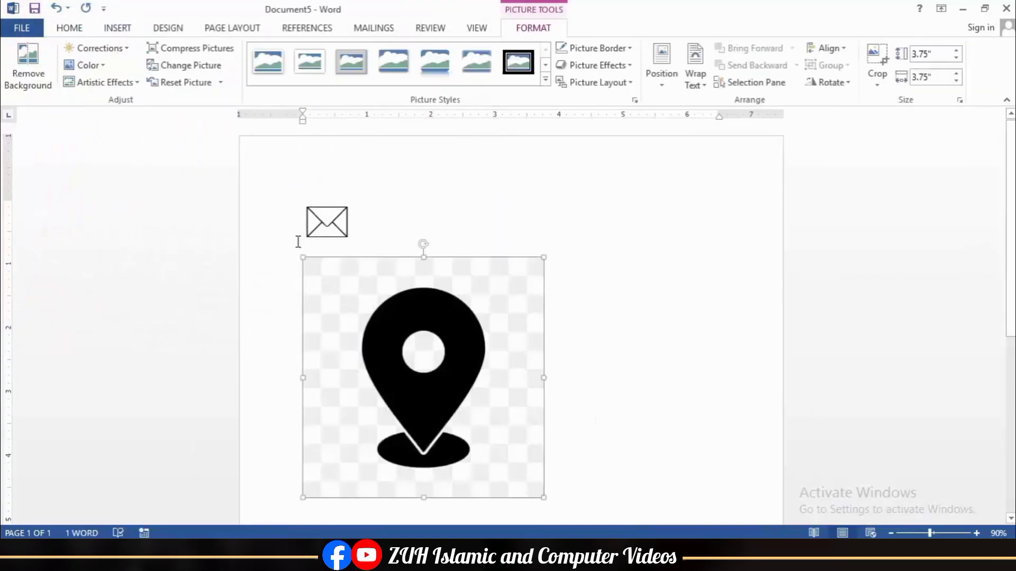
pyautogui.click(37, 85)
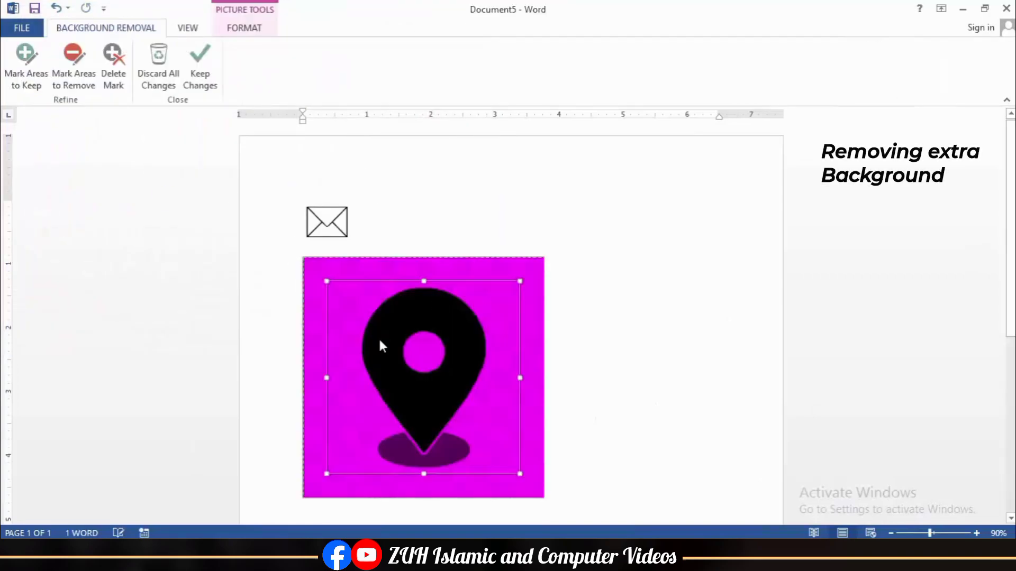
pyautogui.click(38, 82)
pyautogui.moveTo(405, 451)
pyautogui.mouseDown()
pyautogui.moveTo(455, 456)
pyautogui.moveTo(344, 302)
pyautogui.moveTo(352, 299)
pyautogui.mouseUp()
pyautogui.click(200, 80)
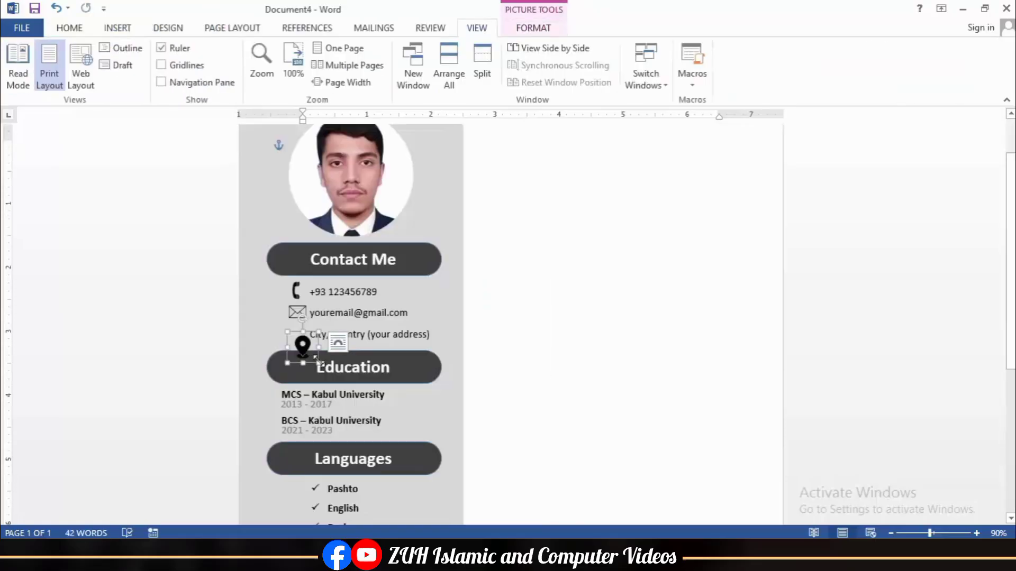
# Step: Shrink the pin to 0.48" and place it beside the address line
pyautogui.moveTo(319, 360); pyautogui.dragTo(314, 355)
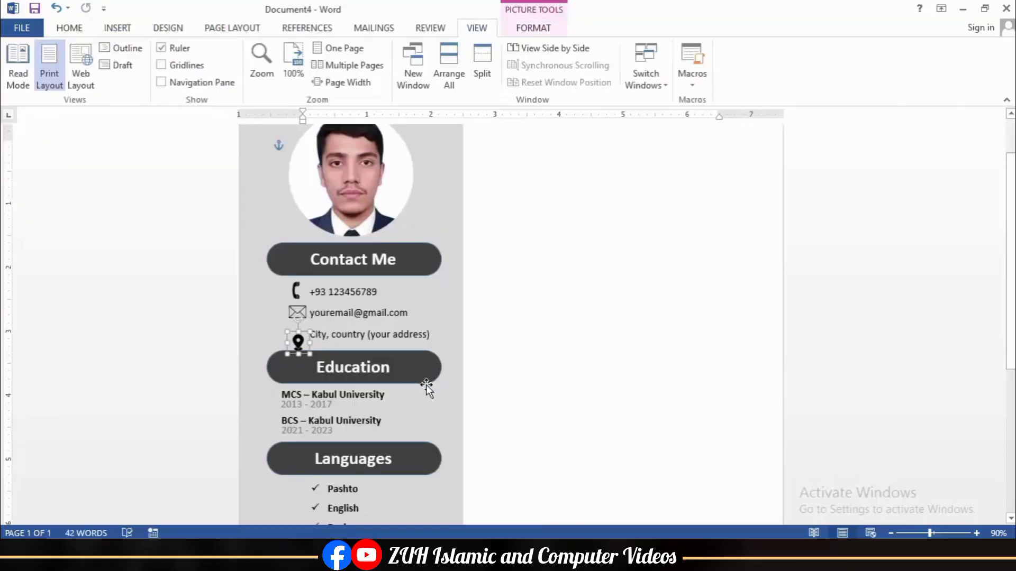
pyautogui.click(509, 370)
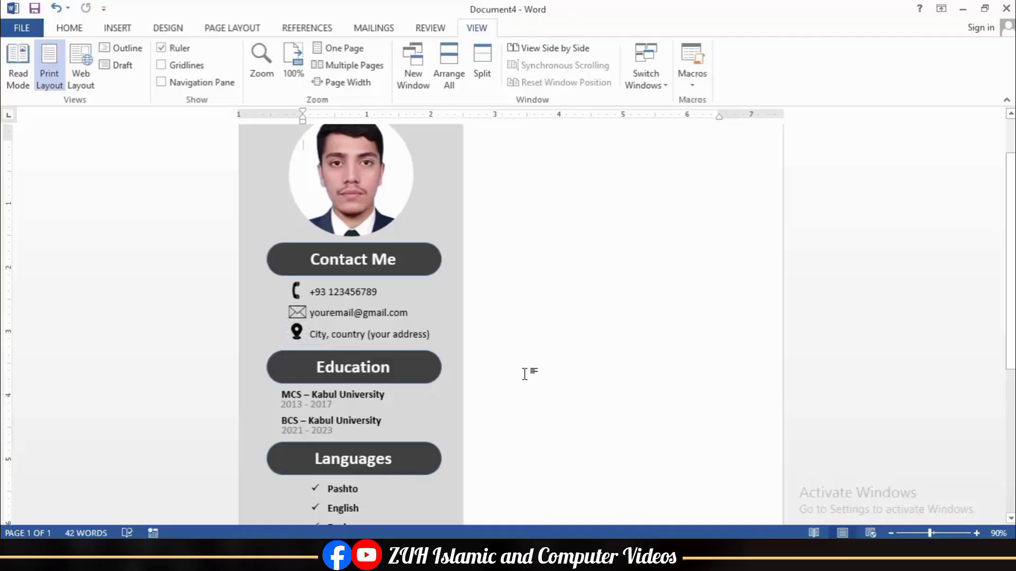
pyautogui.click(299, 298)
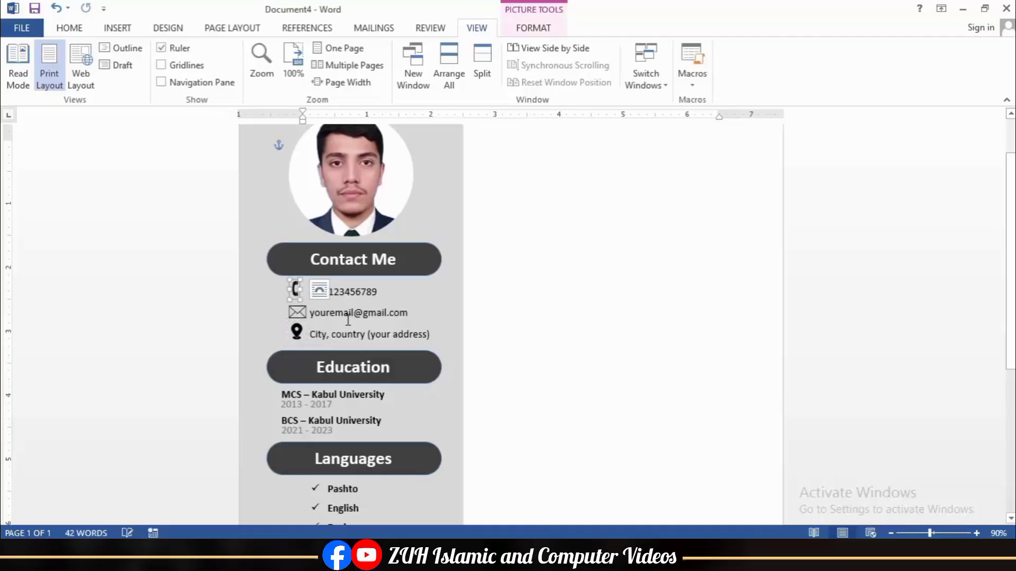
pyautogui.click(581, 347)
pyautogui.keyDown('ctrl'); pyautogui.scroll(-1, 621, 363); pyautogui.keyUp('ctrl')
pyautogui.scroll(2, 621, 363)
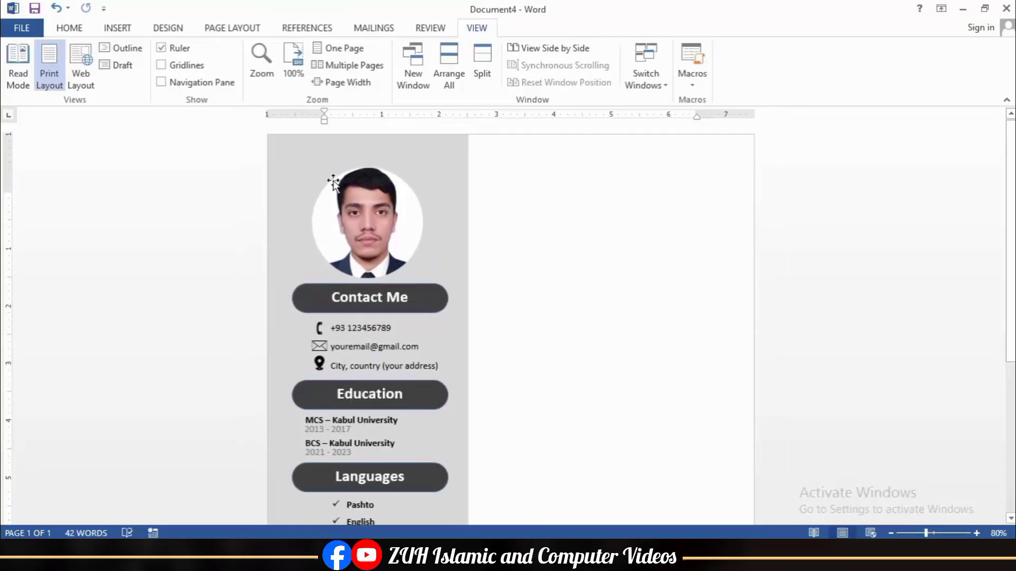
# Step: Move the name to the right column's top, make it black, bold and larger, and widen its box
pyautogui.click(117, 29)
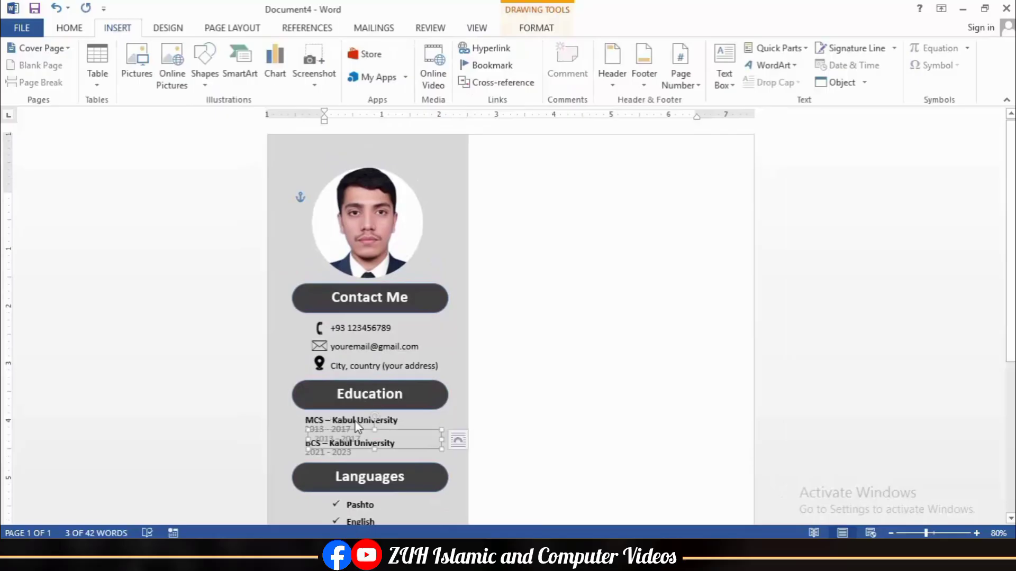
pyautogui.moveTo(338, 421)
pyautogui.mouseDown()
pyautogui.moveTo(508, 333)
pyautogui.moveTo(563, 170)
pyautogui.mouseUp()
pyautogui.click(69, 27)
pyautogui.click(306, 76)
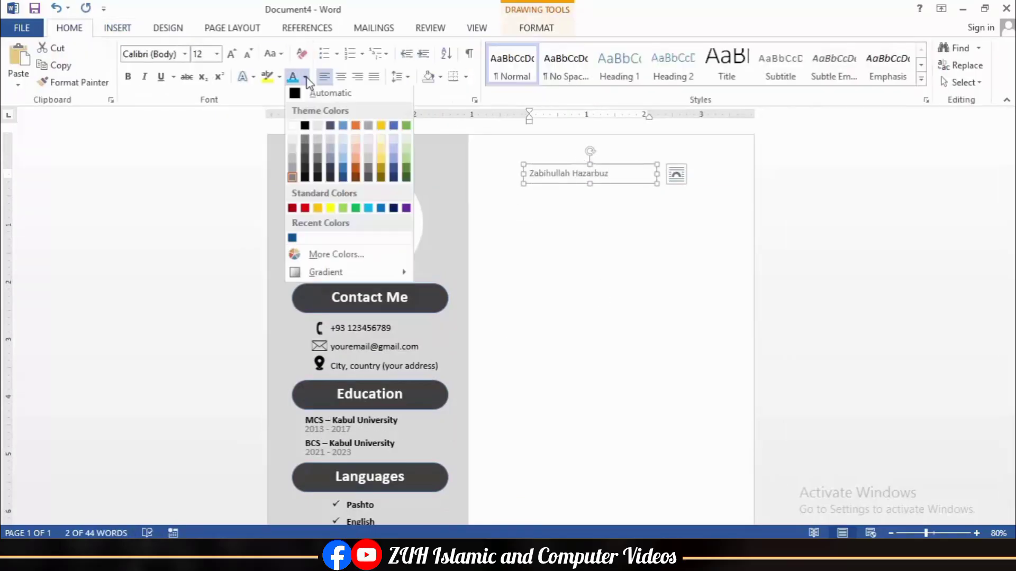
pyautogui.click(311, 103)
pyautogui.click(127, 77)
pyautogui.click(231, 54)
# Step: Enlarge the Full-Stack Developer subtitle, set the name to 20 pt, and resize the Summary heading
pyautogui.click(231, 53)
pyautogui.click(231, 53)
pyautogui.moveTo(656, 184); pyautogui.dragTo(728, 204)
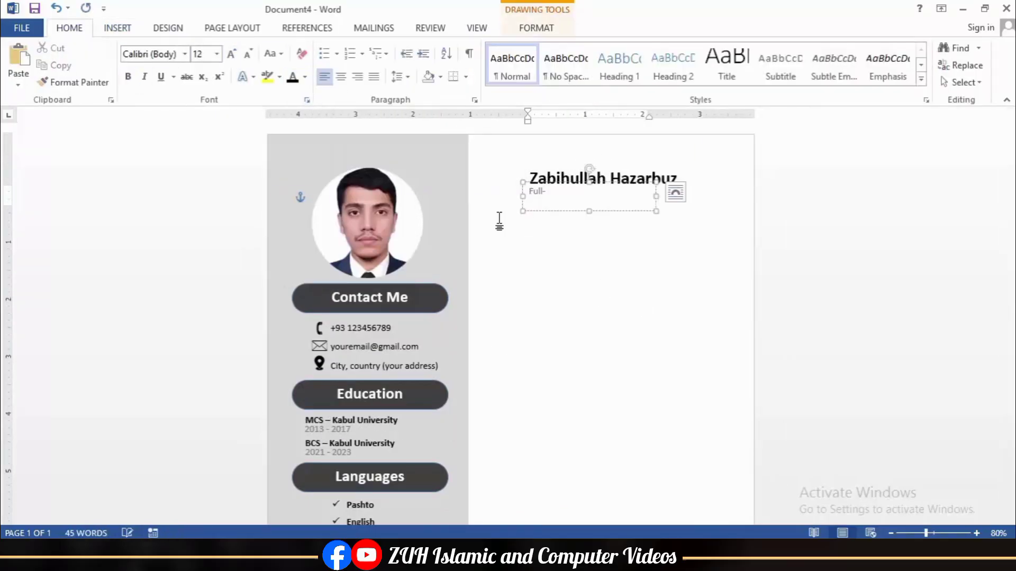
pyautogui.click(605, 210)
pyautogui.click(231, 53)
pyautogui.click(231, 53)
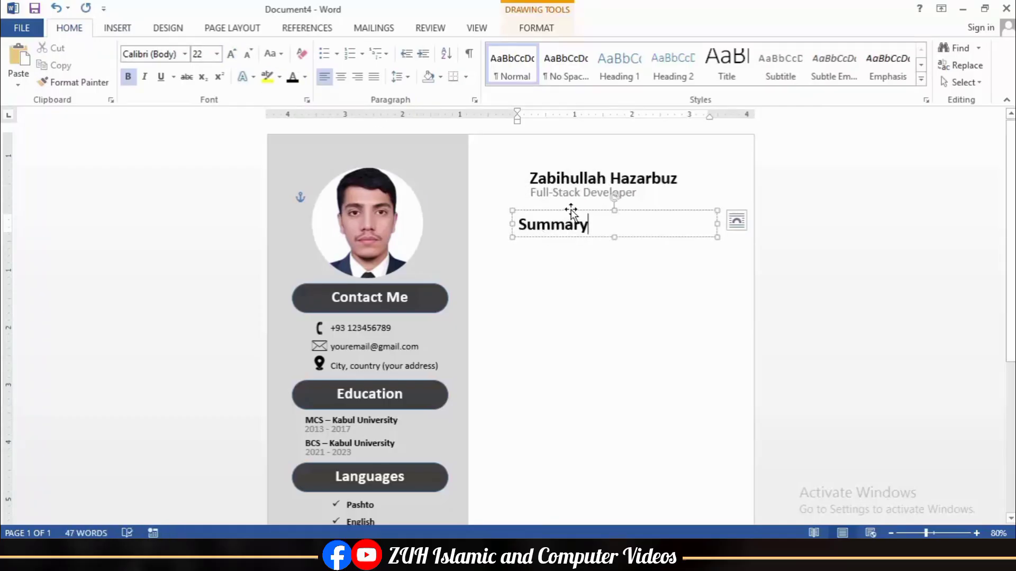
pyautogui.click(570, 212)
pyautogui.click(247, 54)
pyautogui.click(247, 53)
pyautogui.click(247, 53)
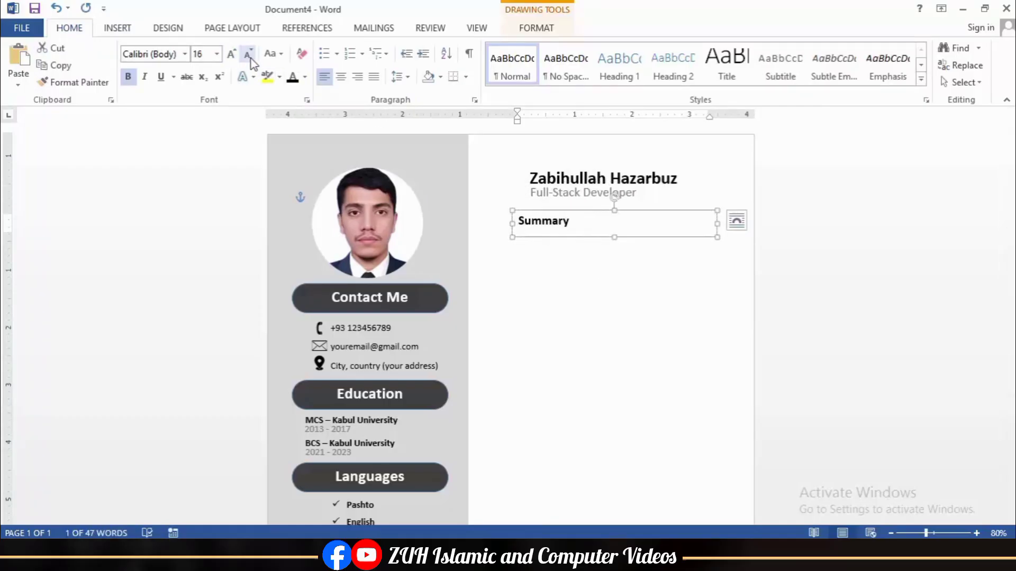
pyautogui.click(231, 54)
pyautogui.moveTo(717, 224); pyautogui.dragTo(616, 223)
pyautogui.click(610, 273)
# Step: Choose the straight Line shape for the Summary underline
pyautogui.click(117, 27)
pyautogui.click(204, 63)
pyautogui.click(201, 163)
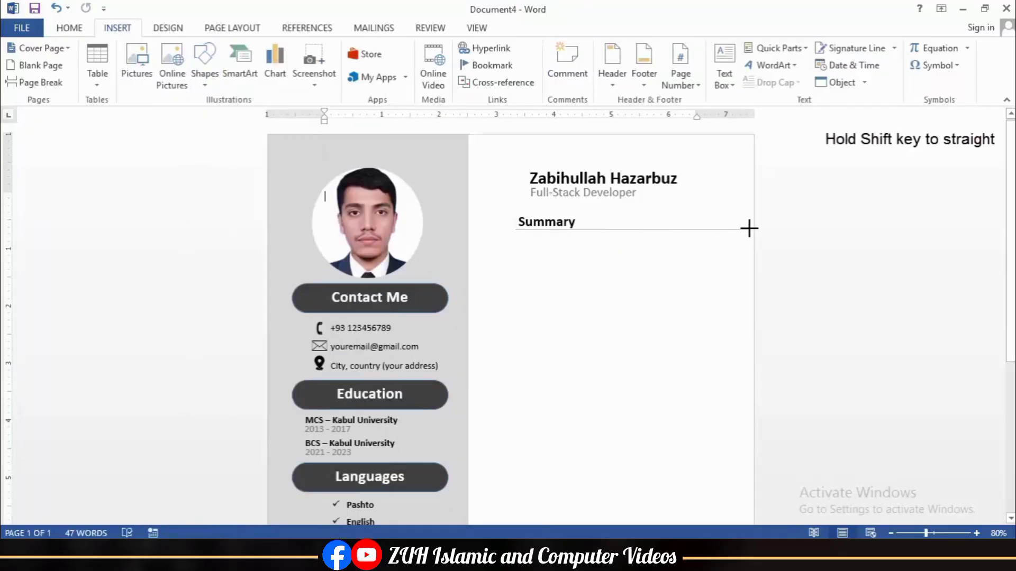
# Step: Draw a black 2¼ pt line under the Summary heading
pyautogui.moveTo(749, 229); pyautogui.dragTo(749, 229)
pyautogui.click(373, 65)
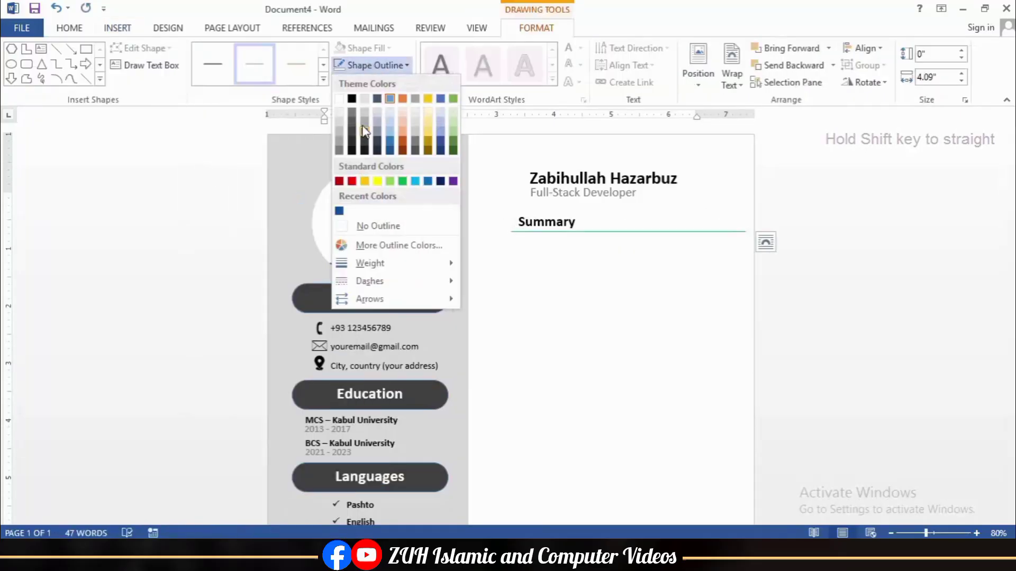
pyautogui.click(352, 99)
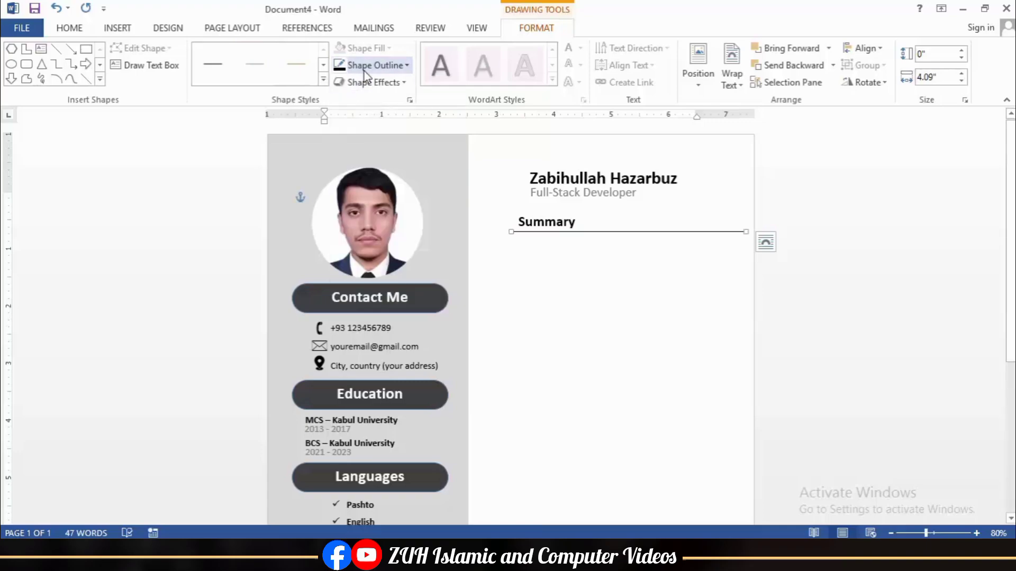
pyautogui.click(373, 66)
pyautogui.moveTo(370, 263)
pyautogui.click(527, 347)
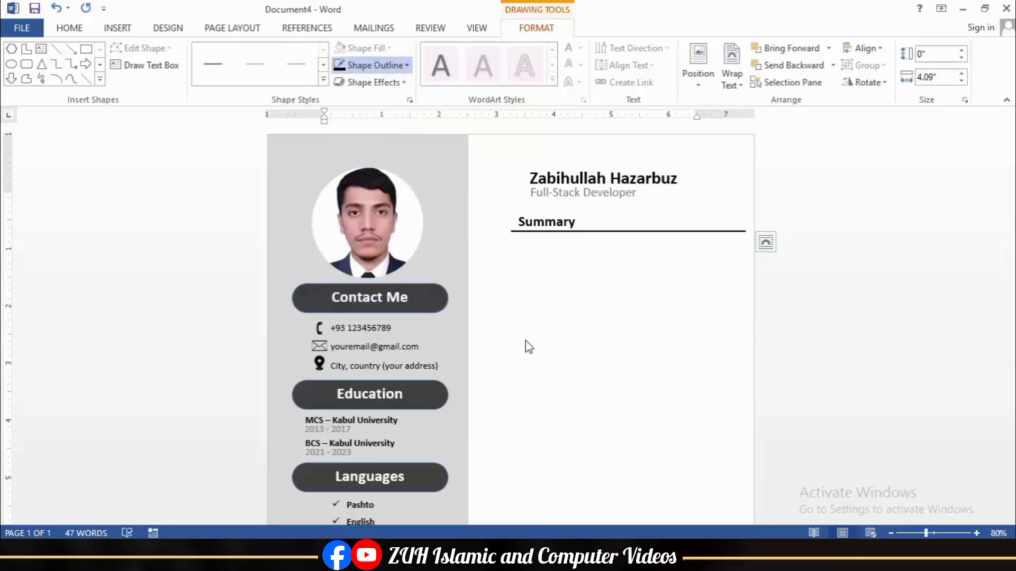
# Step: Nudge the Summary heading box left and shift its underline to match
pyautogui.click(545, 223)
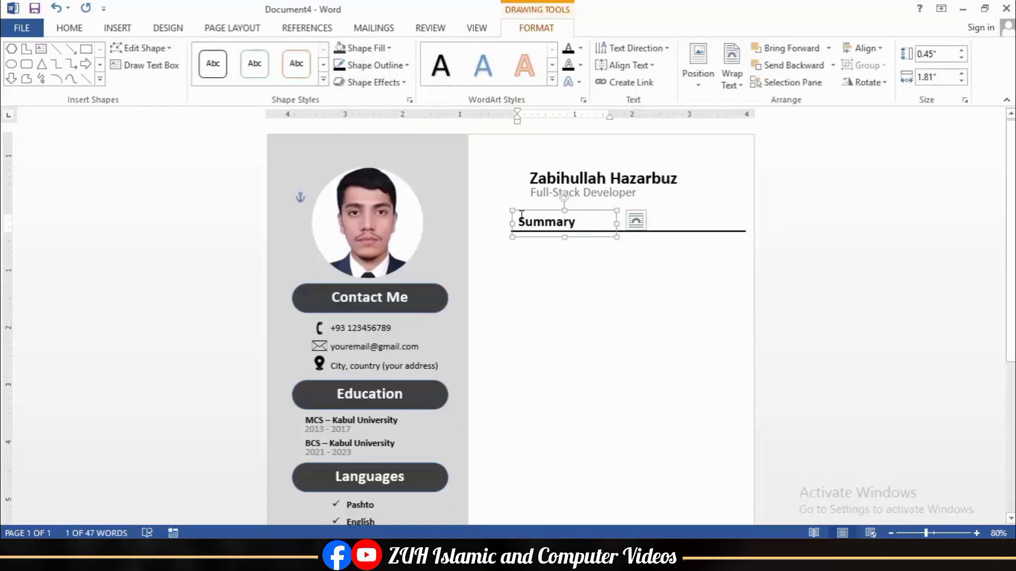
pyautogui.hotkey('ctrl', 'Left')
pyautogui.hotkey('ctrl', 'Left')
pyautogui.hotkey('ctrl', 'Left')
pyautogui.hotkey('ctrl', 'Left')
pyautogui.hotkey('ctrl', 'Left')
pyautogui.hotkey('ctrl', 'Left')
pyautogui.hotkey('ctrl', 'Left')
pyautogui.hotkey('ctrl', 'Left')
pyautogui.press('Left')
pyautogui.press('Left')
pyautogui.press('Left')
pyautogui.press('Left')
pyautogui.press('Left')
pyautogui.press('Left')
pyautogui.hotkey('ctrl', 'Right')
pyautogui.hotkey('ctrl', 'Right')
pyautogui.hotkey('ctrl', 'Right')
pyautogui.hotkey('ctrl', 'Right')
pyautogui.hotkey('ctrl', 'Right')
pyautogui.hotkey('ctrl', 'Right')
pyautogui.hotkey('ctrl', 'Right')
pyautogui.hotkey('ctrl', 'Right')
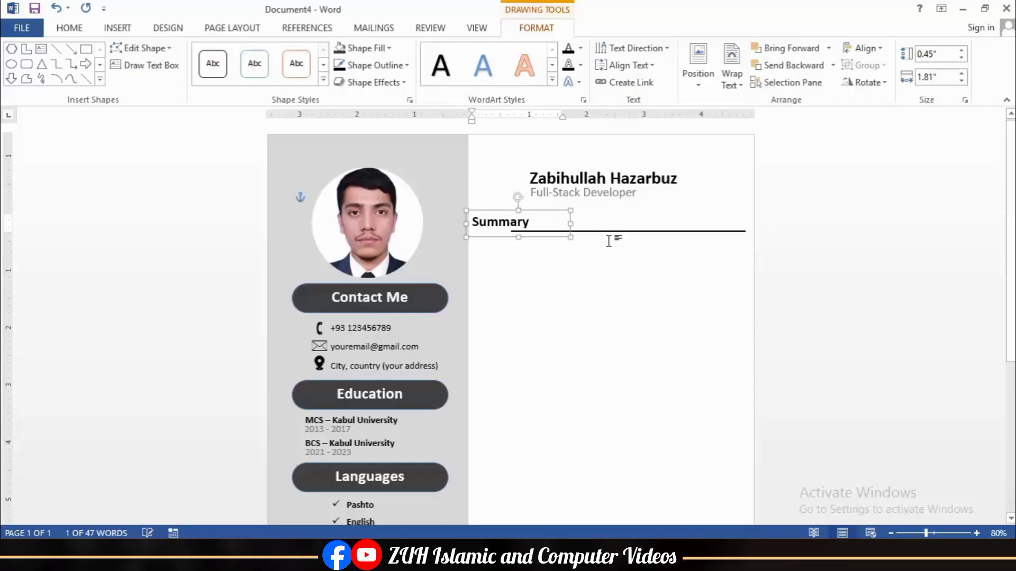
pyautogui.moveTo(618, 233); pyautogui.dragTo(585, 233)
pyautogui.click(517, 209)
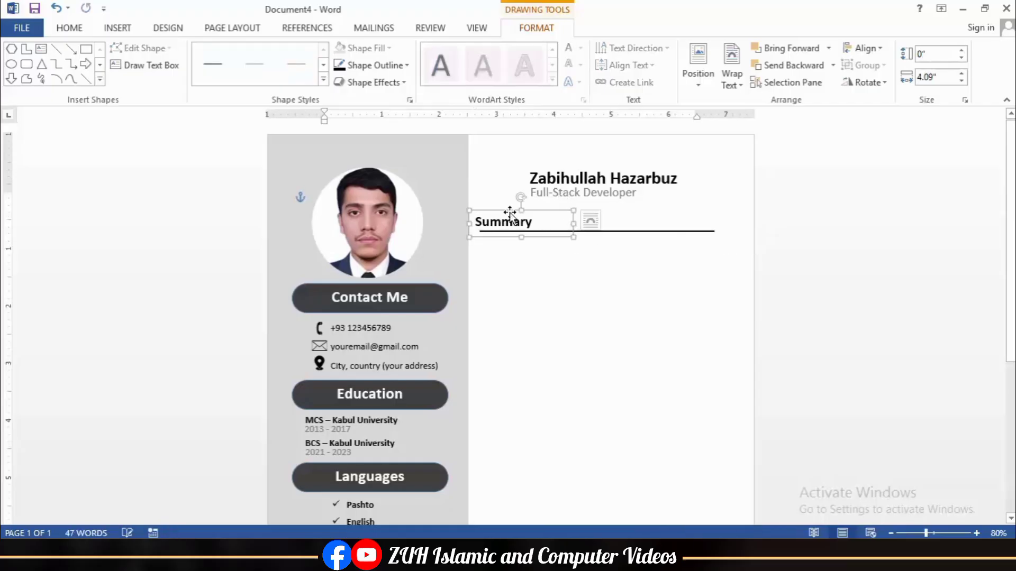
pyautogui.hotkey('ctrl', 'Right')
pyautogui.hotkey('ctrl', 'Right')
pyautogui.hotkey('ctrl', 'Right')
pyautogui.hotkey('ctrl', 'Right')
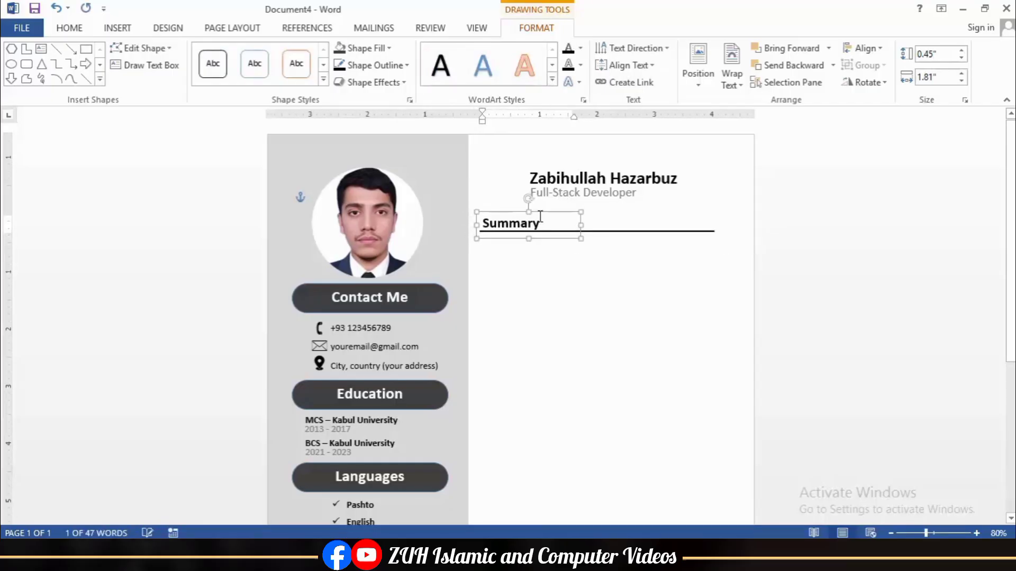
pyautogui.hotkey('ctrl', 'Right')
# Step: Italicise Summary and stretch its underline to the right column's edge
pyautogui.doubleClick(520, 222)
pyautogui.hotkey('ctrl', 'i')
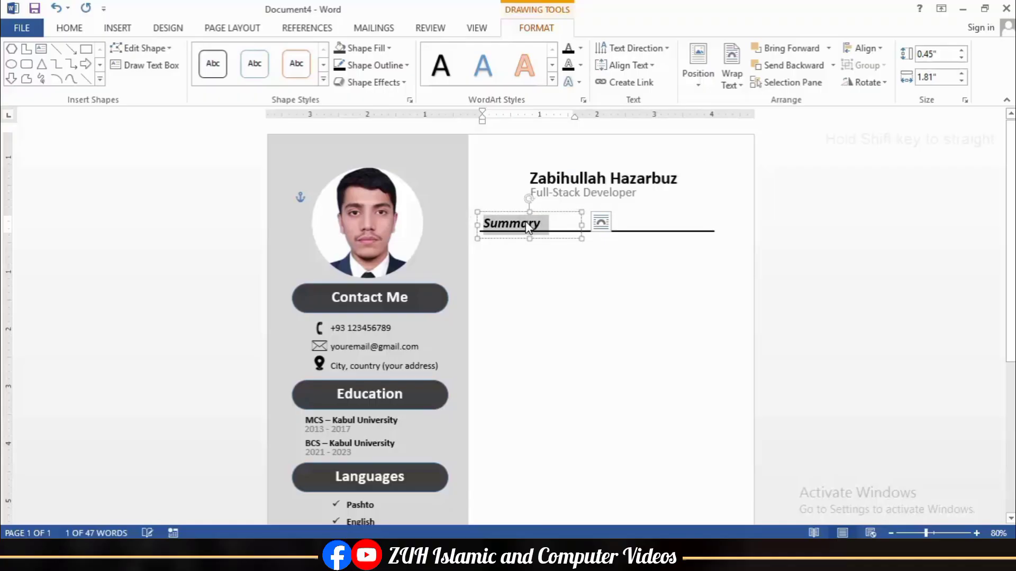
pyautogui.click(713, 231)
pyautogui.moveTo(715, 231); pyautogui.dragTo(738, 223)
pyautogui.click(642, 276)
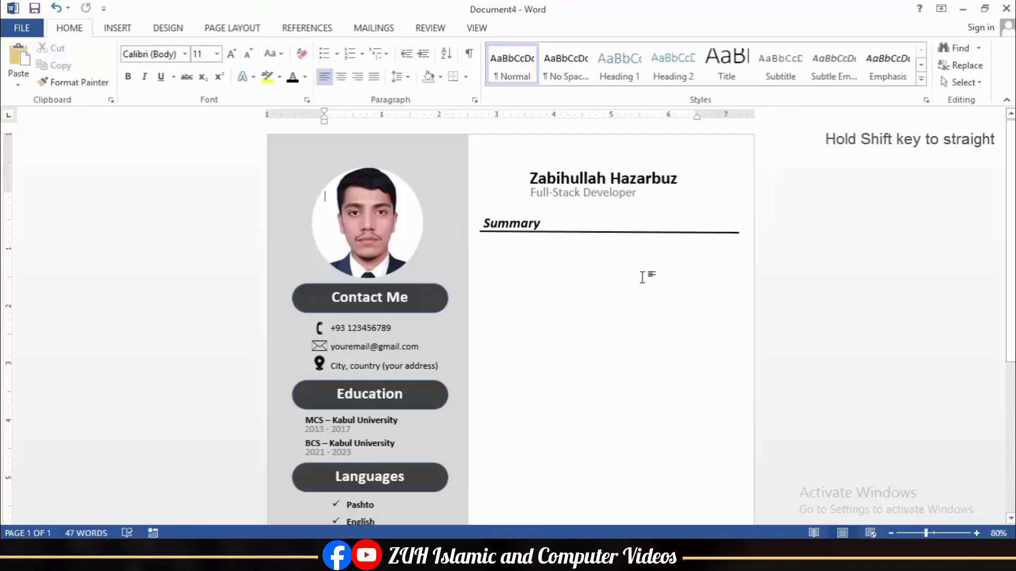
# Step: Paste a sample-text summary paragraph box under Summary, widen it slightly and justify it
pyautogui.write('Video provides a powerful way to help you prove your point. When you click Online Video, you can paste in the embed code for the video you want to add. You can also type a keyword to search online for the video that best fits your document.')
pyautogui.moveTo(733, 275); pyautogui.dragTo(741, 274)
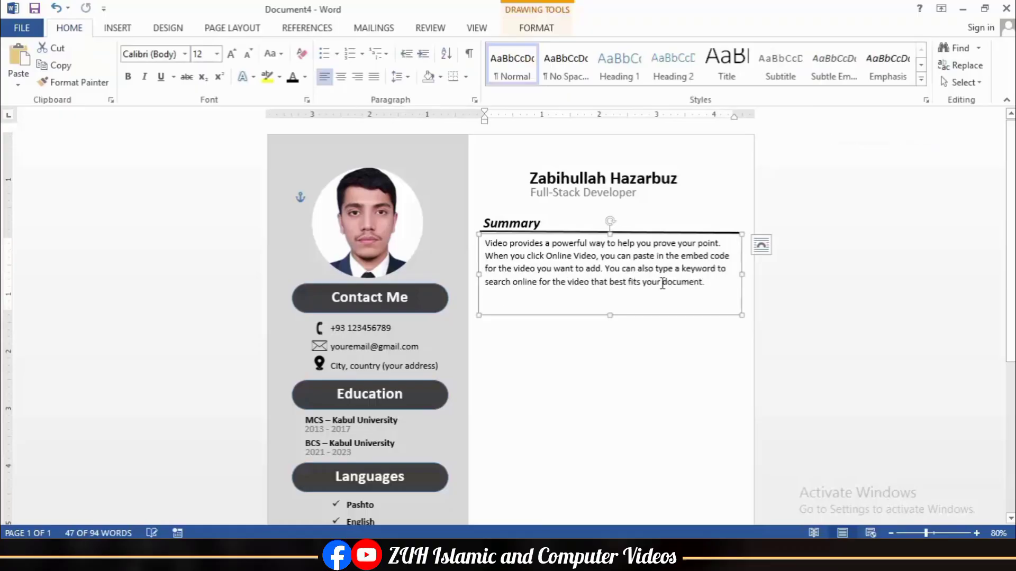
pyautogui.hotkey('ctrl', 'a')
pyautogui.click(375, 77)
pyautogui.click(635, 344)
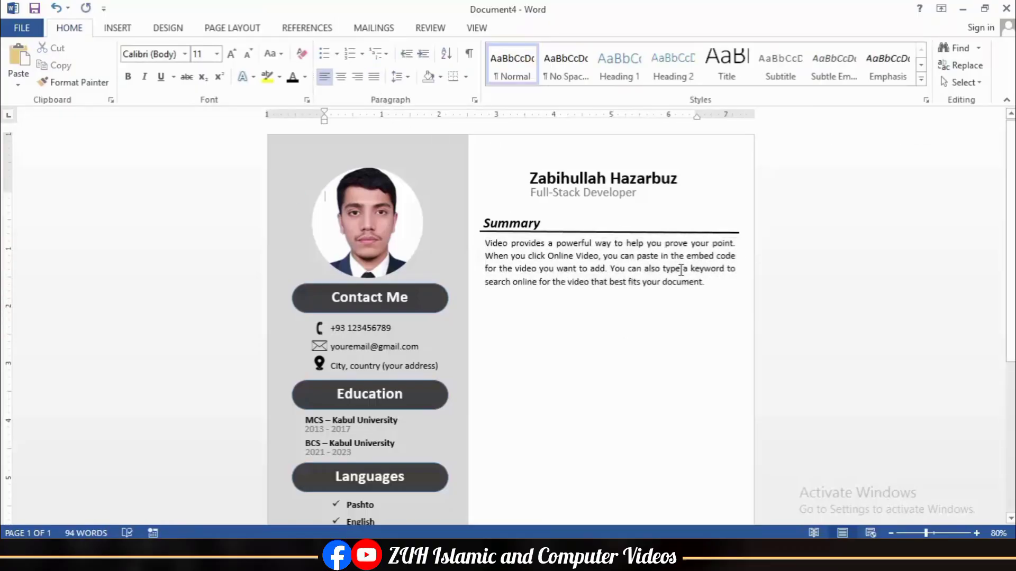
# Step: Duplicate the underlined Summary heading below the paragraph and retitle the copy Experience
pyautogui.click(582, 221)
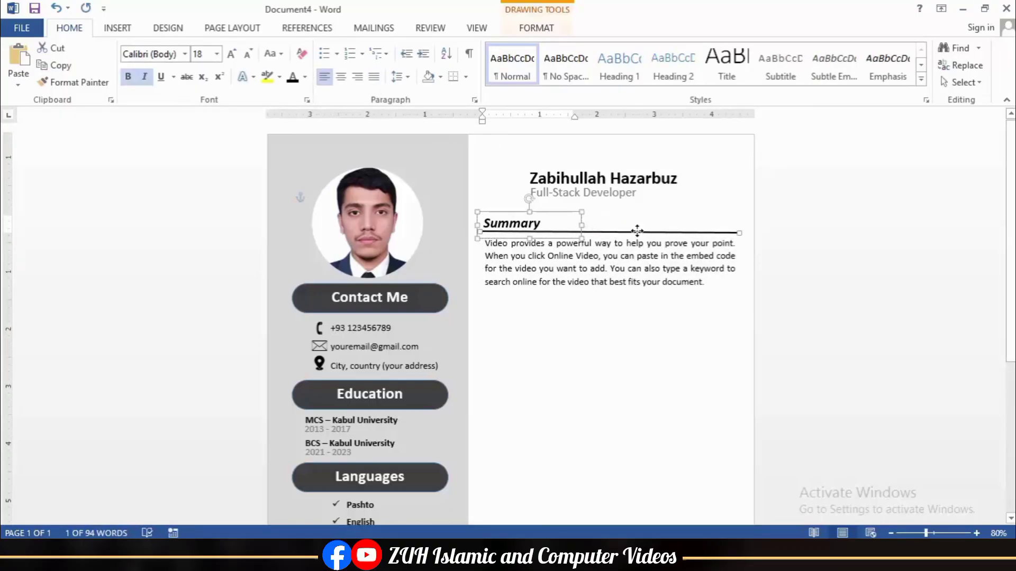
pyautogui.keyDown('shift'); pyautogui.click(637, 232); pyautogui.keyUp('shift')
pyautogui.hotkey('ctrl', 'd')
pyautogui.press('Up')
pyautogui.press('Up')
pyautogui.press('Up')
pyautogui.press('Left')
pyautogui.press('Left')
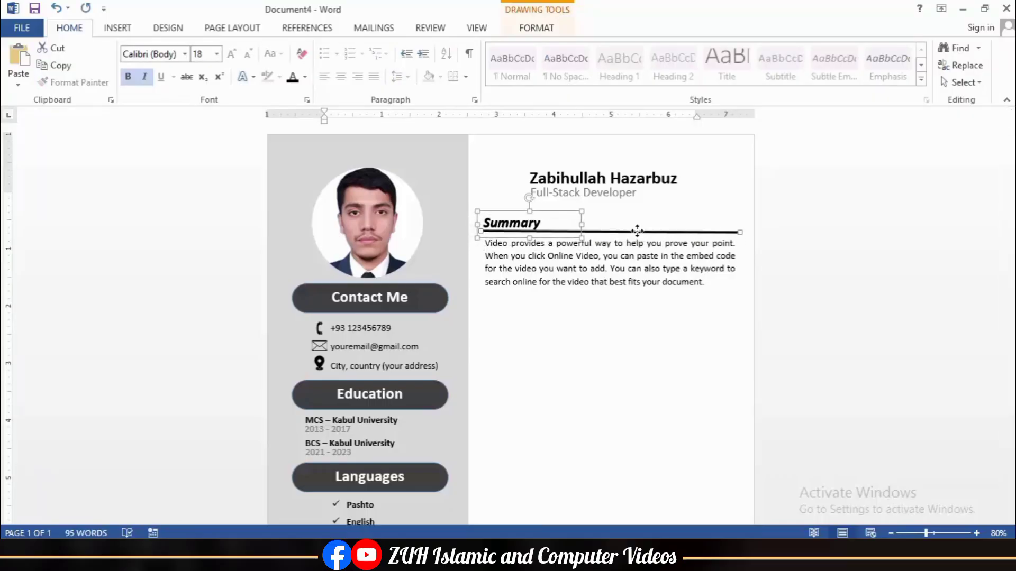
pyautogui.press('Down')
pyautogui.press('Down')
pyautogui.press('Down')
pyautogui.press('Down')
pyautogui.press('Down')
pyautogui.press('Down')
pyautogui.press('Down')
pyautogui.press('Down')
pyautogui.press('Down')
pyautogui.press('Down')
pyautogui.press('Down')
pyautogui.press('Down')
pyautogui.press('Down')
pyautogui.press('Down')
pyautogui.press('Down')
pyautogui.press('Down')
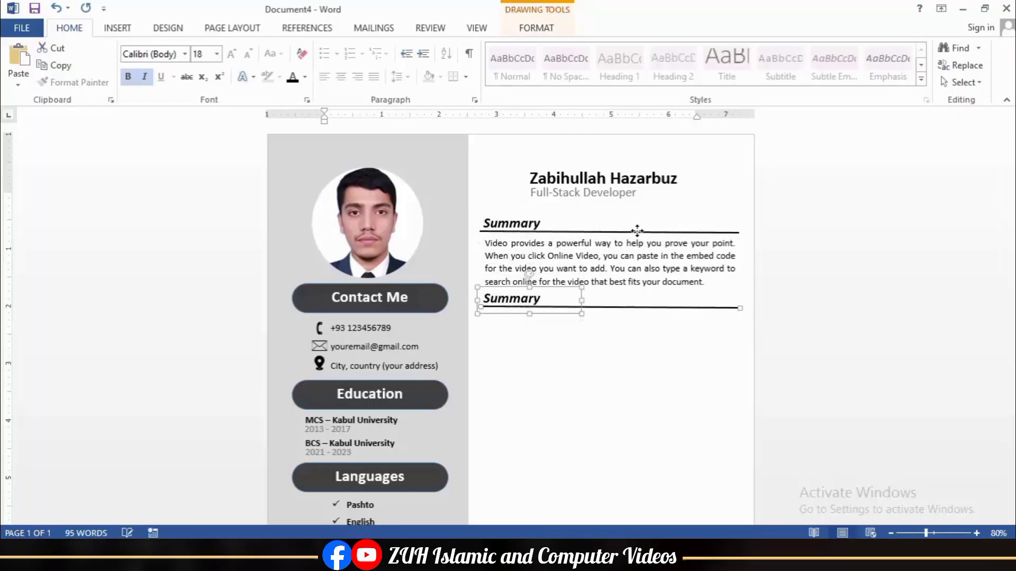
pyautogui.doubleClick(545, 299)
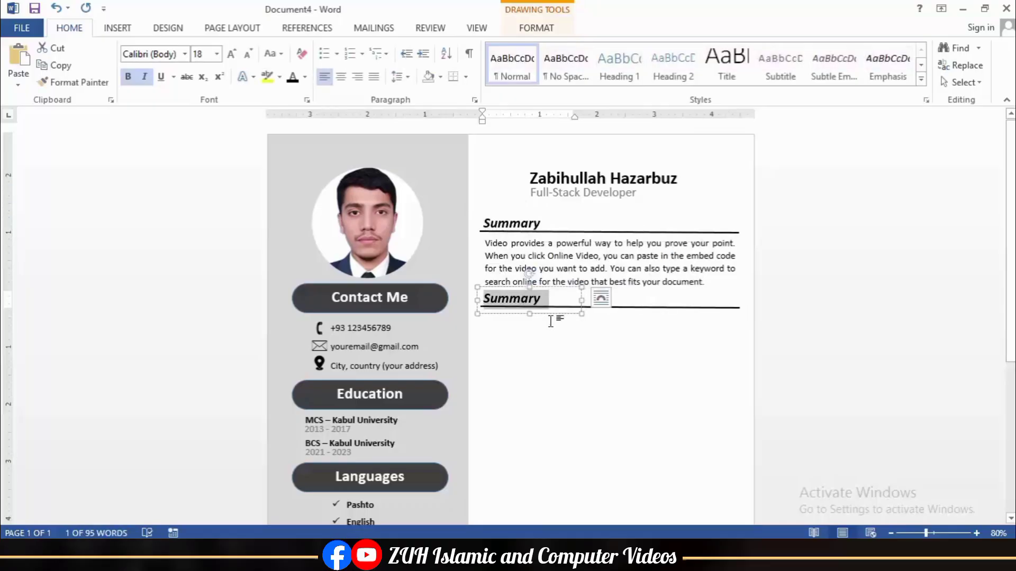
pyautogui.write('Experience')
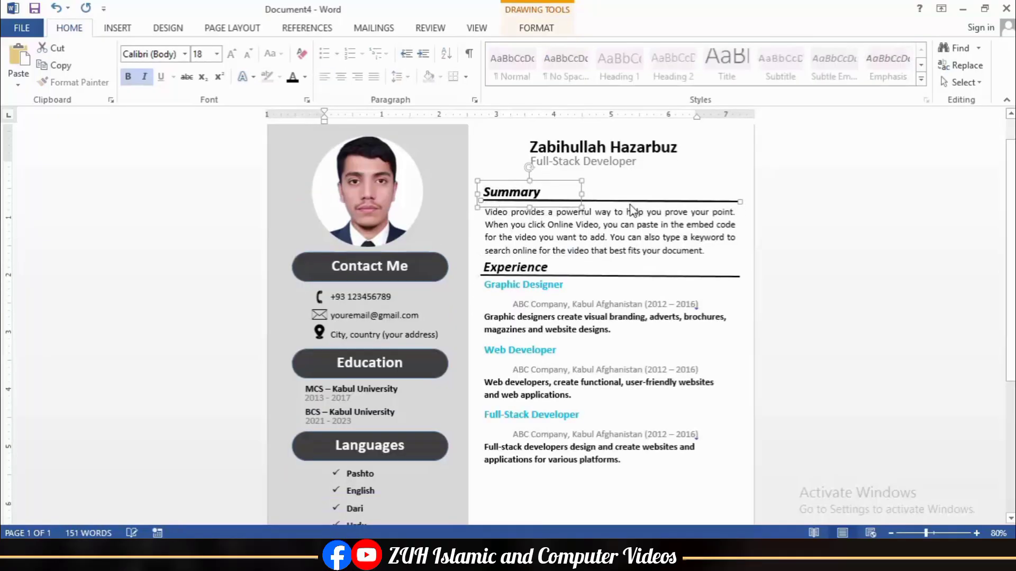
pyautogui.press('Down')
pyautogui.press('Down')
pyautogui.press('Down')
pyautogui.press('Down')
pyautogui.press('Down')
pyautogui.press('Down')
pyautogui.press('Down')
pyautogui.press('Down')
pyautogui.press('Down')
pyautogui.press('Down')
pyautogui.press('Down')
pyautogui.press('Down')
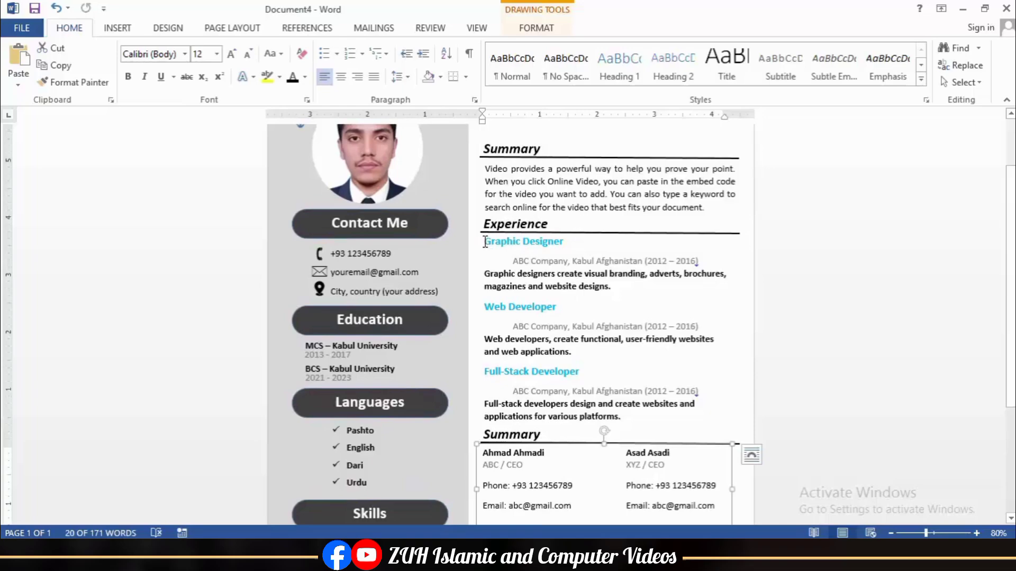
# Step: Align the Experience heading and summary paragraph boxes to the left
pyautogui.keyDown('shift'); pyautogui.click(564, 236); pyautogui.keyUp('shift')
pyautogui.keyDown('shift'); pyautogui.click(524, 167); pyautogui.keyUp('shift')
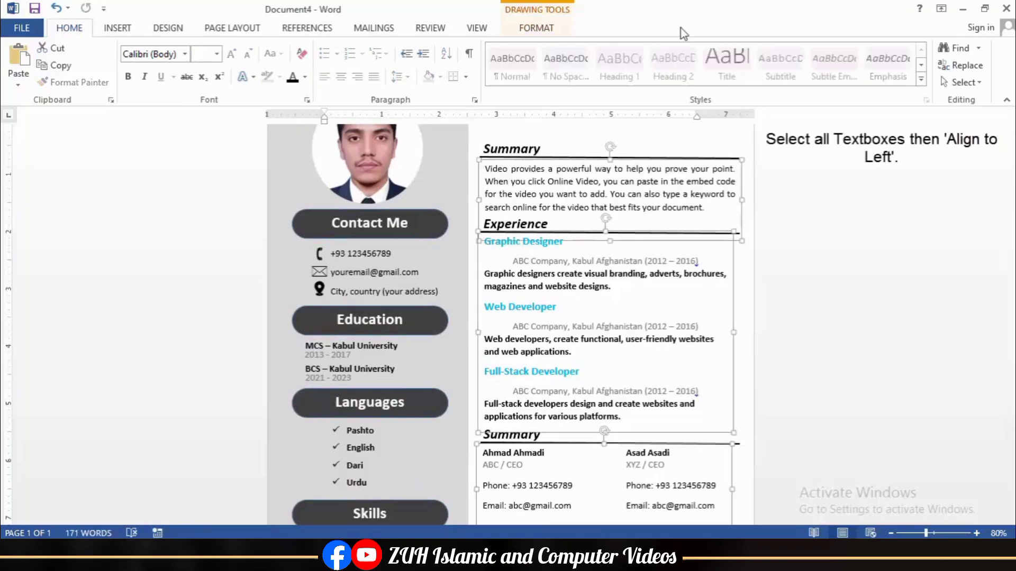
pyautogui.click(536, 28)
pyautogui.click(867, 48)
pyautogui.click(876, 66)
pyautogui.click(567, 164)
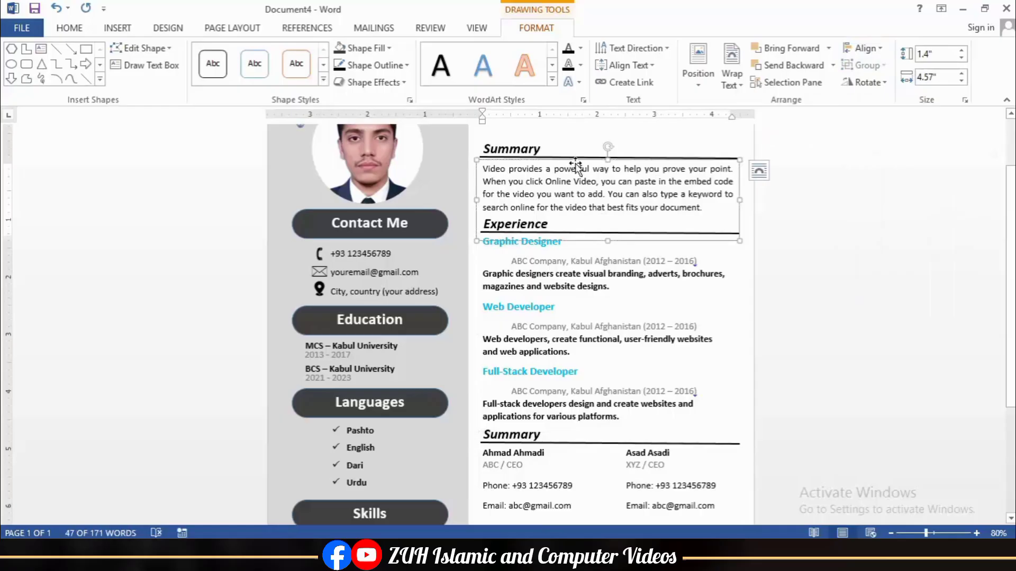
pyautogui.hotkey('ctrl', 'Home')
pyautogui.scroll(-1, 593, 364)
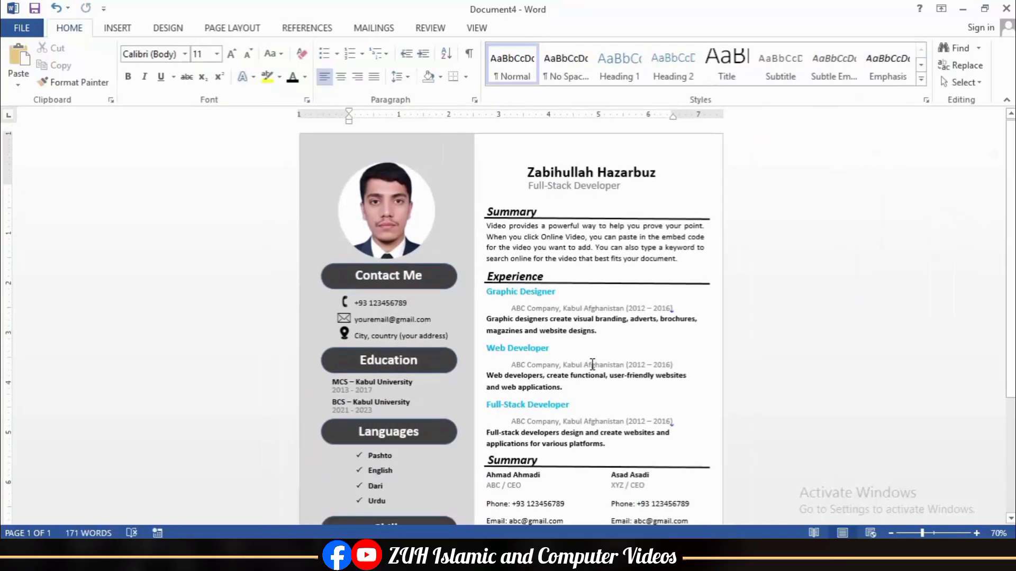
pyautogui.scroll(-3, 593, 364)
pyautogui.scroll(3, 594, 358)
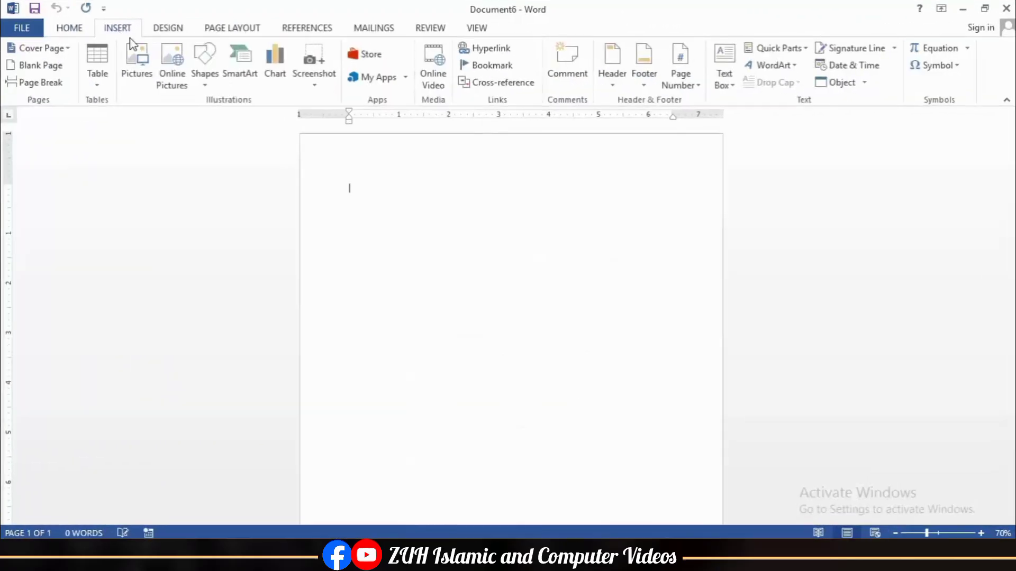
# Step: Draw a rectangle stretched to cover the whole page
pyautogui.click(204, 66)
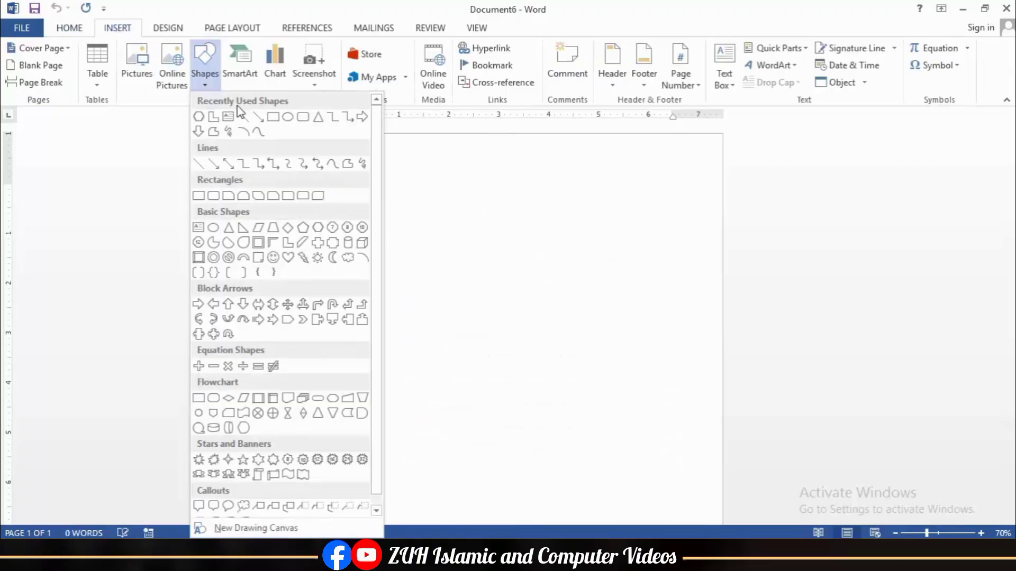
pyautogui.click(273, 117)
pyautogui.moveTo(303, 126); pyautogui.dragTo(725, 523)
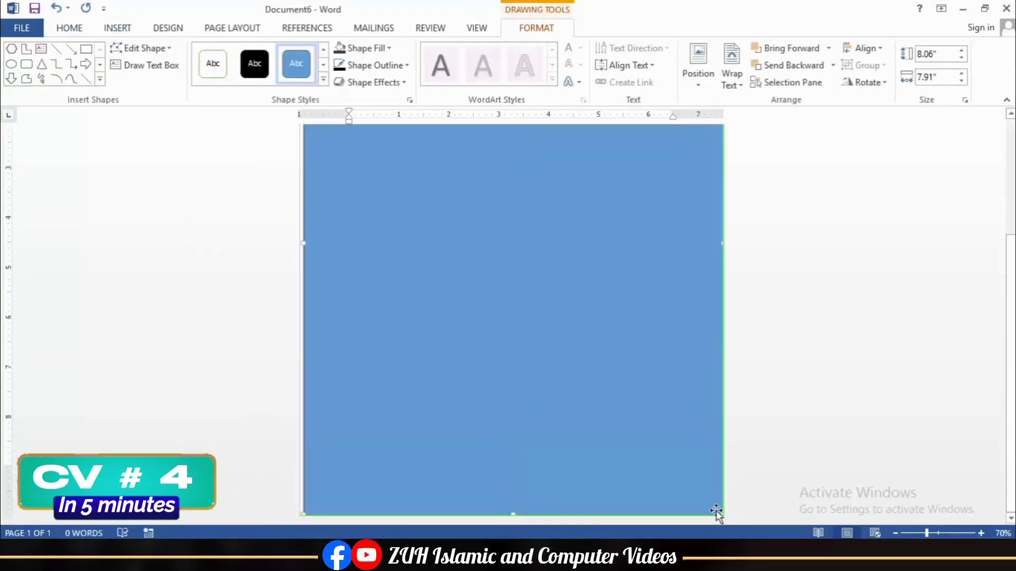
pyautogui.scroll(4, 514, 423)
pyautogui.moveTo(303, 365); pyautogui.dragTo(299, 365)
pyautogui.scroll(2, 365, 354)
pyautogui.moveTo(511, 137); pyautogui.dragTo(509, 120)
pyautogui.moveTo(702, 152); pyautogui.dragTo(743, 116)
# Step: Fill the rectangle with a custom dark green, RGB 32/50/20
pyautogui.click(370, 48)
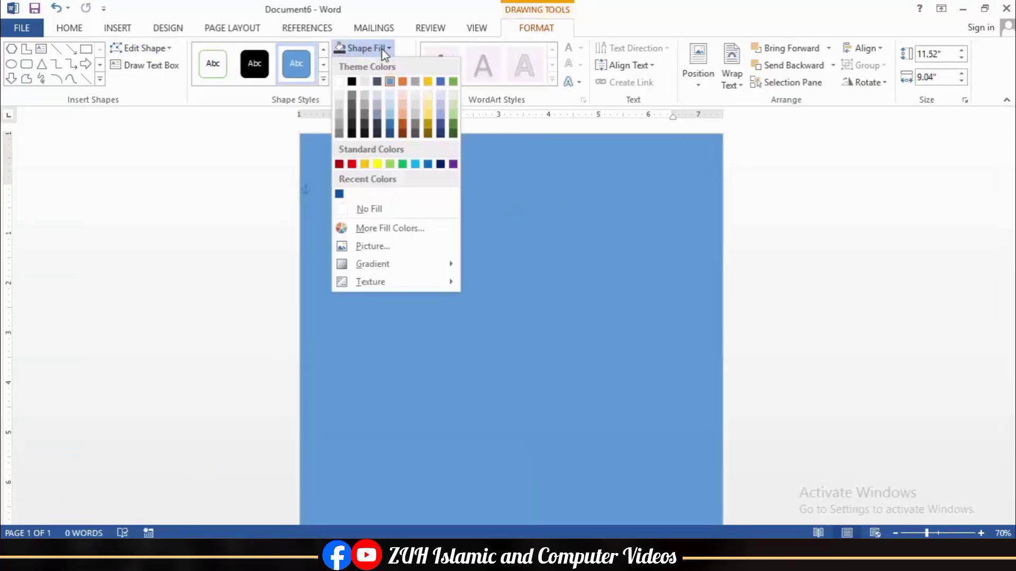
pyautogui.click(452, 132)
pyautogui.click(365, 48)
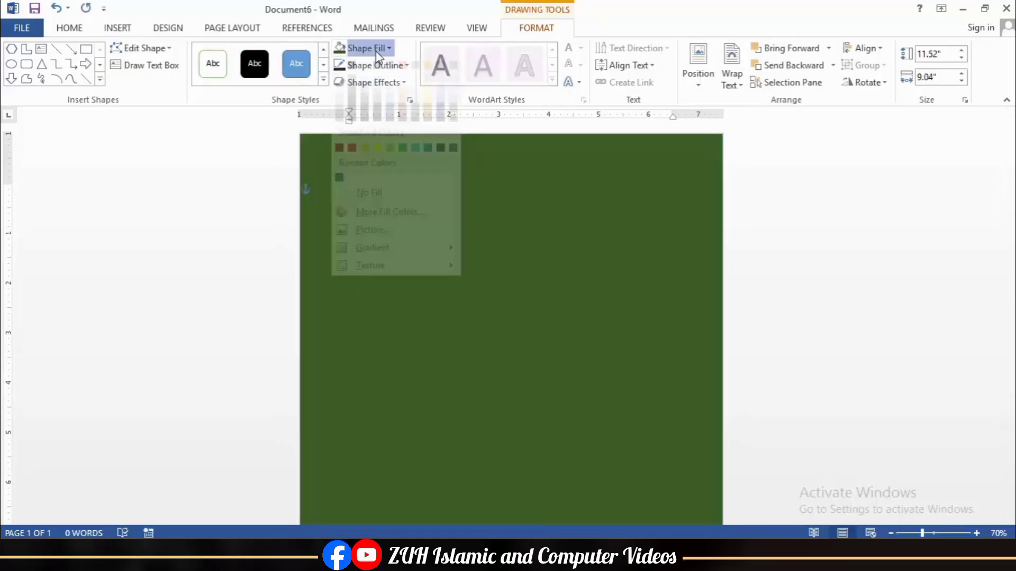
pyautogui.click(394, 229)
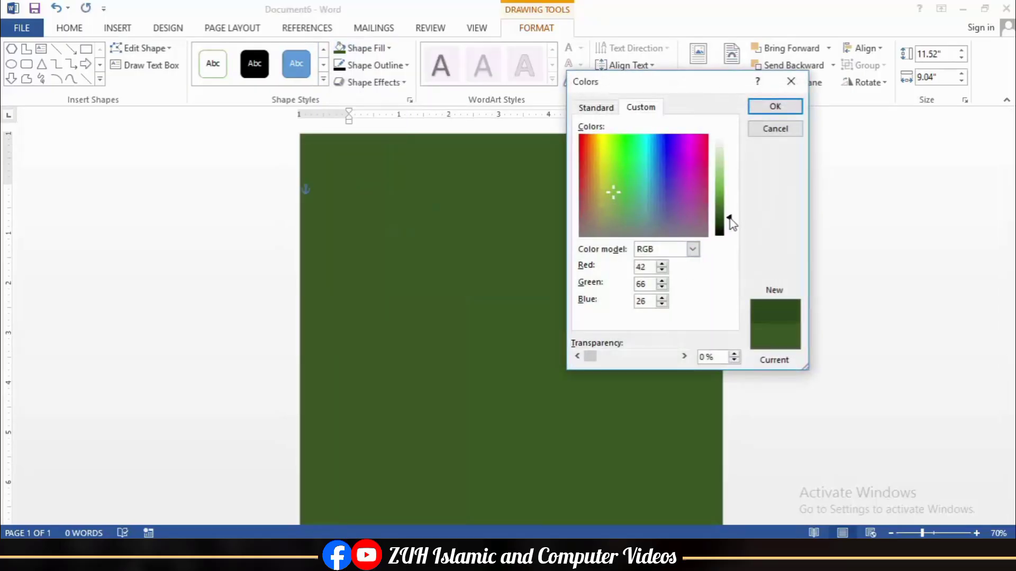
pyautogui.moveTo(729, 218); pyautogui.dragTo(729, 223)
pyautogui.click(774, 106)
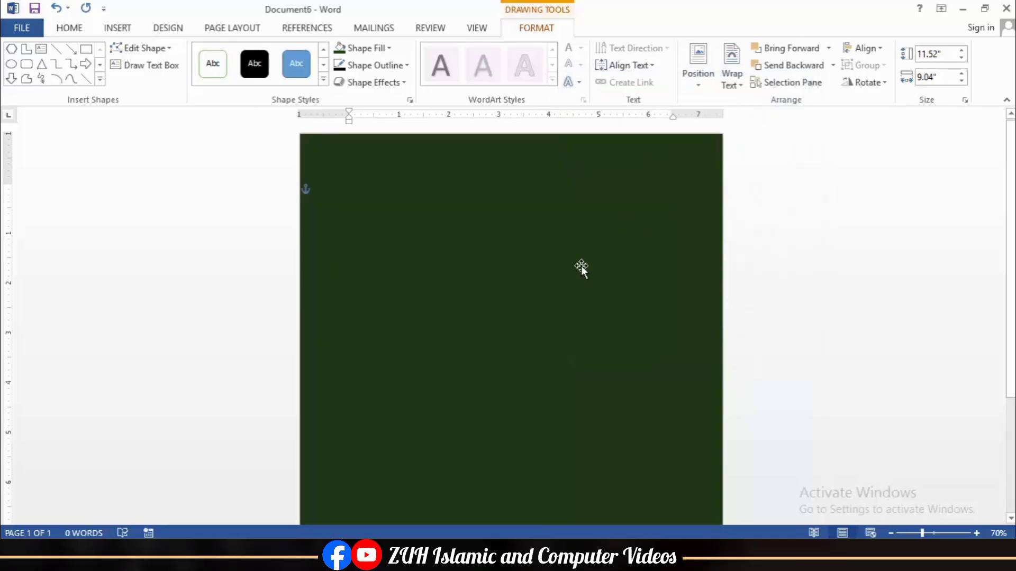
pyautogui.click(11, 64)
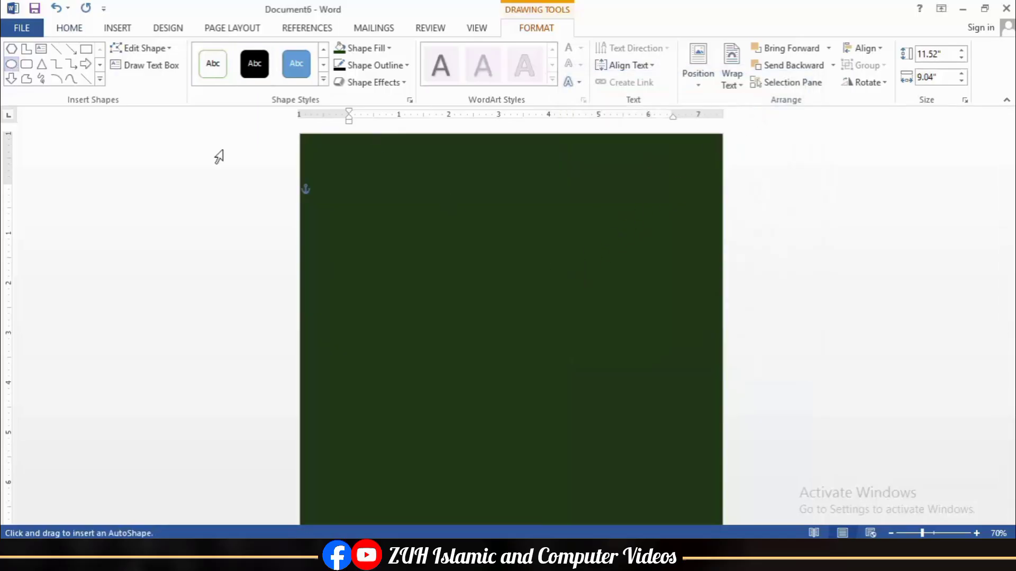
# Step: Draw a 3-inch circle near the top left with white outline and white fill
pyautogui.moveTo(354, 189); pyautogui.dragTo(476, 306)
pyautogui.click(941, 54)
pyautogui.write('2')
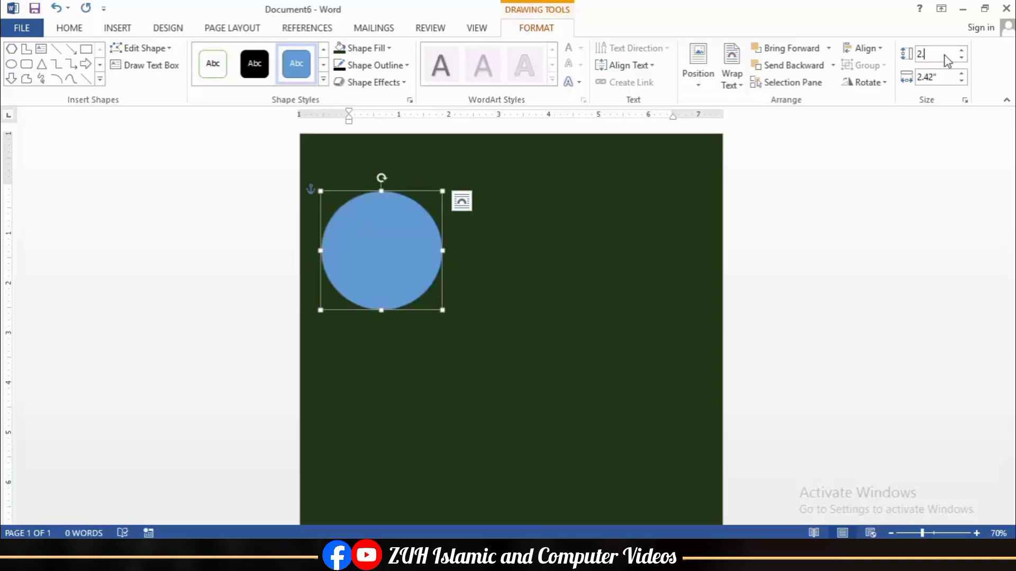
pyautogui.write('.5')
pyautogui.press('Return')
pyautogui.write('3')
pyautogui.press('Return')
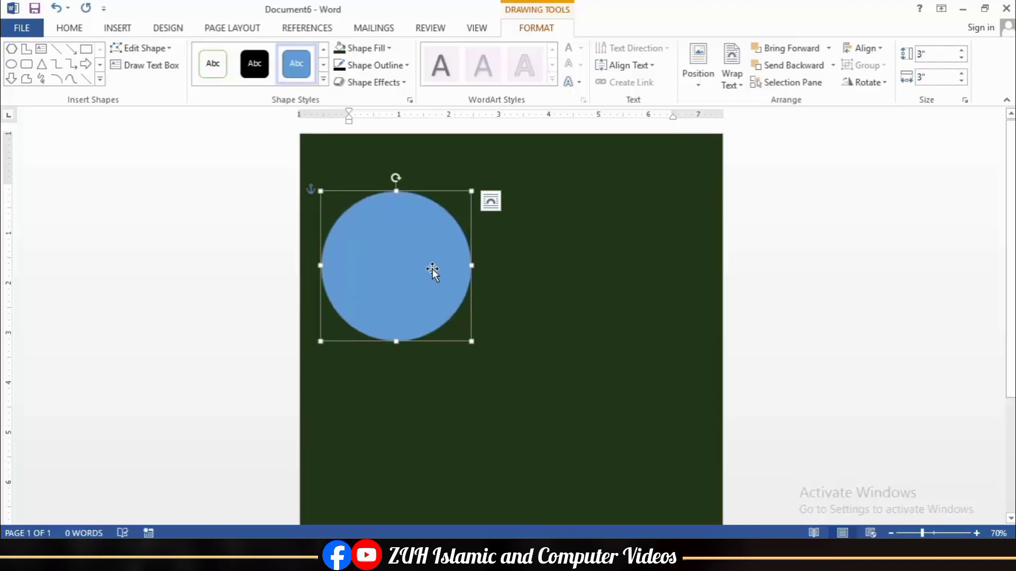
pyautogui.moveTo(417, 270); pyautogui.dragTo(409, 273)
pyautogui.click(365, 66)
pyautogui.click(342, 97)
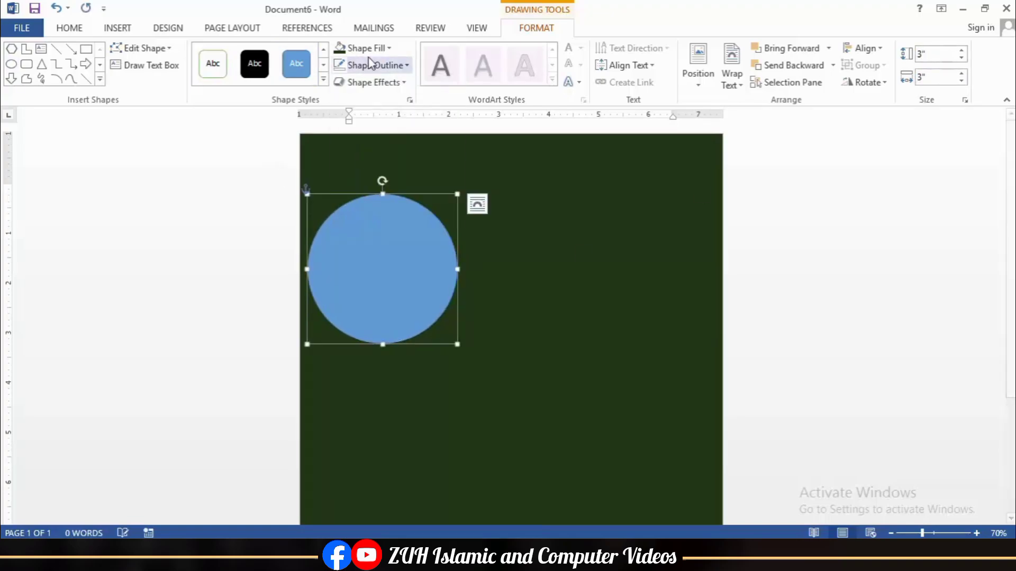
pyautogui.click(368, 48)
pyautogui.click(342, 80)
# Step: Duplicate the circle, fill the copy dark green, resize it and centre both circles
pyautogui.hotkey('ctrl', 'd')
pyautogui.moveTo(434, 238); pyautogui.dragTo(408, 266)
pyautogui.click(367, 49)
pyautogui.click(340, 193)
pyautogui.tripleClick(962, 57)
pyautogui.tripleClick(961, 81)
pyautogui.keyDown('shift'); pyautogui.click(399, 212); pyautogui.keyUp('shift')
pyautogui.click(864, 49)
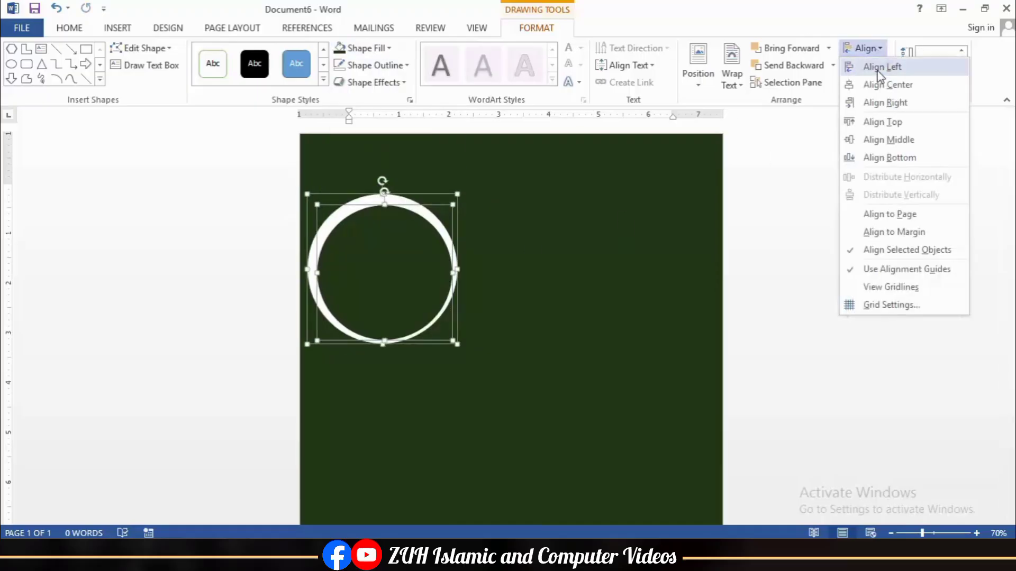
pyautogui.click(873, 140)
# Step: Draw a wide white rectangle behind the ring, running to the right
pyautogui.click(564, 292)
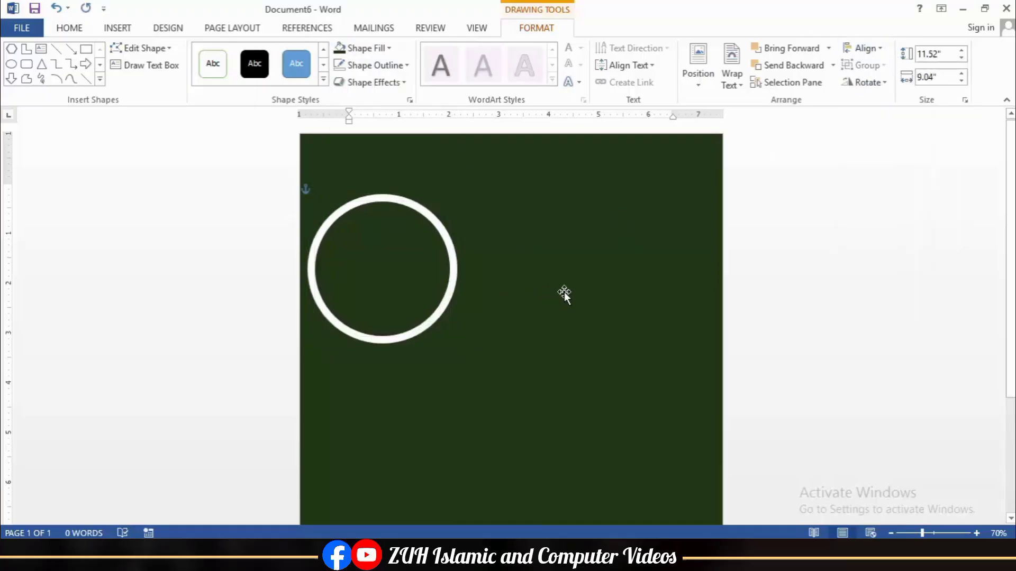
pyautogui.click(27, 64)
pyautogui.moveTo(413, 233); pyautogui.dragTo(770, 311)
pyautogui.click(783, 68)
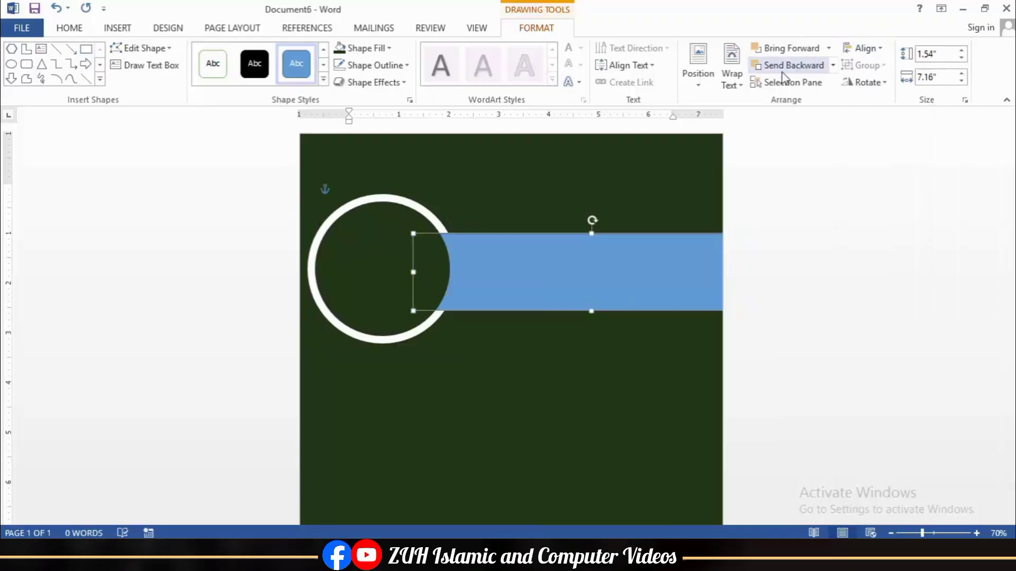
pyautogui.click(367, 65)
pyautogui.click(366, 201)
pyautogui.click(356, 49)
pyautogui.click(342, 81)
pyautogui.scroll(-3, 508, 207)
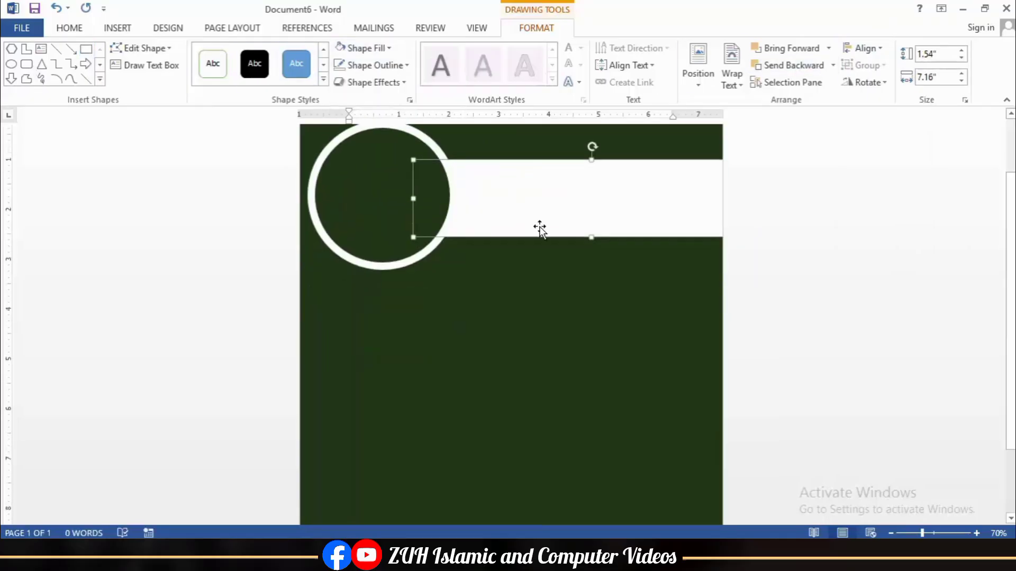
pyautogui.moveTo(591, 159); pyautogui.dragTo(592, 195)
# Step: Duplicate it as a slightly shorter dark green band and nudge both bands down
pyautogui.hotkey('ctrl', 'd')
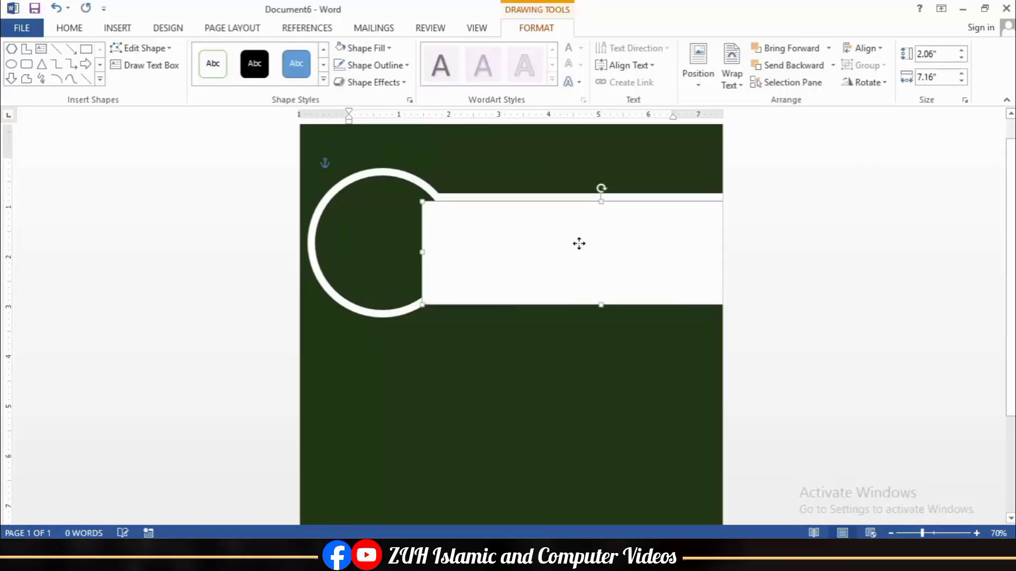
pyautogui.click(365, 48)
pyautogui.click(340, 196)
pyautogui.moveTo(602, 306)
pyautogui.mouseDown()
pyautogui.moveTo(599, 277)
pyautogui.moveTo(594, 288)
pyautogui.mouseUp()
pyautogui.click(615, 341)
pyautogui.click(598, 291)
pyautogui.press('Down')
pyautogui.press('Down')
pyautogui.press('Down')
pyautogui.press('Down')
pyautogui.press('Down')
pyautogui.press('Down')
pyautogui.click(551, 198)
pyautogui.press('Down')
pyautogui.press('Down')
pyautogui.press('Down')
pyautogui.press('Down')
pyautogui.press('Down')
pyautogui.press('Down')
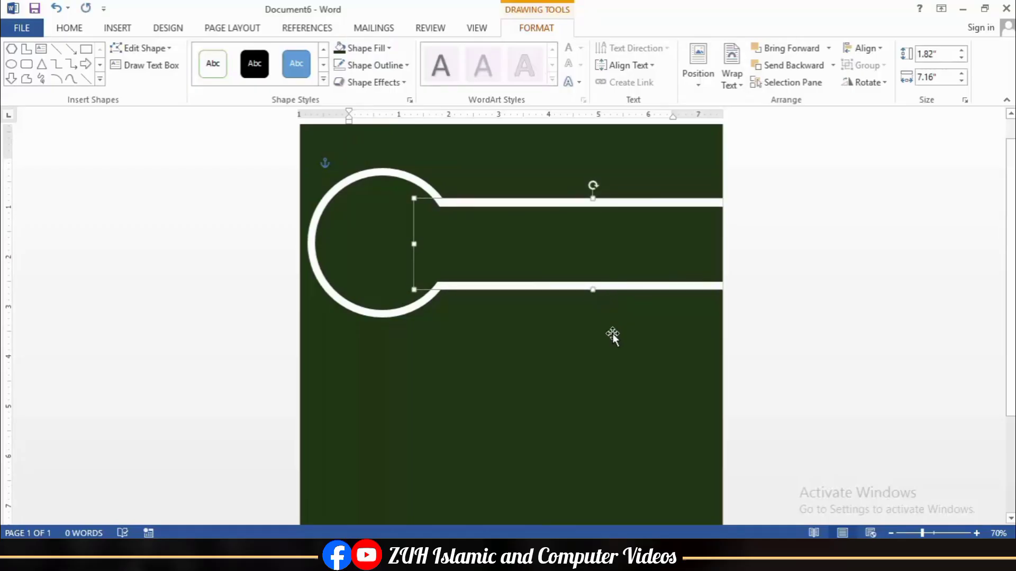
# Step: Shrink the inner circle to 2.54 by 2.52 inches and centre it within the ring
pyautogui.click(432, 263)
pyautogui.moveTo(450, 310); pyautogui.dragTo(443, 303)
pyautogui.keyDown('shift'); pyautogui.click(437, 308); pyautogui.keyUp('shift')
pyautogui.click(864, 48)
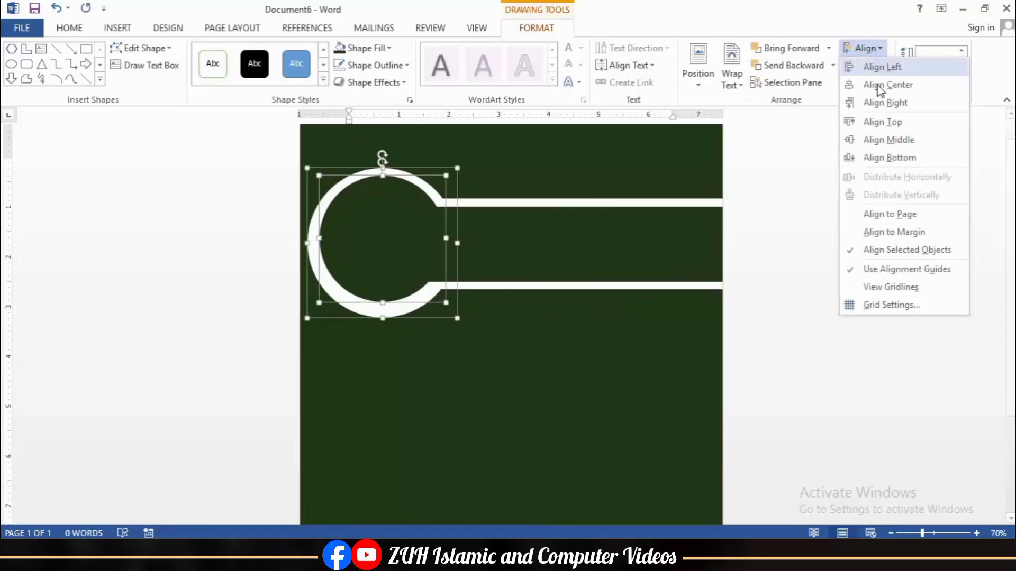
pyautogui.click(884, 84)
pyautogui.click(673, 272)
# Step: Insert the portrait photo and set its wrapping to In Front of Text
pyautogui.click(118, 28)
pyautogui.click(138, 59)
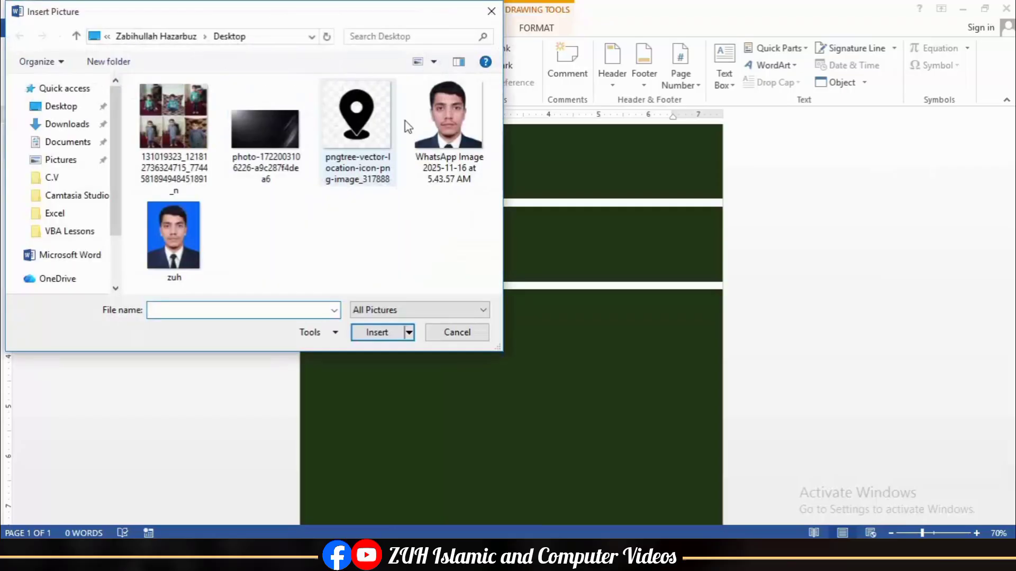
pyautogui.doubleClick(394, 121)
pyautogui.click(696, 79)
pyautogui.click(720, 209)
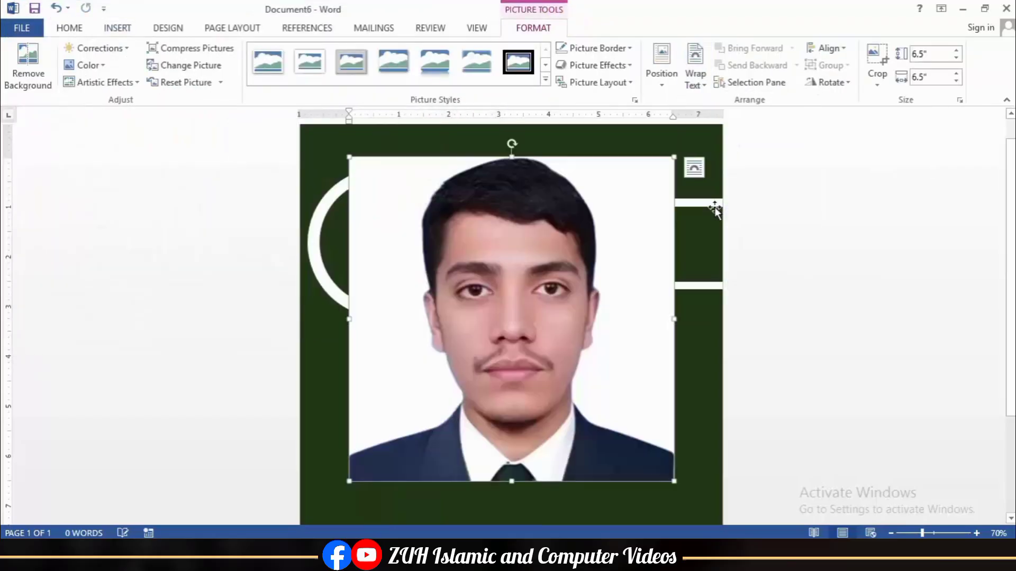
pyautogui.click(791, 48)
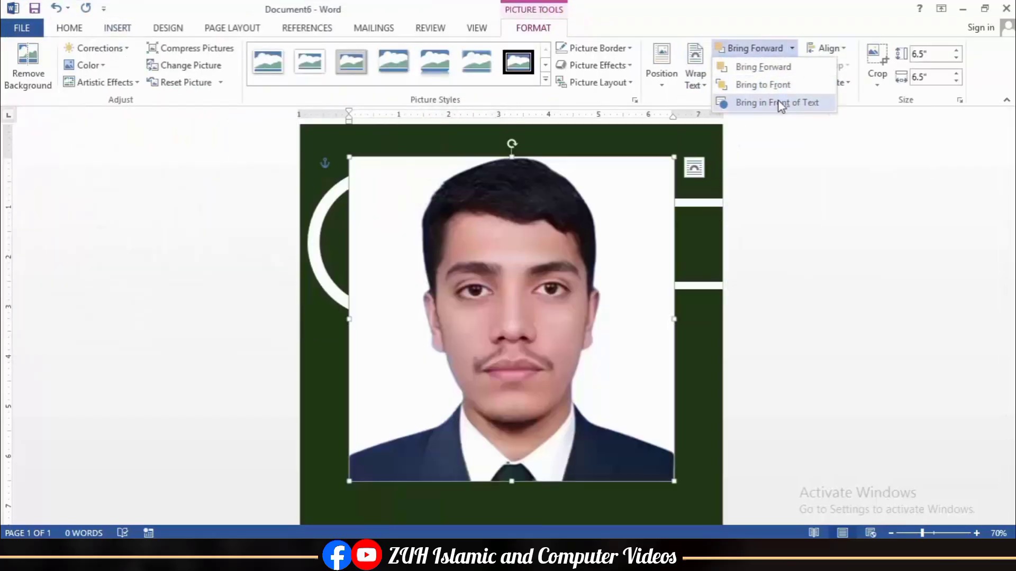
pyautogui.click(779, 102)
# Step: Crop the photo to an oval, shrink it and align it inside the white ring
pyautogui.click(867, 74)
pyautogui.moveTo(899, 120)
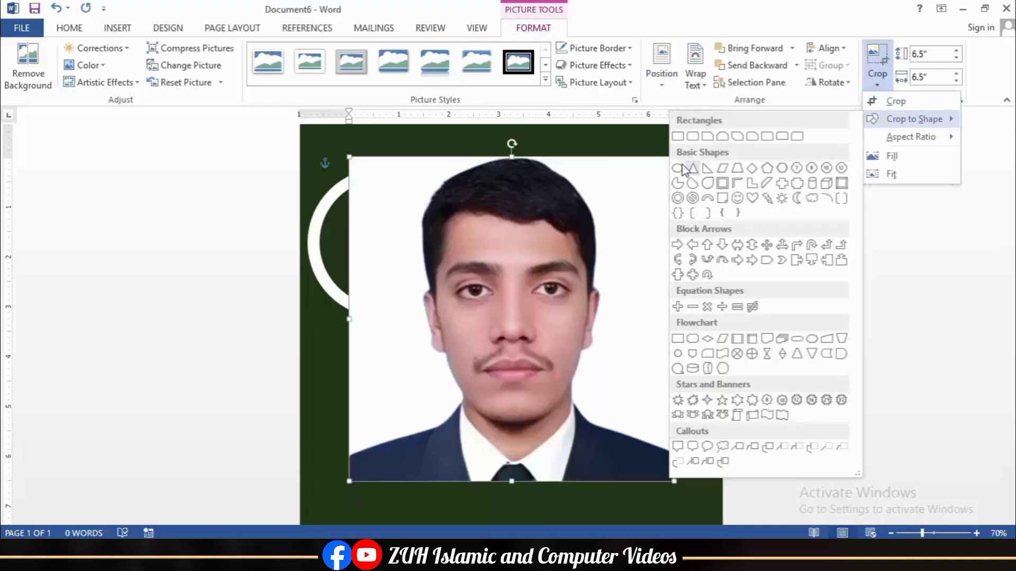
pyautogui.click(698, 169)
pyautogui.moveTo(672, 481); pyautogui.dragTo(449, 257)
pyautogui.moveTo(392, 205); pyautogui.dragTo(374, 239)
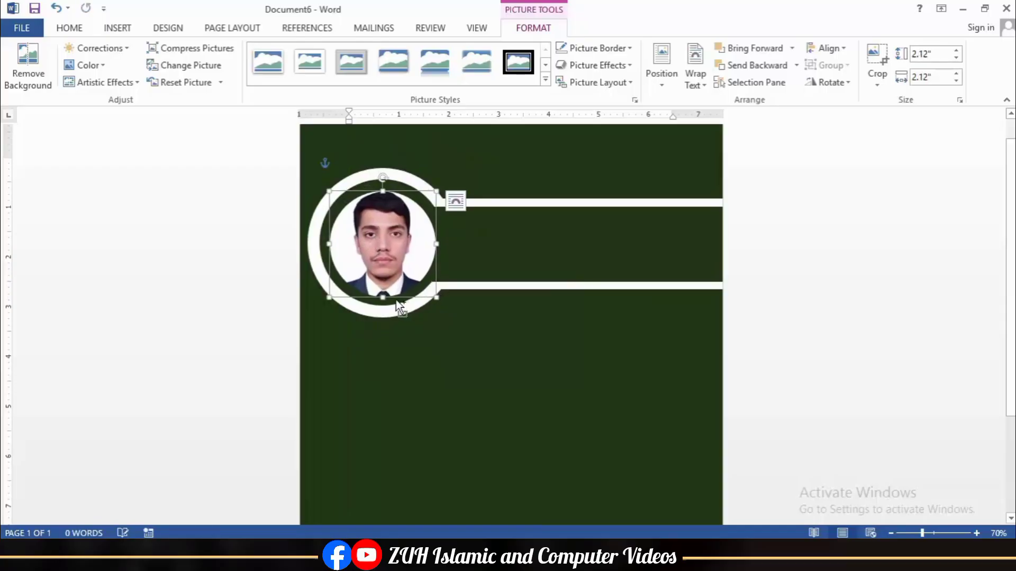
pyautogui.keyDown('shift'); pyautogui.click(434, 297); pyautogui.keyUp('shift')
pyautogui.click(827, 49)
pyautogui.click(839, 129)
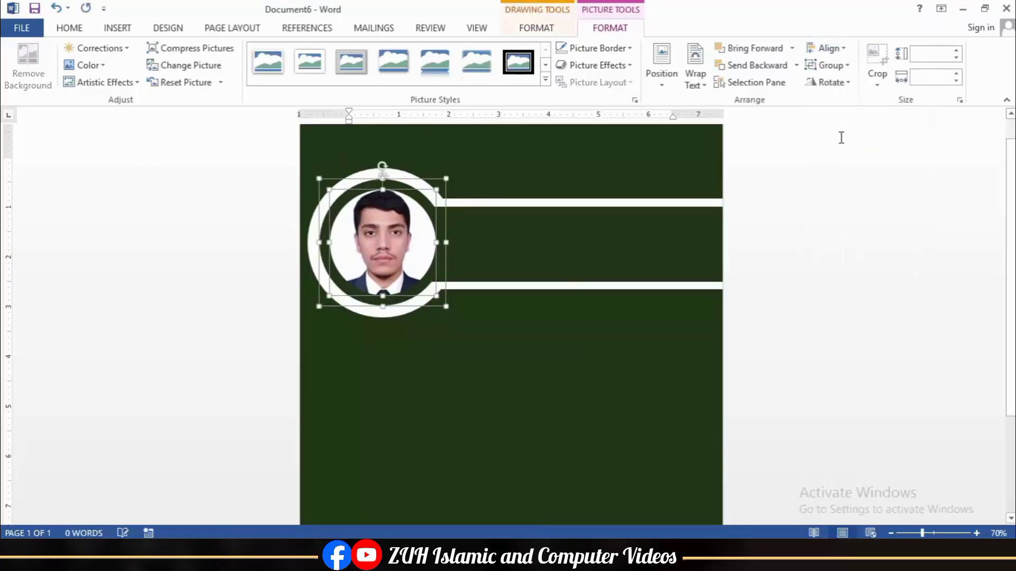
pyautogui.click(570, 306)
pyautogui.click(117, 28)
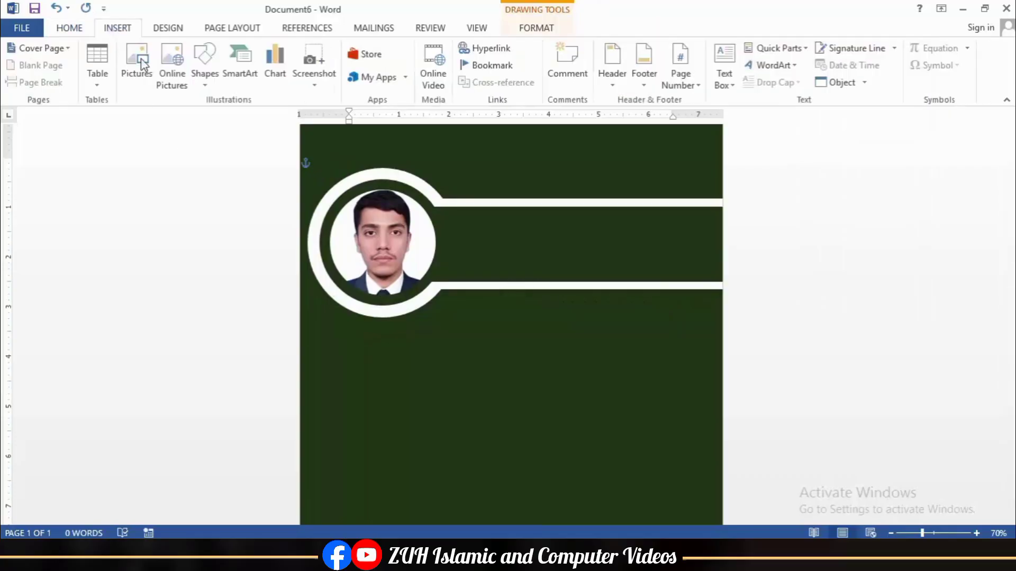
# Step: Move a white rectangle below the banner and stretch it down the page as a panel
pyautogui.moveTo(478, 288)
pyautogui.mouseDown()
pyautogui.moveTo(529, 272)
pyautogui.moveTo(563, 324)
pyautogui.moveTo(567, 343)
pyautogui.moveTo(558, 340)
pyautogui.mouseUp()
pyautogui.scroll(-5, 558, 340)
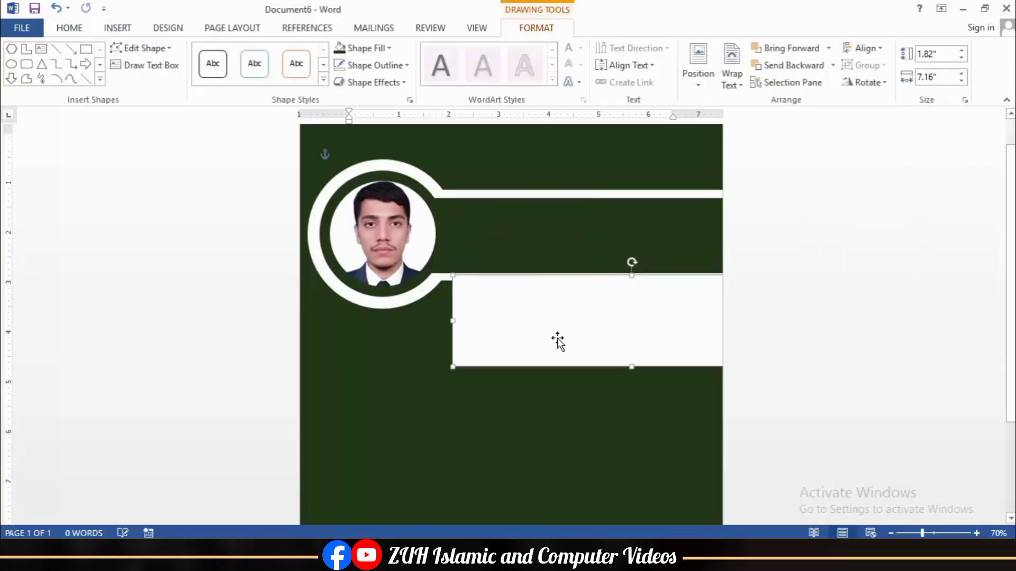
pyautogui.moveTo(629, 367); pyautogui.dragTo(629, 499)
pyautogui.scroll(5, 430, 394)
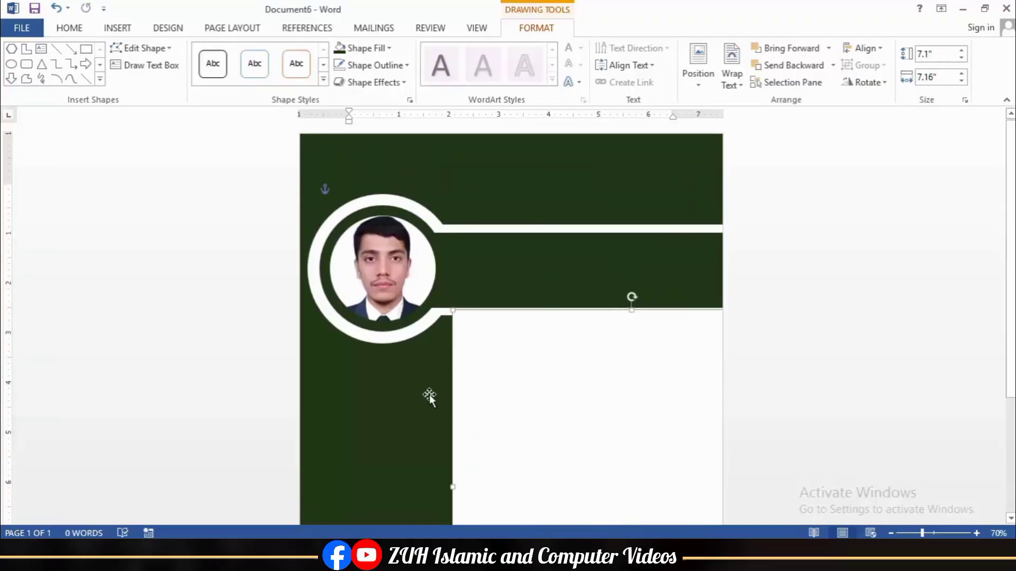
pyautogui.click(430, 394)
# Step: Add a borderless 'Curriculum Vitae' text box at the top in bold white 36 pt
pyautogui.click(117, 27)
pyautogui.click(724, 79)
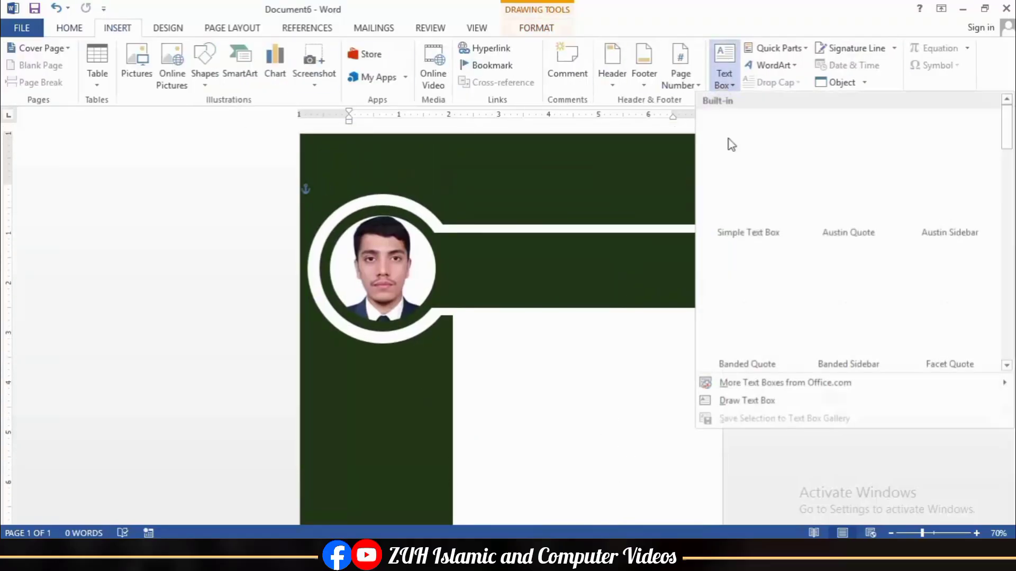
pyautogui.click(740, 400)
pyautogui.moveTo(551, 186); pyautogui.dragTo(657, 191)
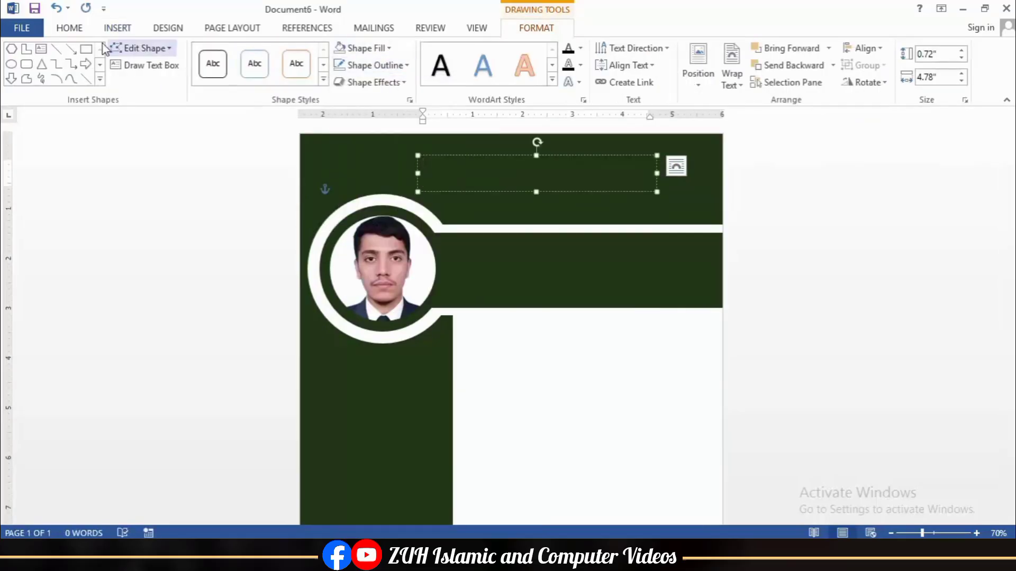
pyautogui.click(69, 28)
pyautogui.click(231, 55)
pyautogui.write('Curriculu')
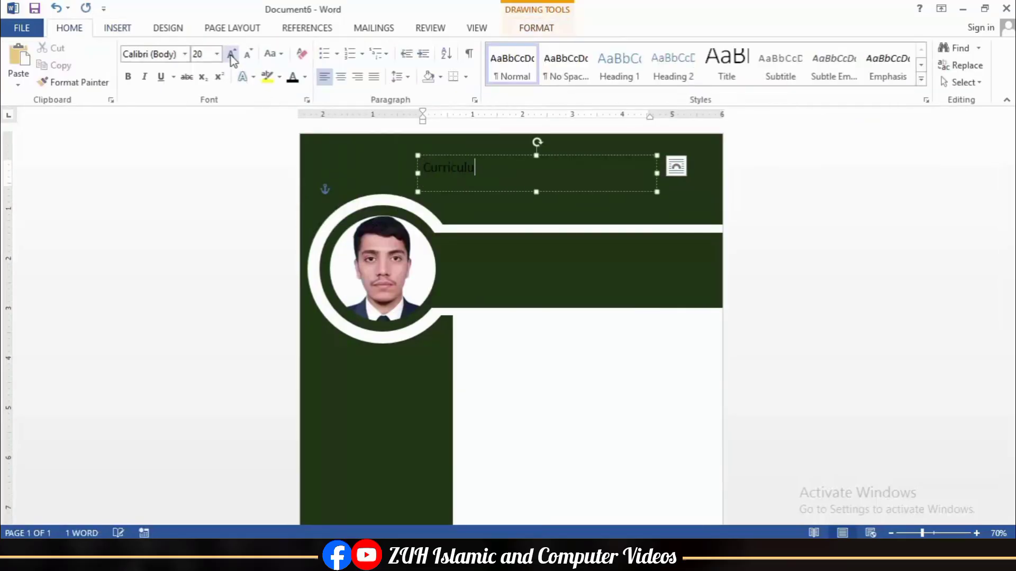
pyautogui.write('m Vitae')
pyautogui.click(446, 156)
pyautogui.click(128, 77)
pyautogui.click(305, 78)
pyautogui.click(295, 129)
pyautogui.click(231, 55)
pyautogui.press('Left')
pyautogui.press('Left')
pyautogui.press('Left')
pyautogui.press('Left')
pyautogui.press('Left')
pyautogui.press('Left')
pyautogui.press('Left')
pyautogui.press('Left')
pyautogui.press('Left')
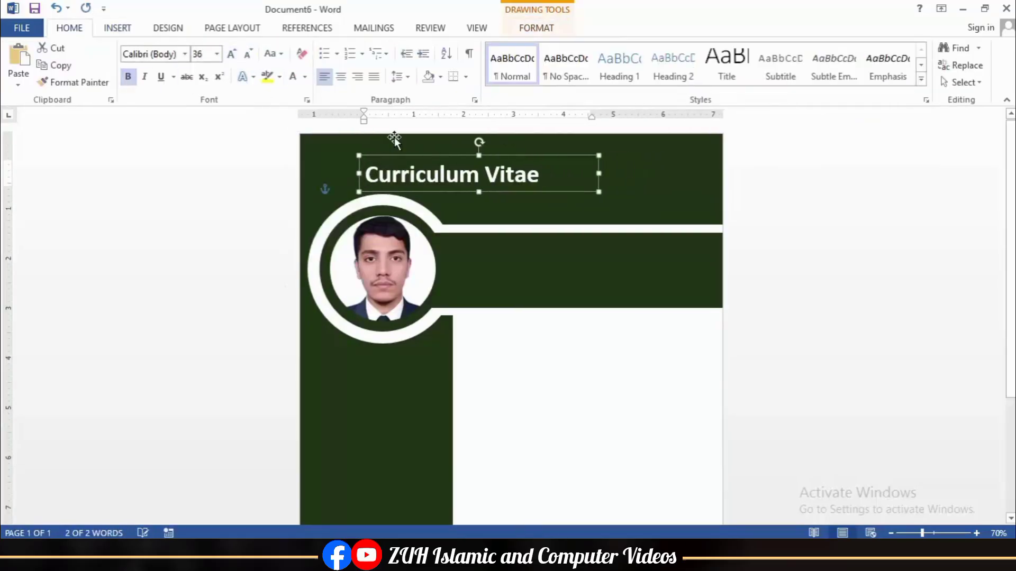
# Step: Copy the title box onto the banner, type the person's full name and shrink it to 26 pt
pyautogui.hotkey('ctrl', 'c')
pyautogui.hotkey('ctrl', 'v')
pyautogui.moveTo(454, 200); pyautogui.dragTo(559, 278)
pyautogui.tripleClick(532, 264)
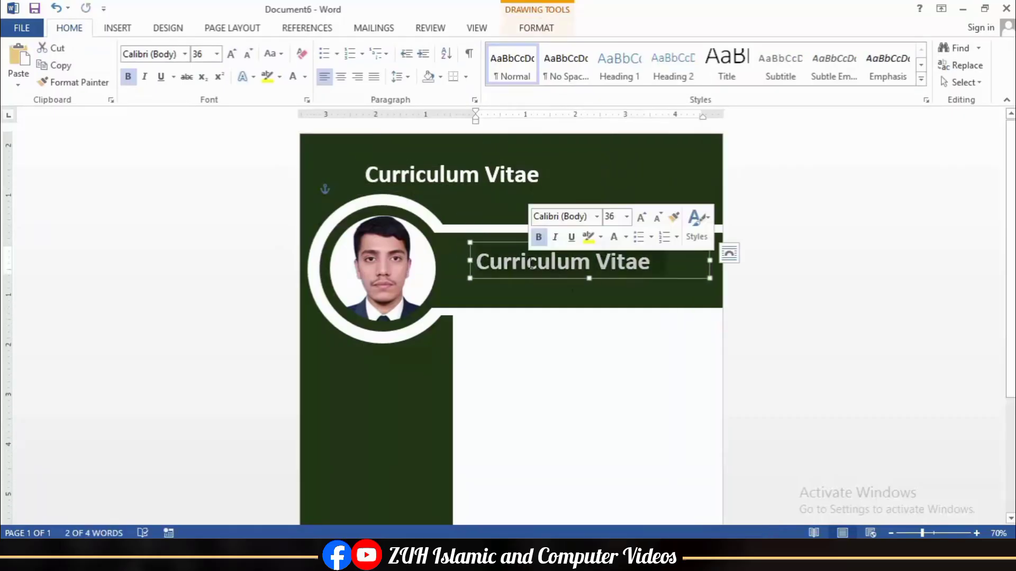
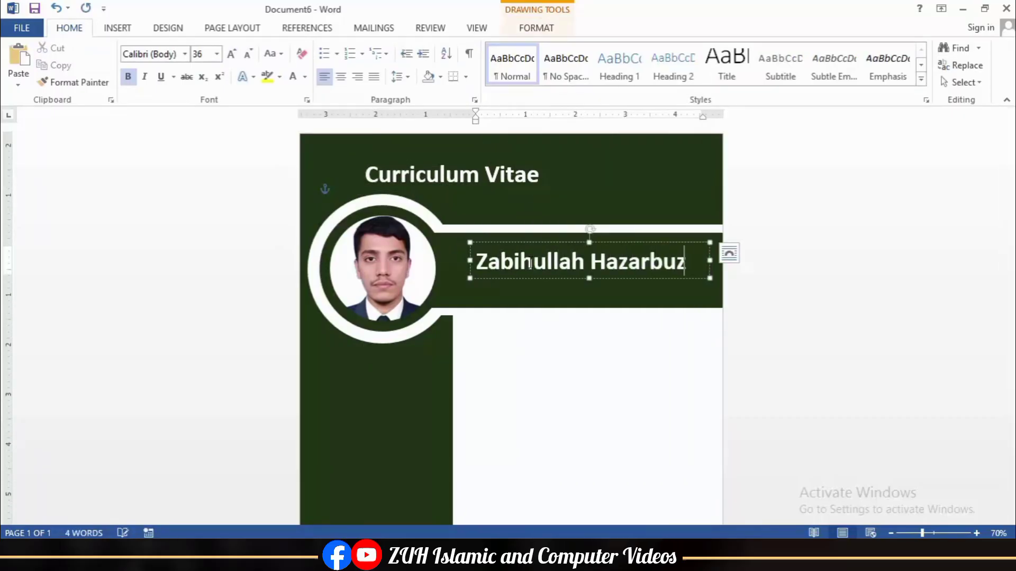
pyautogui.hotkey('ctrl', 'a')
pyautogui.hotkey('ctrl', 'shift', ',')
pyautogui.hotkey('ctrl', 'shift', ',')
pyautogui.rightClick(531, 263)
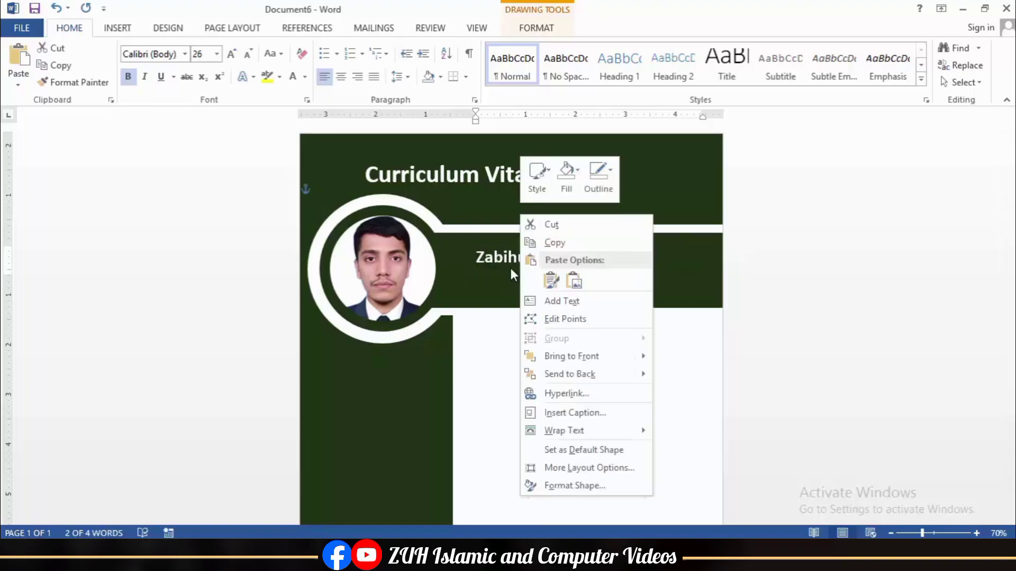
pyautogui.click(494, 244)
# Step: Set the name in non-bold Times New Roman and fit its box to the text
pyautogui.click(185, 55)
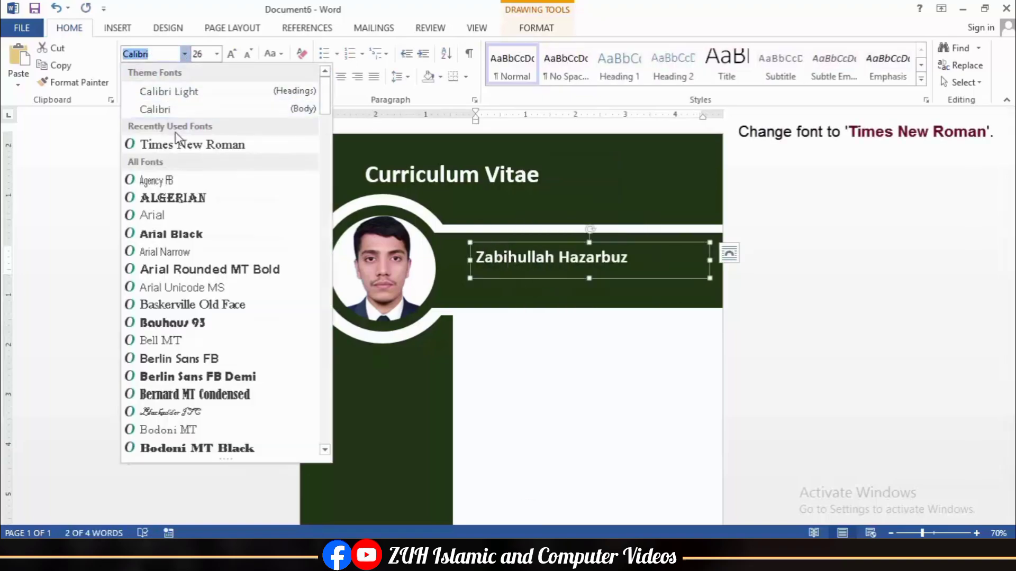
pyautogui.click(183, 147)
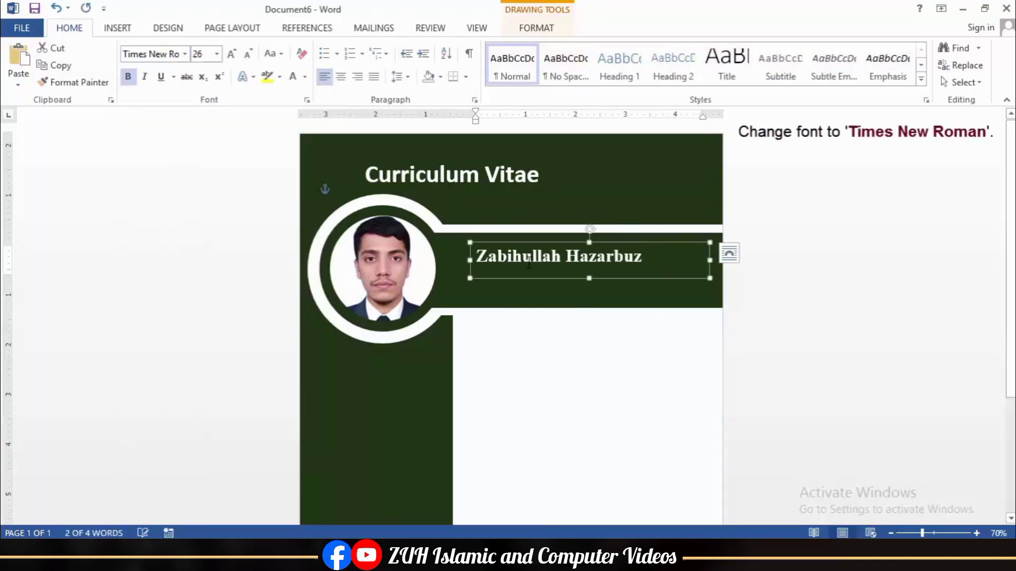
pyautogui.click(128, 78)
pyautogui.moveTo(709, 260); pyautogui.dragTo(637, 269)
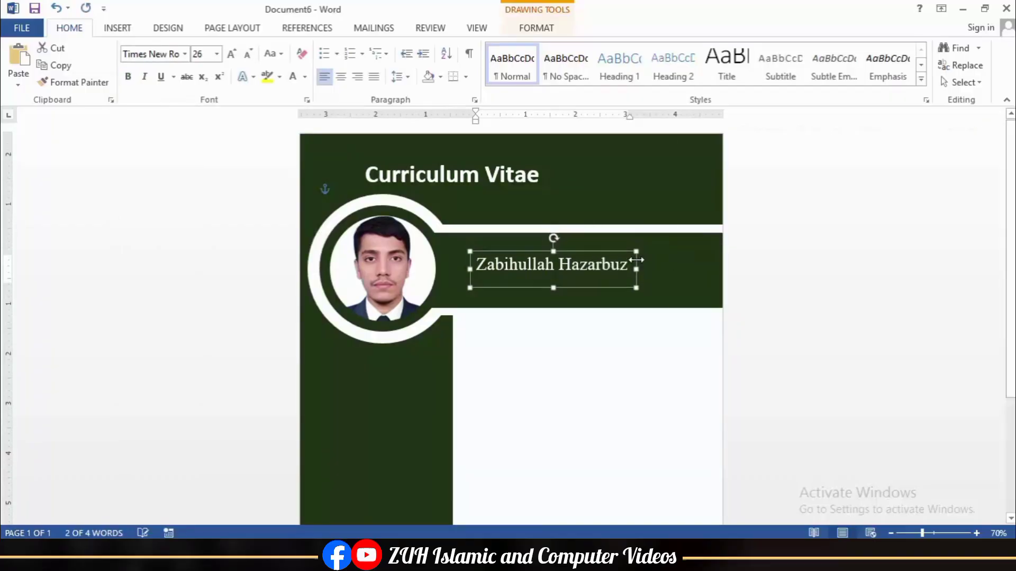
pyautogui.moveTo(552, 285); pyautogui.dragTo(539, 311)
pyautogui.press('Down')
# Step: Add a 'Graphic Designer' subtitle below the name at 18 pt
pyautogui.tripleClick(537, 309)
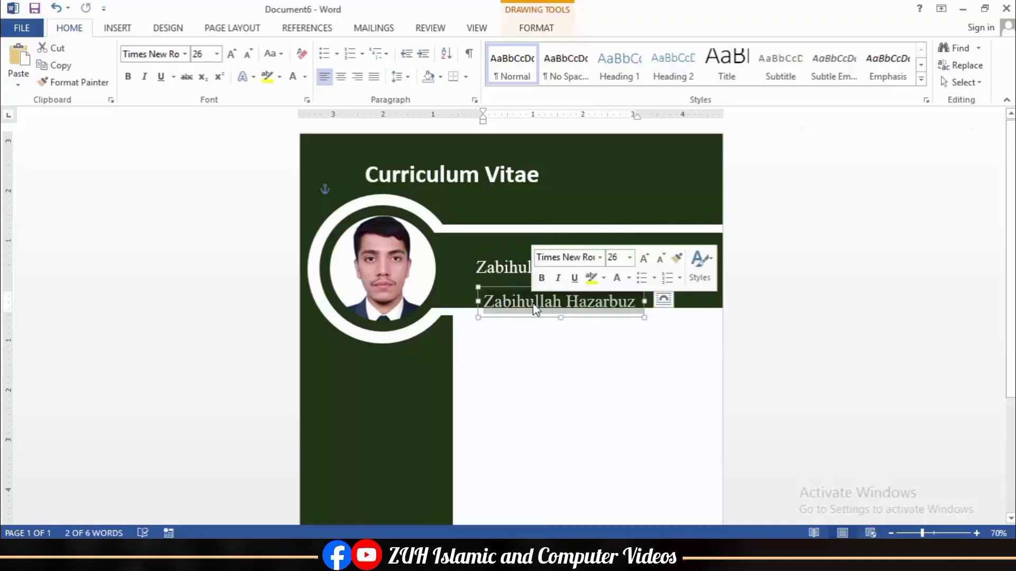
pyautogui.write('Graphic Designer')
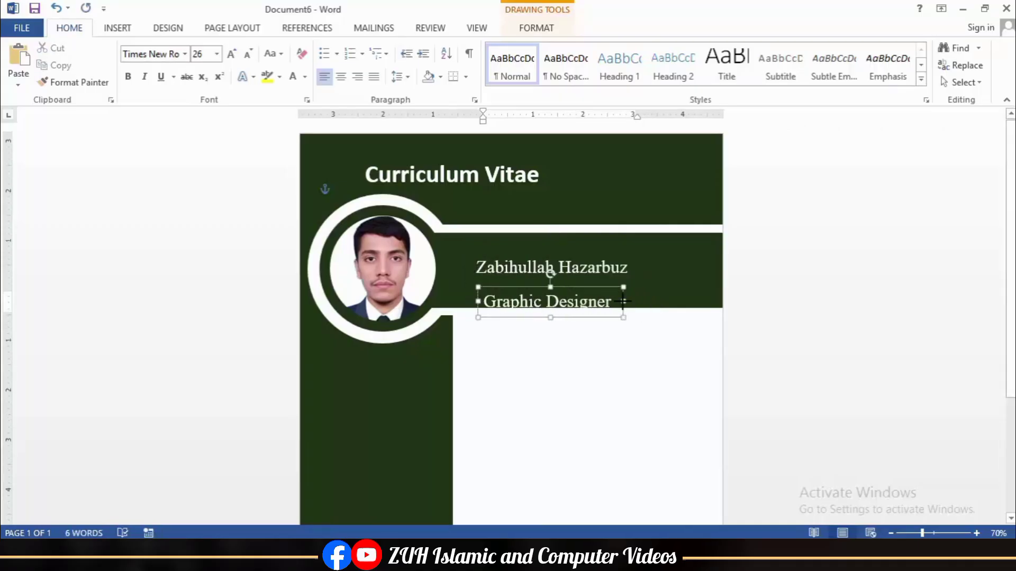
pyautogui.click(623, 302)
pyautogui.click(201, 54)
pyautogui.write('18')
pyautogui.press('Return')
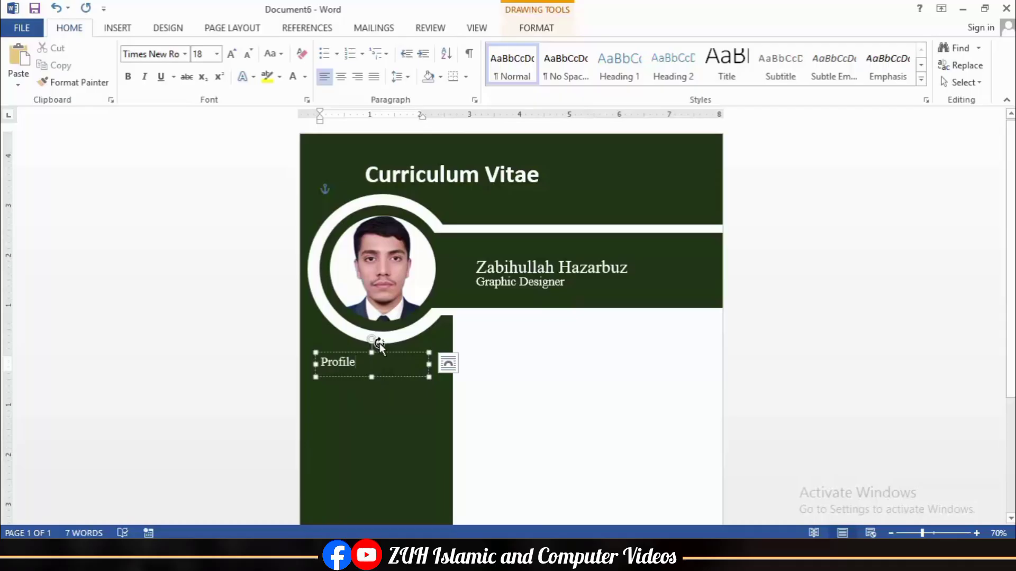
# Step: Center-align the Pashto, English, Dari and Urdu language labels
pyautogui.scroll(-3, 379, 344)
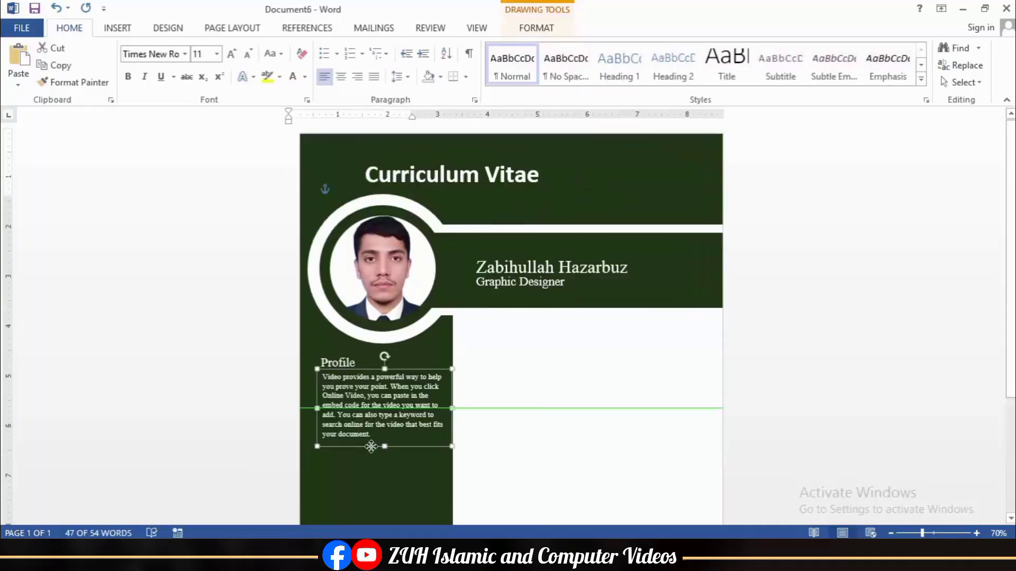
pyautogui.moveTo(374, 448); pyautogui.dragTo(369, 462)
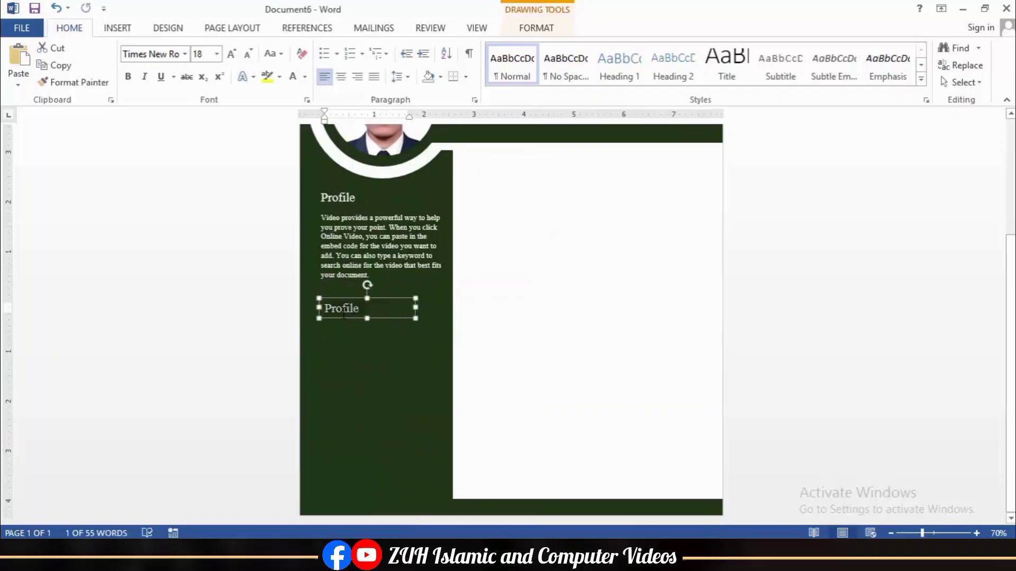
pyautogui.write('Language')
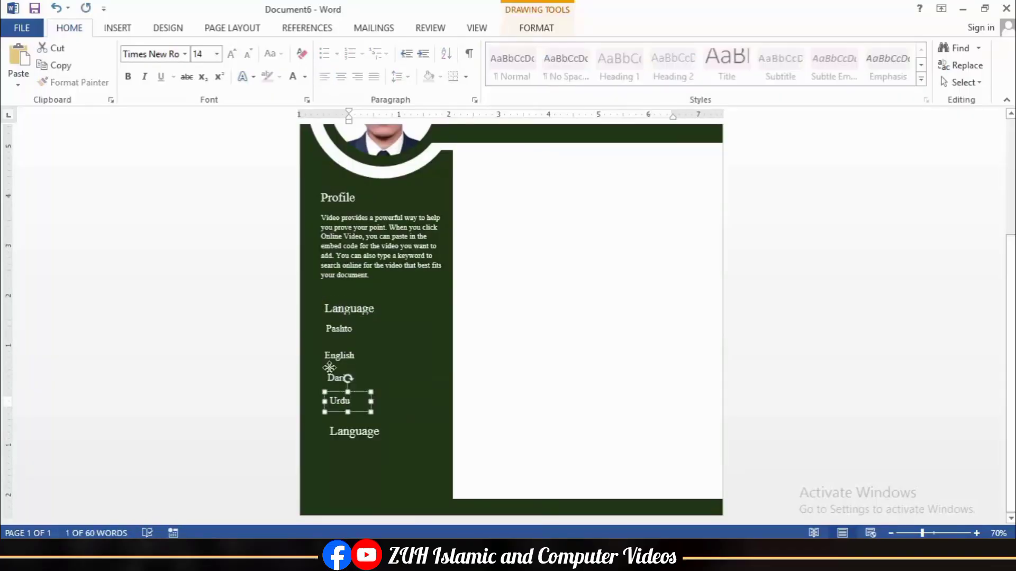
pyautogui.keyDown('shift'); pyautogui.click(339, 356); pyautogui.keyUp('shift')
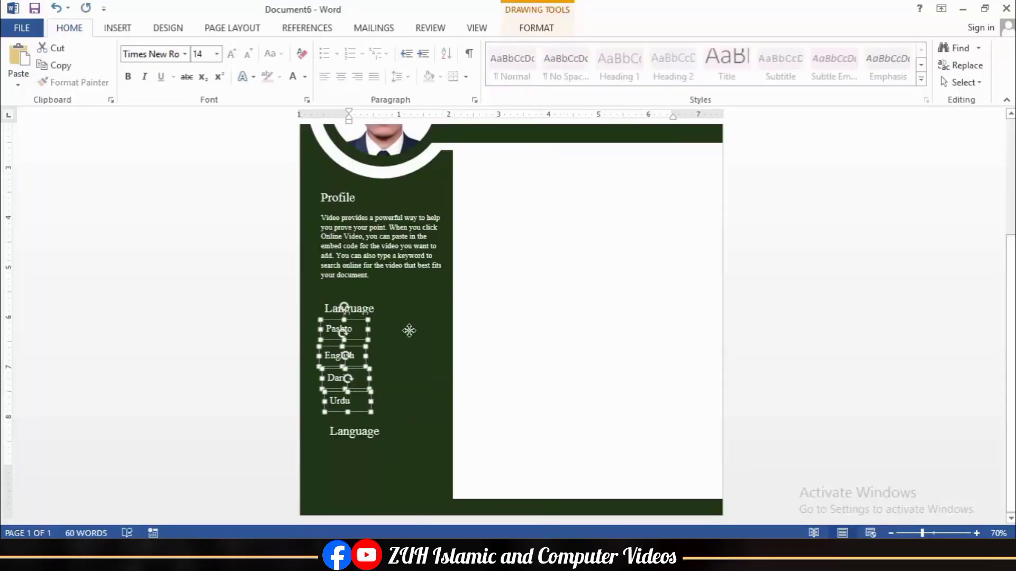
pyautogui.scroll(3, 409, 331)
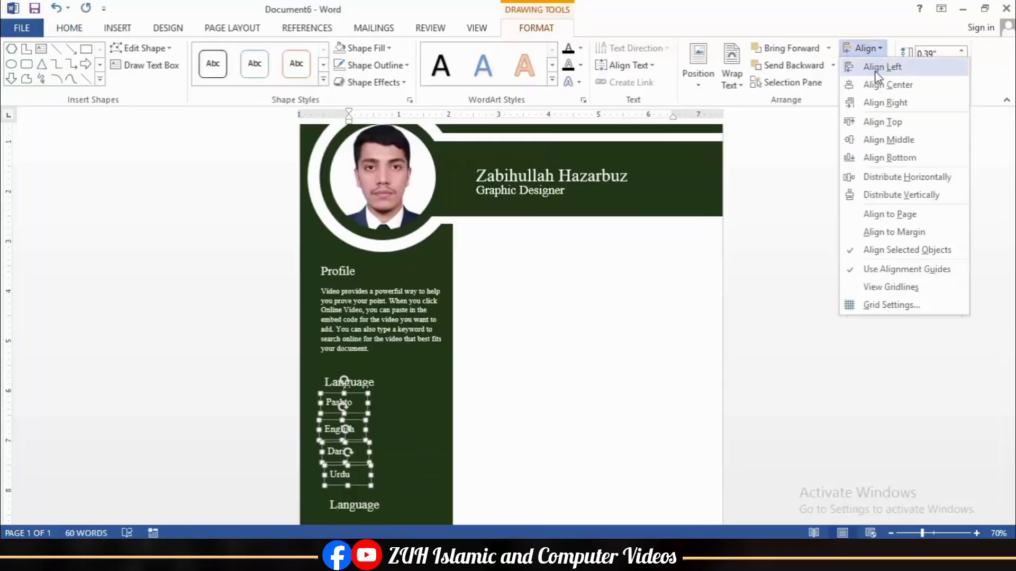
pyautogui.click(878, 80)
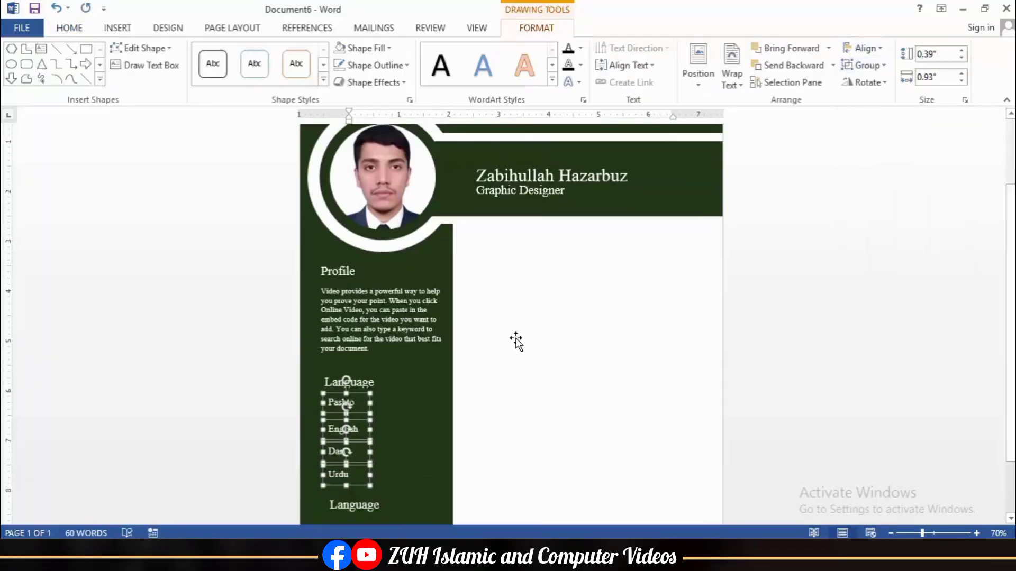
pyautogui.scroll(-3, 518, 338)
# Step: Rename the lower Language heading to Contact
pyautogui.doubleClick(350, 431)
pyautogui.write('Contact')
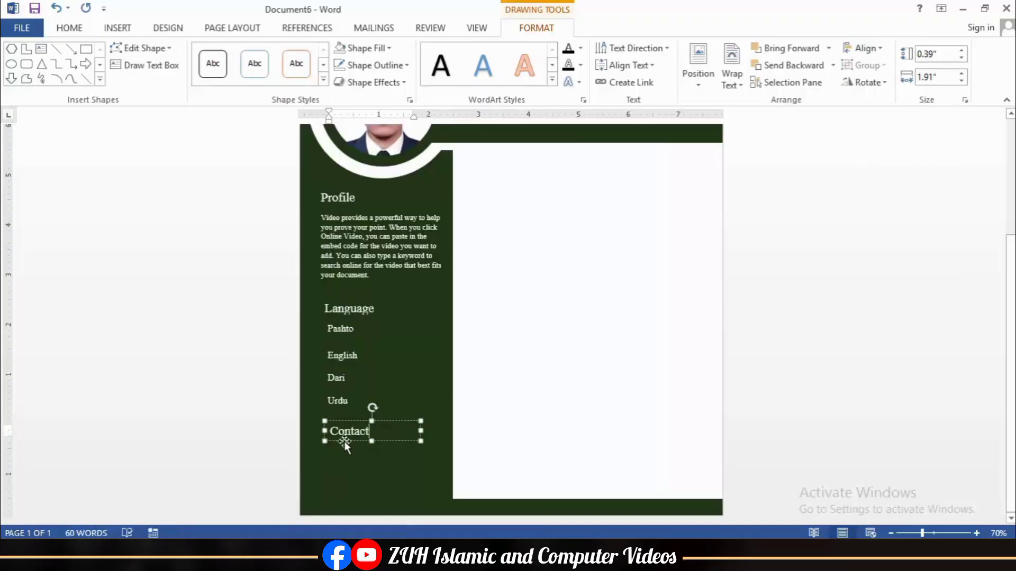
pyautogui.click(431, 477)
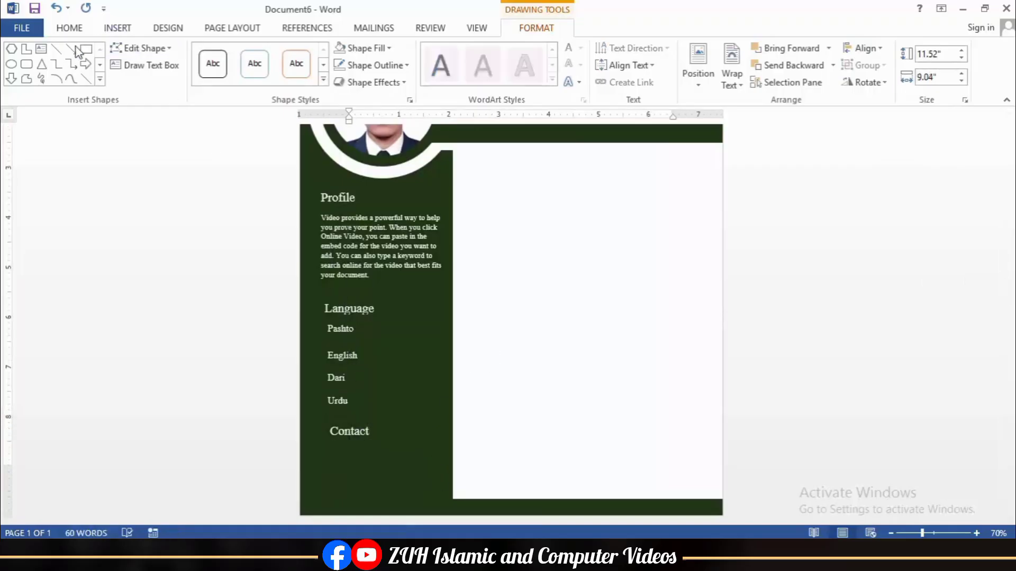
pyautogui.click(27, 65)
pyautogui.scroll(5, 402, 378)
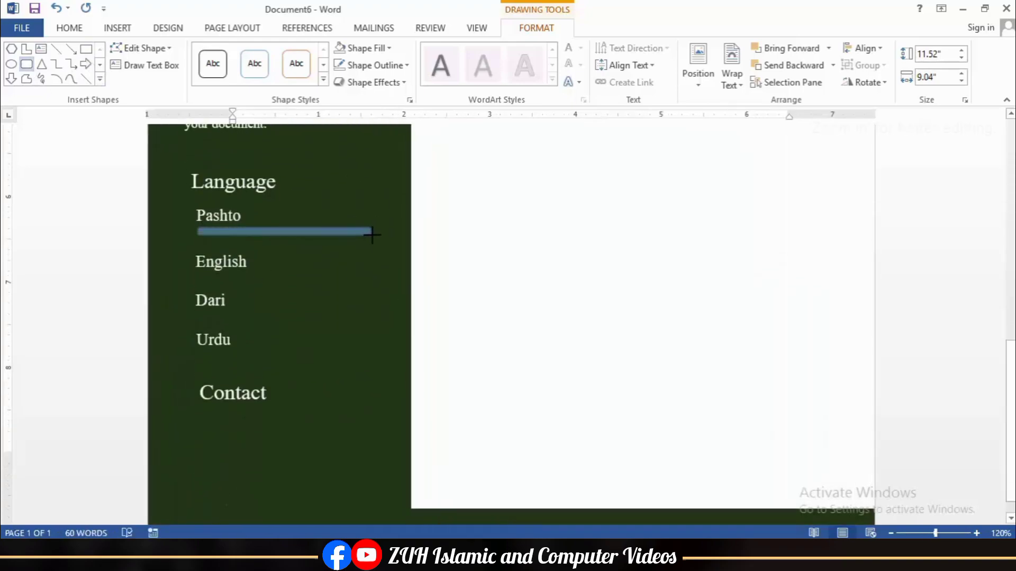
# Step: Draw a thin bar under Pashto with no outline, light grey fill and fully rounded ends
pyautogui.moveTo(372, 234); pyautogui.dragTo(377, 234)
pyautogui.click(373, 65)
pyautogui.click(377, 224)
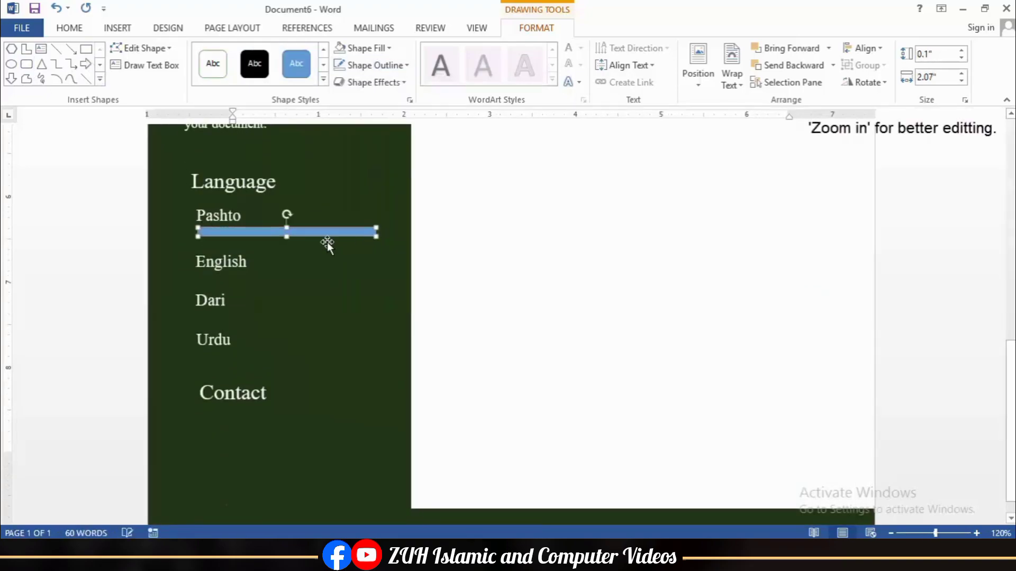
pyautogui.click(365, 47)
pyautogui.click(345, 100)
pyautogui.click(285, 236)
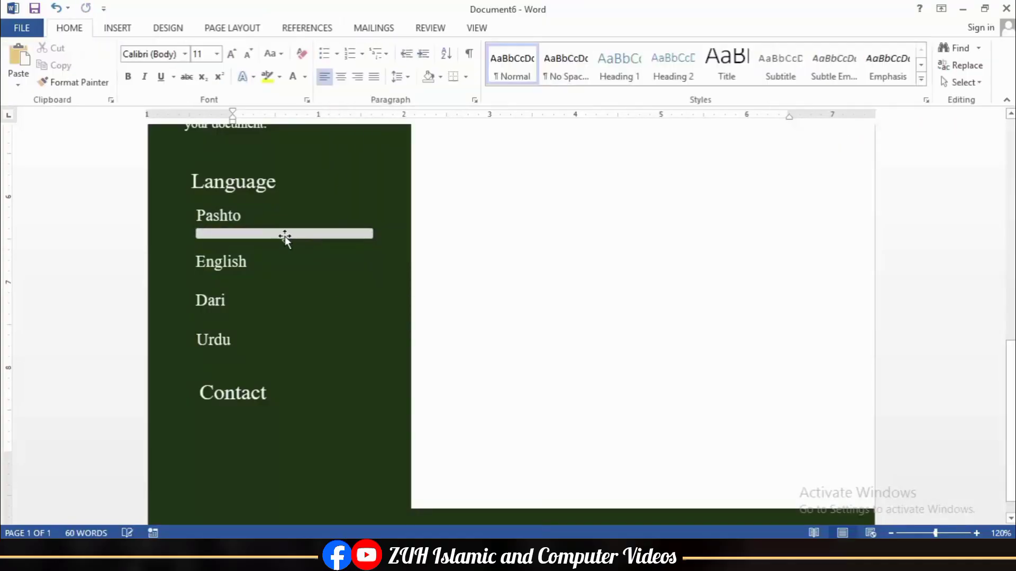
pyautogui.scroll(7, 274, 249)
pyautogui.moveTo(393, 519); pyautogui.dragTo(28, 519)
pyautogui.scroll(13, 295, 490)
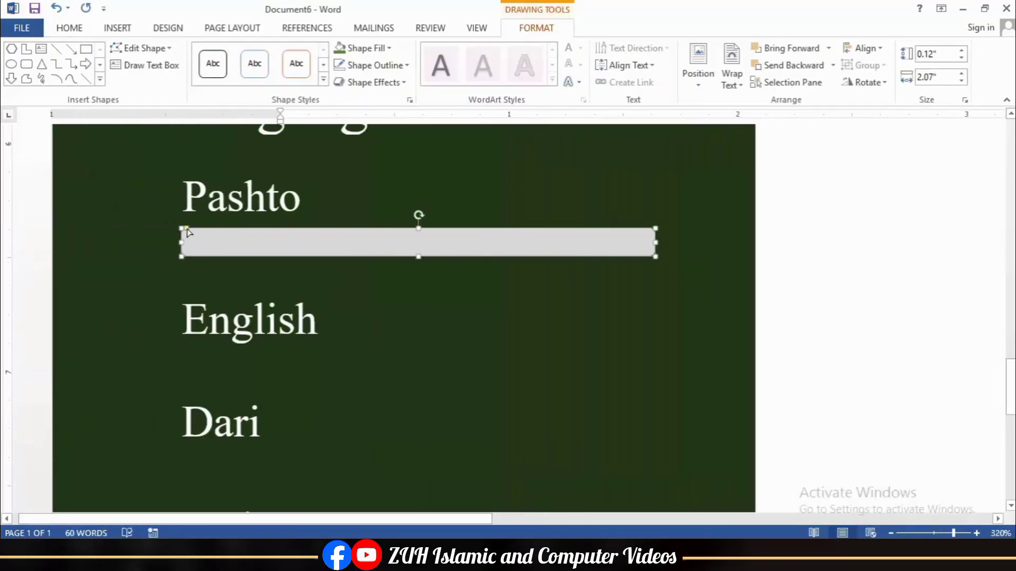
pyautogui.moveTo(187, 229); pyautogui.dragTo(212, 233)
# Step: Overlay a shorter green copy on the grey bar
pyautogui.moveTo(269, 254); pyautogui.dragTo(288, 245)
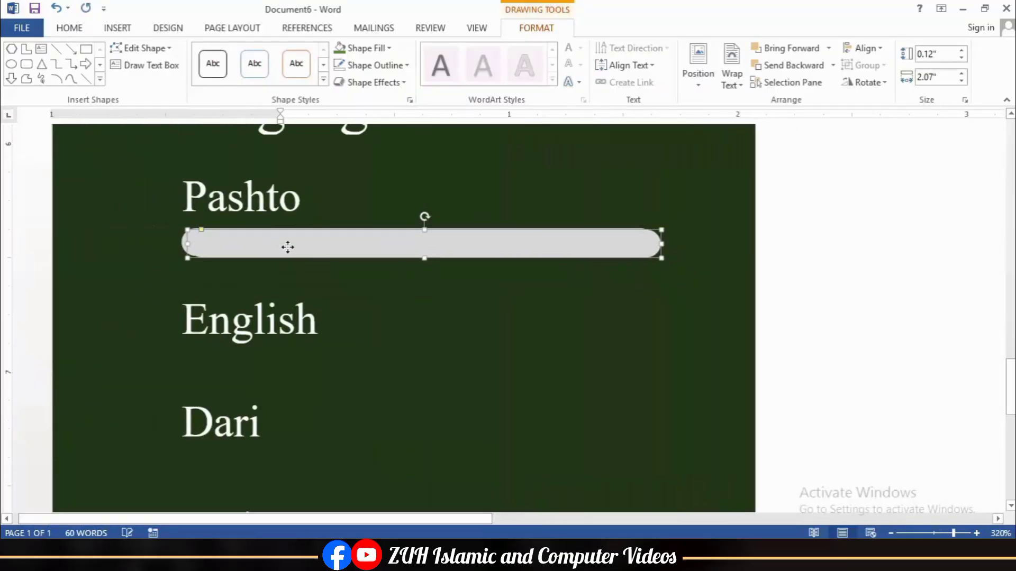
pyautogui.click(339, 49)
pyautogui.moveTo(655, 242); pyautogui.dragTo(623, 243)
# Step: Duplicate the green-grey bar pair under English, Dari and Urdu
pyautogui.keyDown('shift'); pyautogui.click(640, 243); pyautogui.keyUp('shift')
pyautogui.hotkey('ctrl', 'd')
pyautogui.moveTo(591, 279); pyautogui.dragTo(553, 356)
pyautogui.scroll(-4, 550, 354)
pyautogui.hotkey('ctrl', 'd')
pyautogui.moveTo(529, 164); pyautogui.dragTo(470, 330)
pyautogui.hotkey('ctrl', 'd')
pyautogui.scroll(-20, 470, 329)
# Step: Distribute the Pashto, English, Dari and Urdu labels evenly vertically
pyautogui.click(218, 189)
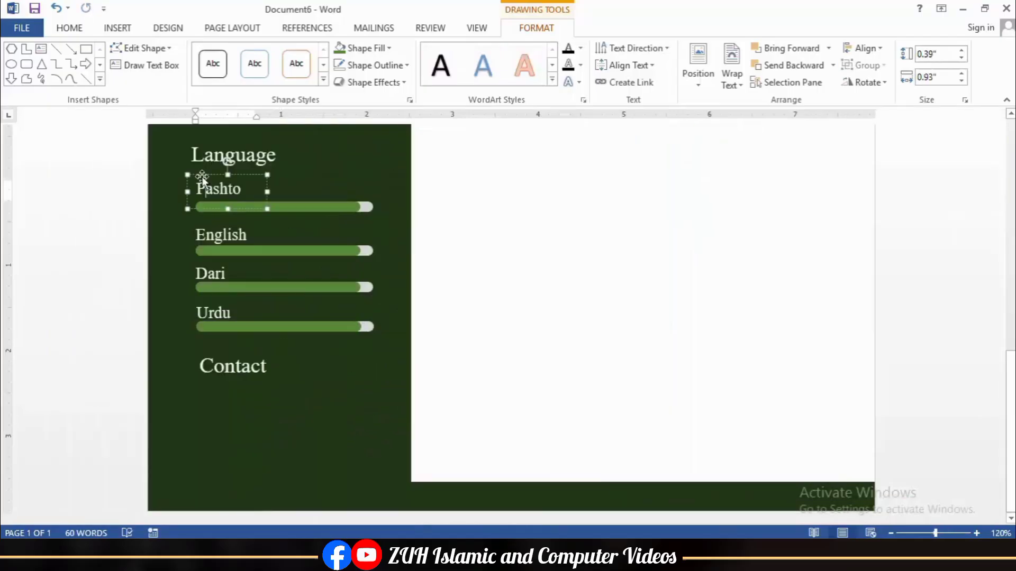
pyautogui.keyDown('shift'); pyautogui.click(221, 235); pyautogui.keyUp('shift')
pyautogui.keyDown('shift'); pyautogui.click(210, 274); pyautogui.keyUp('shift')
pyautogui.keyDown('shift'); pyautogui.click(213, 313); pyautogui.keyUp('shift')
pyautogui.click(863, 48)
pyautogui.click(892, 195)
# Step: Set green bar lengths: Pashto full, English longer, Dari shorter, Urdu 1.3 inches
pyautogui.scroll(4, 133, 225)
pyautogui.click(134, 227)
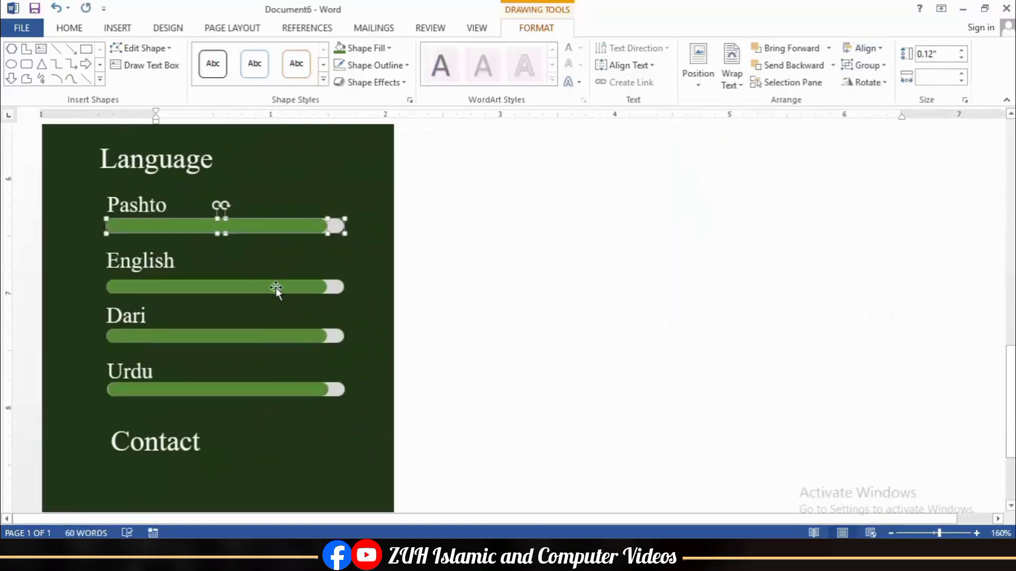
pyautogui.click(277, 284)
pyautogui.click(335, 334)
pyautogui.click(299, 228)
pyautogui.keyDown('ctrl'); pyautogui.scroll(10, 346, 260); pyautogui.keyUp('ctrl')
pyautogui.moveTo(185, 229); pyautogui.dragTo(211, 230)
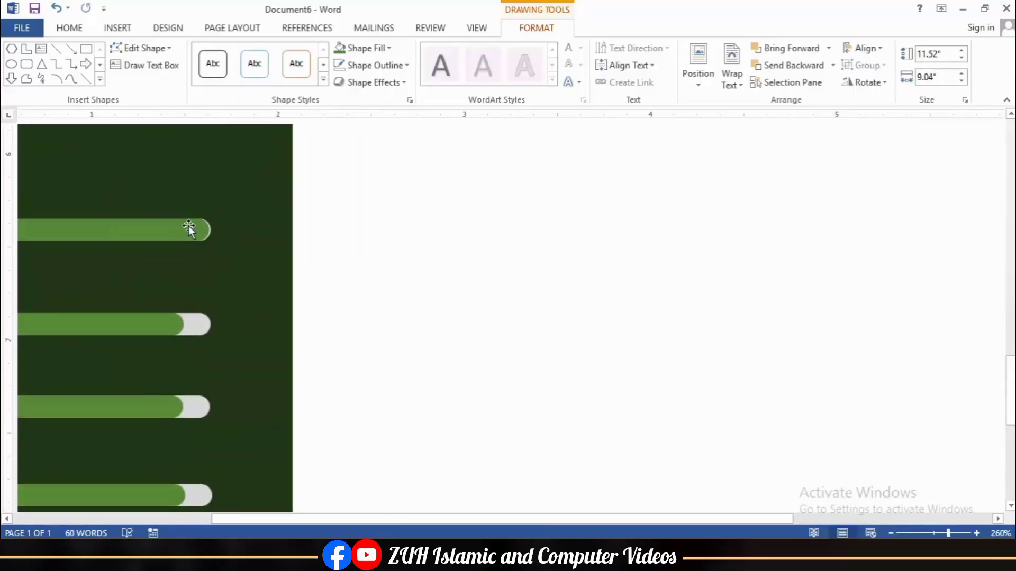
pyautogui.click(189, 227)
pyautogui.click(171, 324)
pyautogui.moveTo(184, 324); pyautogui.dragTo(192, 324)
pyautogui.click(169, 407)
pyautogui.moveTo(184, 406); pyautogui.dragTo(143, 407)
pyautogui.click(165, 495)
pyautogui.moveTo(185, 495); pyautogui.dragTo(109, 495)
# Step: Paste the contact-details text box and position it under the Contact heading
pyautogui.scroll(-20, 420, 318)
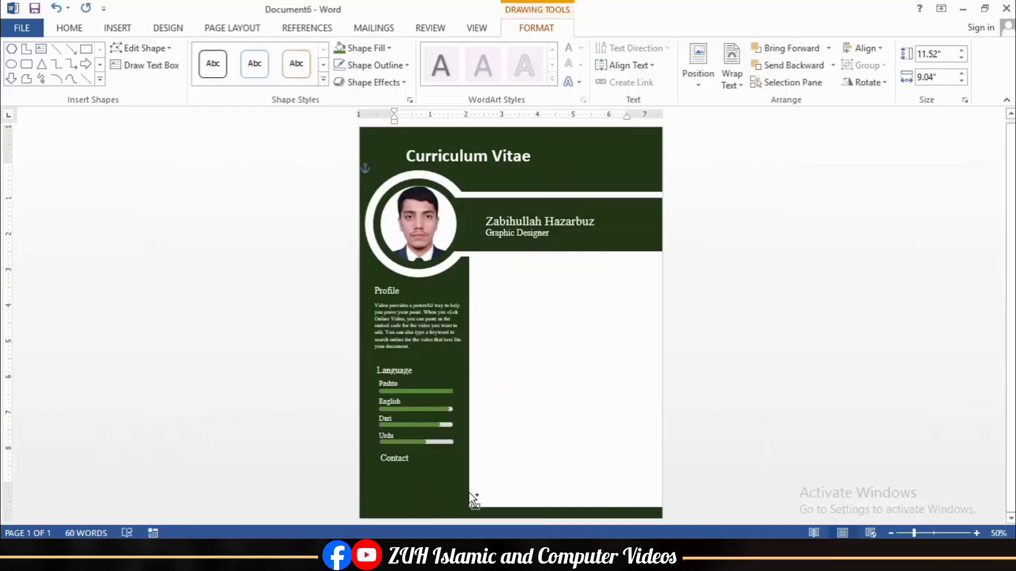
pyautogui.hotkey('ctrl', 'v')
pyautogui.moveTo(396, 169); pyautogui.dragTo(418, 449)
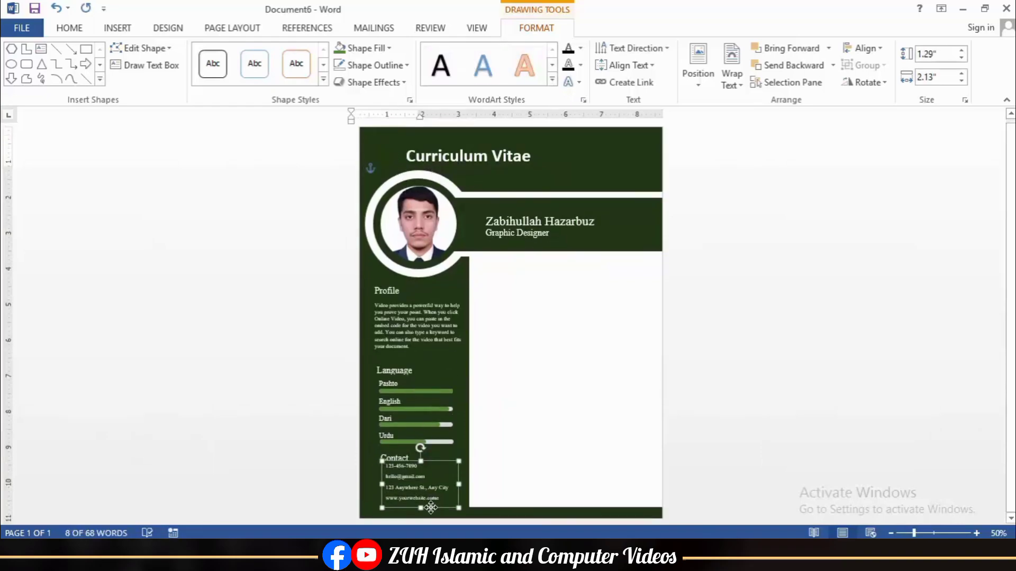
pyautogui.keyDown('ctrl'); pyautogui.scroll(6, 418, 449); pyautogui.keyUp('ctrl')
pyautogui.scroll(-3, 298, 475)
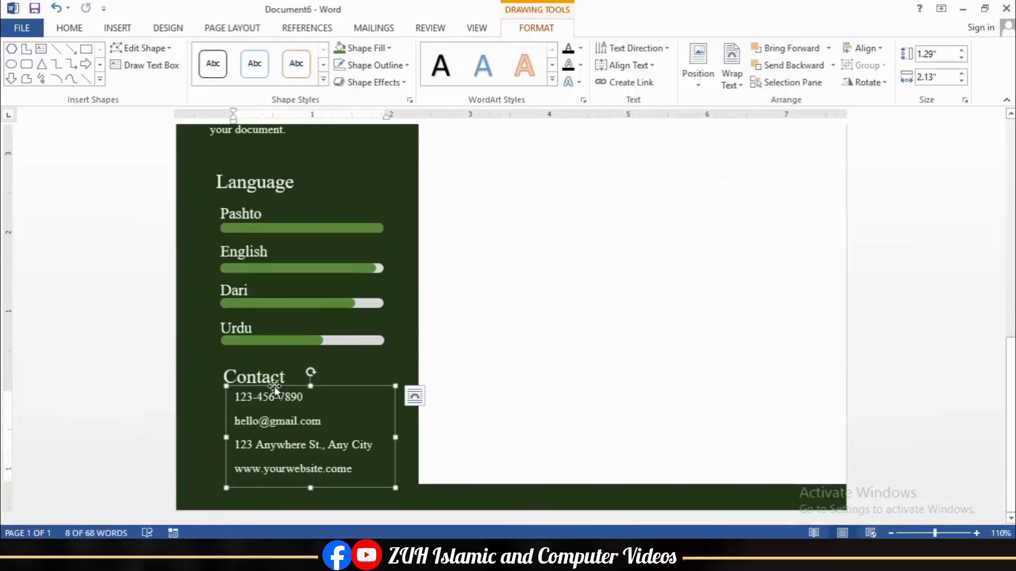
pyautogui.moveTo(274, 389); pyautogui.dragTo(287, 391)
pyautogui.click(506, 391)
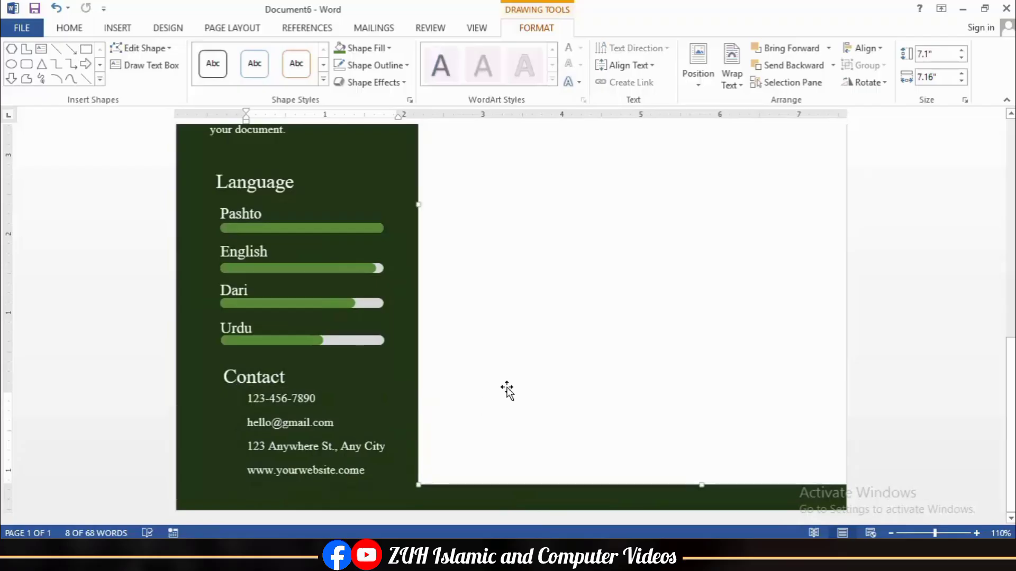
pyautogui.keyDown('ctrl'); pyautogui.scroll(-1, 507, 390); pyautogui.keyUp('ctrl')
pyautogui.scroll(4, 516, 390)
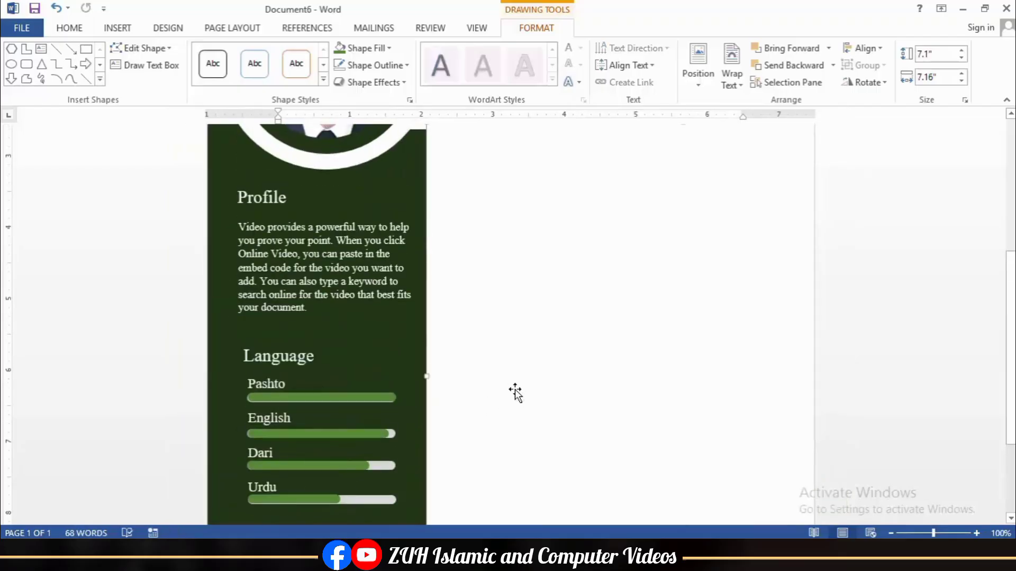
pyautogui.scroll(2, 540, 381)
pyautogui.keyDown('ctrl'); pyautogui.scroll(-2, 540, 378); pyautogui.keyUp('ctrl')
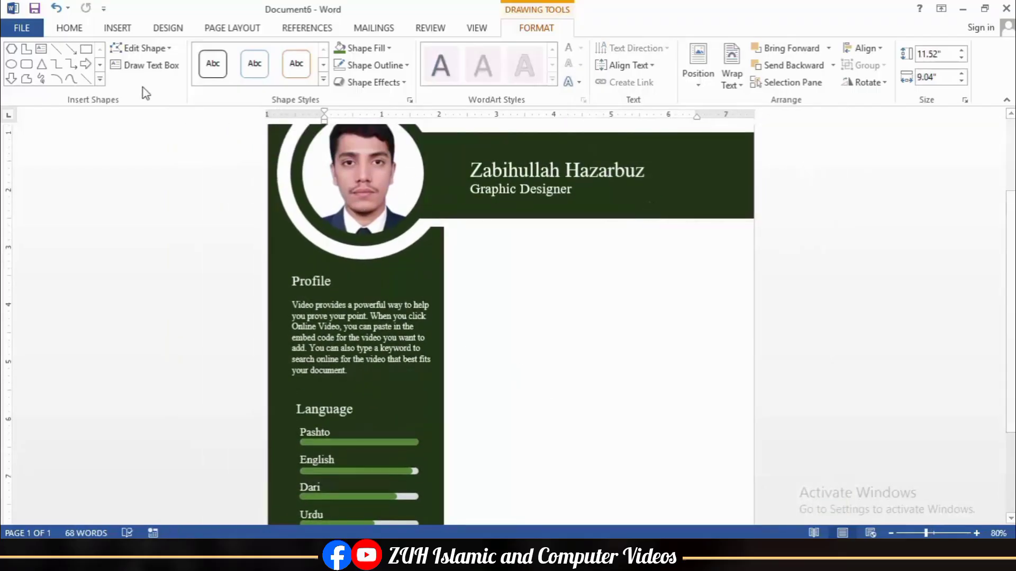
pyautogui.click(27, 66)
# Step: Draw a dark-green rounded bar below the name banner reading Education
pyautogui.moveTo(478, 241); pyautogui.dragTo(646, 262)
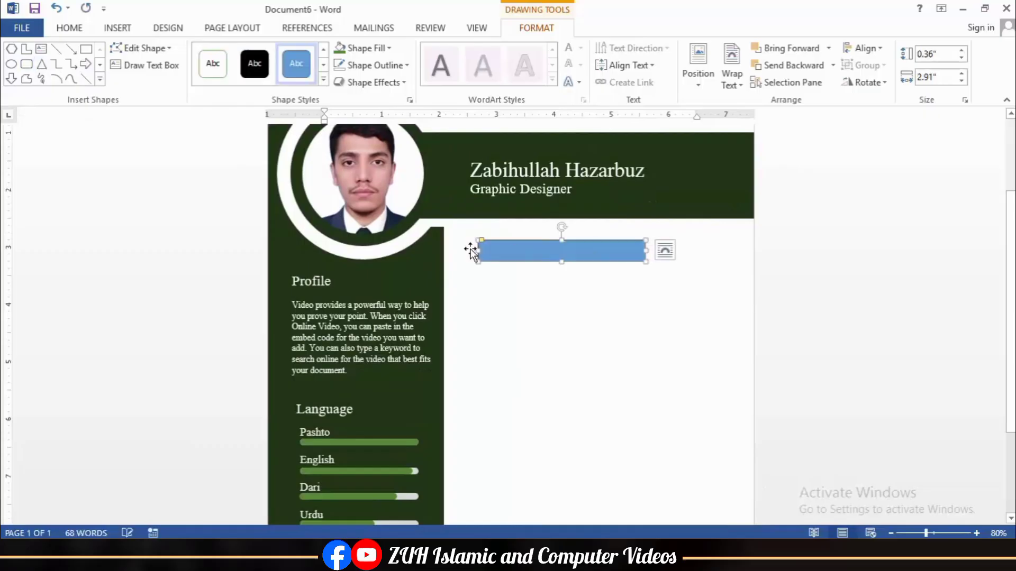
pyautogui.click(562, 259)
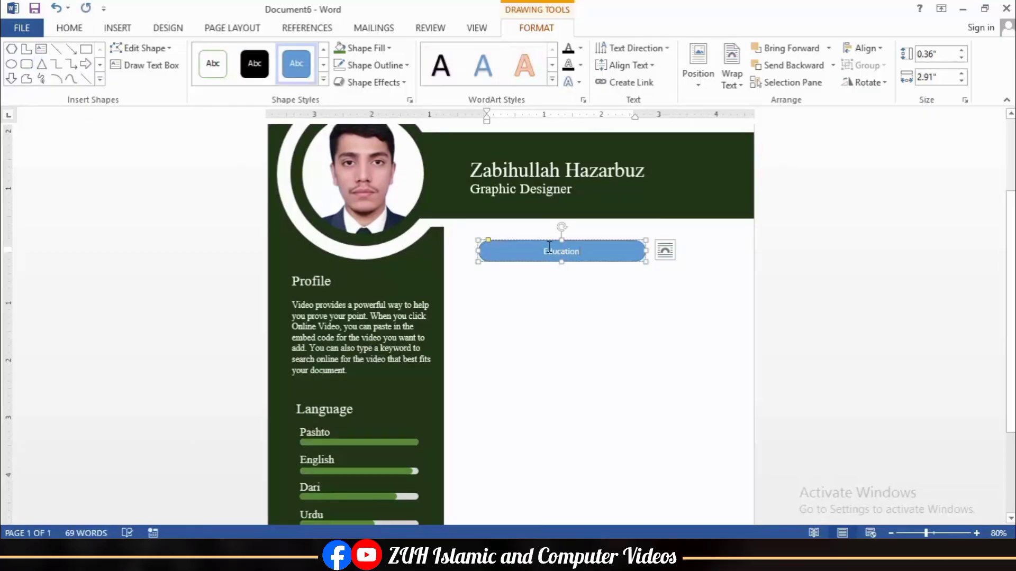
pyautogui.click(340, 50)
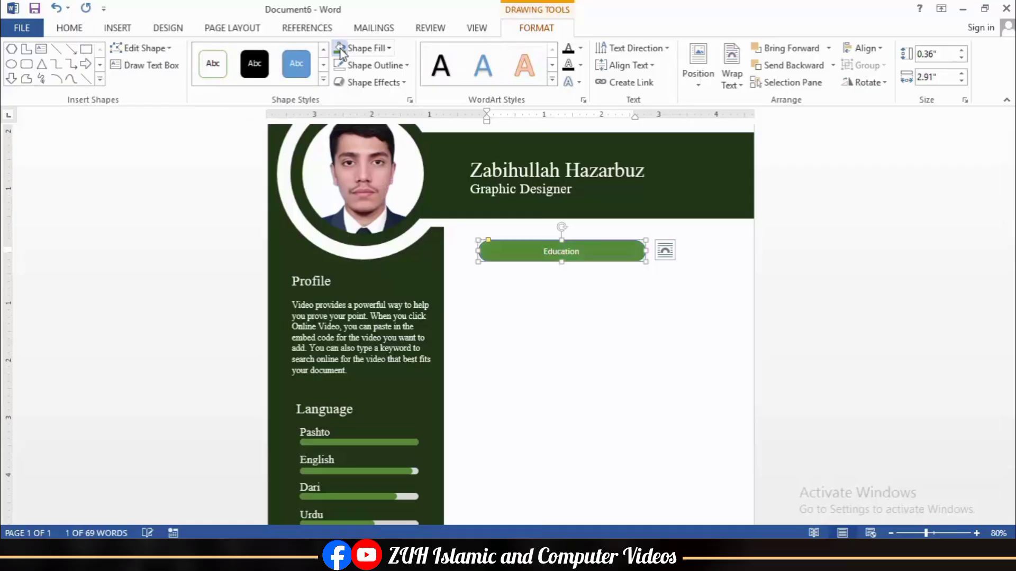
pyautogui.click(369, 52)
pyautogui.click(351, 193)
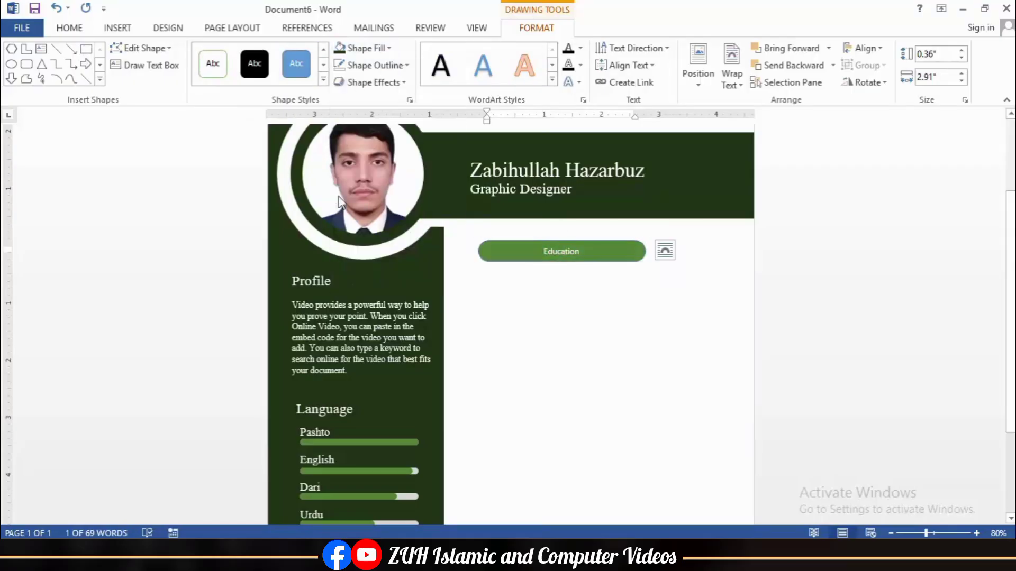
# Step: Set the Education text to Times New Roman, enlarged to 18 pt
pyautogui.scroll(8, 181, 54)
pyautogui.click(182, 53)
pyautogui.click(193, 143)
pyautogui.click(231, 53)
pyautogui.click(232, 53)
pyautogui.click(231, 54)
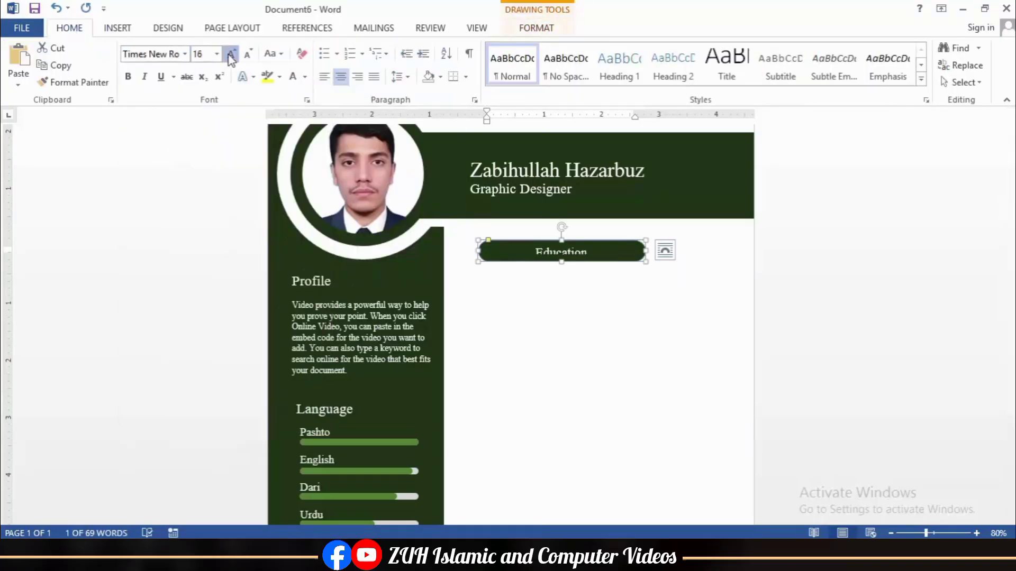
pyautogui.scroll(-8, 658, 101)
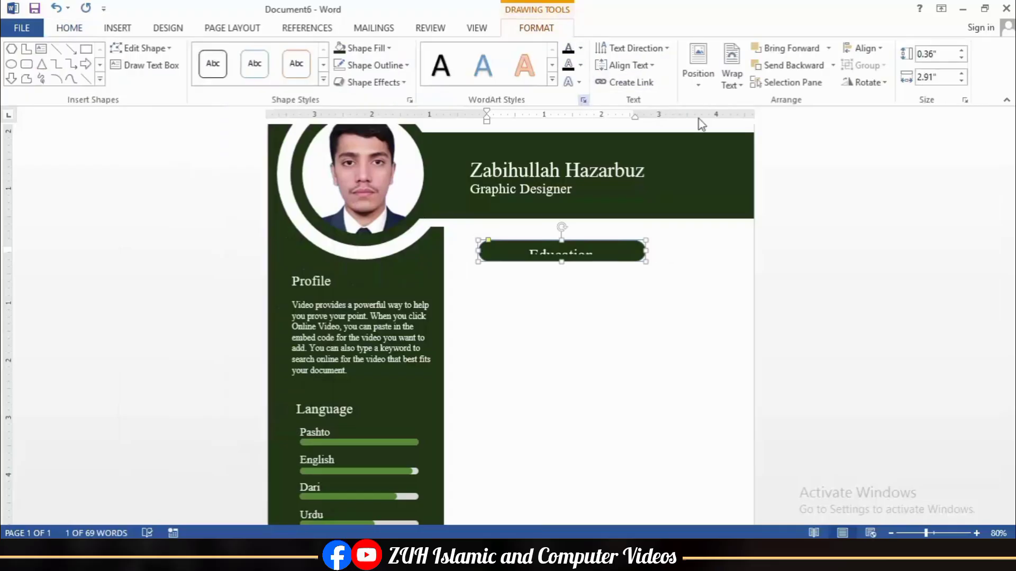
# Step: Set zero top and bottom text margins, narrow the bar, and left-align Education
pyautogui.click(888, 175)
pyautogui.click(853, 207)
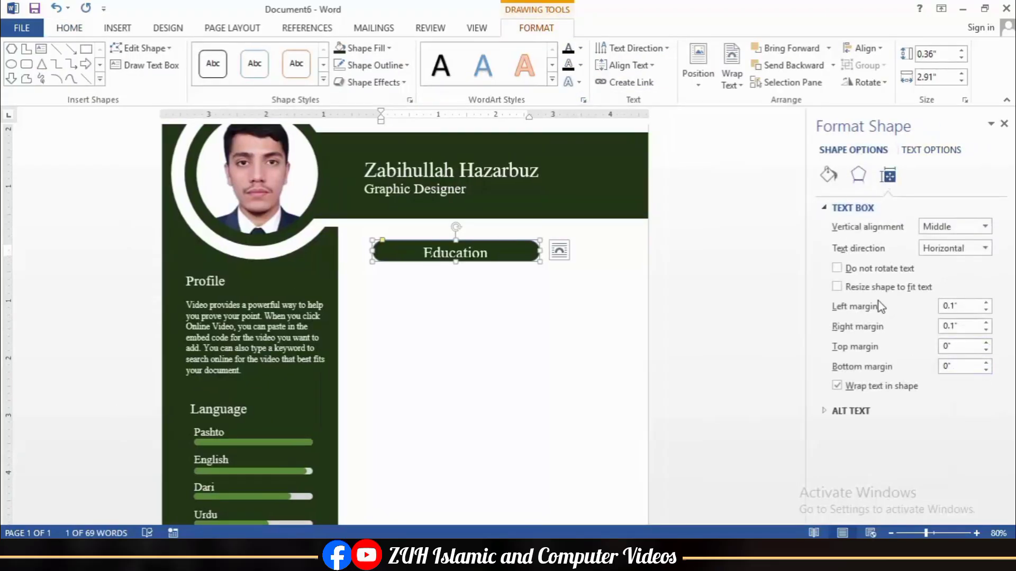
pyautogui.scroll(8, 197, 53)
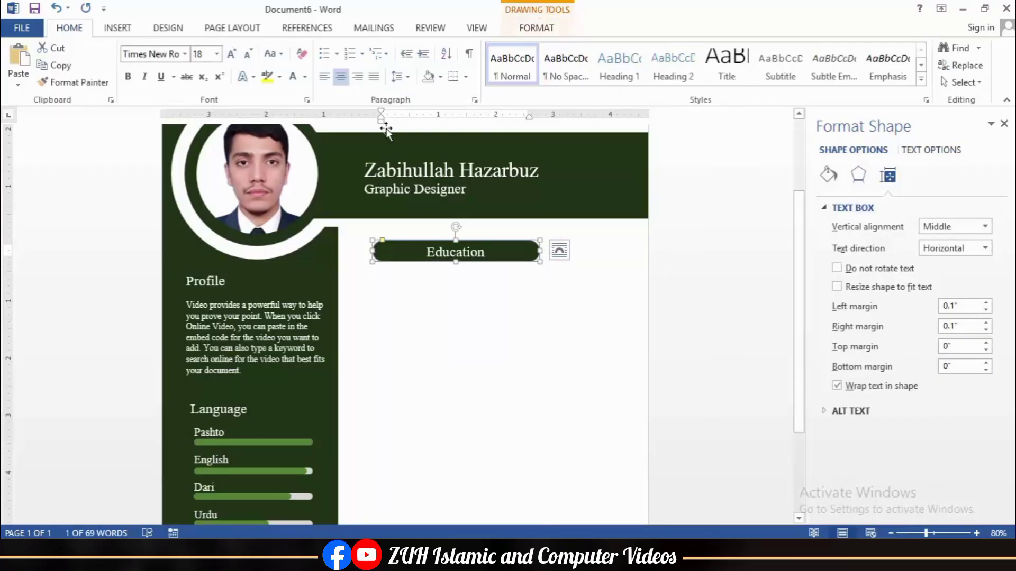
pyautogui.moveTo(537, 251); pyautogui.dragTo(515, 250)
pyautogui.hotkey('ctrl', 'l')
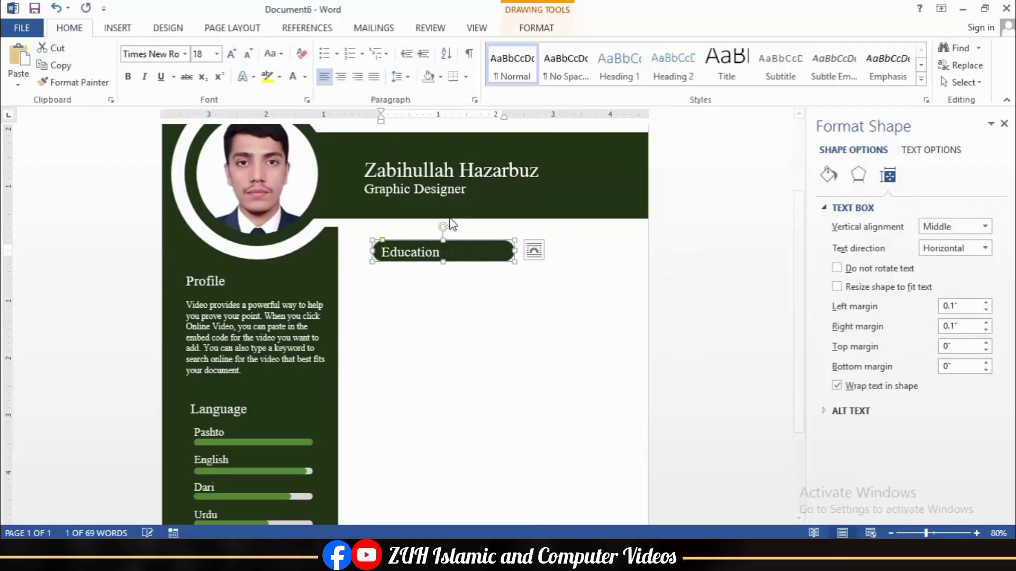
pyautogui.click(1004, 124)
pyautogui.keyDown('ctrl'); pyautogui.scroll(-1, 726, 251); pyautogui.keyUp('ctrl')
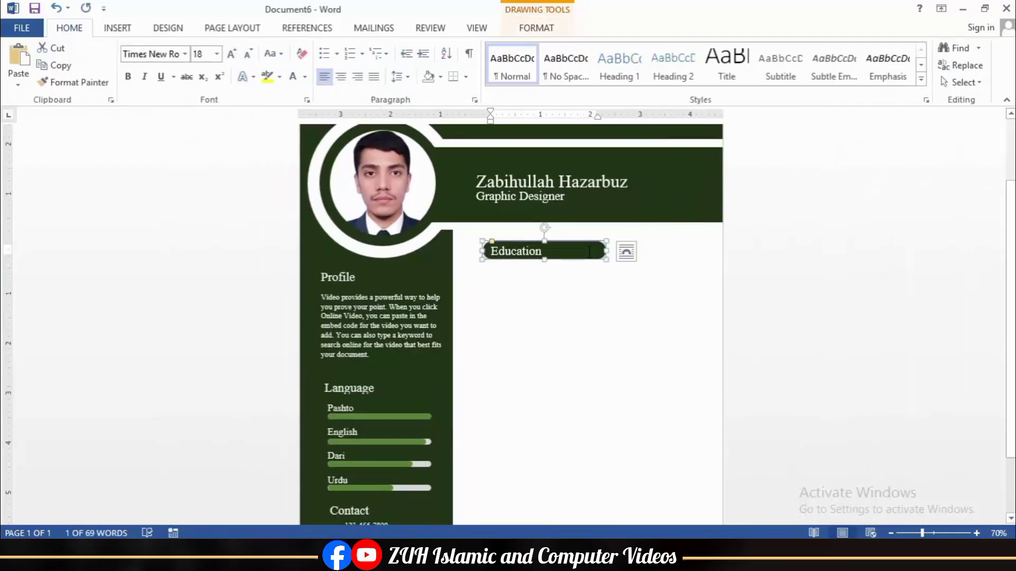
# Step: Paste the education entries and duplicate the Education heading below the third entry
pyautogui.scroll(-1, 605, 302)
pyautogui.hotkey('ctrl', 'v')
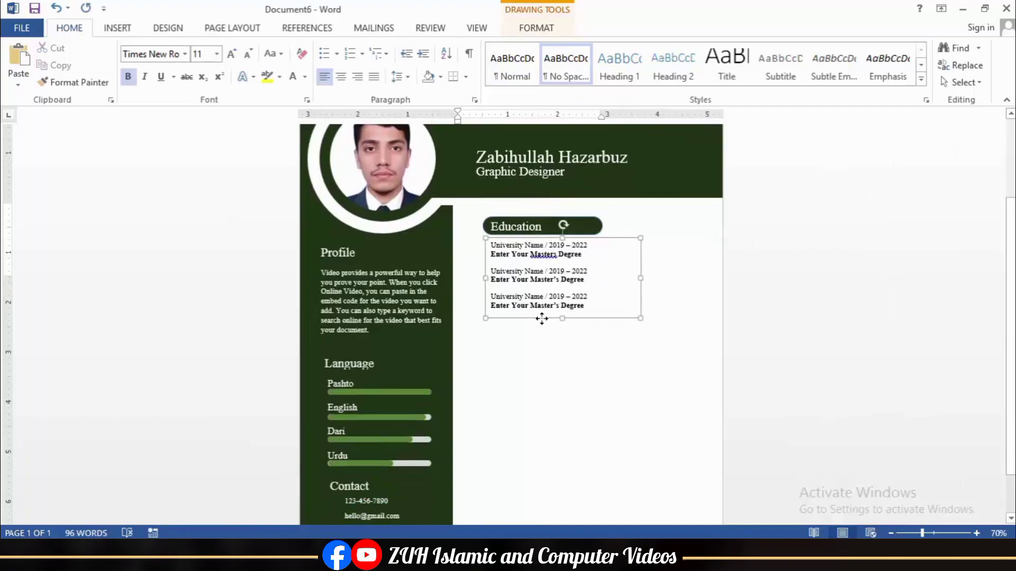
pyautogui.click(552, 342)
pyautogui.click(533, 217)
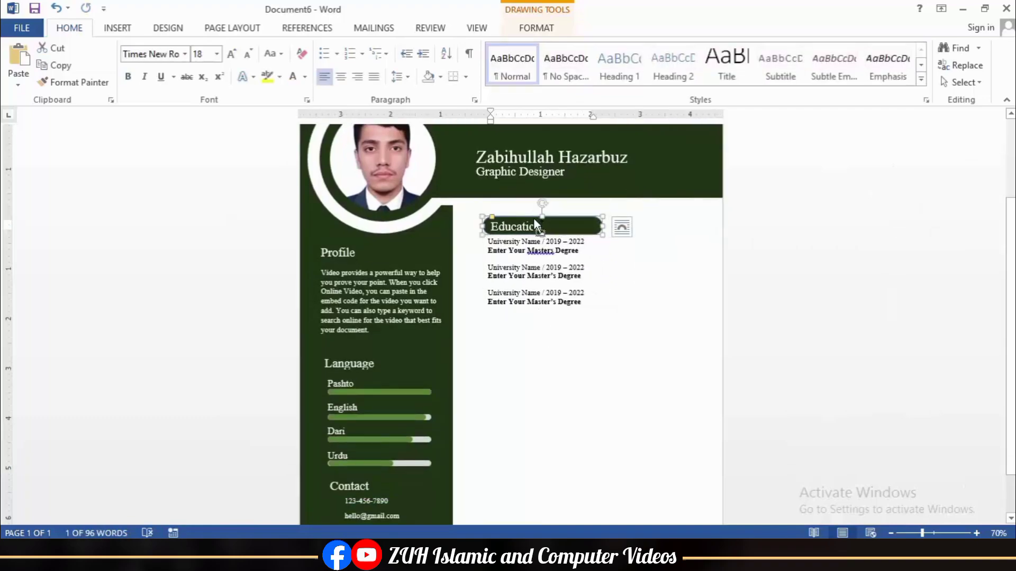
pyautogui.moveTo(534, 218); pyautogui.dragTo(534, 226)
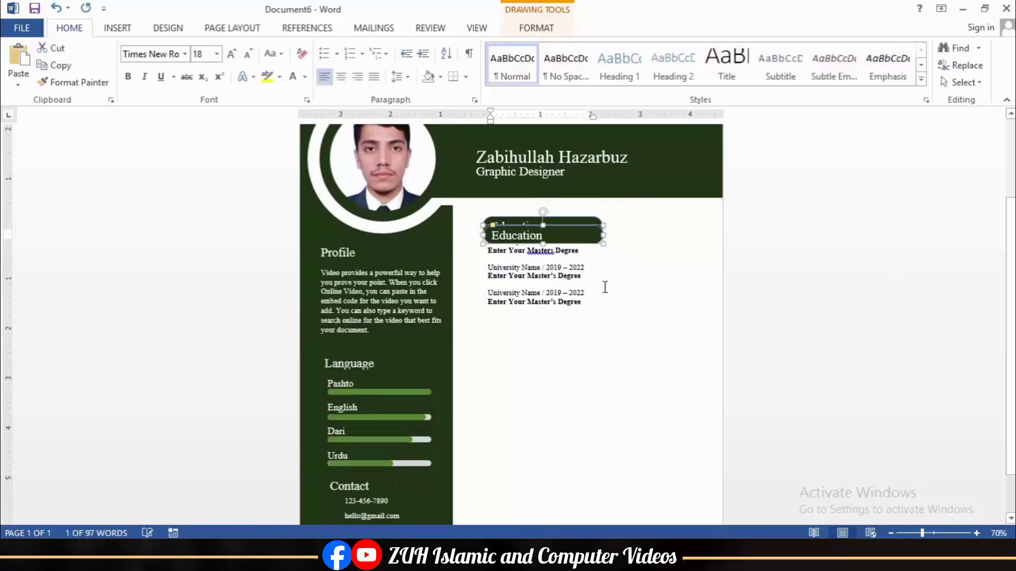
pyautogui.press('Down')
pyautogui.press('Down')
pyautogui.press('Down')
pyautogui.press('Down')
pyautogui.press('Down')
pyautogui.press('Down')
pyautogui.press('Down')
pyautogui.press('Down')
pyautogui.press('Down')
pyautogui.press('Down')
pyautogui.press('Down')
pyautogui.press('Down')
pyautogui.press('Down')
pyautogui.press('Down')
pyautogui.press('Down')
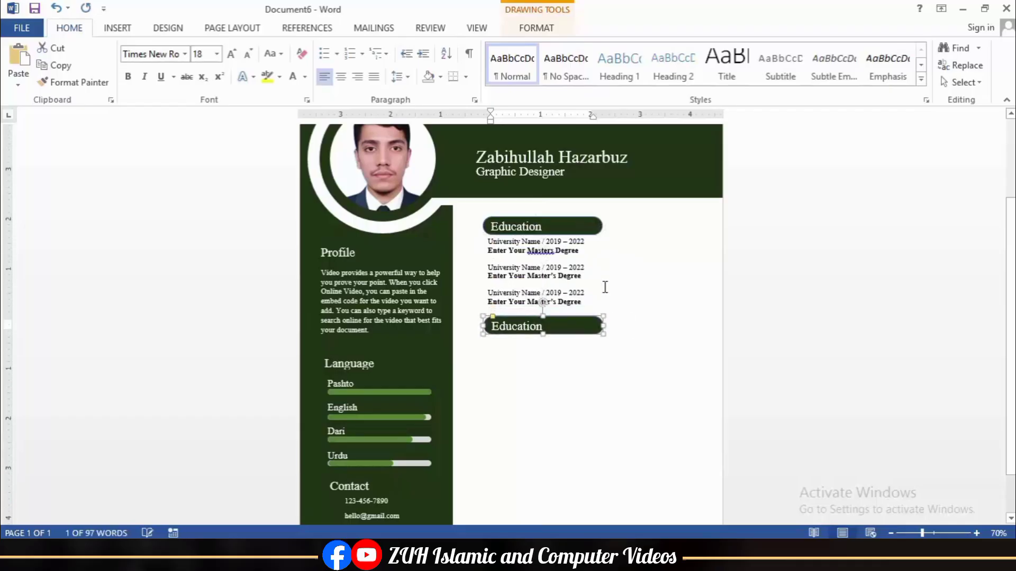
# Step: Rename the copied heading to Work Experience and shift the Education heading slightly up
pyautogui.doubleClick(520, 327)
pyautogui.write('Work Experience')
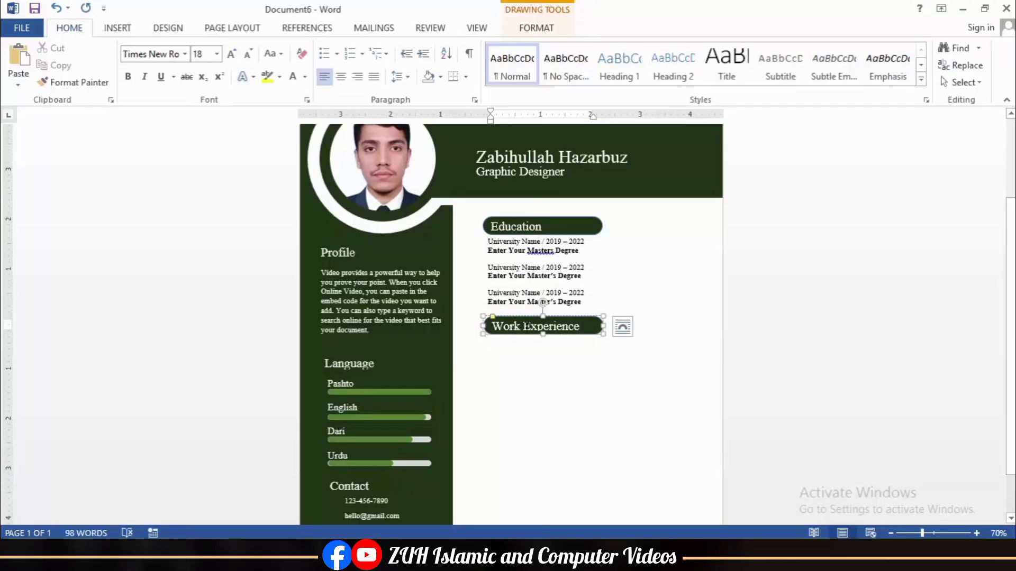
pyautogui.click(539, 218)
pyautogui.moveTo(543, 216); pyautogui.dragTo(543, 214)
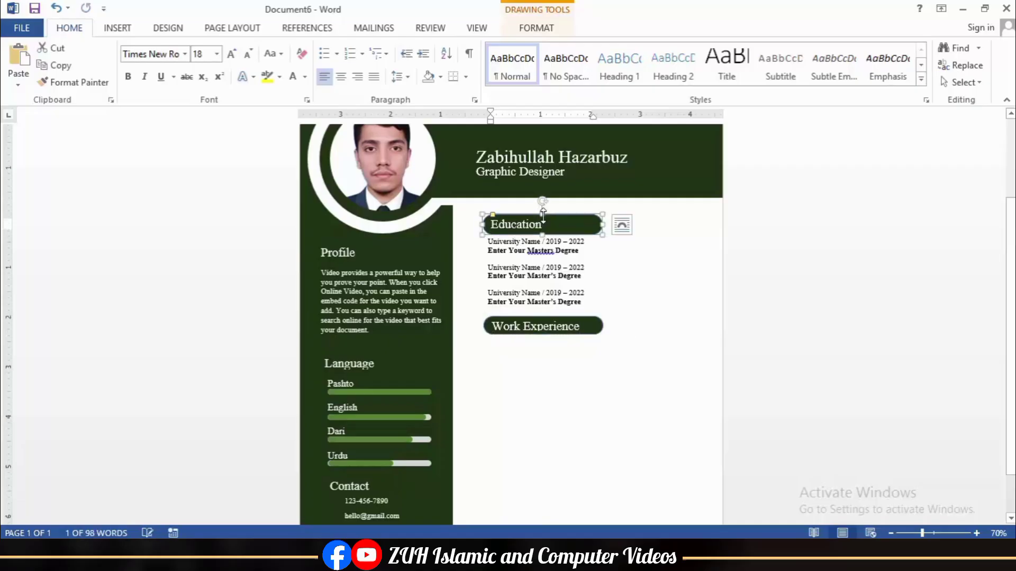
# Step: Place the Graphic Design, Web Design, Drawing, MS Office list under the second Work Experience heading
pyautogui.click(541, 316)
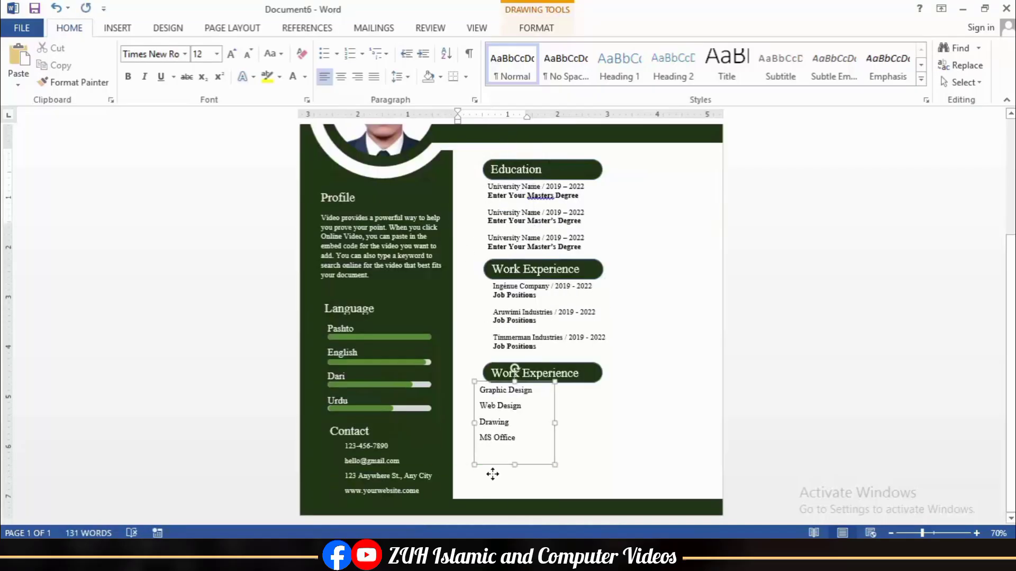
pyautogui.moveTo(492, 472)
pyautogui.mouseDown()
pyautogui.moveTo(498, 477)
pyautogui.moveTo(499, 463)
pyautogui.mouseUp()
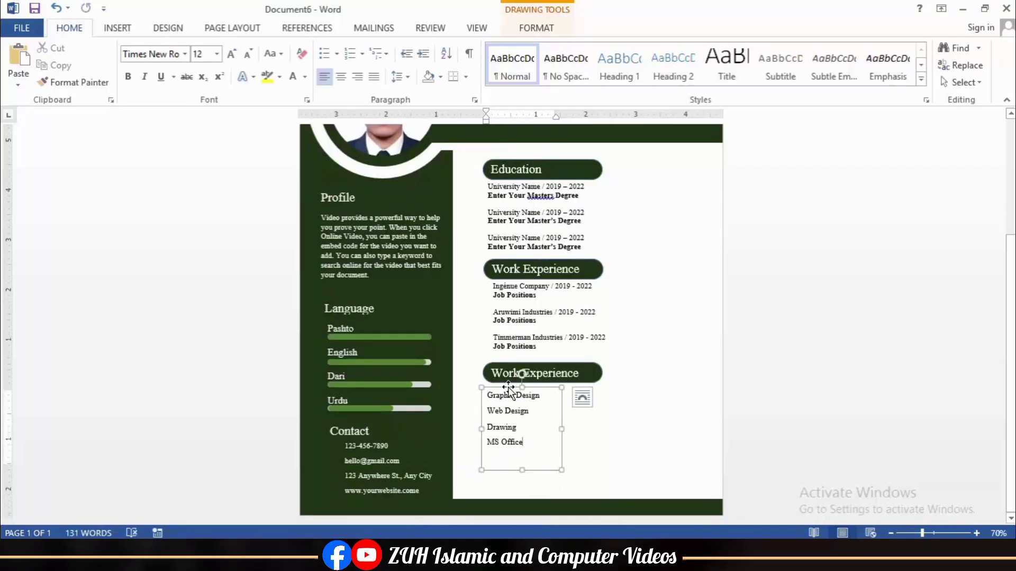
pyautogui.click(522, 468)
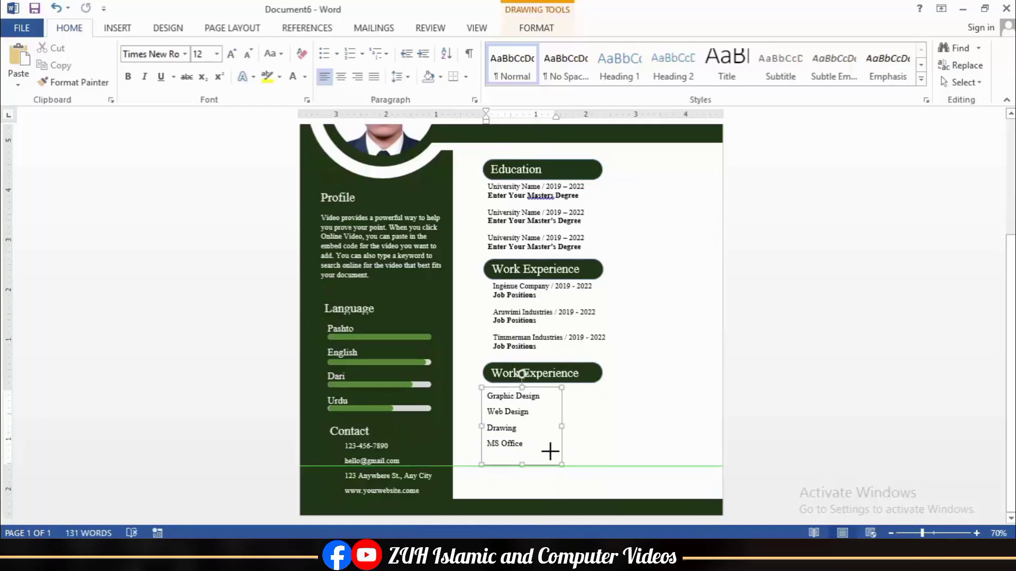
pyautogui.keyDown('ctrl'); pyautogui.scroll(3, 636, 426); pyautogui.keyUp('ctrl')
pyautogui.scroll(-4, 636, 425)
pyautogui.keyDown('ctrl'); pyautogui.scroll(2, 634, 427); pyautogui.keyUp('ctrl')
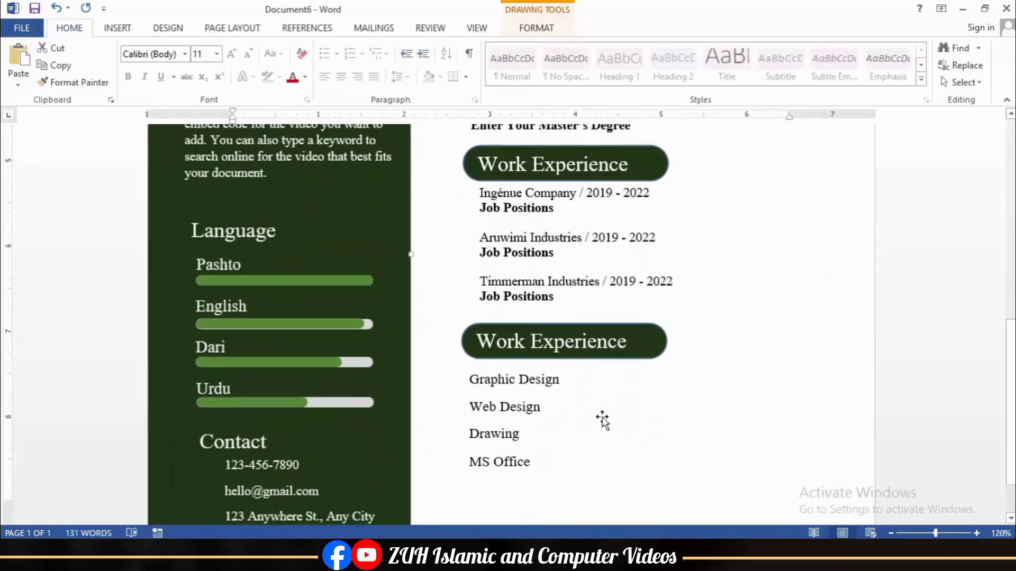
# Step: Copy the Urdu bar beside Graphic Design, group it, and fill its track dark grey
pyautogui.click(300, 404)
pyautogui.keyDown('ctrl'); pyautogui.moveTo(362, 401); pyautogui.dragTo(723, 383); pyautogui.keyUp('ctrl')
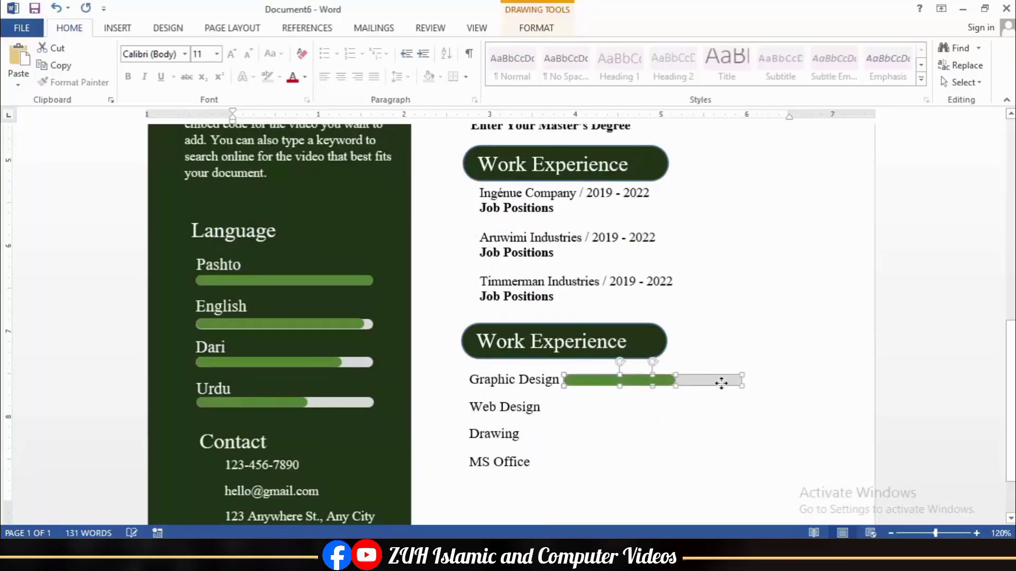
pyautogui.click(536, 28)
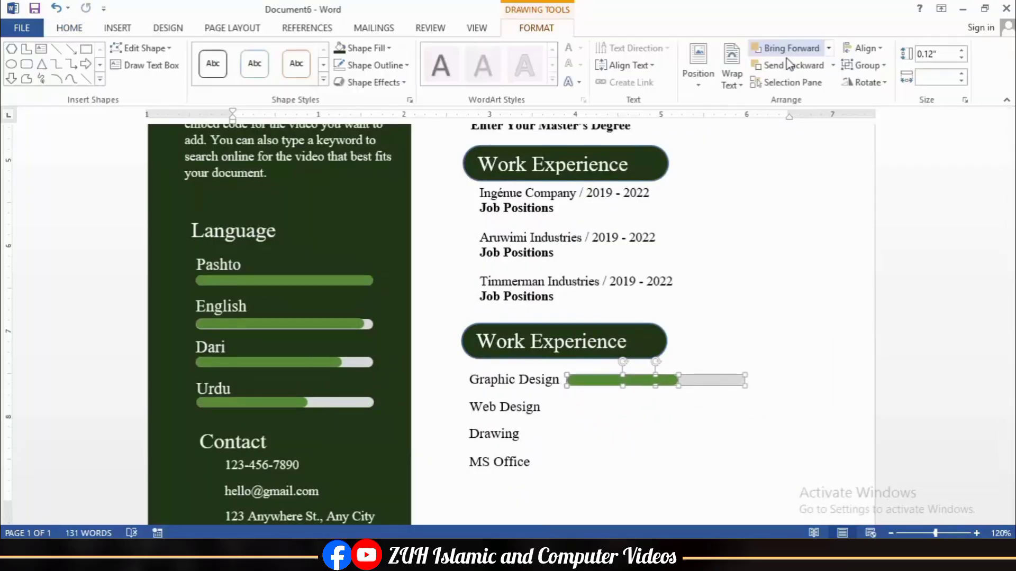
pyautogui.click(863, 65)
pyautogui.click(870, 79)
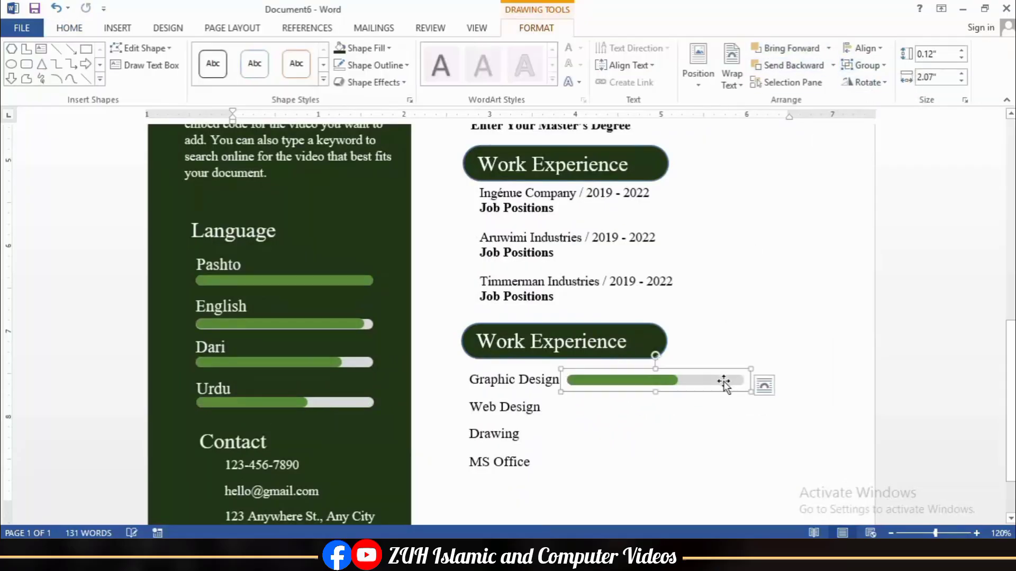
pyautogui.click(373, 47)
pyautogui.click(354, 117)
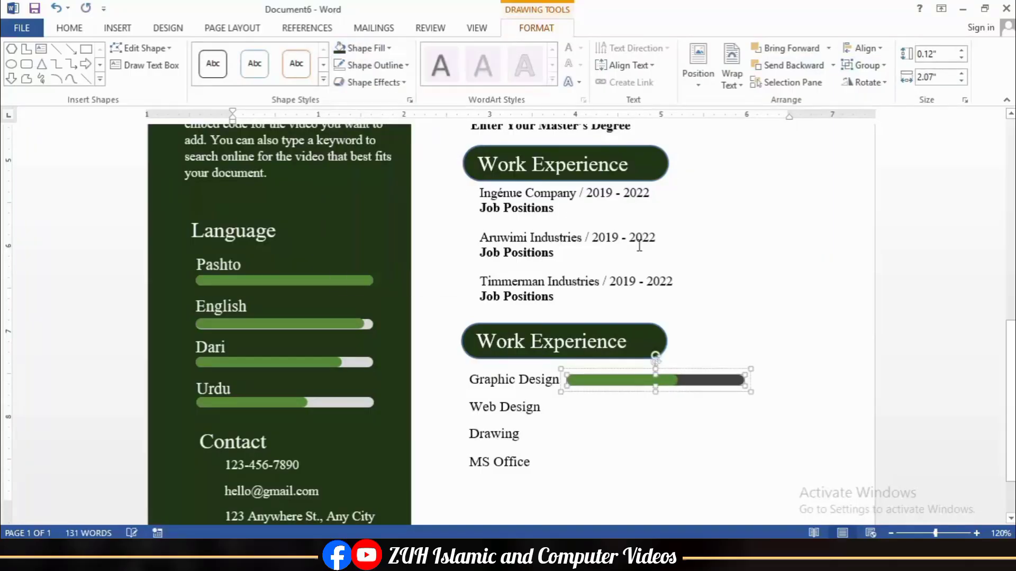
pyautogui.click(705, 430)
# Step: Copy the skill bar down beside Web Design, Drawing and MS Office
pyautogui.moveTo(687, 382)
pyautogui.mouseDown()
pyautogui.moveTo(710, 408)
pyautogui.moveTo(685, 408)
pyautogui.moveTo(697, 447)
pyautogui.moveTo(690, 465)
pyautogui.moveTo(705, 451)
pyautogui.moveTo(701, 463)
pyautogui.mouseUp()
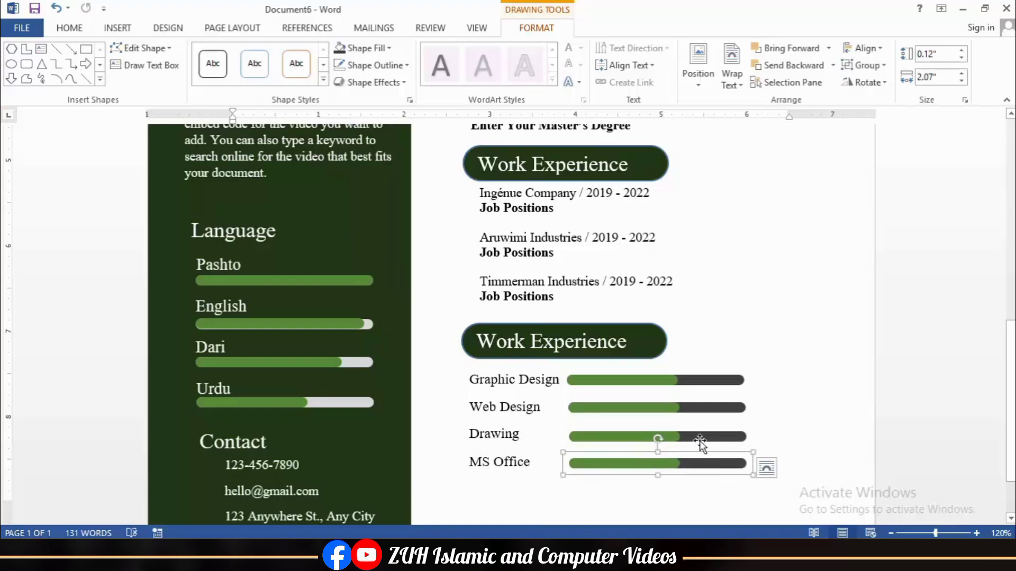
pyautogui.click(700, 444)
pyautogui.click(670, 406)
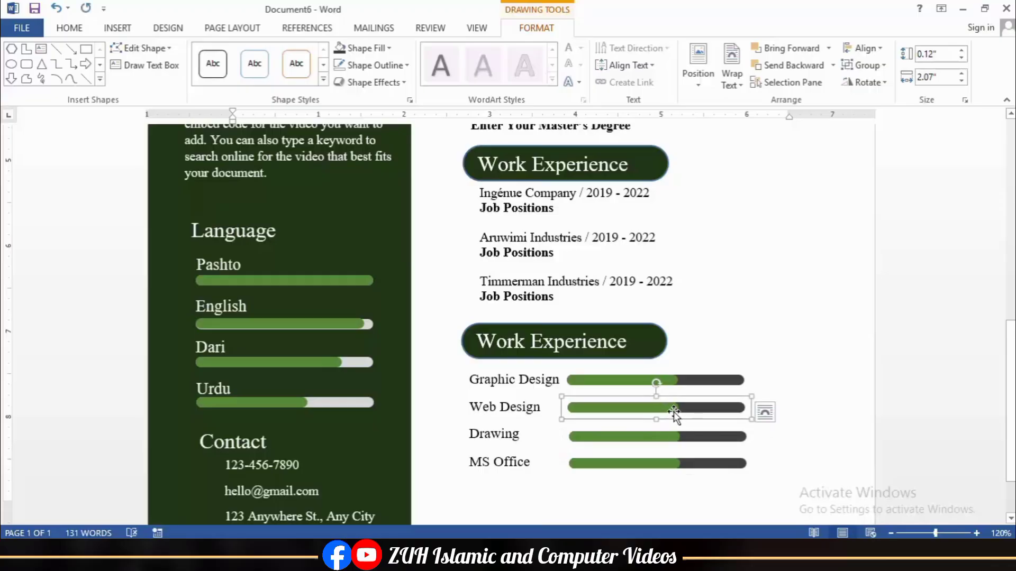
pyautogui.click(672, 385)
# Step: Lengthen the Graphic Design green fill and adjust the Web Design fill length
pyautogui.scroll(1, 741, 401)
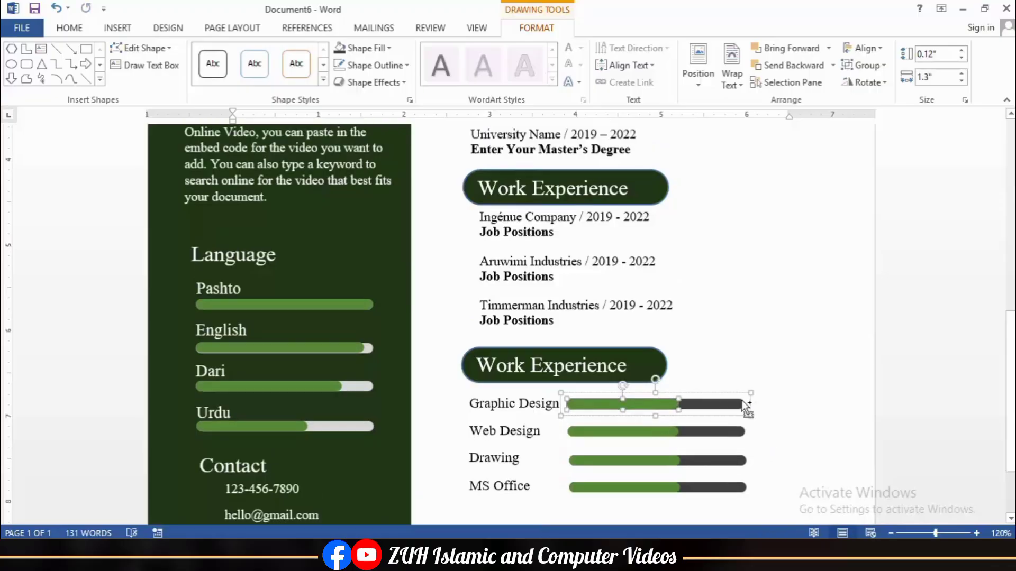
pyautogui.keyDown('ctrl'); pyautogui.scroll(10, 742, 399); pyautogui.keyUp('ctrl')
pyautogui.keyDown('ctrl'); pyautogui.scroll(6, 813, 392); pyautogui.keyUp('ctrl')
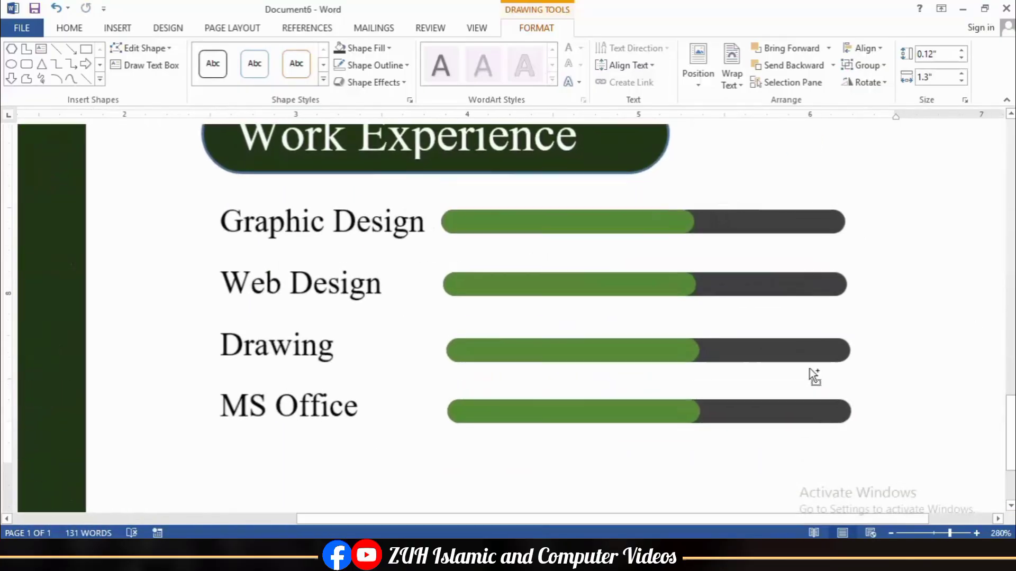
pyautogui.moveTo(715, 222); pyautogui.dragTo(805, 222)
pyautogui.click(697, 287)
pyautogui.click(703, 287)
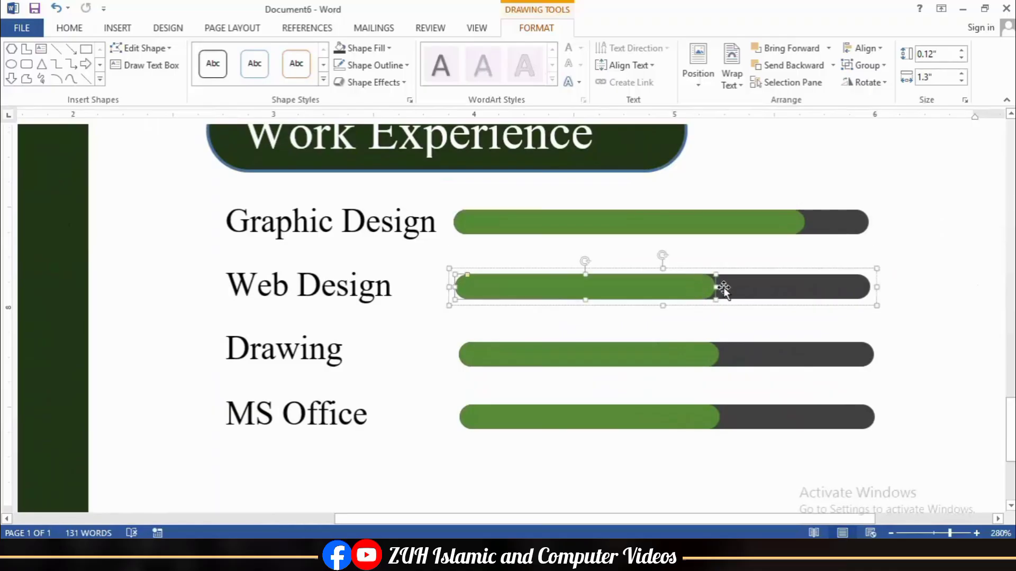
pyautogui.moveTo(717, 287); pyautogui.dragTo(731, 287)
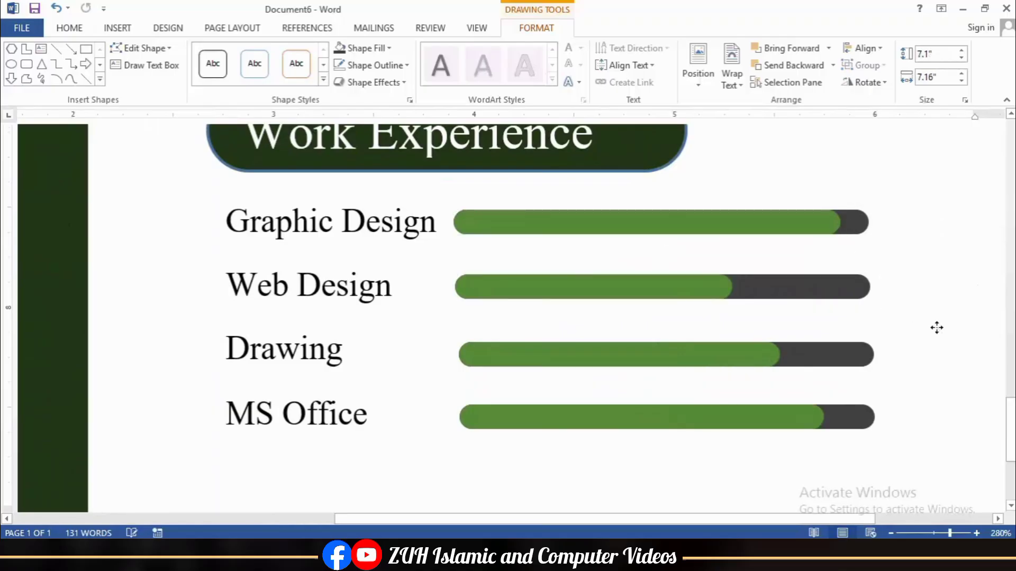
pyautogui.keyDown('ctrl'); pyautogui.scroll(-20, 937, 328); pyautogui.keyUp('ctrl')
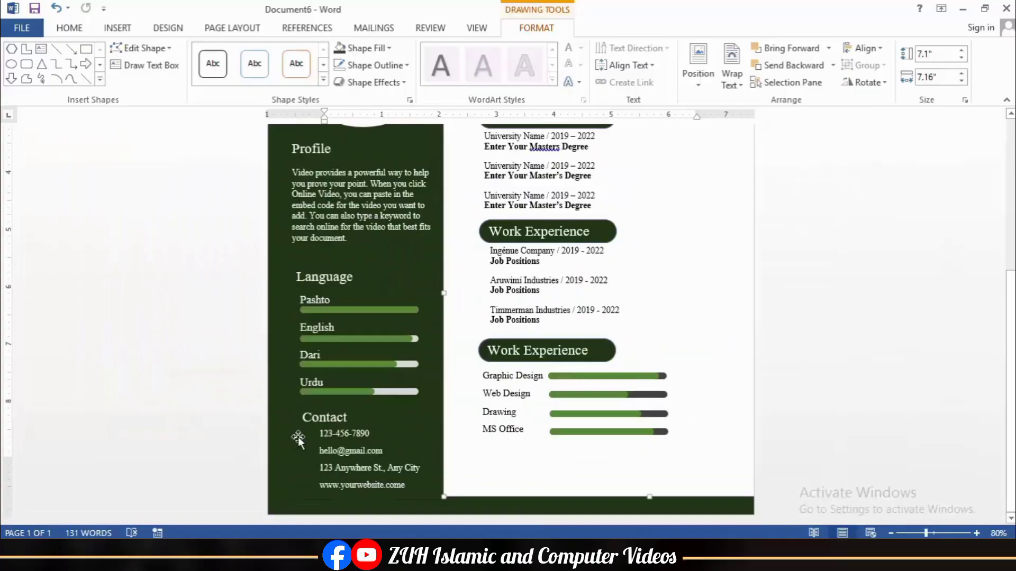
# Step: Draw a small white circle with no outline beside the phone number
pyautogui.click(10, 64)
pyautogui.keyDown('ctrl'); pyautogui.scroll(9, 335, 404); pyautogui.keyUp('ctrl')
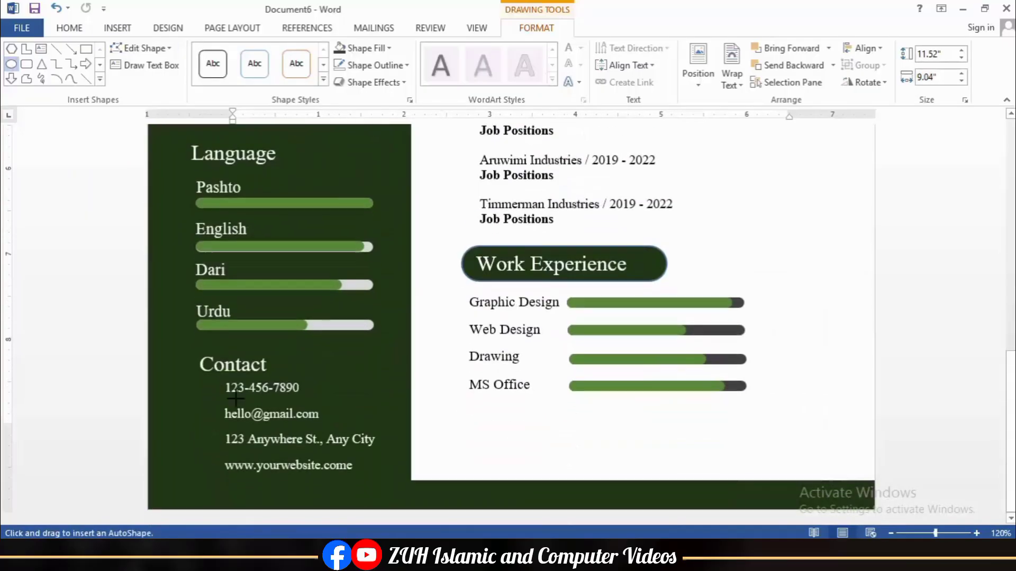
pyautogui.scroll(-3, 181, 400)
pyautogui.keyDown('ctrl'); pyautogui.scroll(2, 114, 281); pyautogui.keyUp('ctrl')
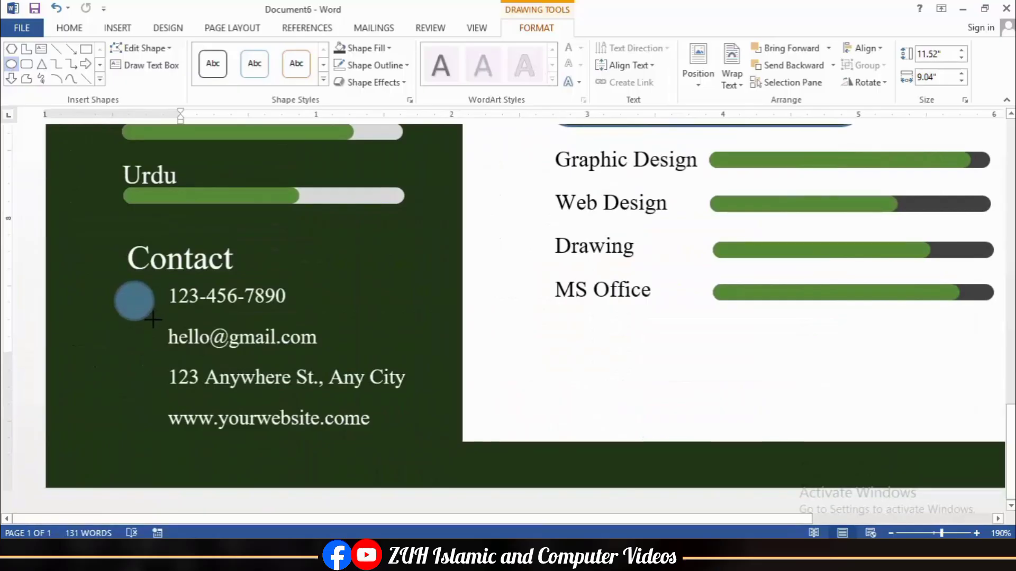
pyautogui.moveTo(152, 320); pyautogui.dragTo(156, 315)
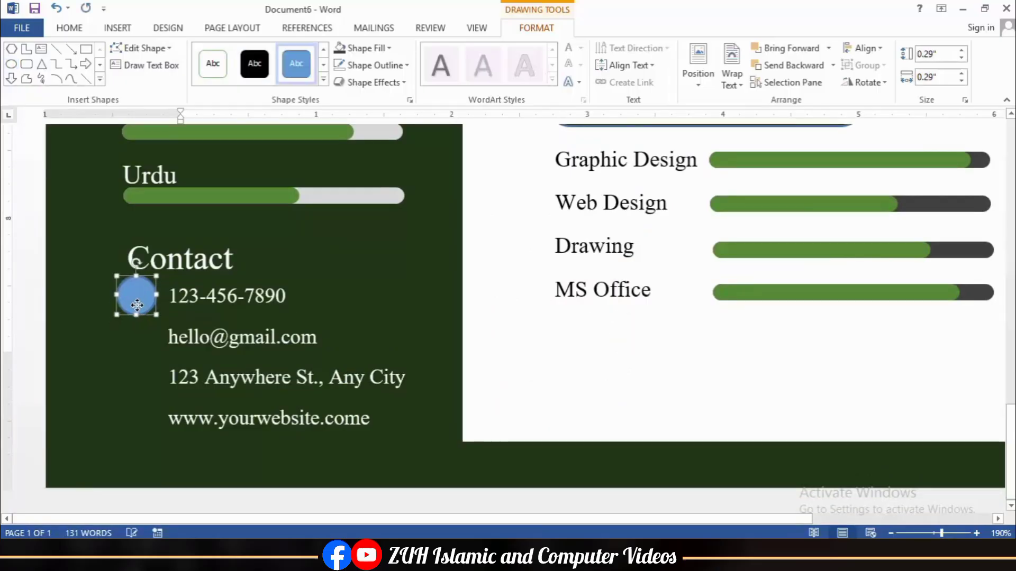
pyautogui.click(365, 66)
pyautogui.click(369, 224)
pyautogui.click(365, 48)
pyautogui.click(340, 82)
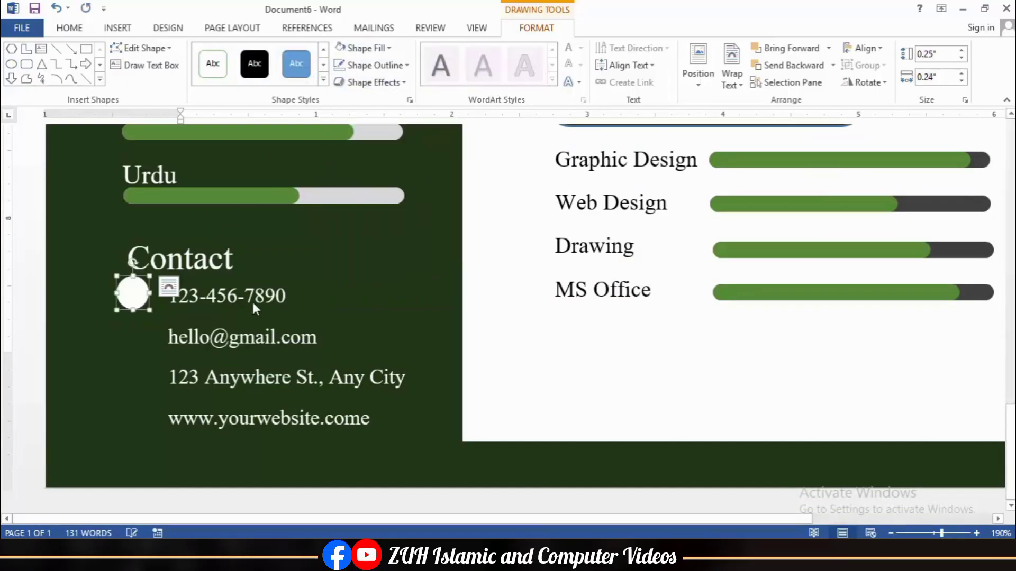
# Step: Copy the circle to the other contact lines, align and space them evenly, then paste the location-pin icon
pyautogui.moveTo(142, 294); pyautogui.dragTo(140, 426)
pyautogui.click(864, 48)
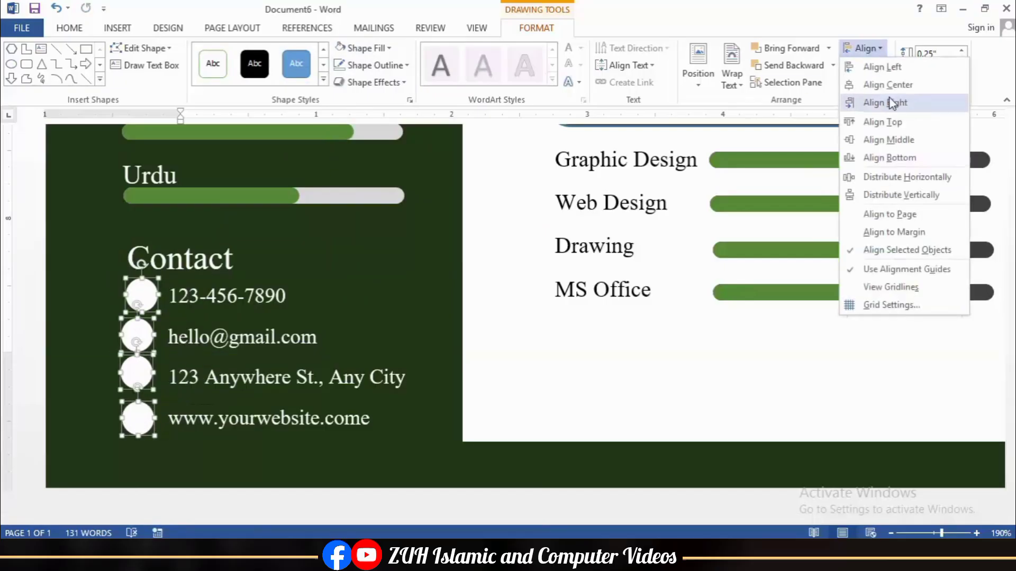
pyautogui.click(891, 102)
pyautogui.click(864, 48)
pyautogui.click(898, 194)
pyautogui.click(221, 460)
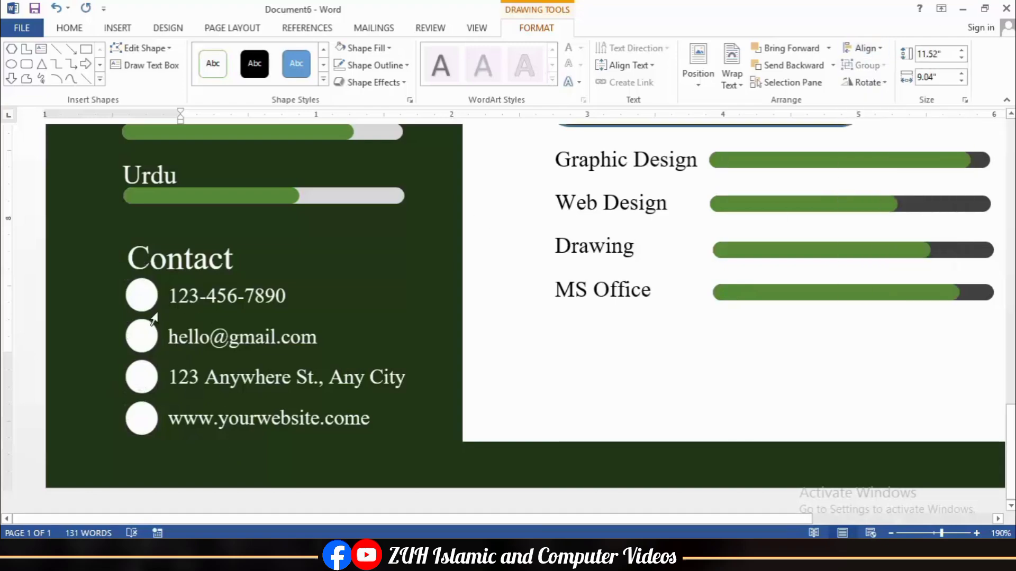
pyautogui.hotkey('ctrl', 'v')
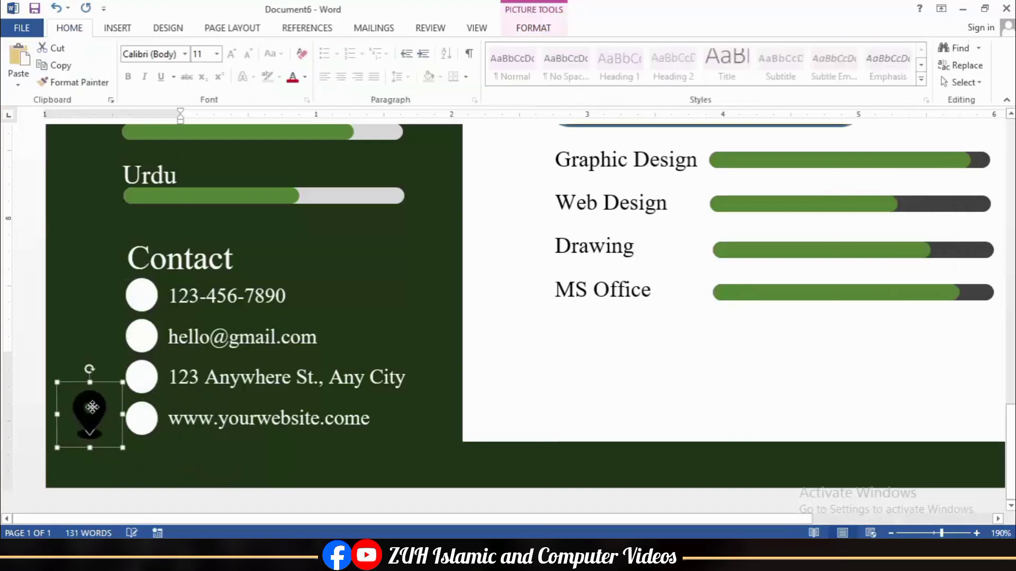